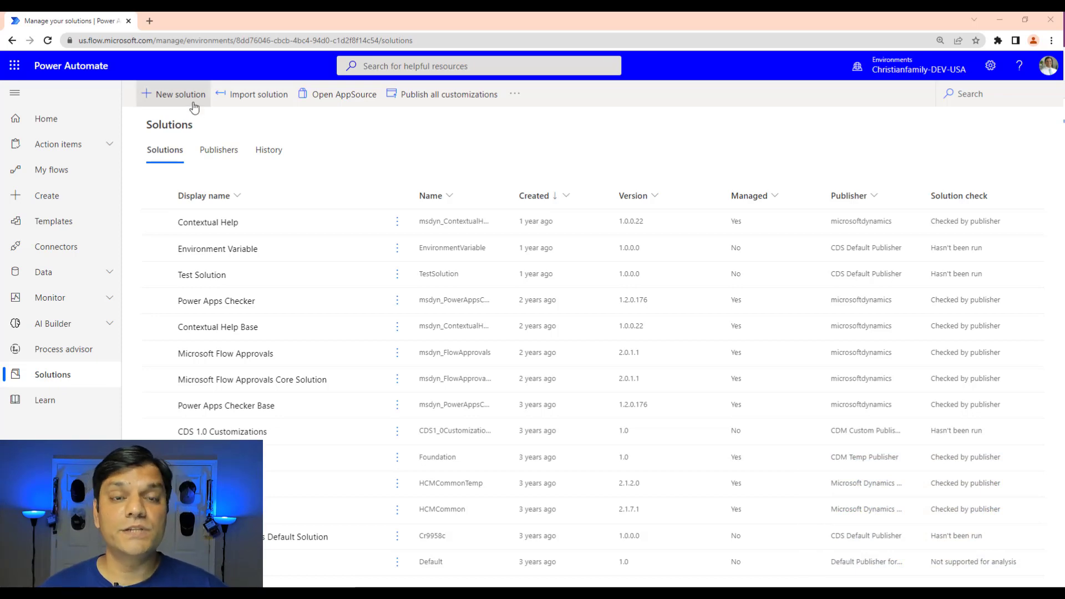
Start a new solution with the display name "Child Flows" and the name ChildFlows
click(194, 105)
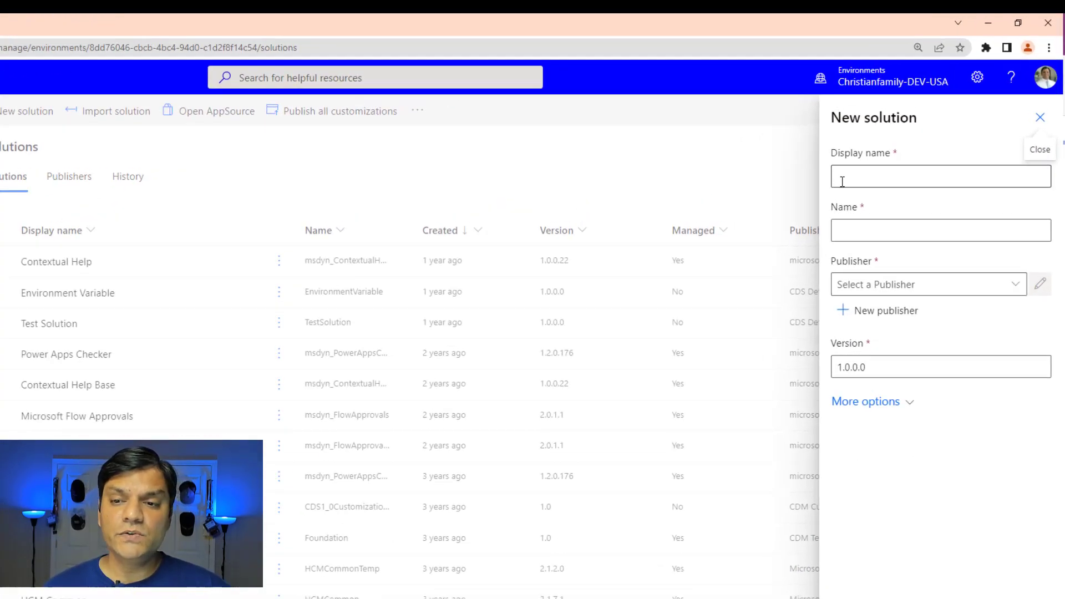
text(C)
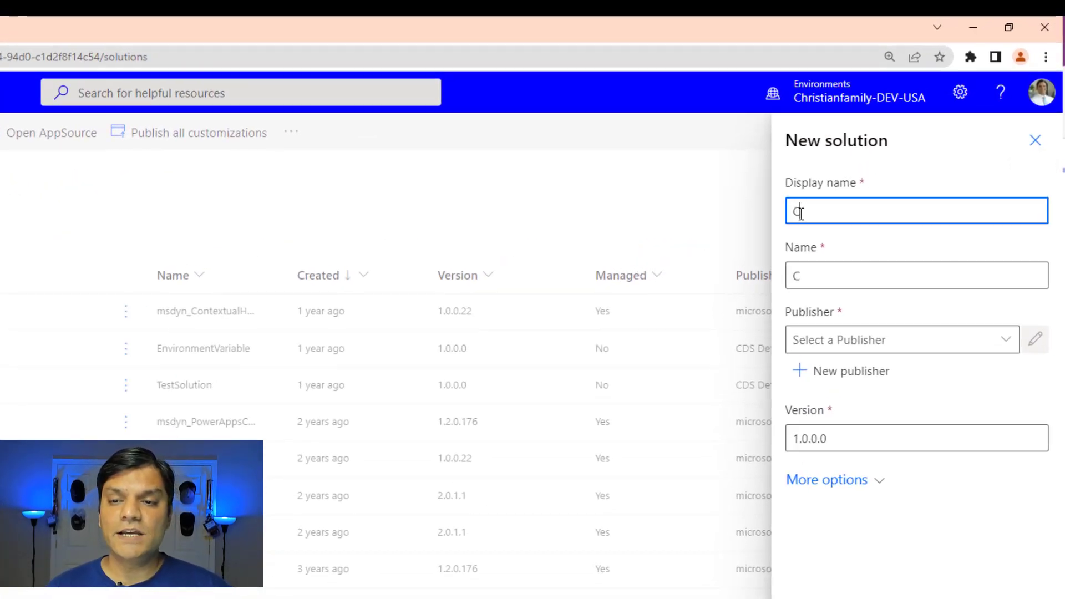
text(hild Flows)
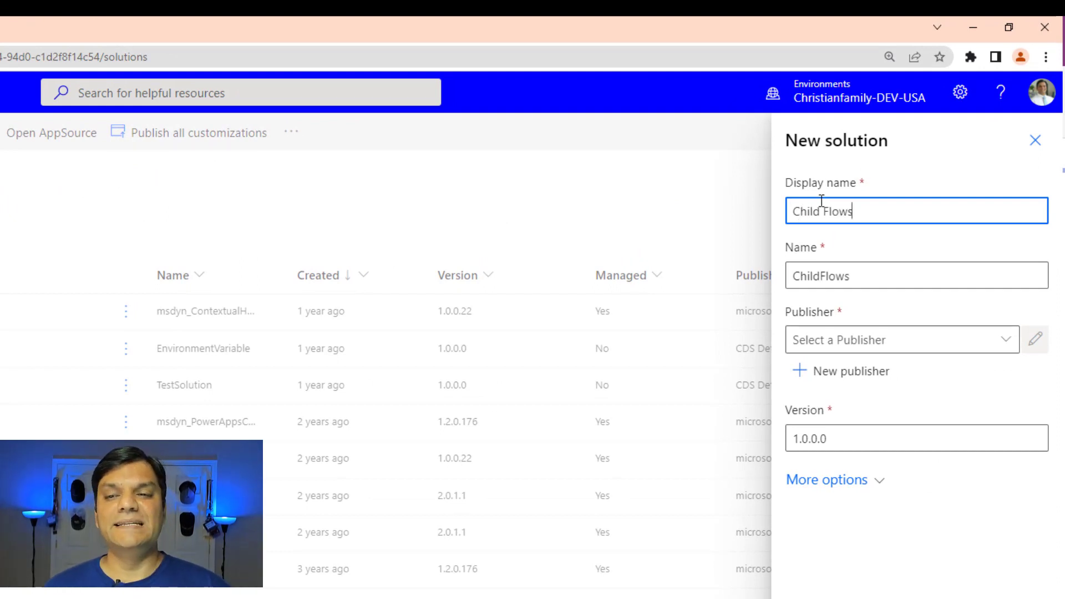
click(829, 276)
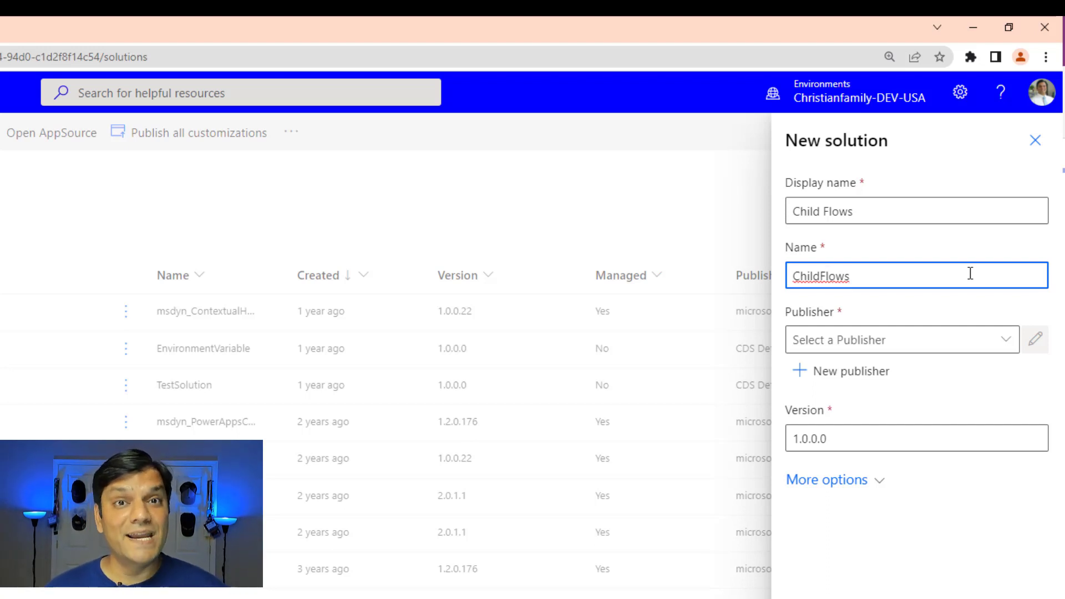
click(915, 408)
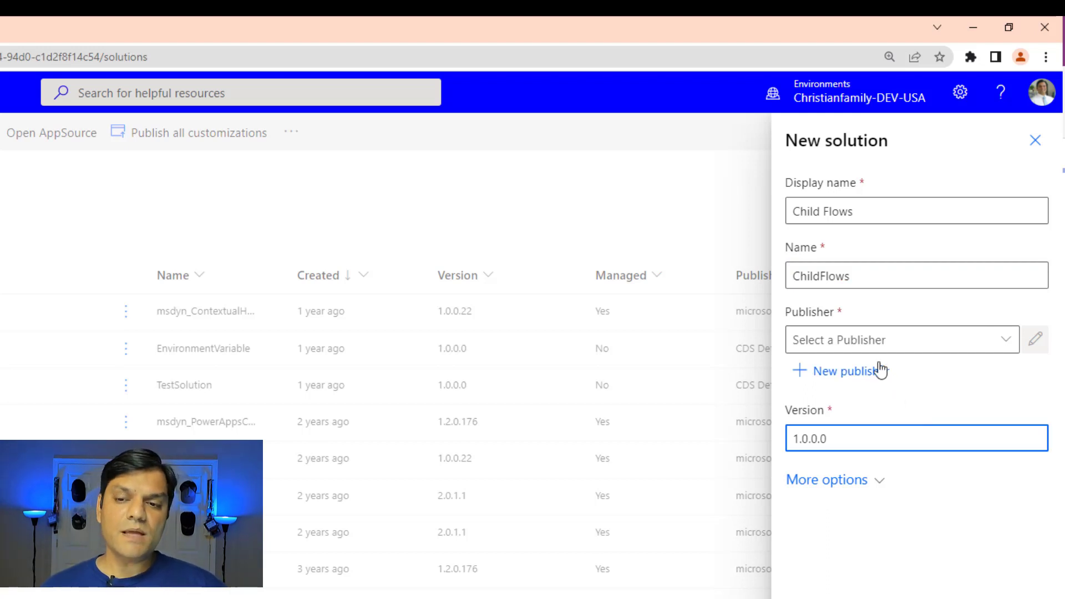
Review the available publishers, and start a new publisher with the display name DC_childflows
click(1009, 349)
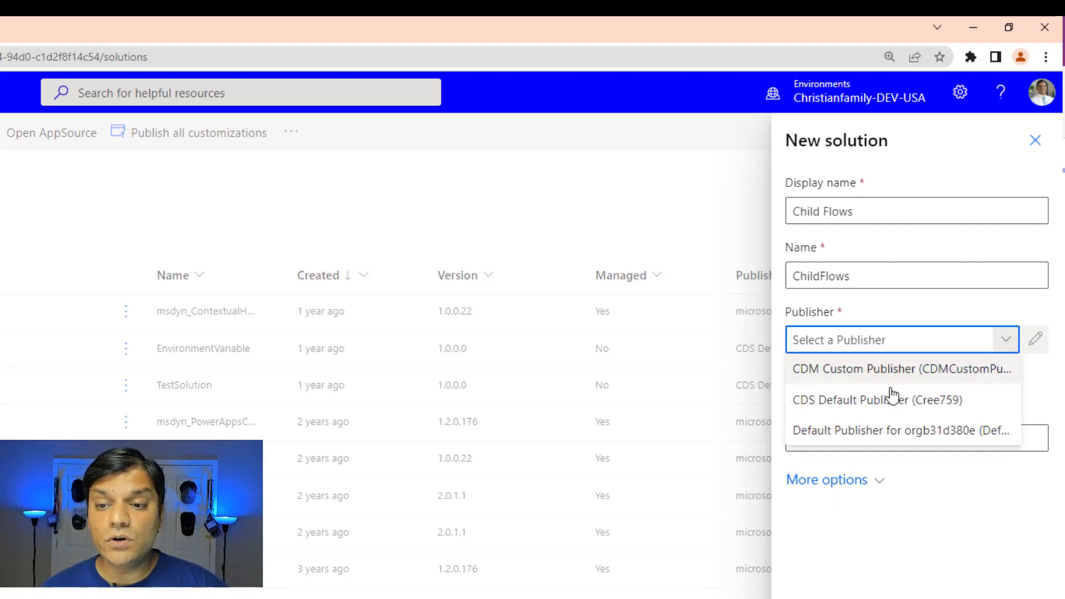
click(1004, 559)
click(839, 382)
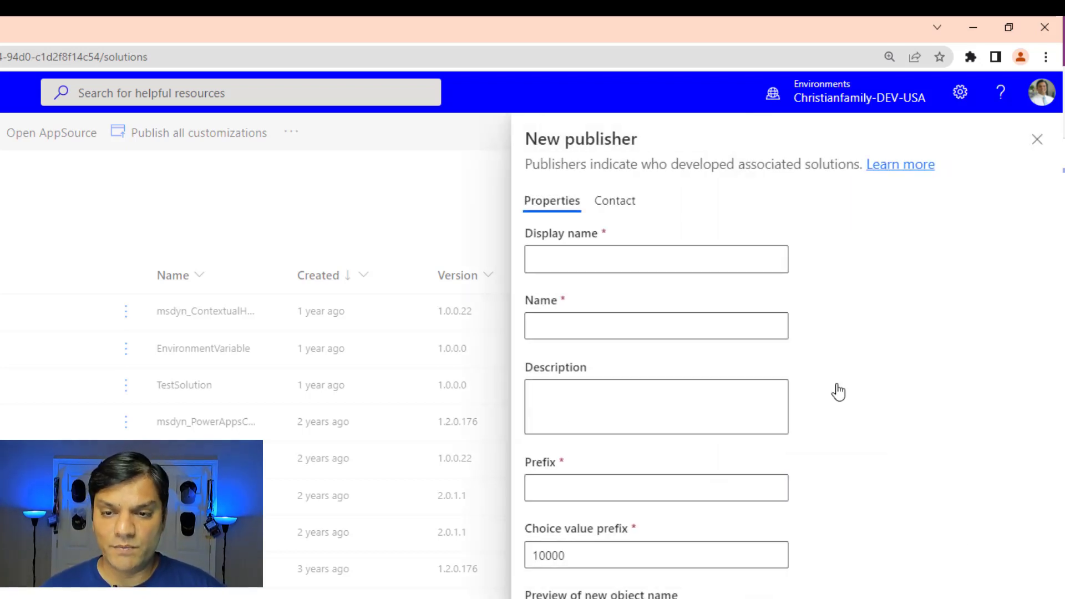
click(707, 259)
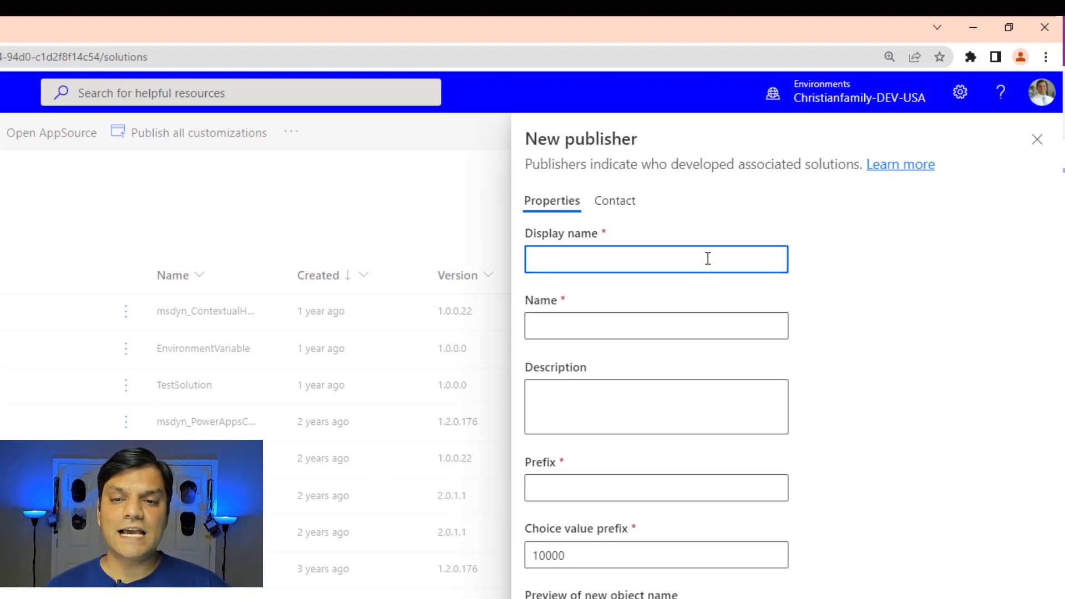
text(DC)
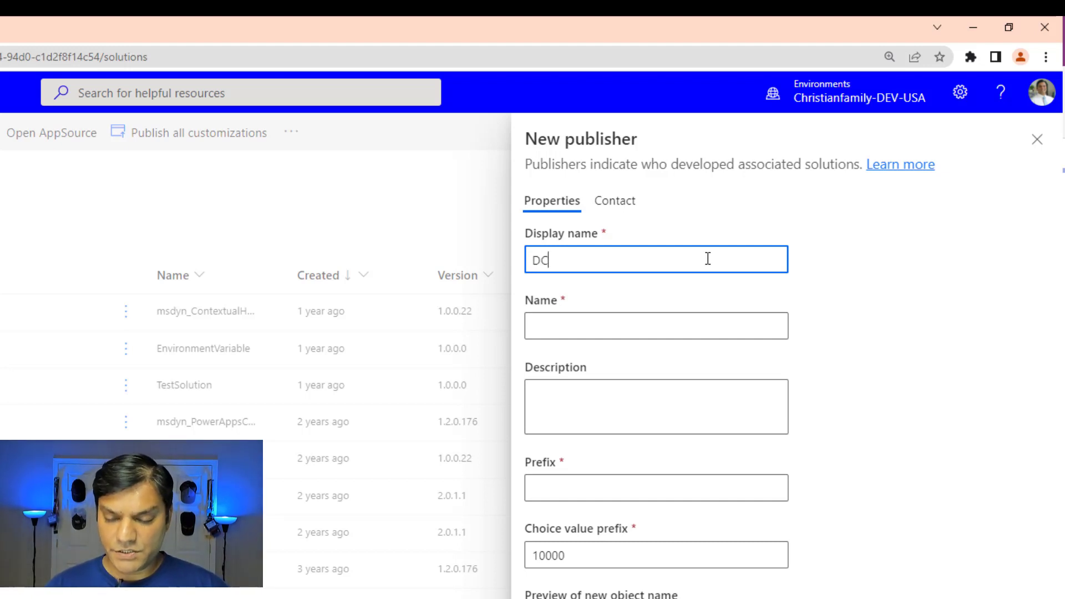
text(_)
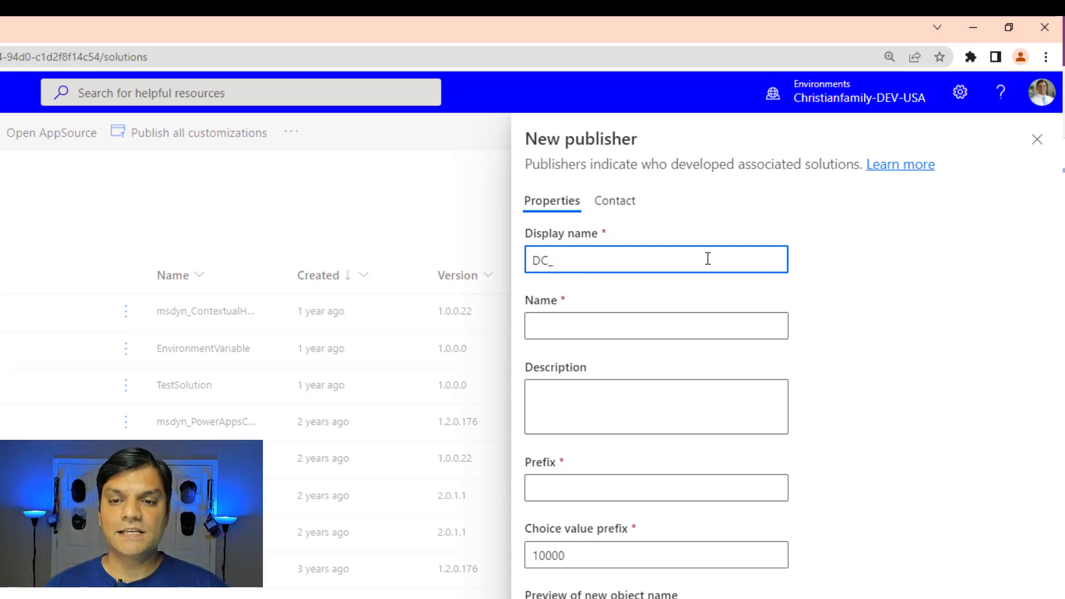
text(childflows)
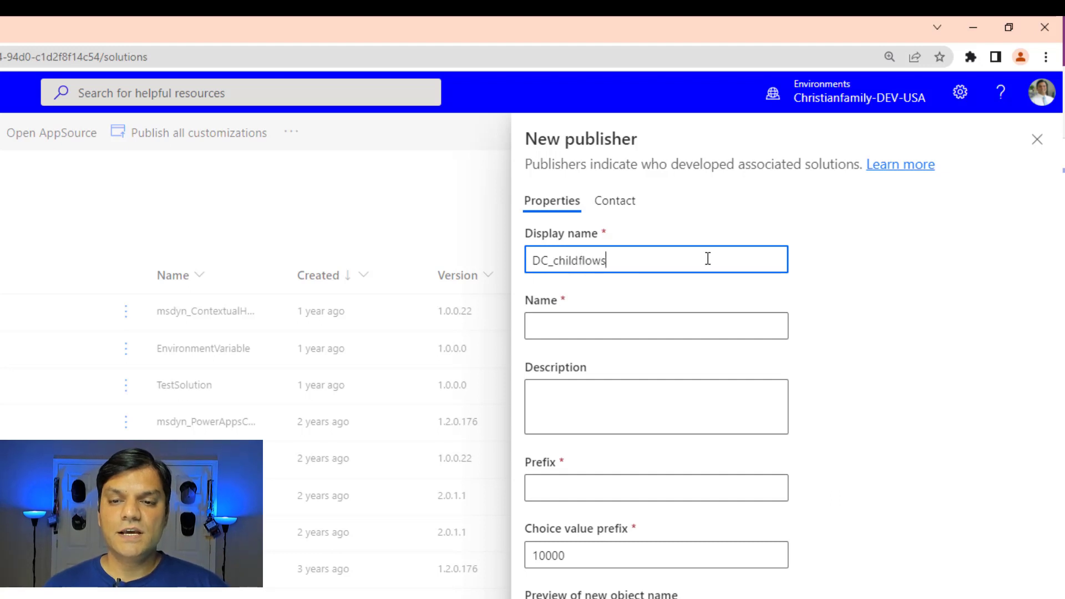
Copy the publisher's display name DC_childflows into its Name field
click(678, 394)
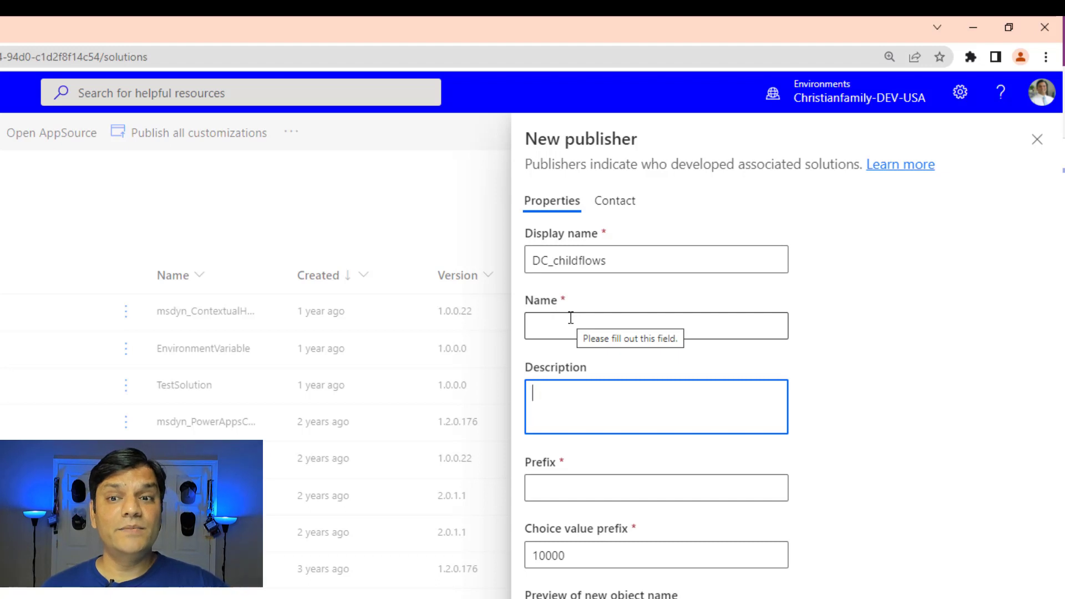
double_click(532, 259)
key(ctrl+c)
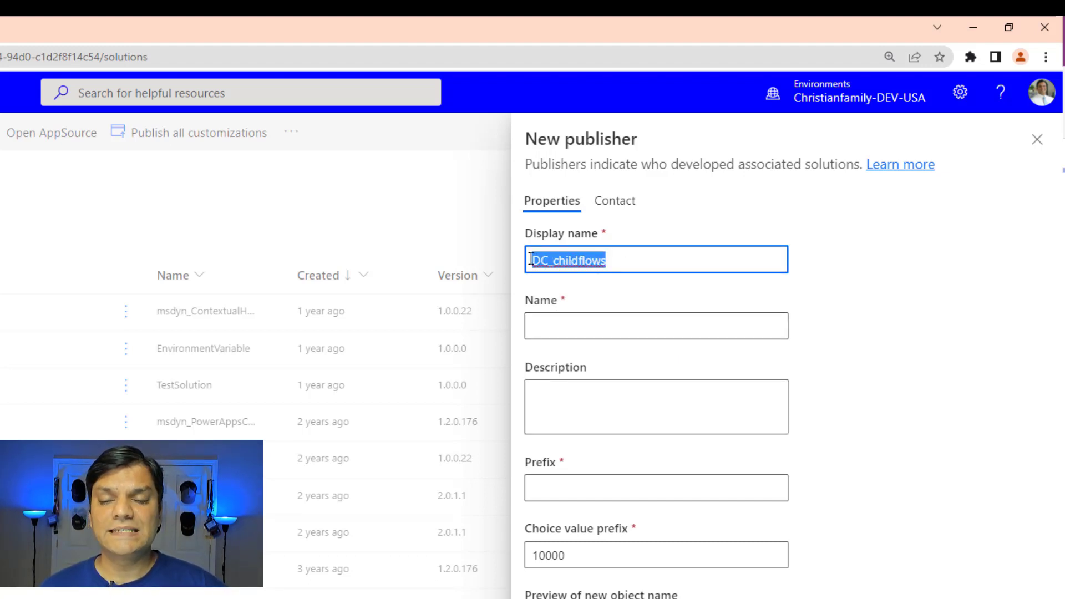
click(554, 326)
key(ctrl+v)
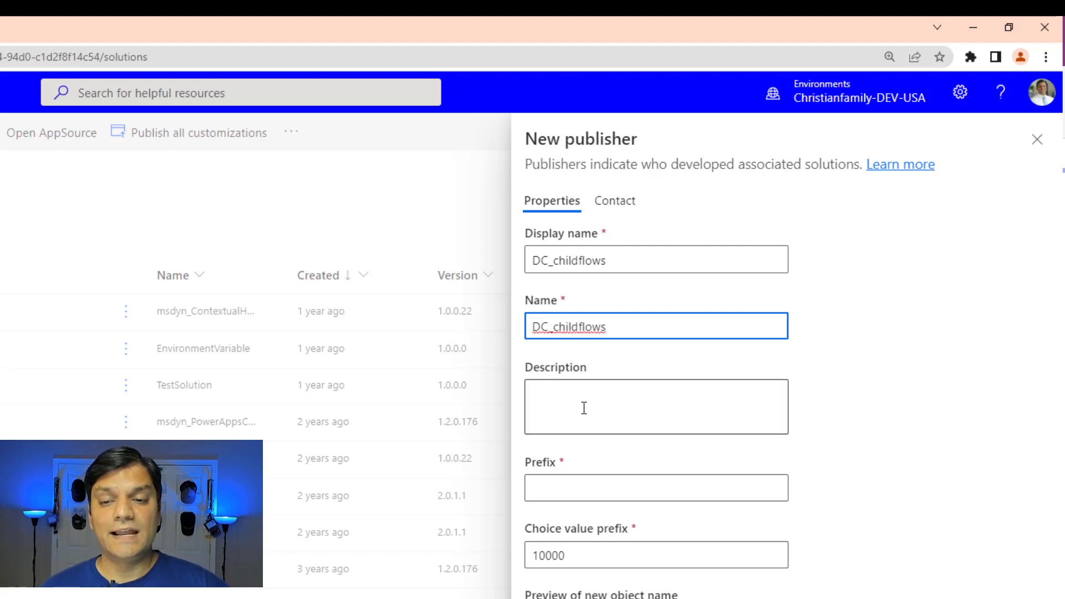
Set the publisher's prefix to cfcs, leaving the description empty, and save the publisher
click(583, 409)
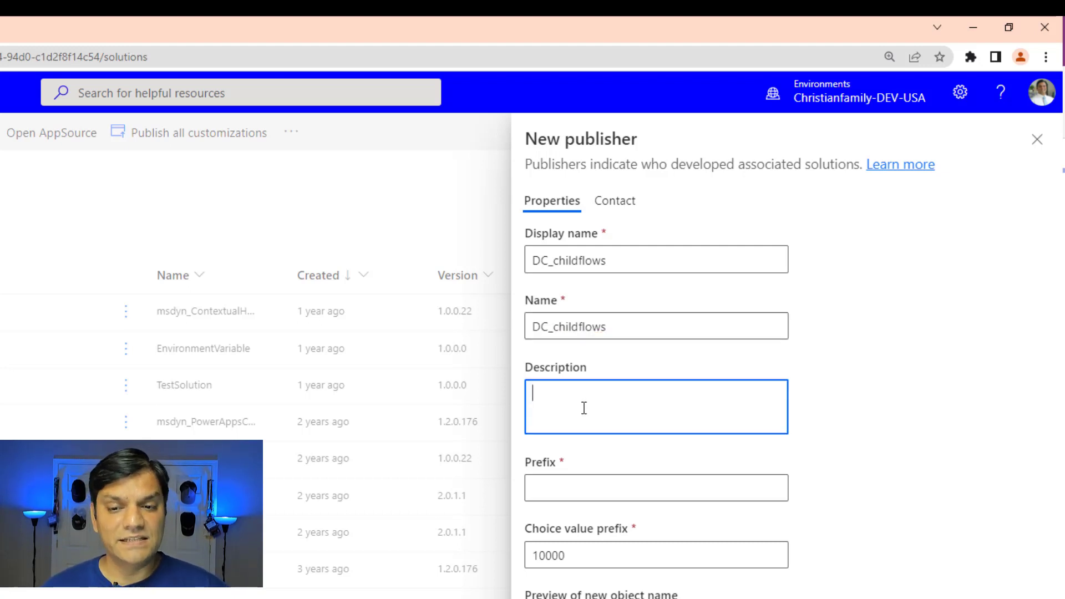
click(579, 476)
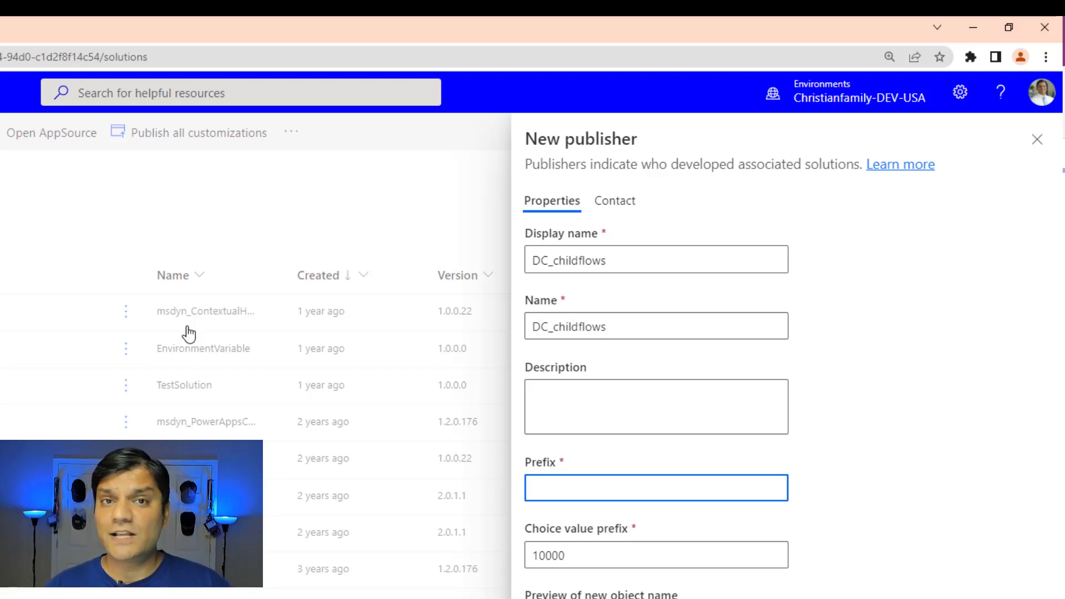
text(cfcs_)
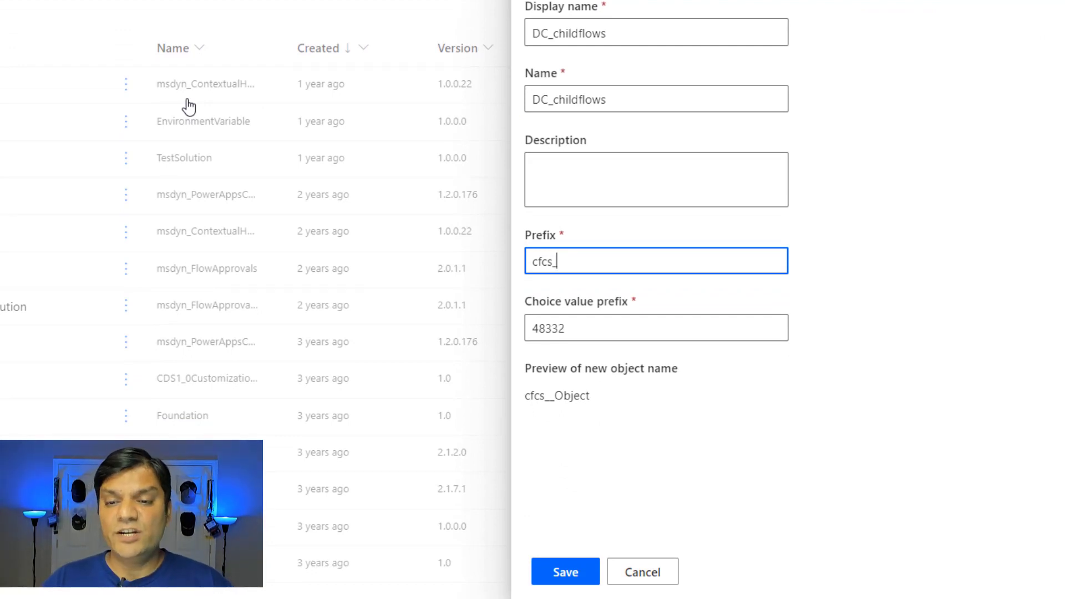
key(BackSpace)
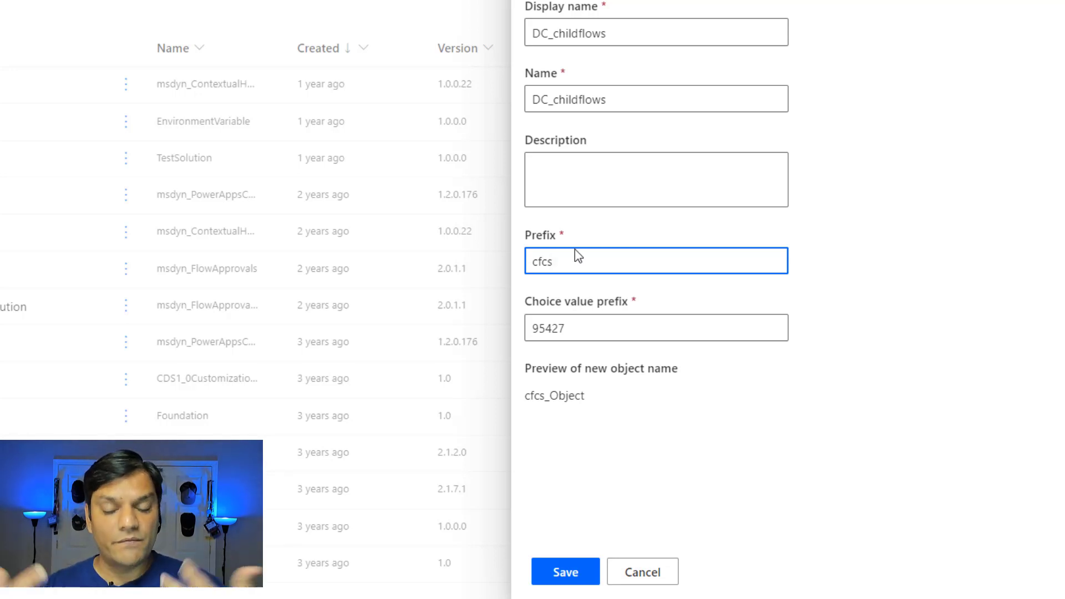
click(575, 577)
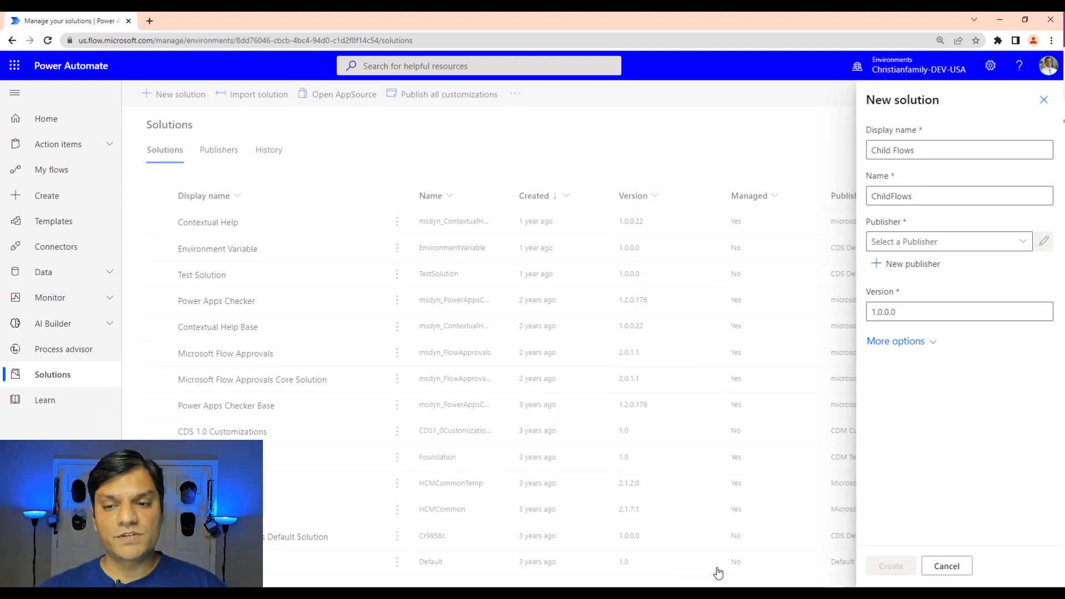
Create the Child Flows solution with DC_childflows as its publisher, and open it from the solutions list
click(1028, 249)
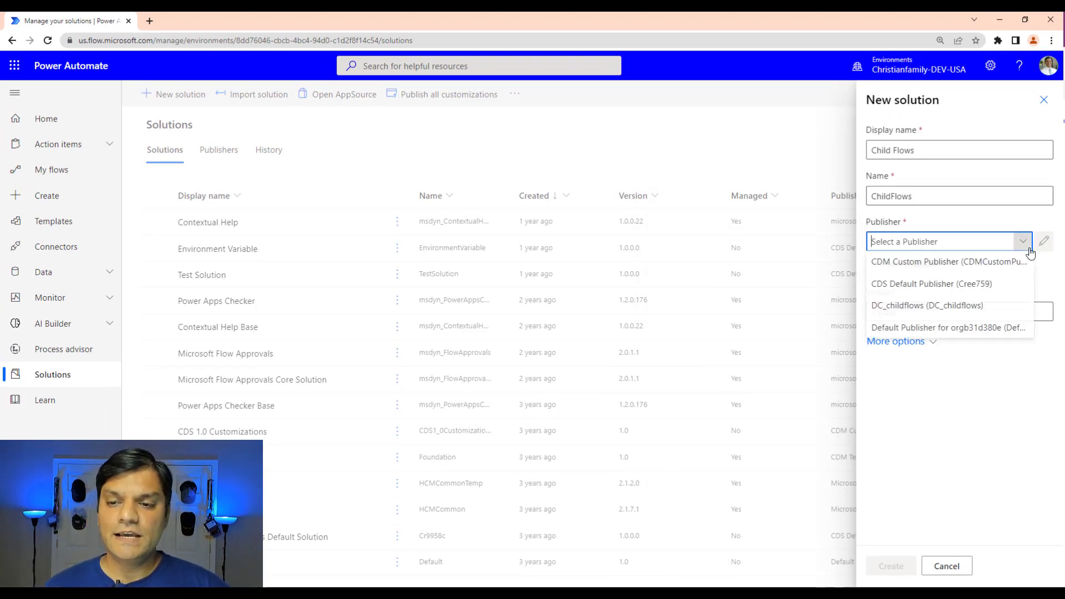
click(900, 312)
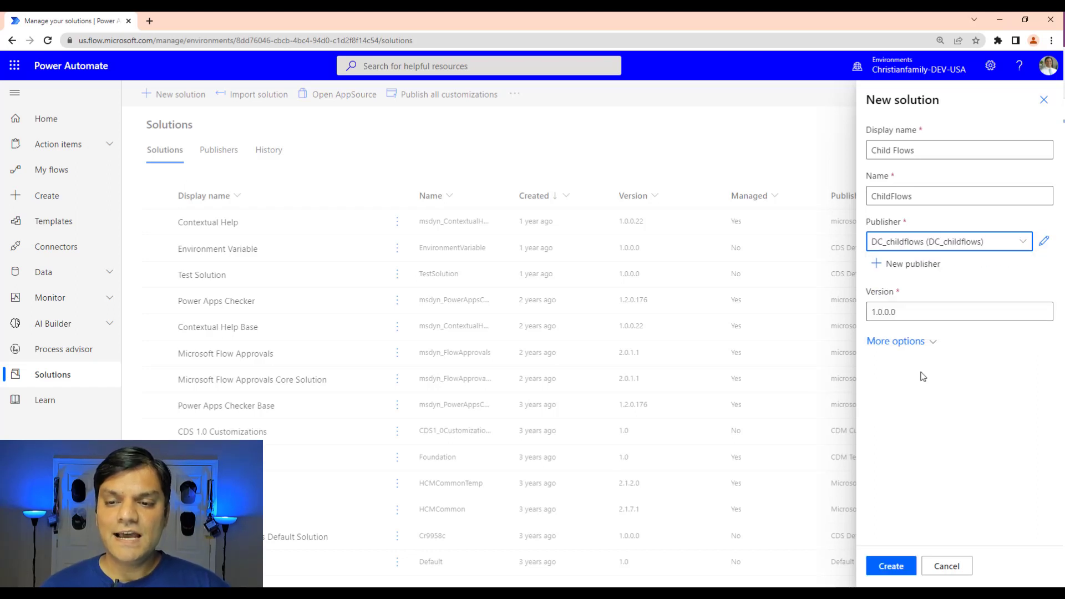
click(916, 343)
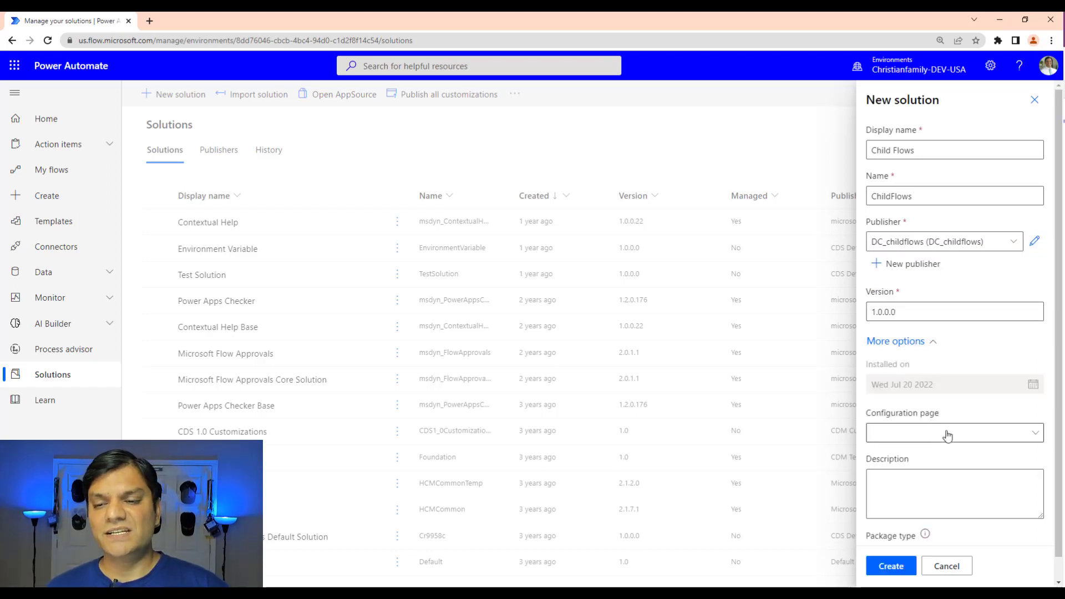
scroll(948, 437, down, 1)
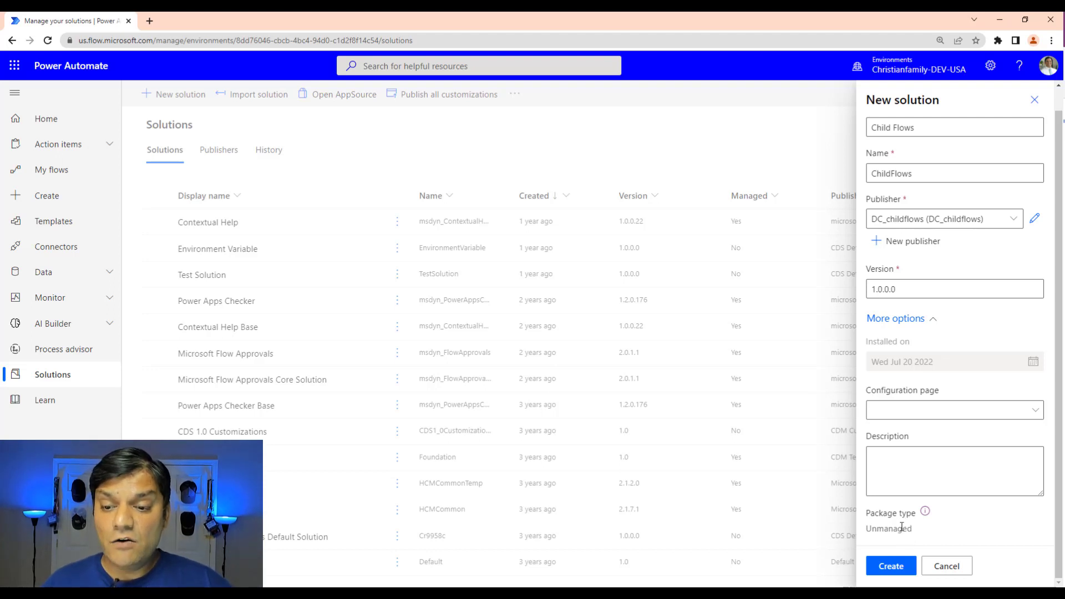
click(889, 567)
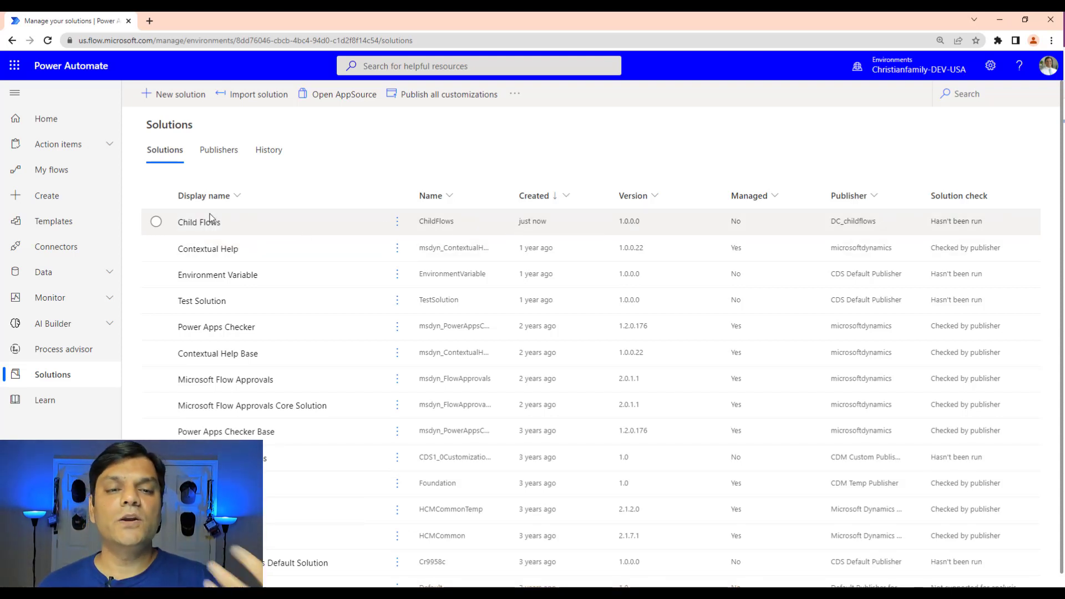
click(207, 229)
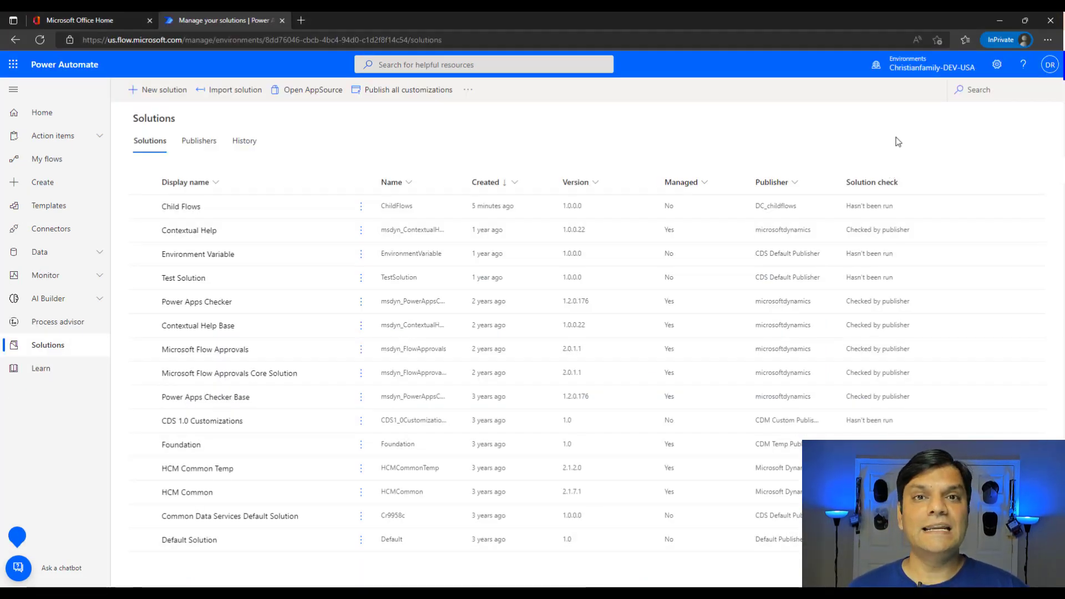
Check which account is signed in, and open the Child Flows solution from the solutions list
click(1050, 64)
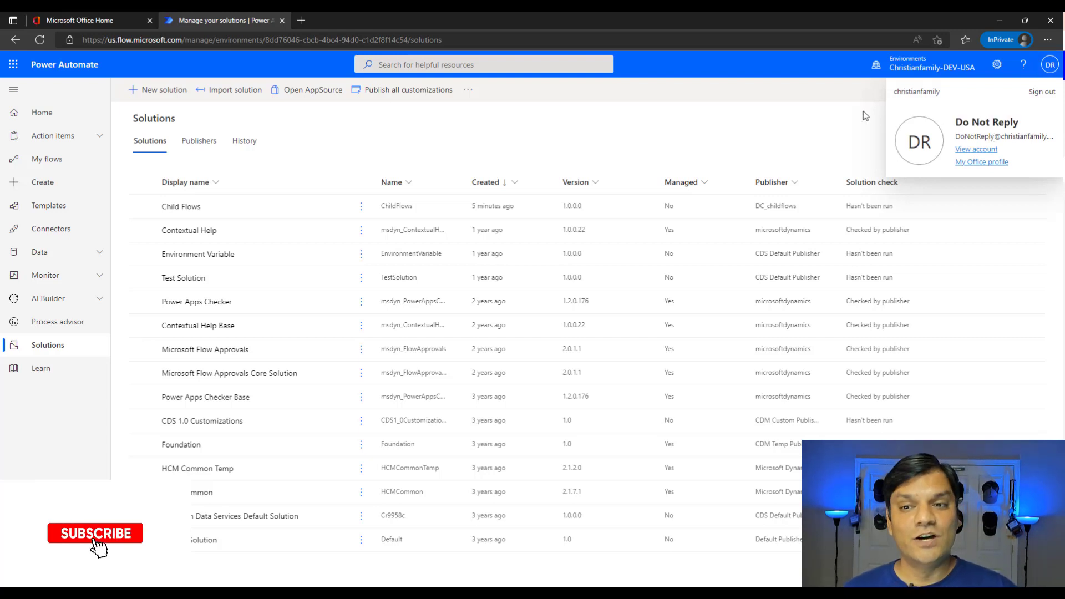
click(802, 99)
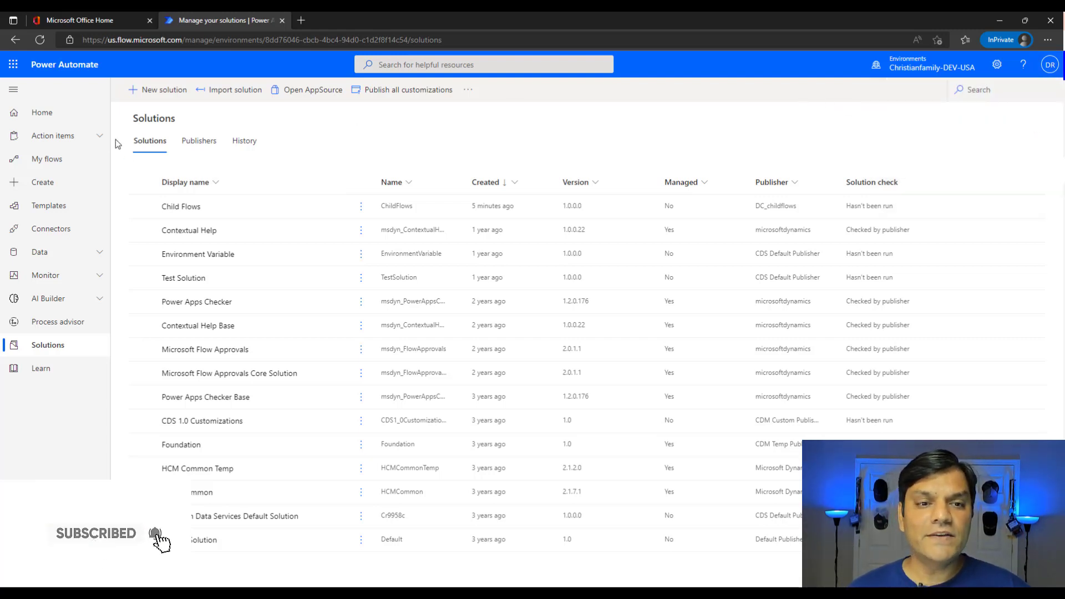
click(78, 113)
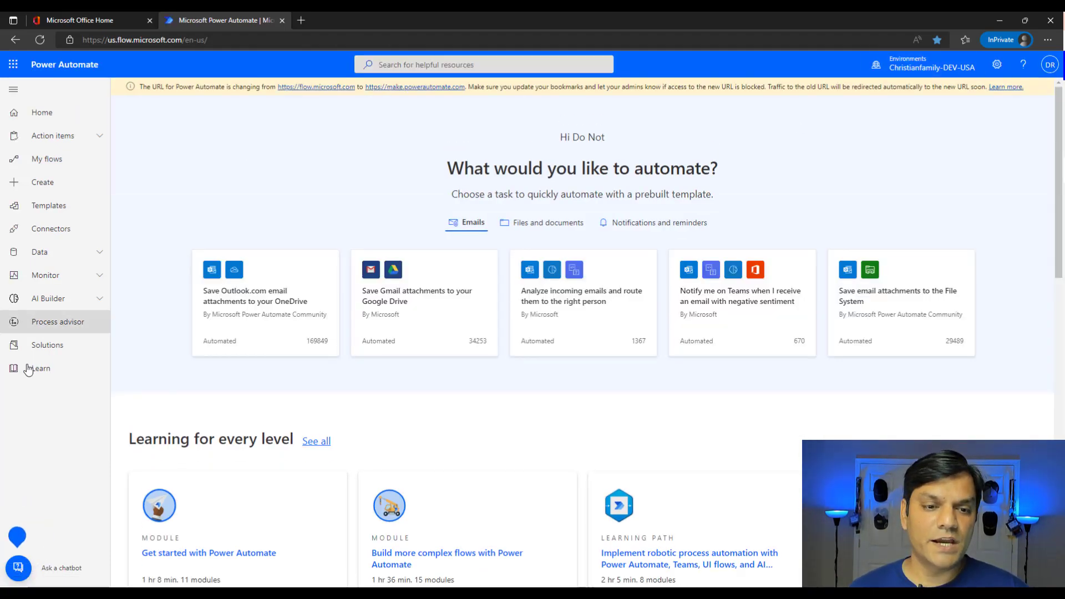
click(39, 350)
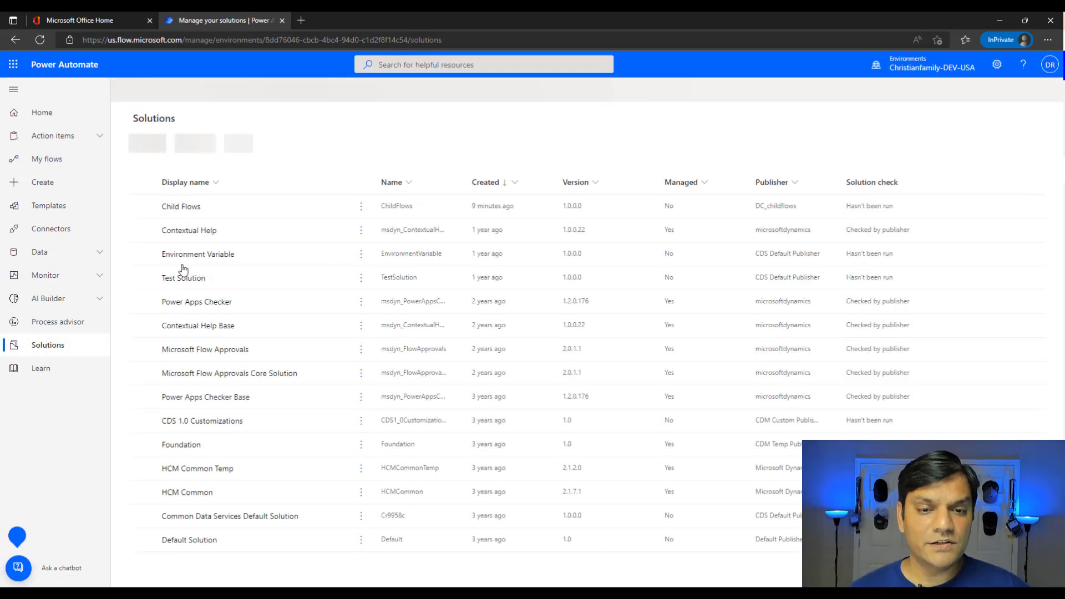
click(199, 210)
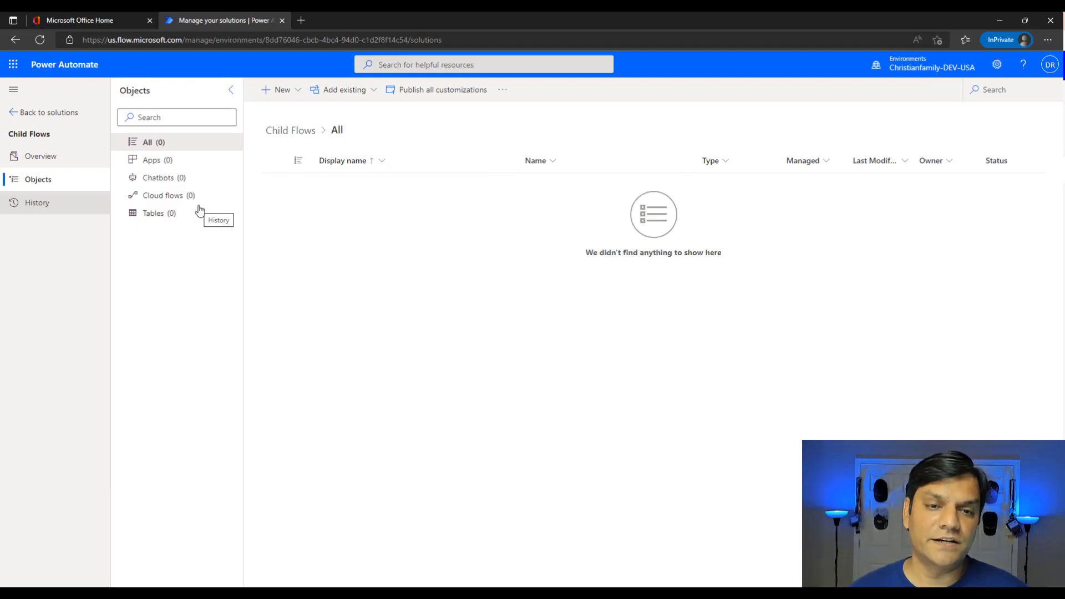
Create a new instant cloud flow in the Child Flows solution with the "Manually trigger a flow" trigger
click(280, 91)
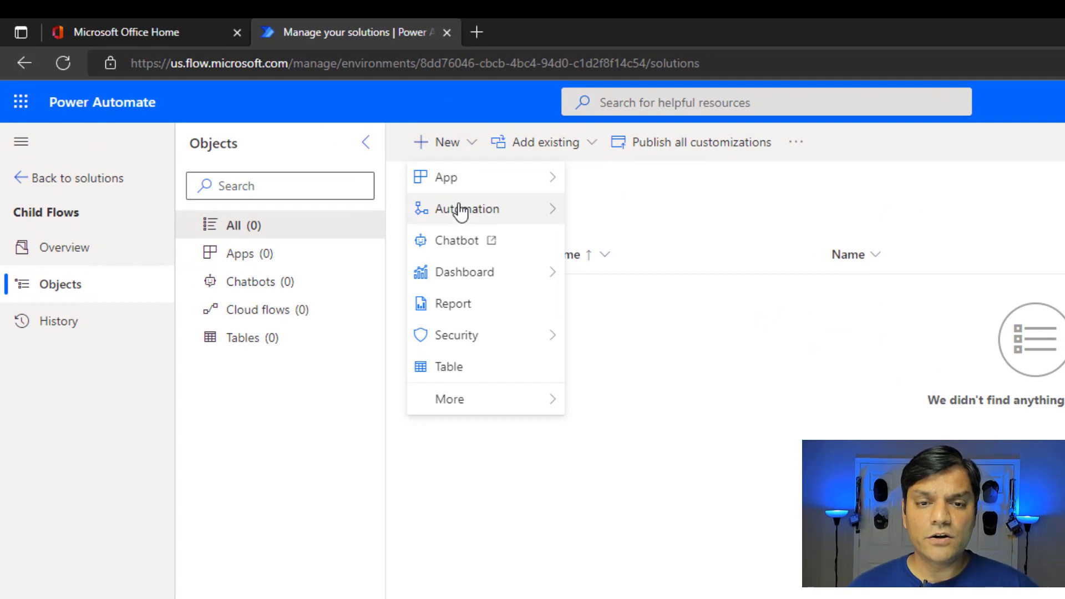
mouse_move(460, 211)
mouse_move(580, 211)
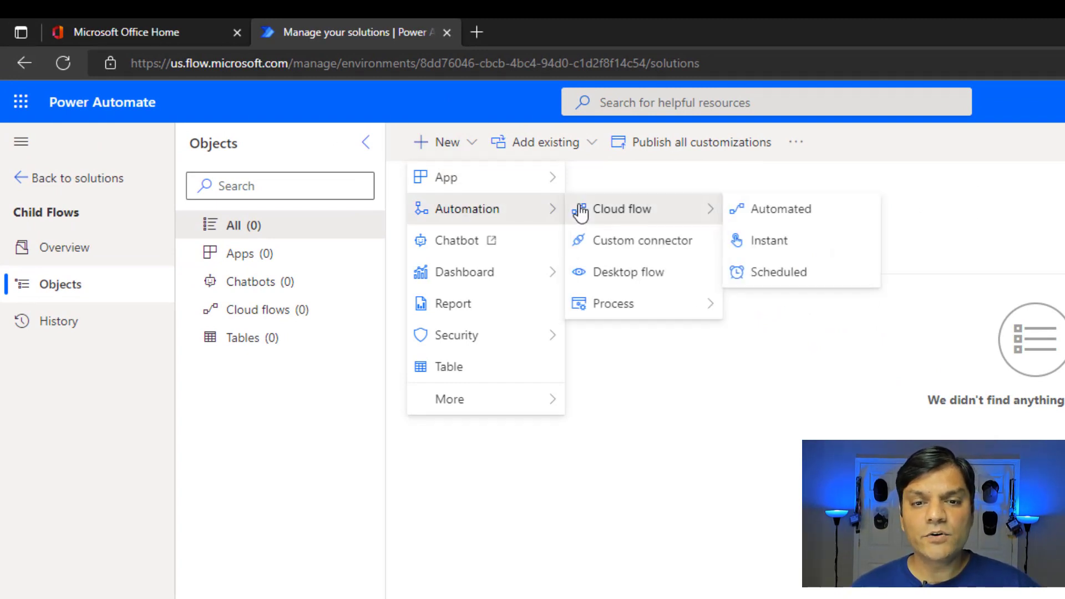
click(760, 247)
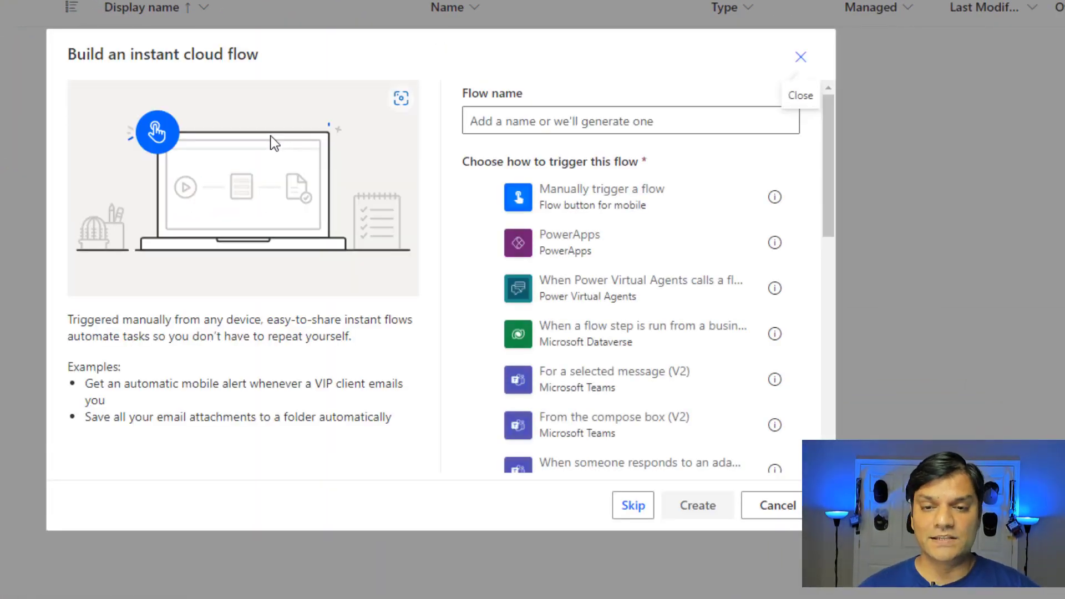
click(563, 207)
click(698, 506)
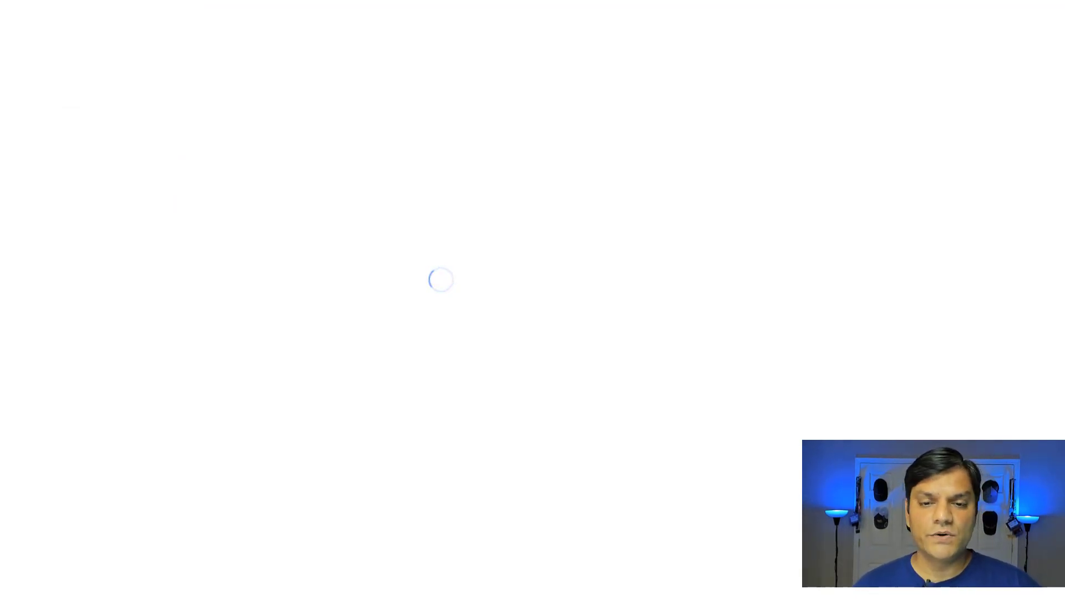
Name the flow "Send email using Do Not Reply"
click(62, 92)
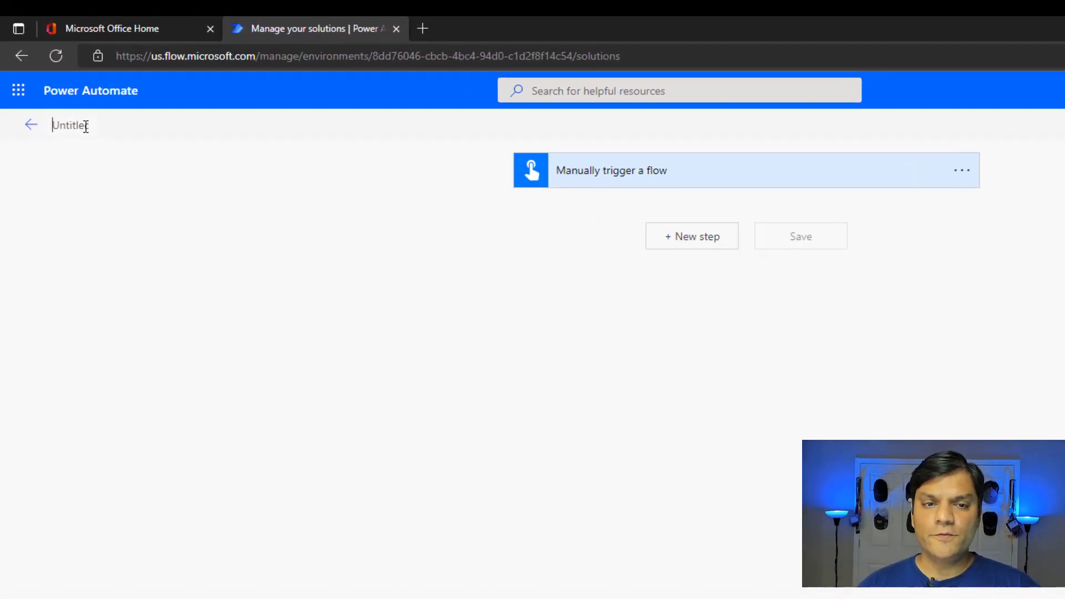
key(BackSpace)
text(Send email)
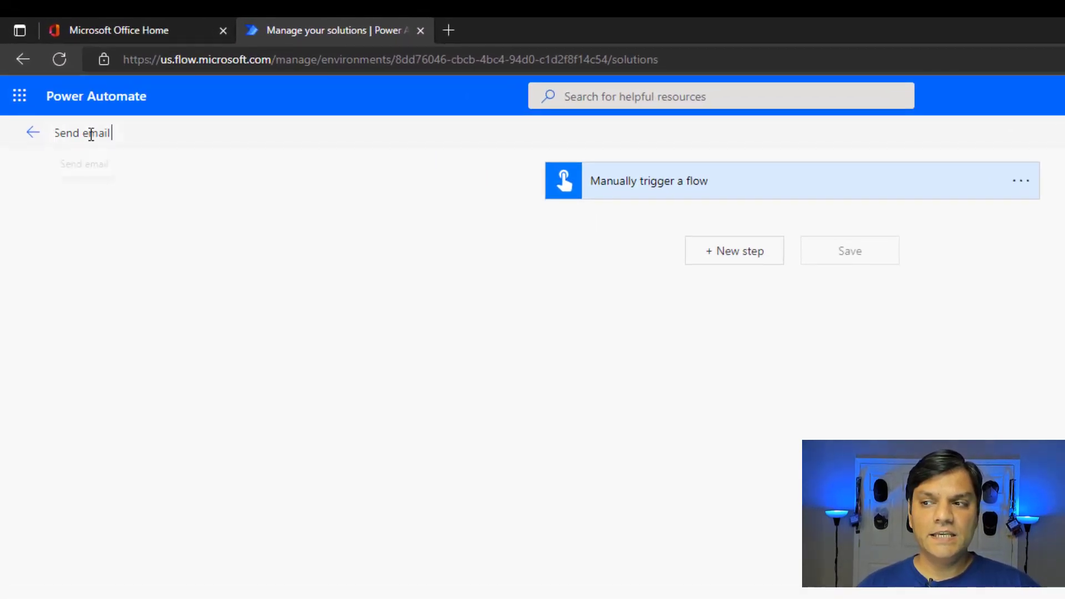
text( using Do Not Reply)
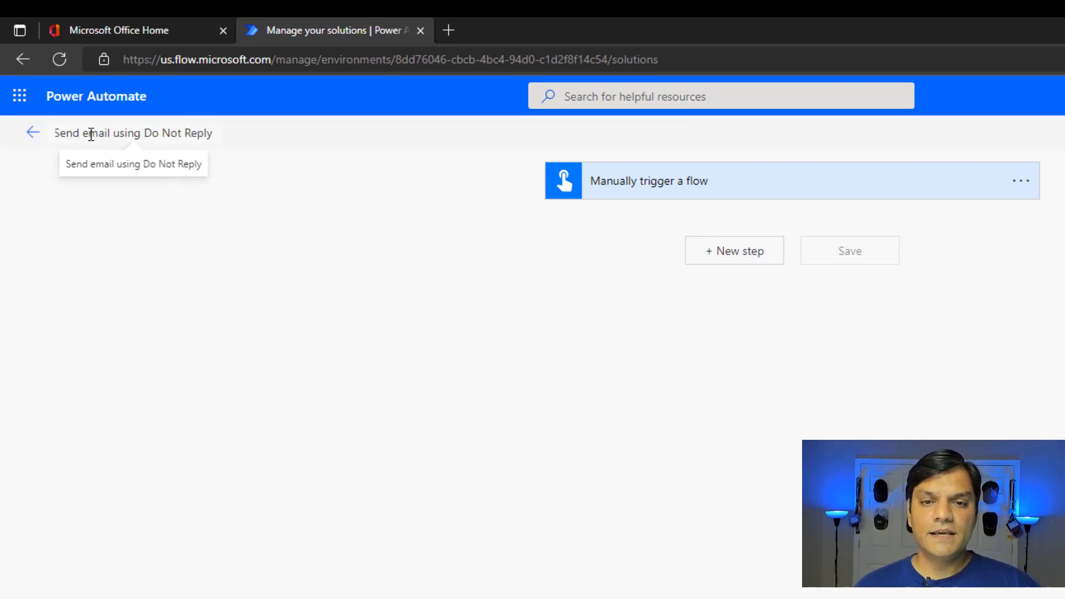
Add a text input named To to the "Manually trigger a flow" trigger
click(661, 197)
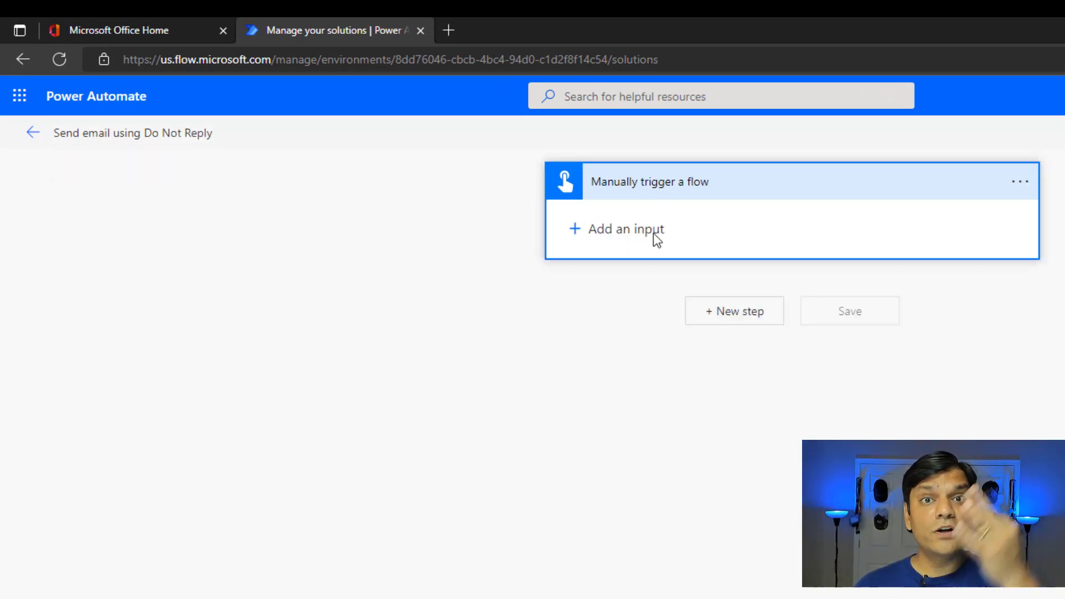
click(624, 247)
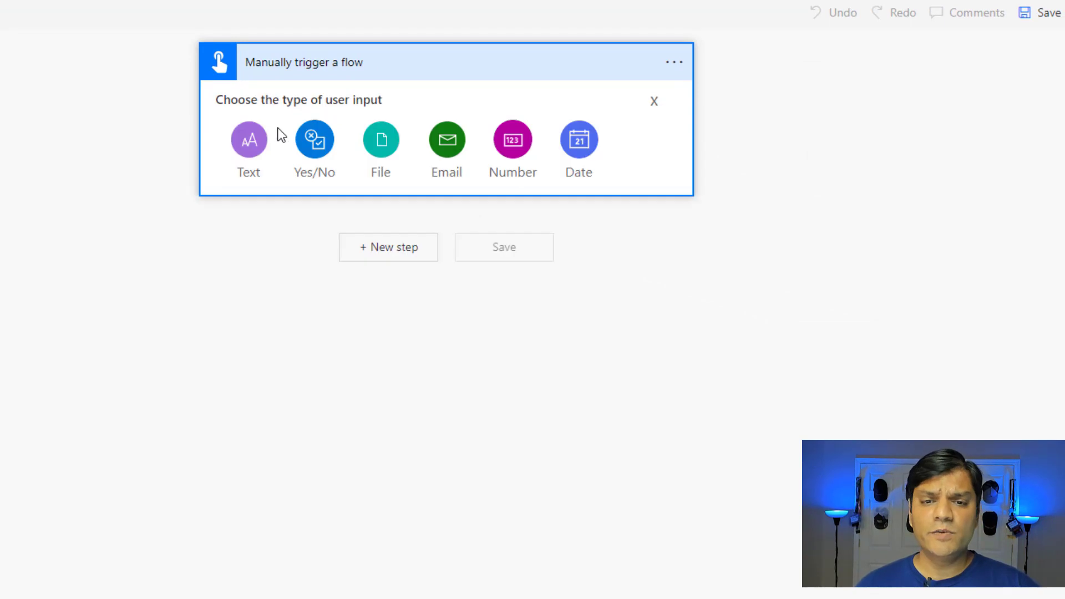
click(254, 142)
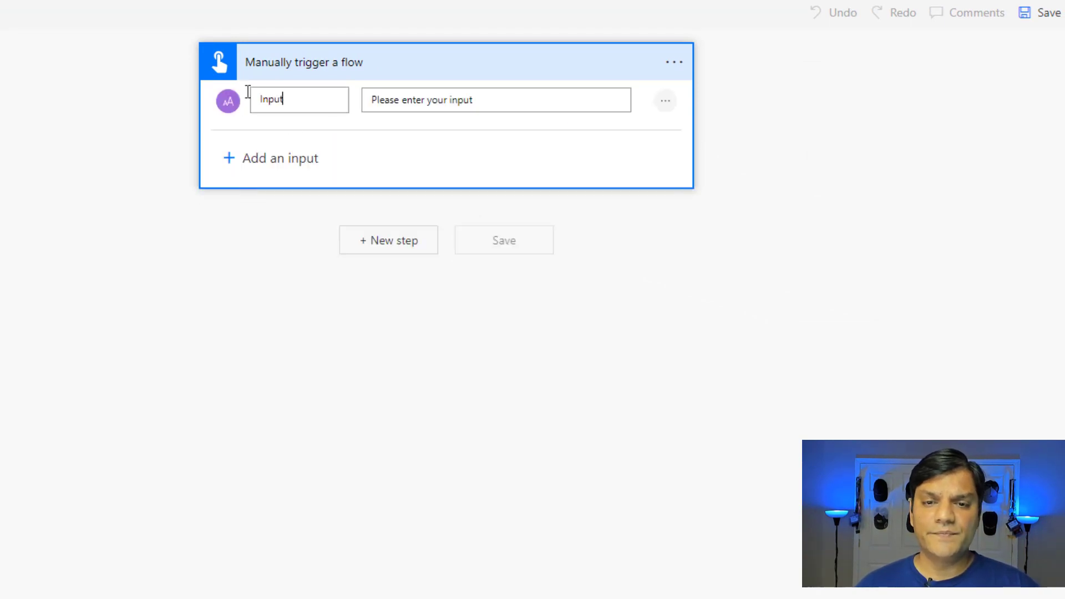
key(ctrl+a)
text(To)
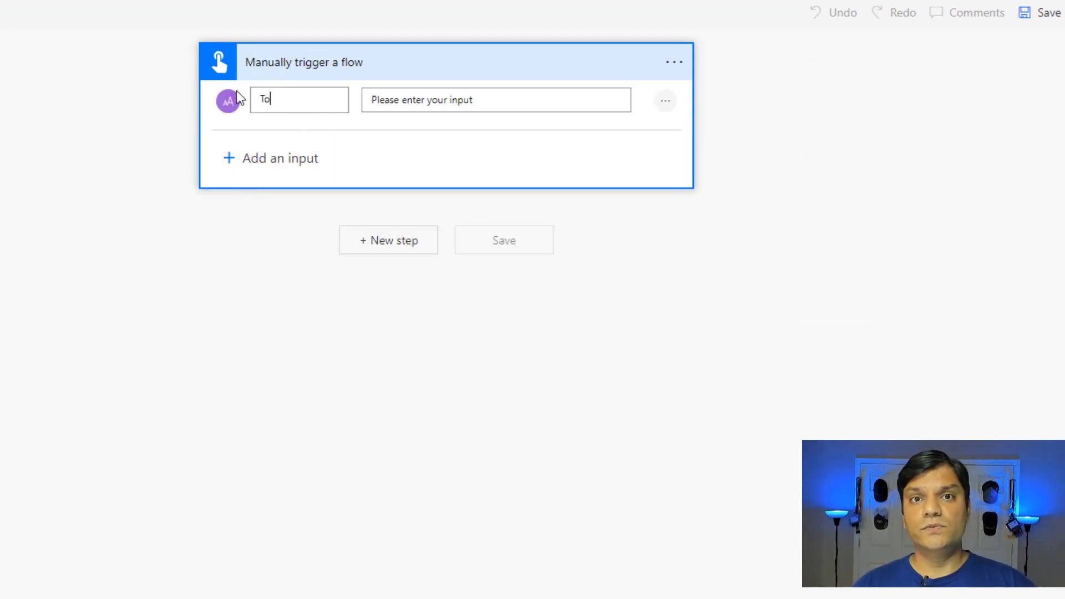
Add a second text input to the trigger and name it Subject
click(270, 157)
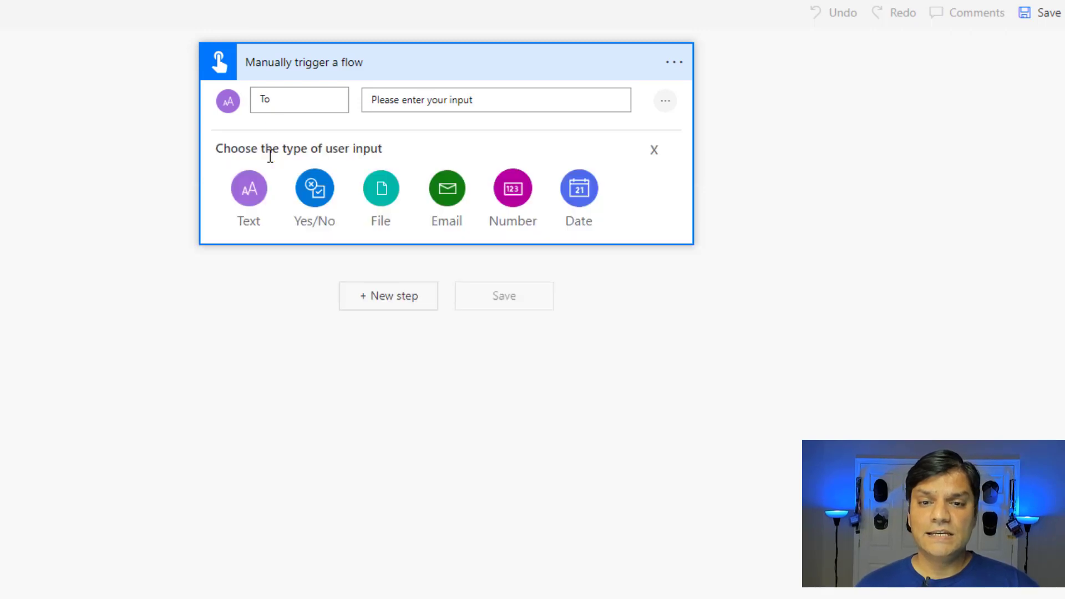
click(243, 199)
key(ctrl+a)
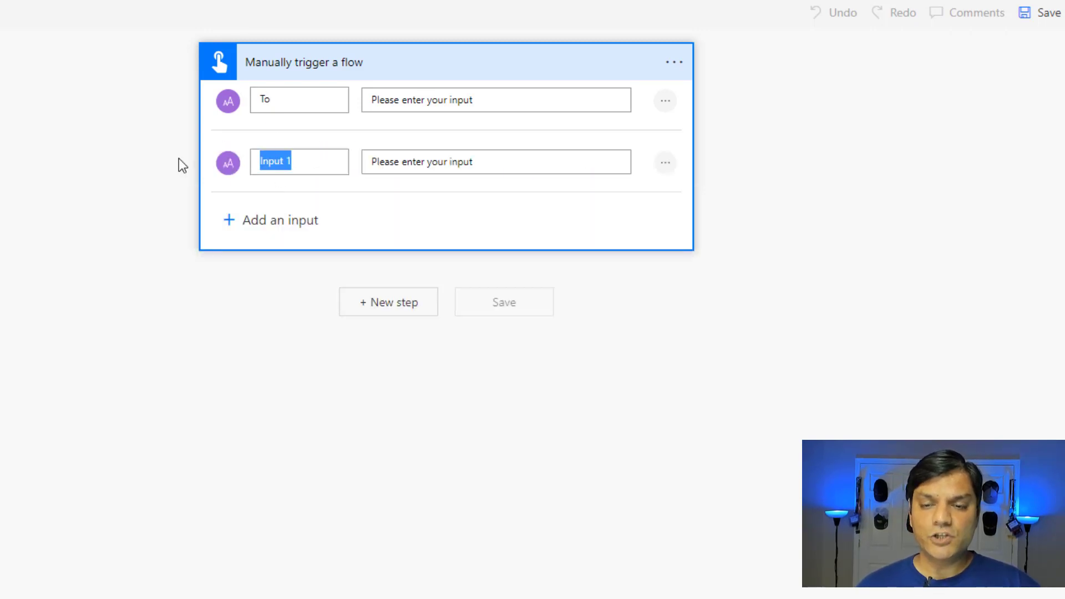
text(Subject)
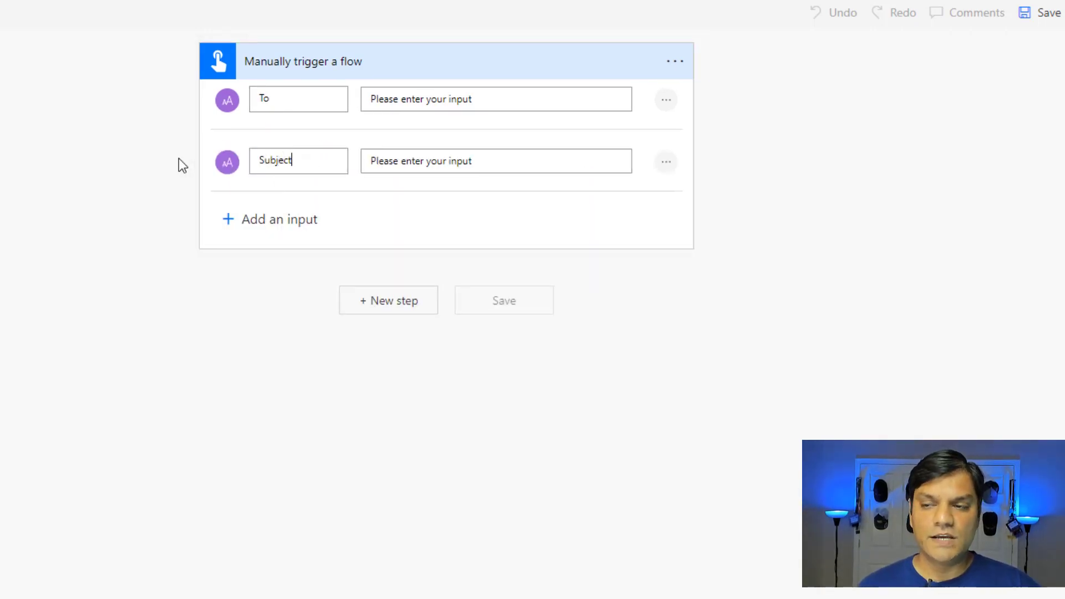
Add a third text input to the trigger and name it Body
click(257, 216)
click(246, 250)
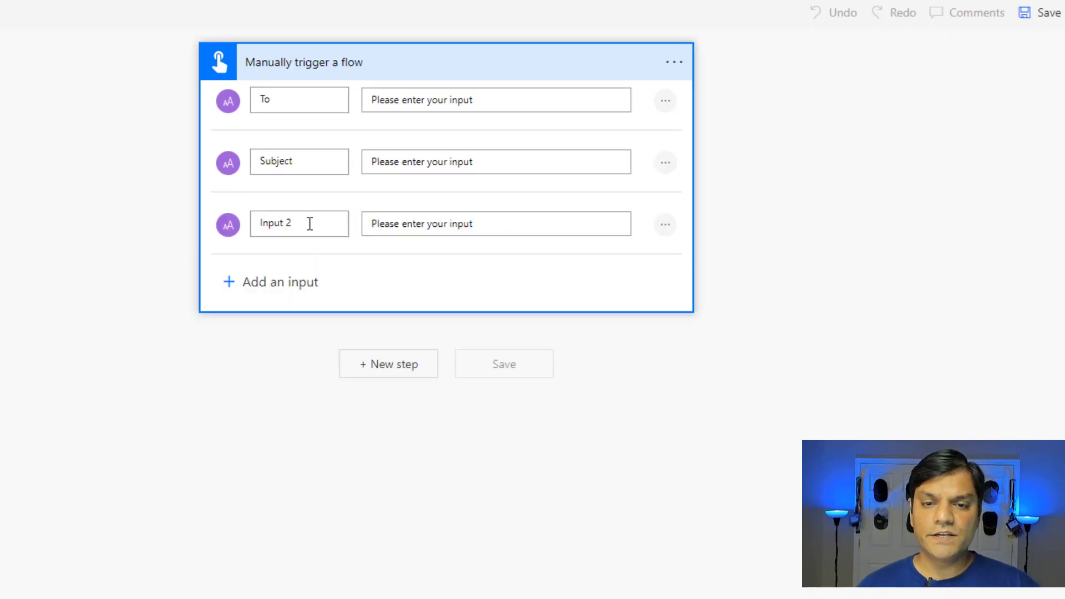
double_click(308, 223)
key(ctrl+a)
text(Body)
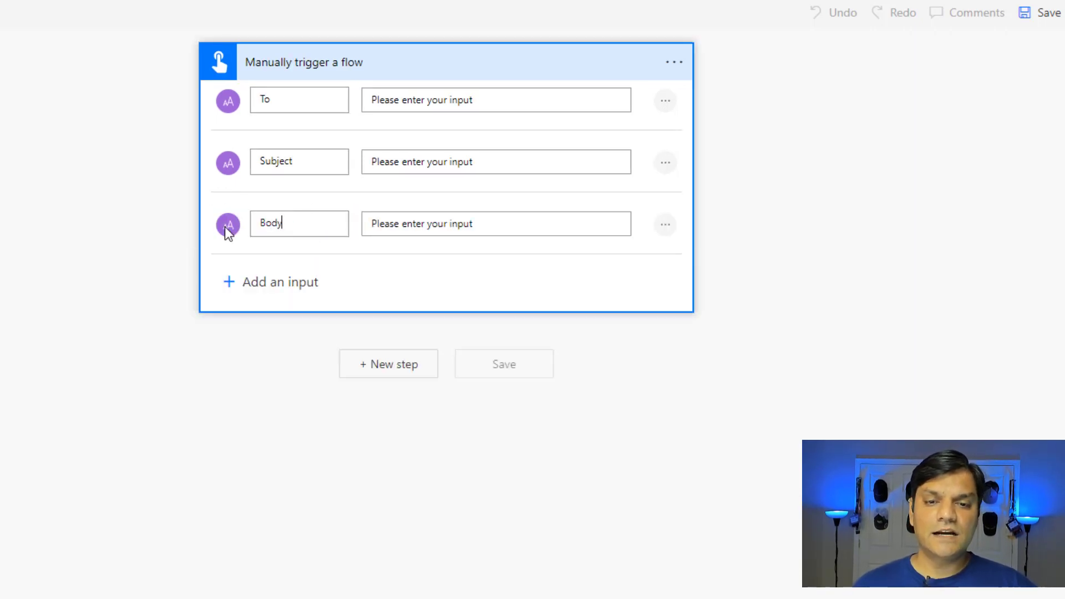
click(226, 411)
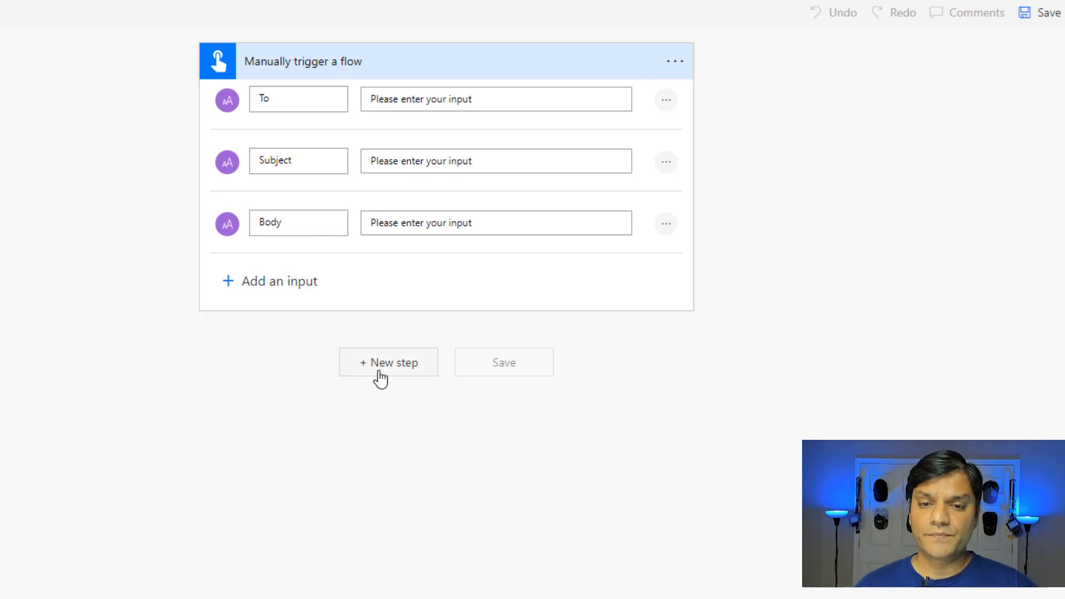
Add a new step after the trigger using the Office 365 Outlook action "Send an email (V2)"
click(381, 379)
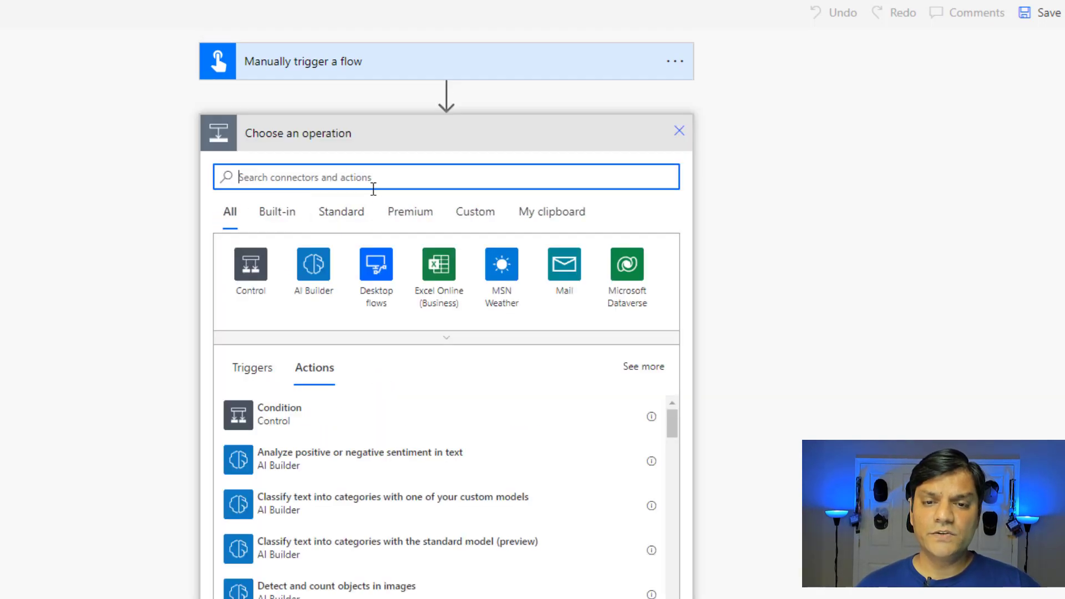
text(outlook)
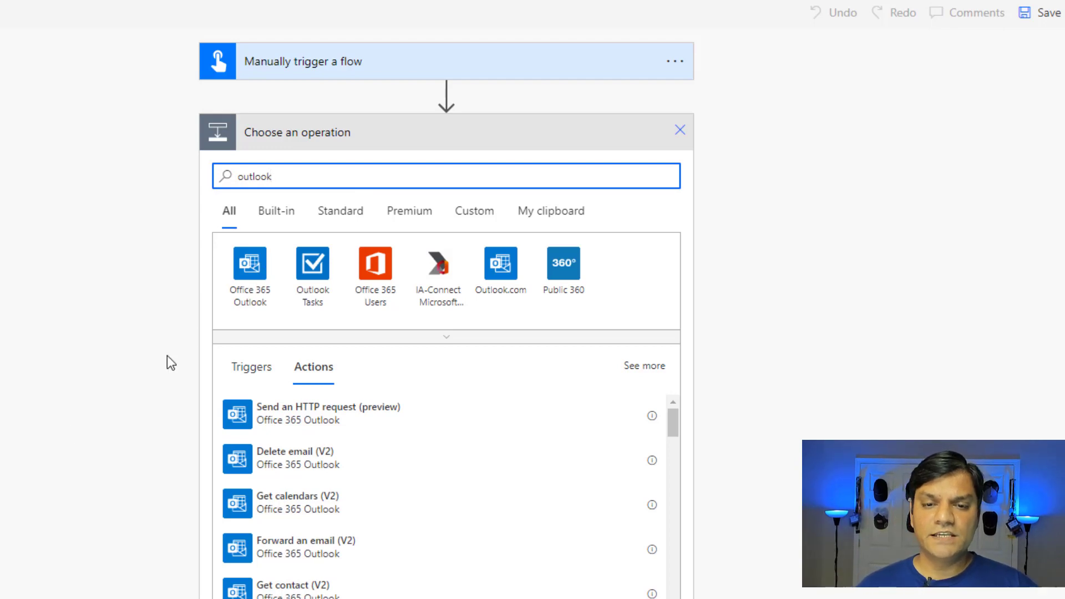
click(242, 296)
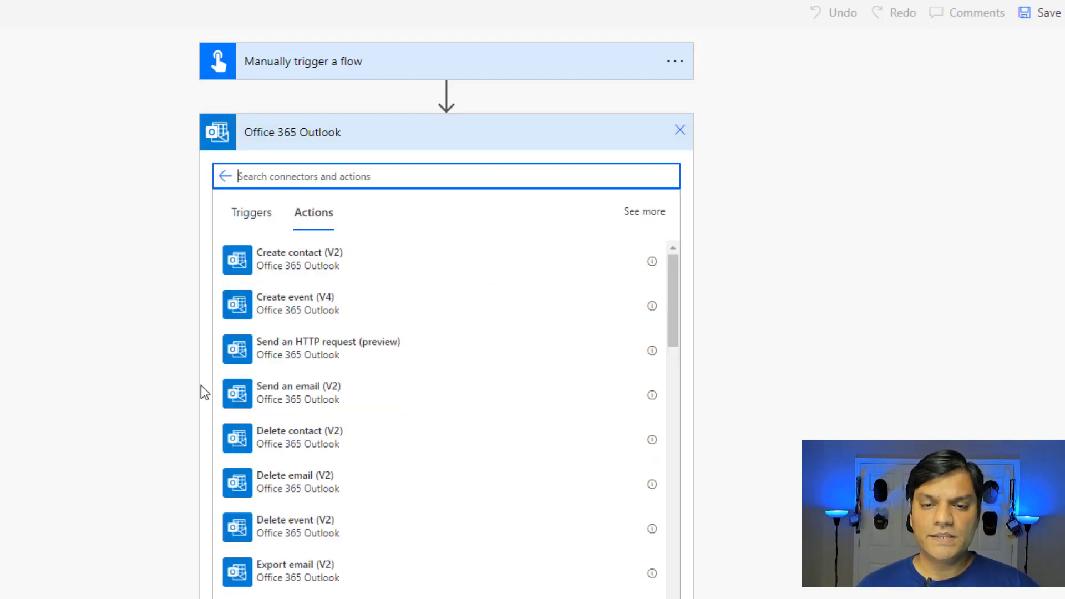
click(351, 383)
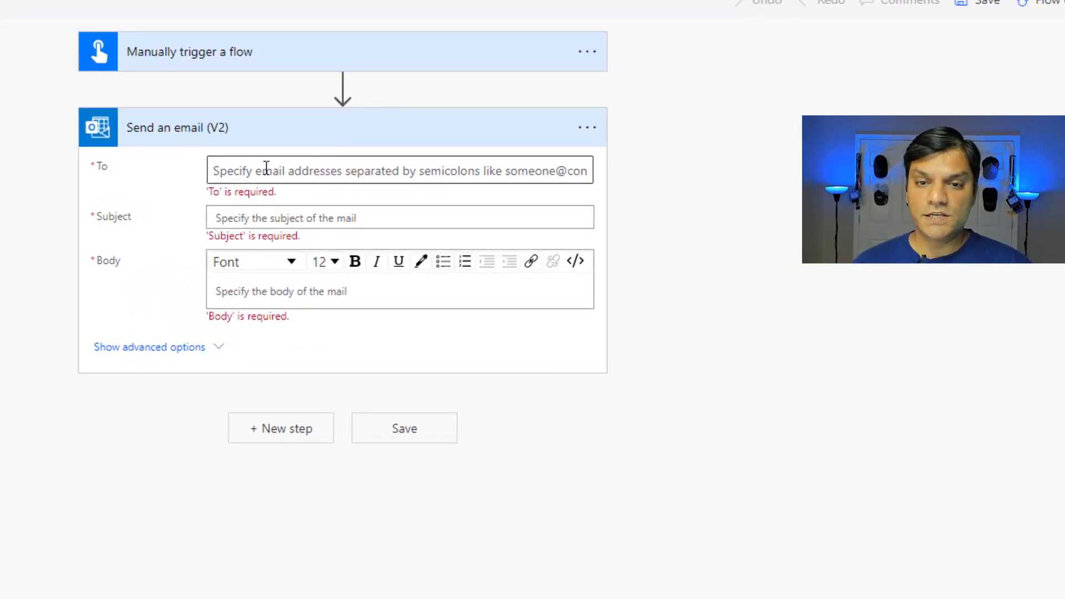
Fill the email action's To and Subject fields with the trigger's To and Subject dynamic values
click(267, 170)
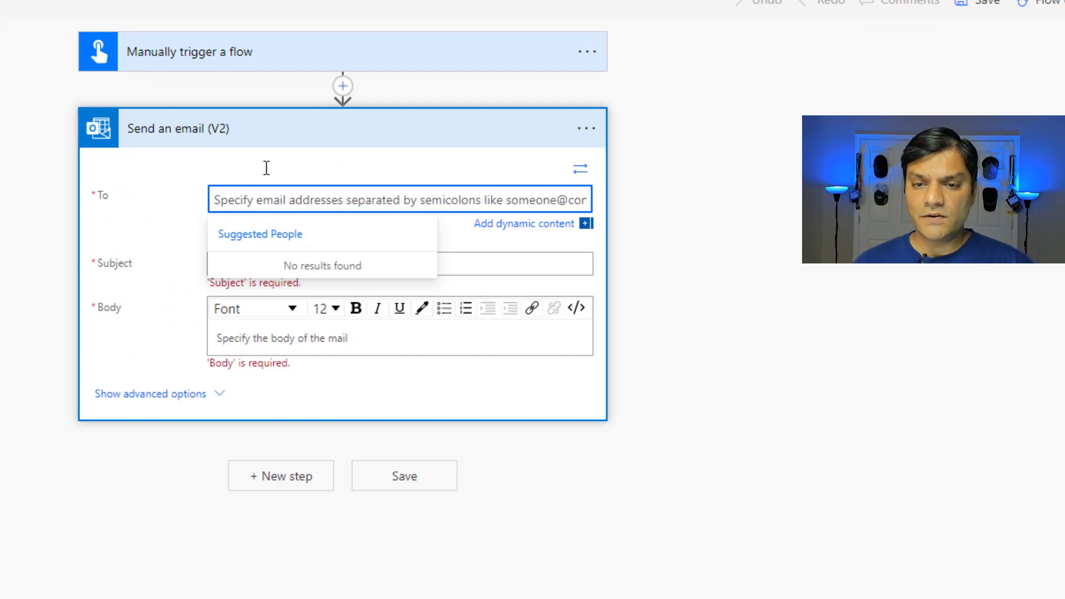
click(581, 169)
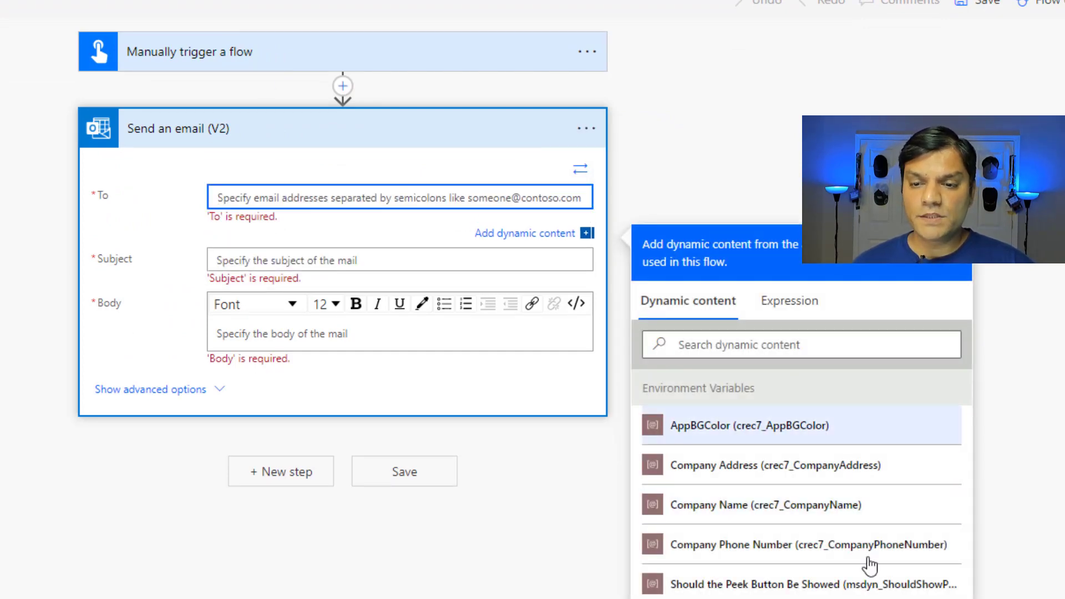
click(937, 598)
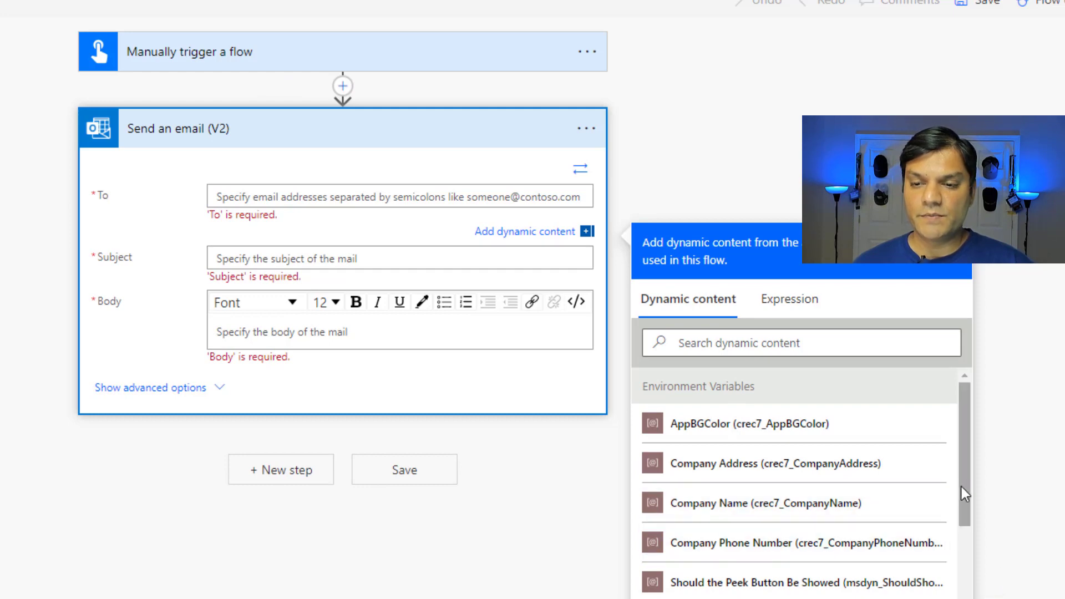
drag(962, 489, 954, 598)
click(699, 597)
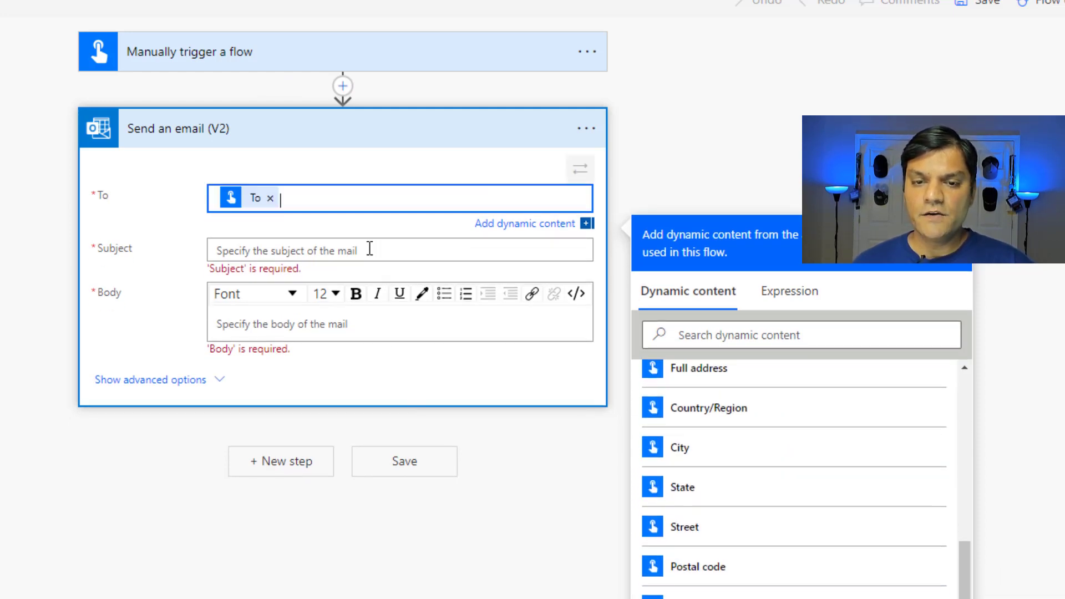
click(369, 248)
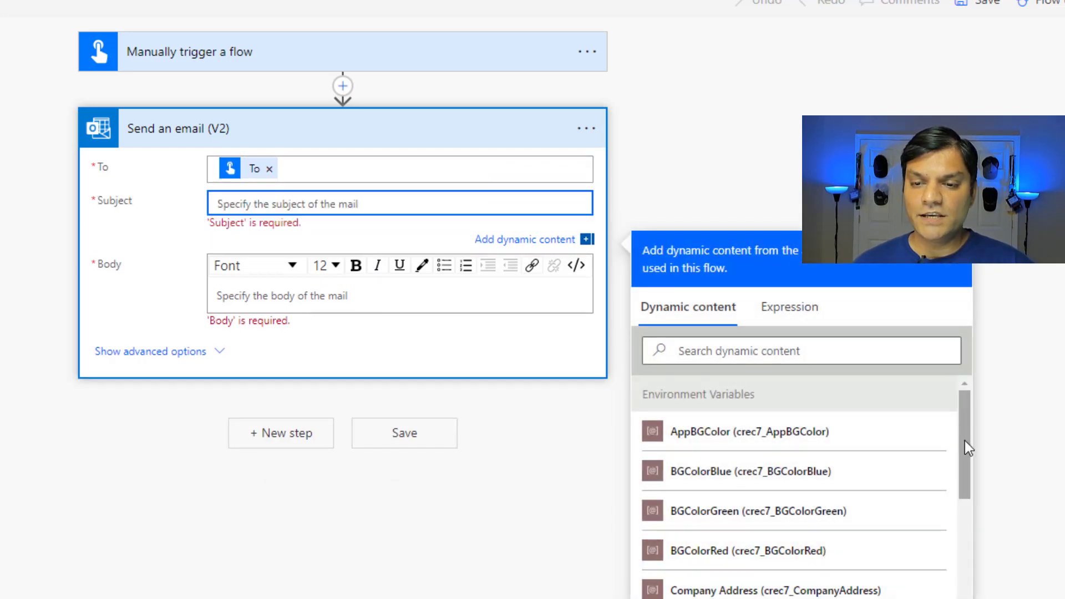
drag(966, 452, 966, 598)
click(688, 598)
Enter "Do not reply to this automated email." in the email body and start a new line below it
click(309, 290)
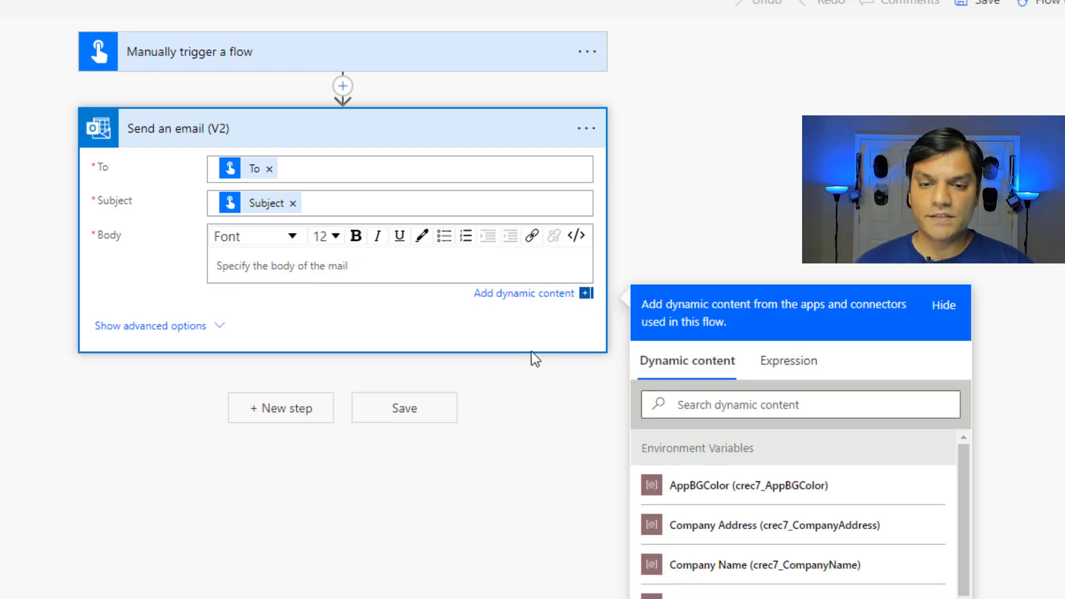
text(Do not reply to this automated email.)
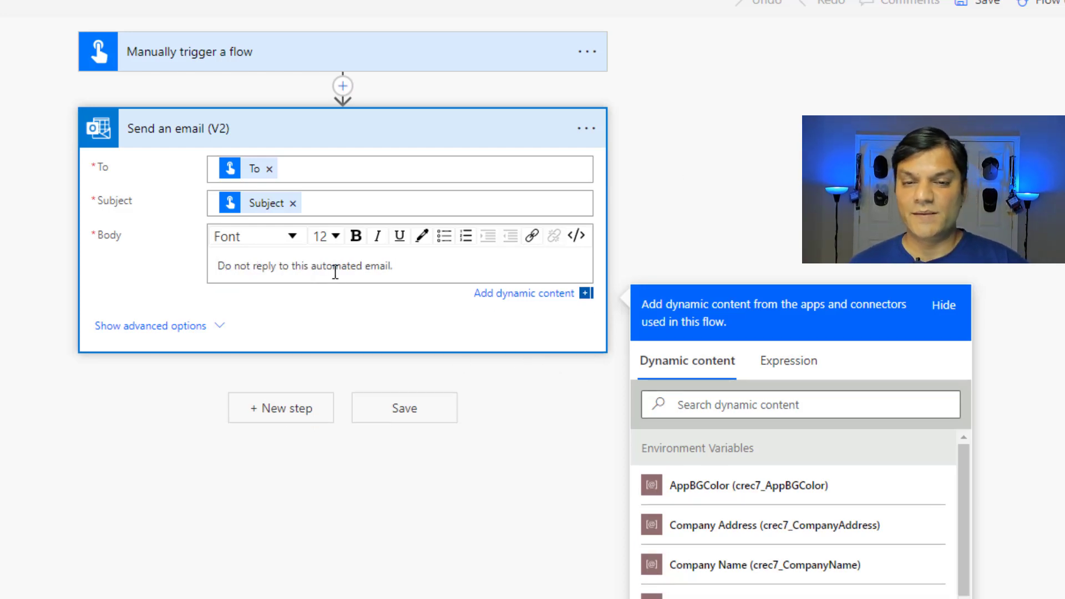
key(Return)
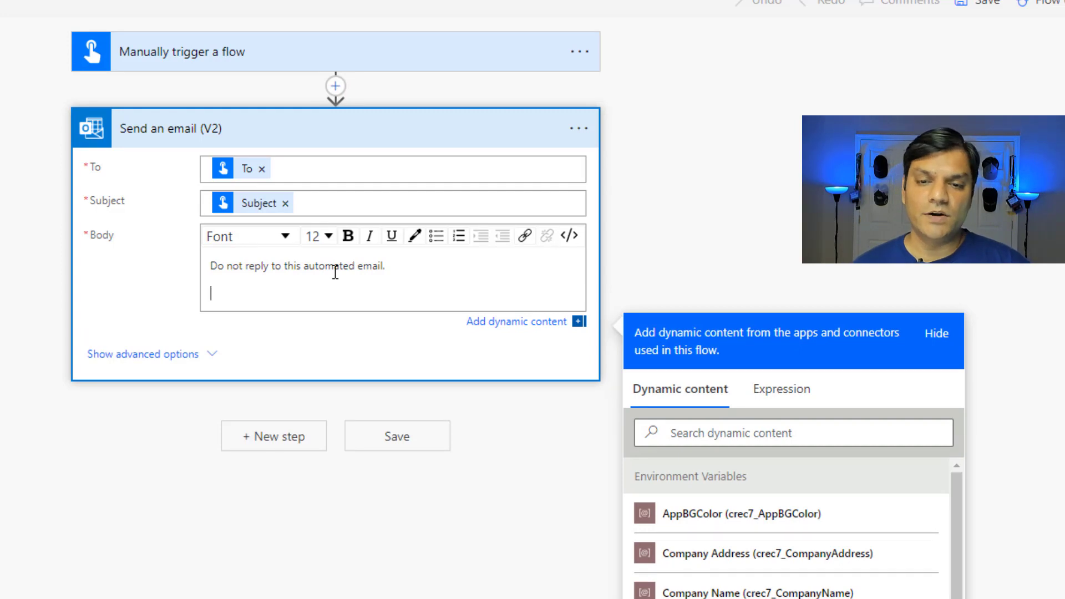
Format the do-not-reply sentence in the email body as bold text at size 14
drag(388, 265, 175, 269)
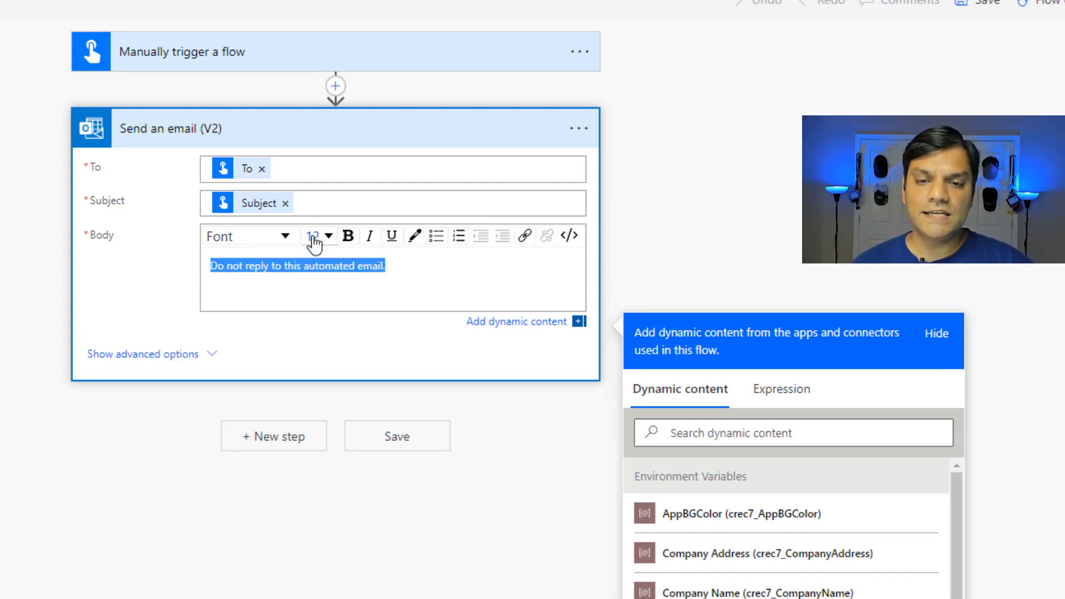
click(330, 239)
click(311, 366)
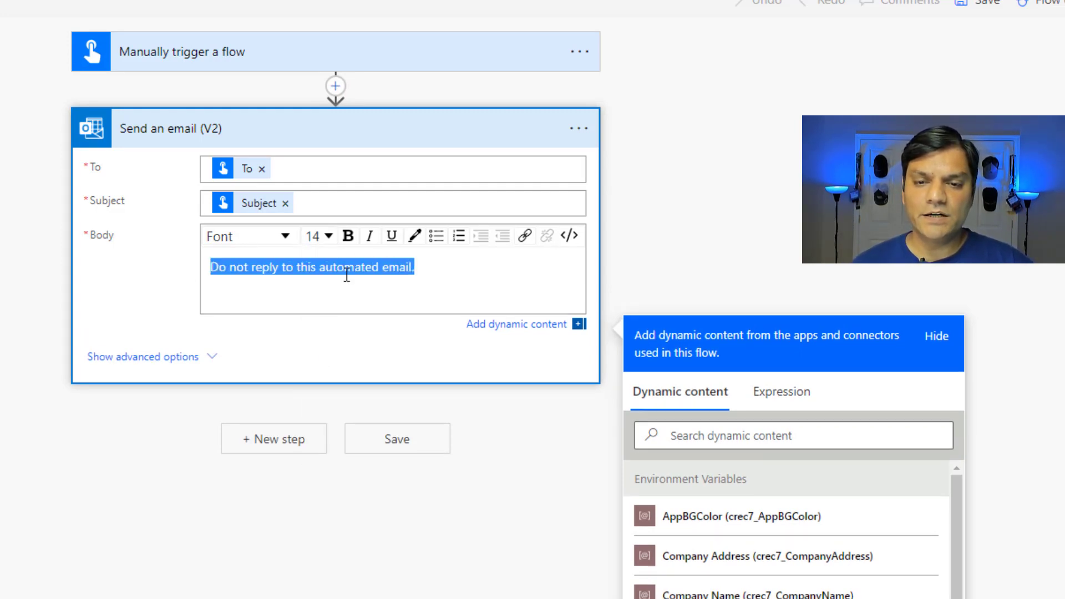
click(348, 248)
click(352, 292)
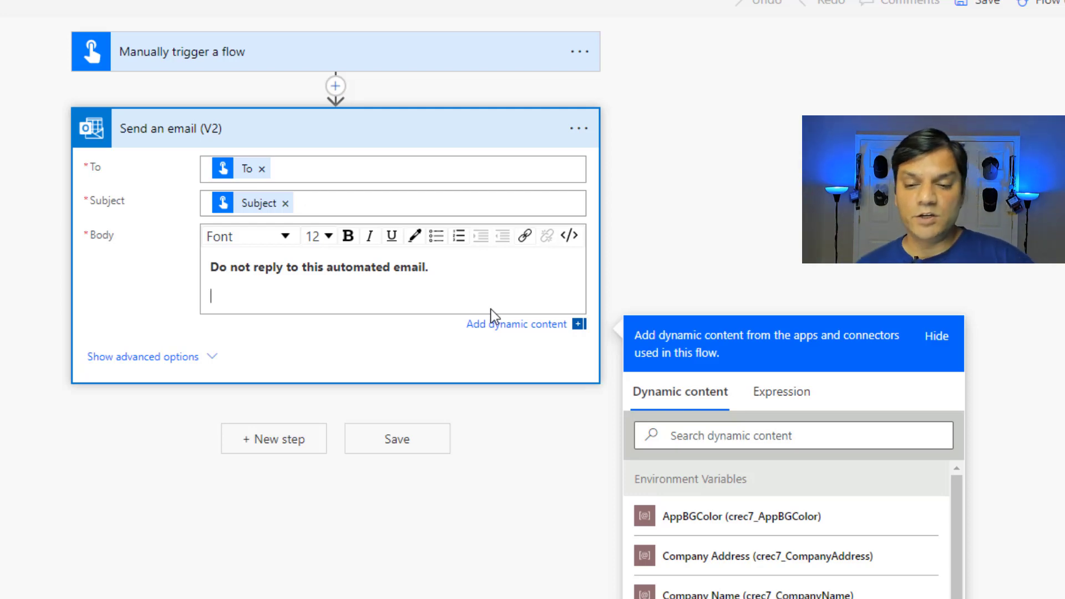
Insert the trigger's Body dynamic value on the line below the do-not-reply sentence
scroll(1007, 548, down, 1)
scroll(1006, 548, up, 1)
drag(957, 509, 957, 598)
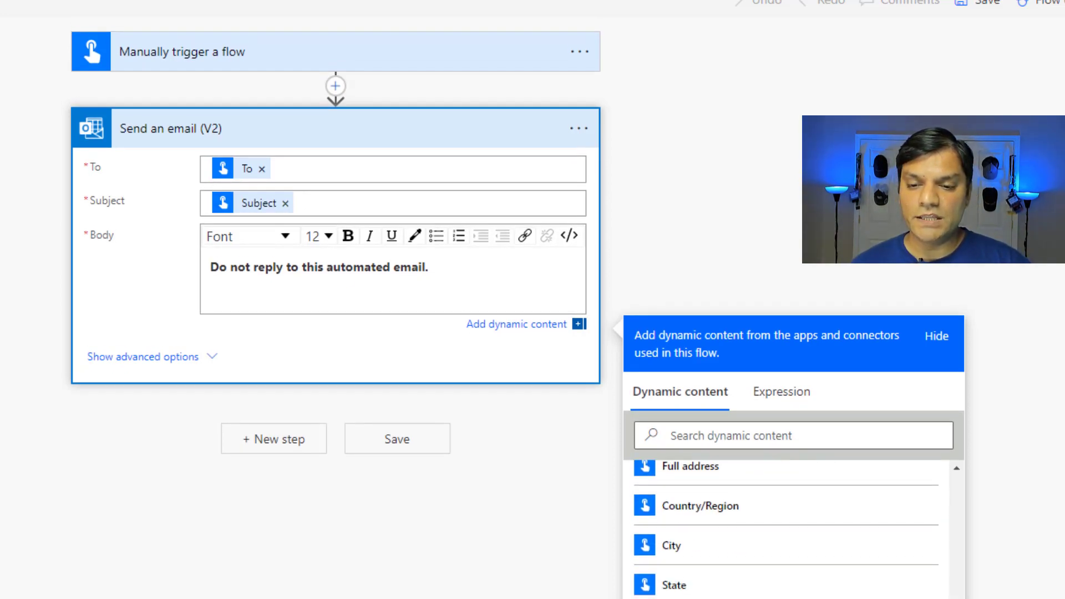
click(674, 598)
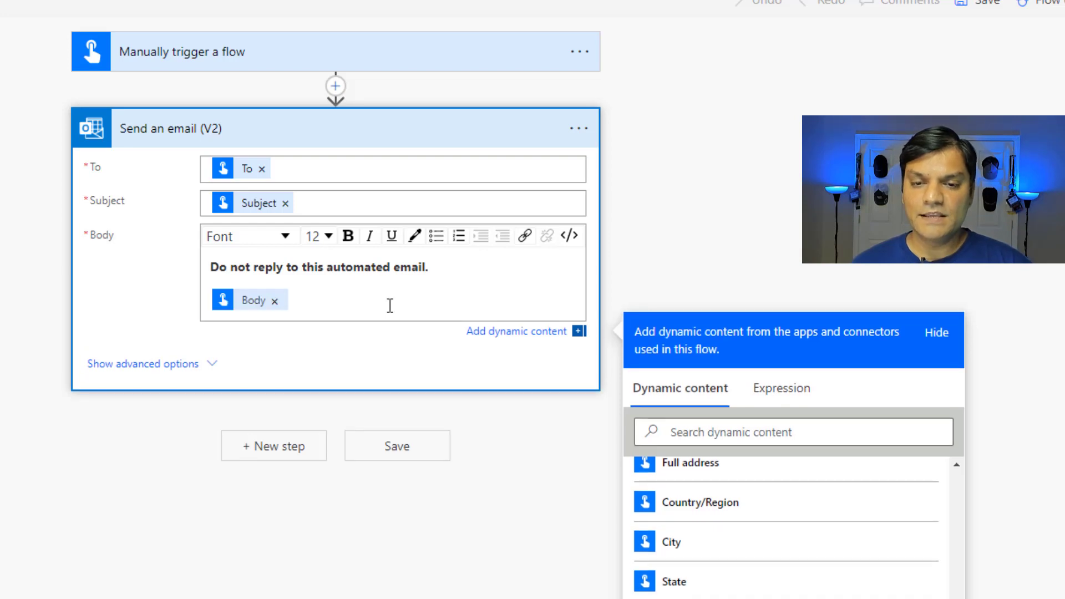
Paste the prepared "For more information you can-" contact list and the Power Platform Team sign-off below the Body value
key(Return)
key(Return)
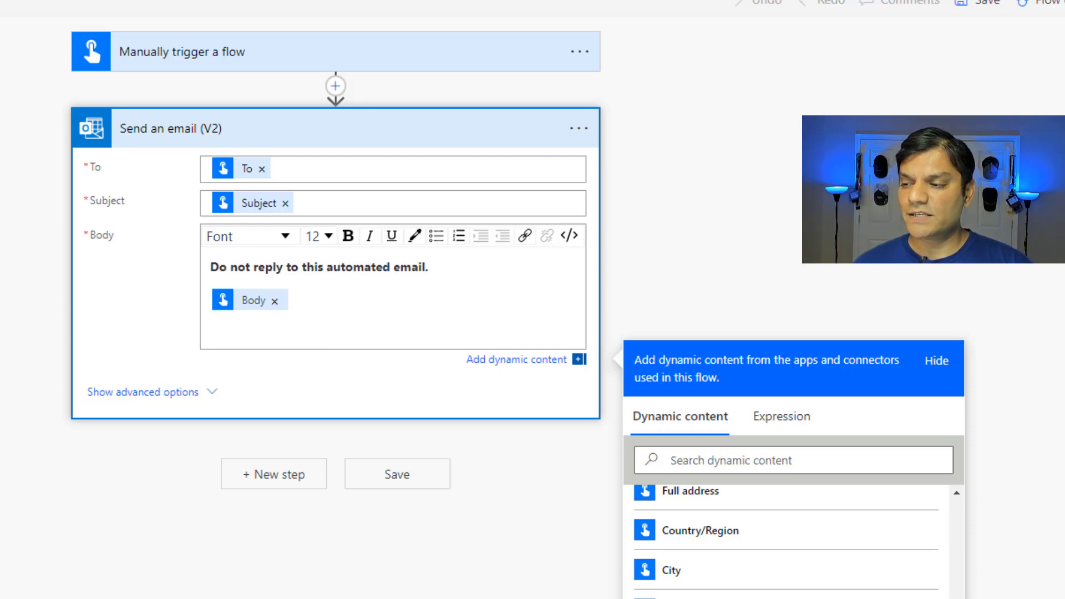
text(For more information you can- 1) Chat with out automated BOT 2) Post a message in our official Yammer community 3) Call call support and ask for Power Platform  Sincerely, Power Platform Team)
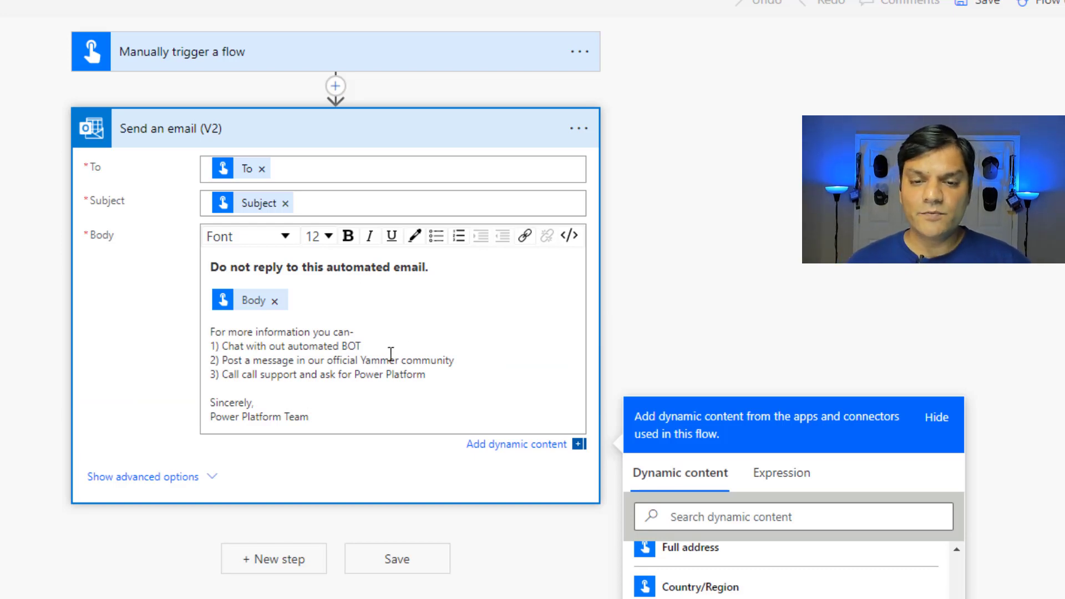
Make the "For more information you can-" line in the email body bold
drag(379, 329, 204, 333)
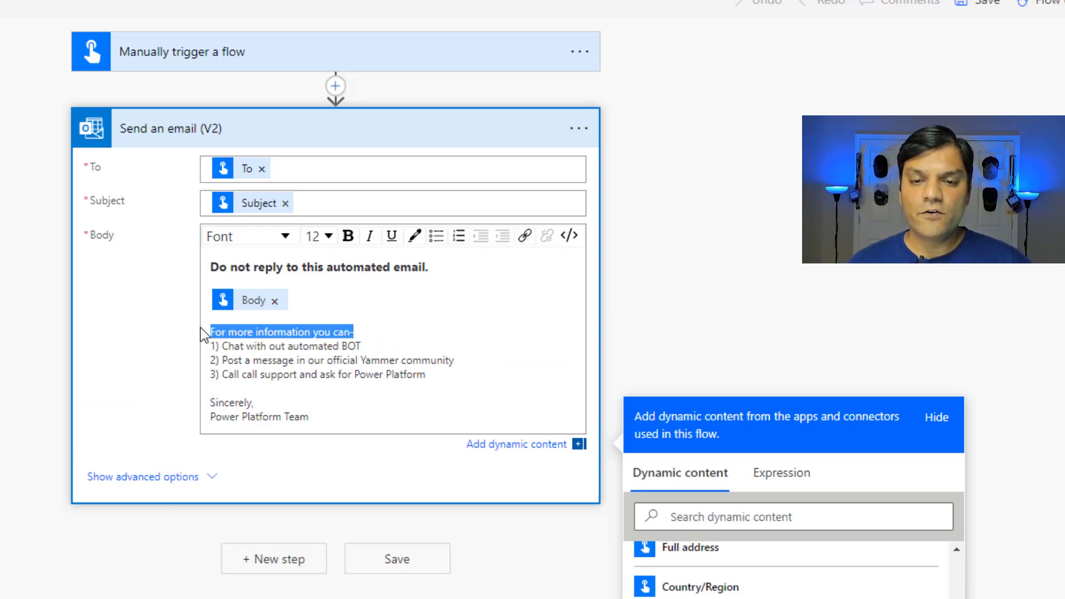
click(348, 236)
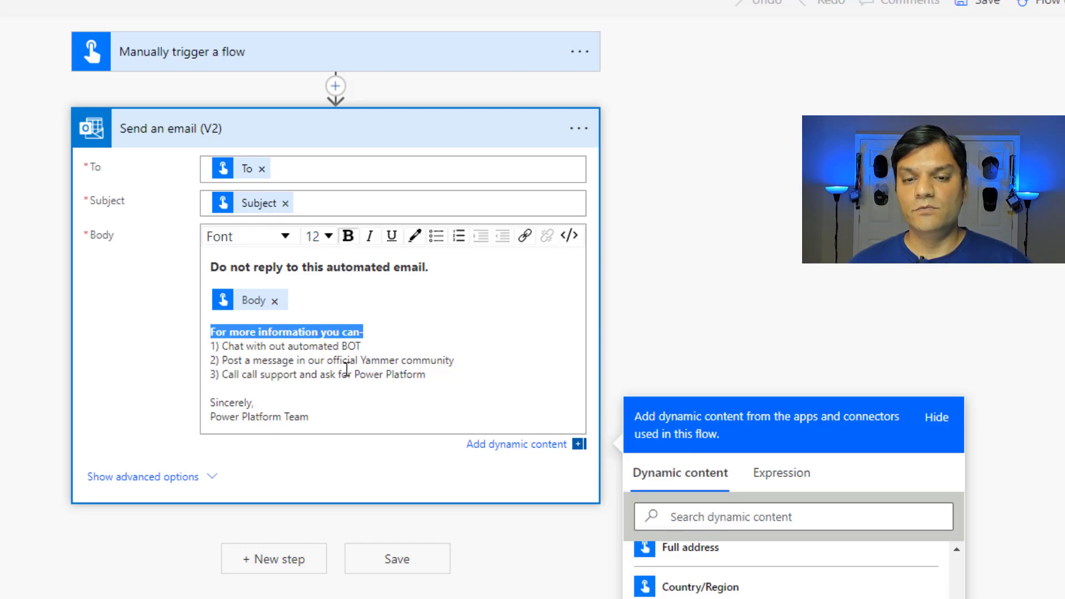
double_click(346, 374)
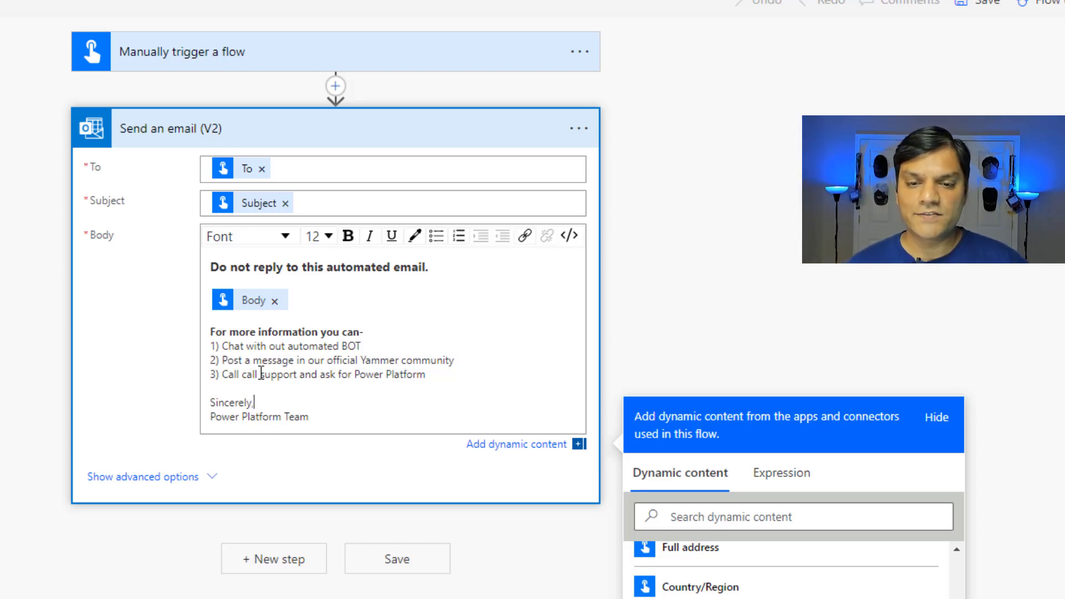
Remove the duplicated word "call" from the third contact option in the email body
click(258, 374)
key(BackSpace)
key(BackSpace)
key(BackSpace)
key(BackSpace)
key(BackSpace)
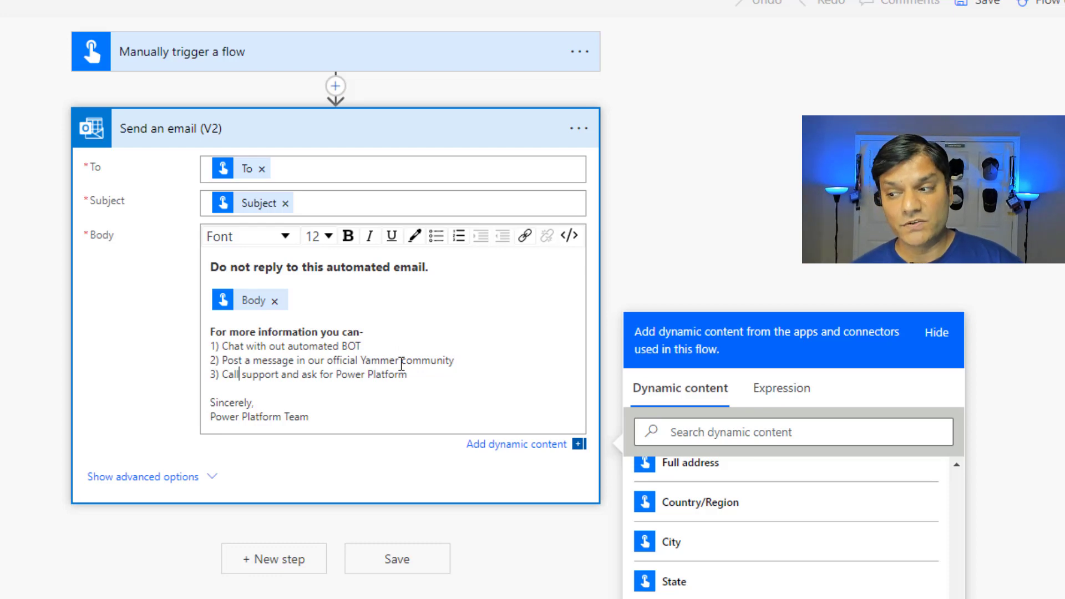
Add a "Respond to a PowerApp or flow" action after the Send an email (V2) action
click(276, 564)
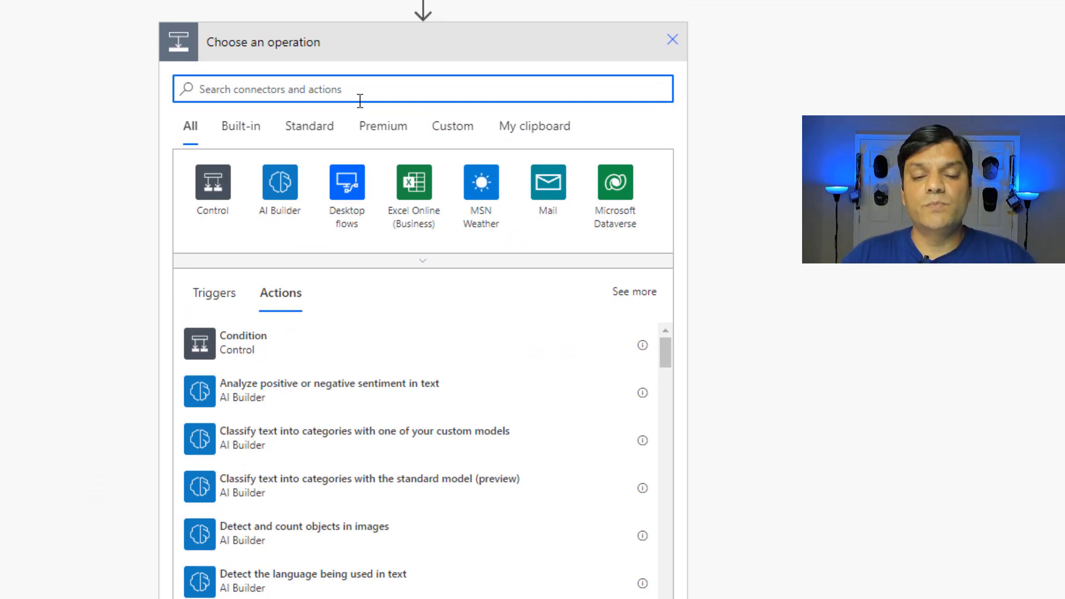
text(poer)
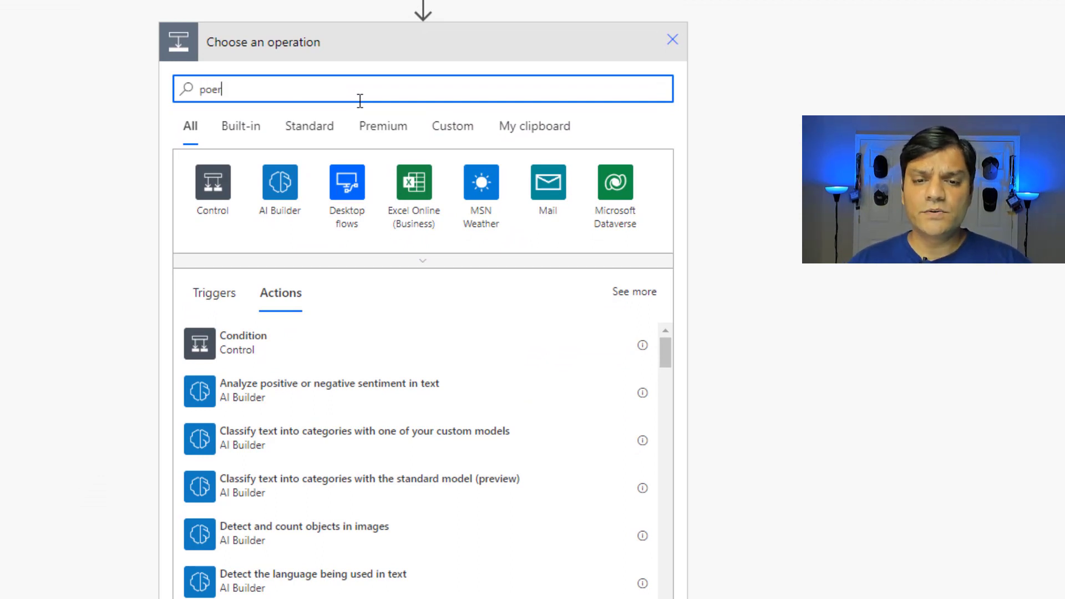
text(app)
key(BackSpace)
key(BackSpace)
key(BackSpace)
key(BackSpace)
key(BackSpace)
text(werap)
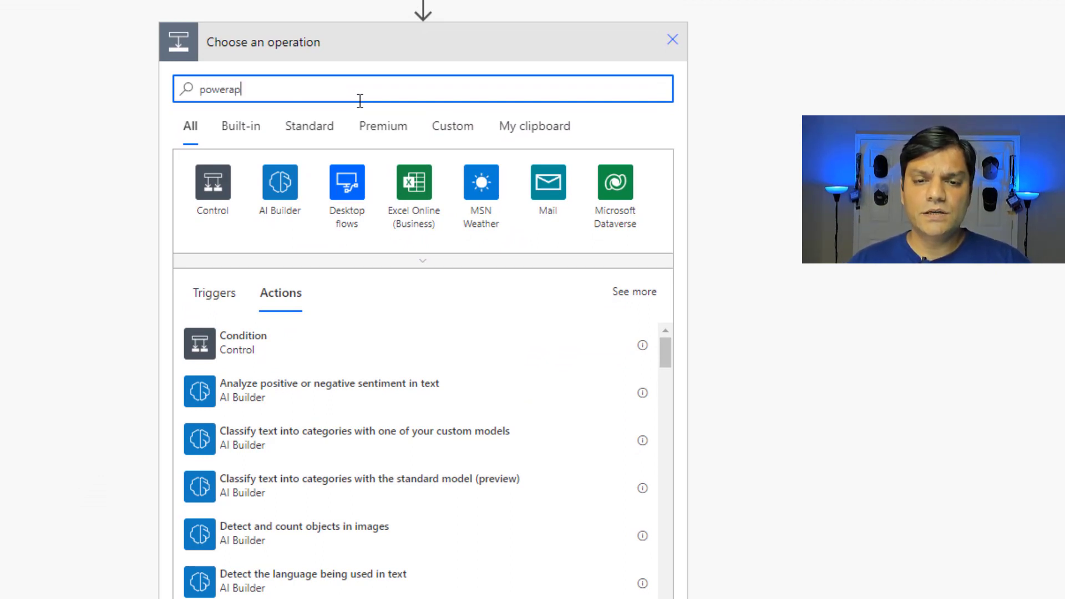
text(ps)
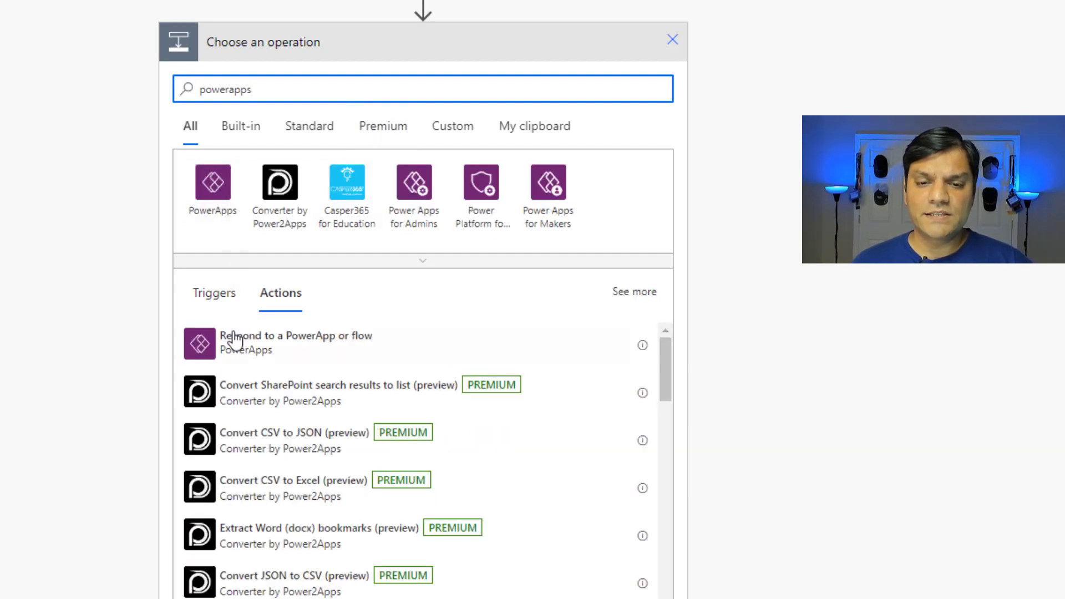
click(234, 335)
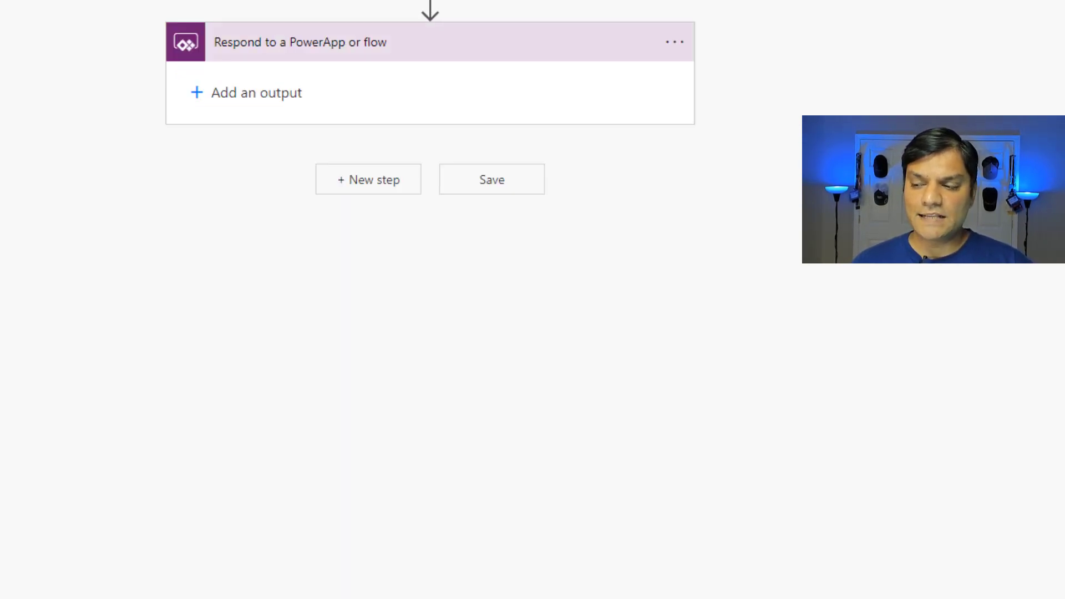
Add a text output named Response with the value "Successsful" to the respond action and save the flow
click(247, 85)
click(221, 129)
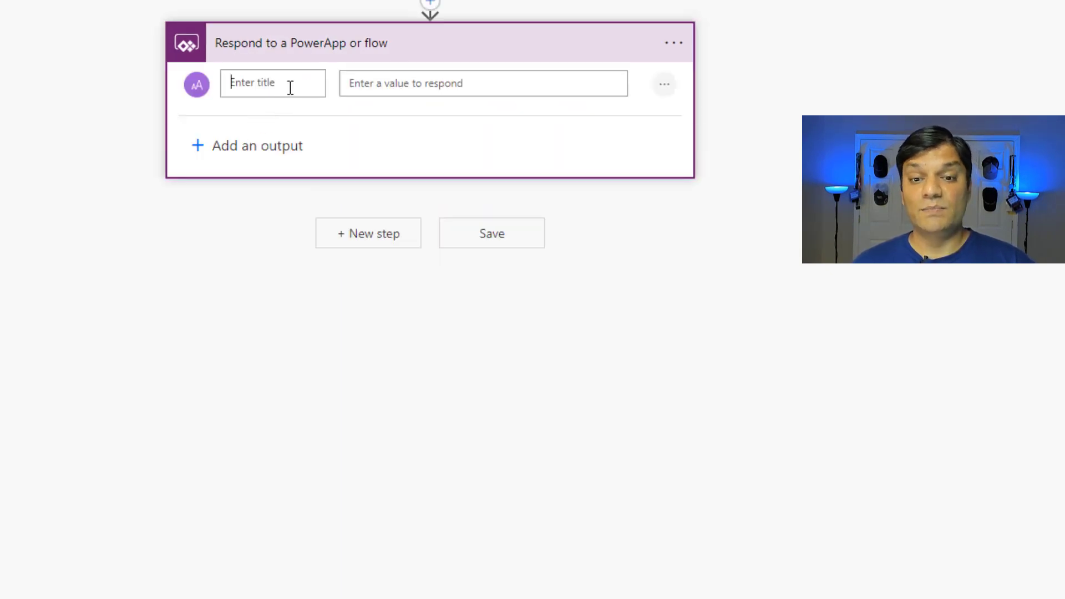
text(Response)
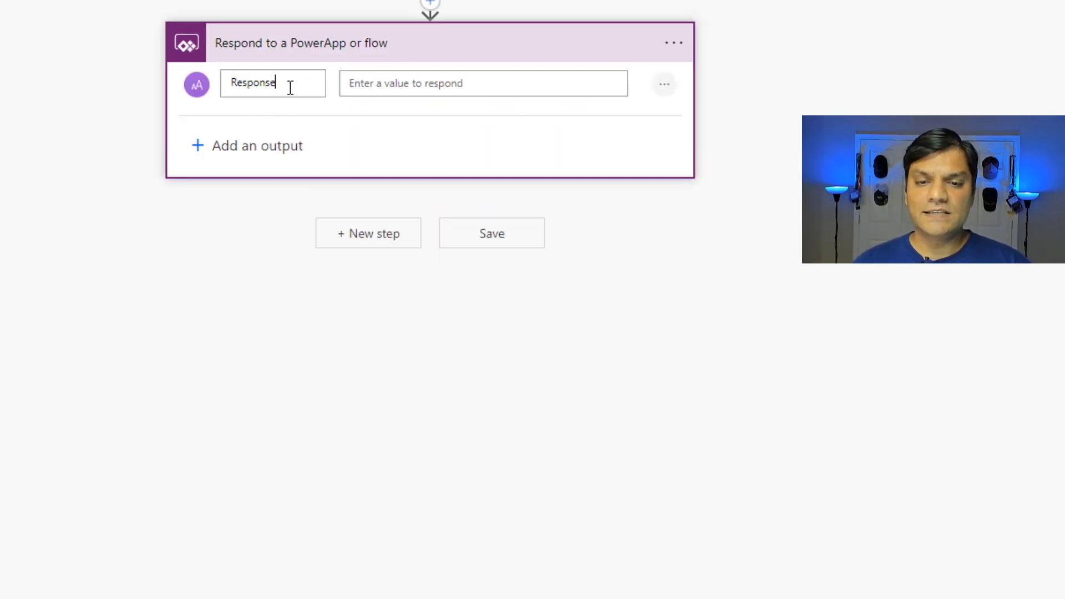
key(Tab)
text(S)
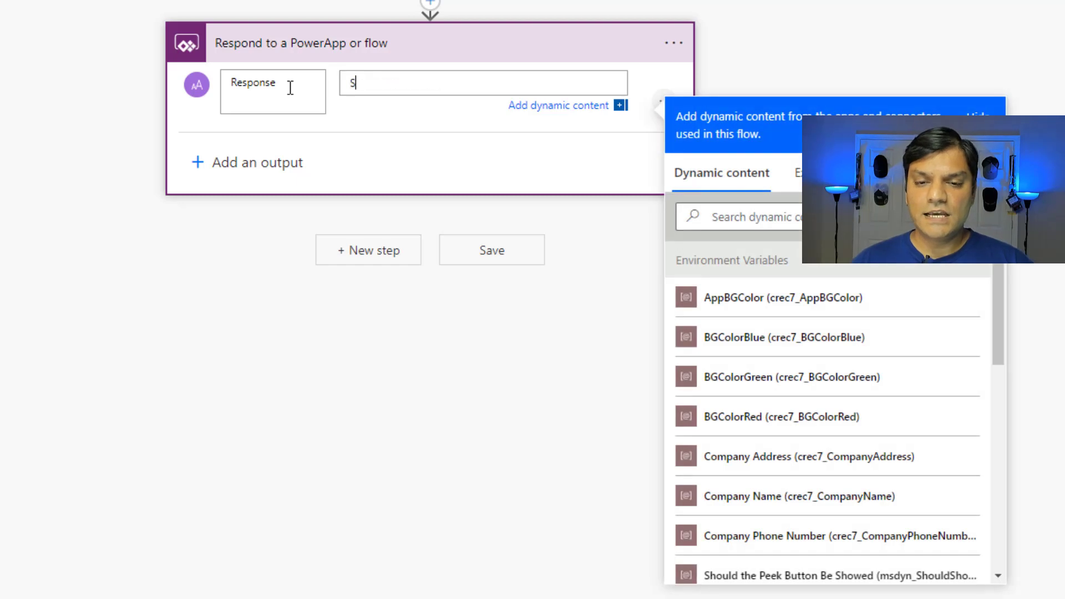
text(uccesssful)
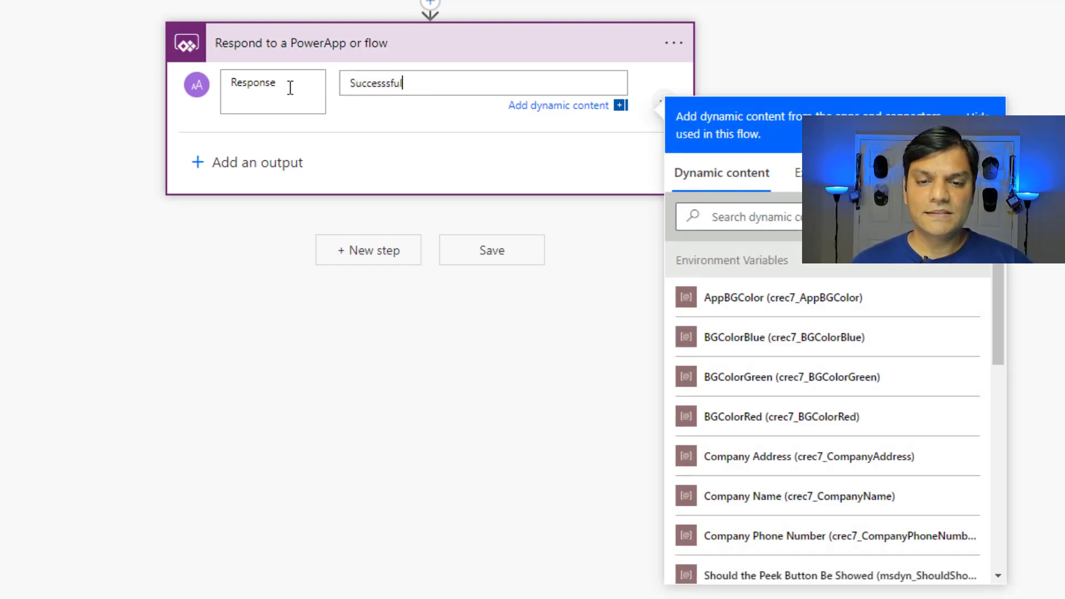
click(288, 282)
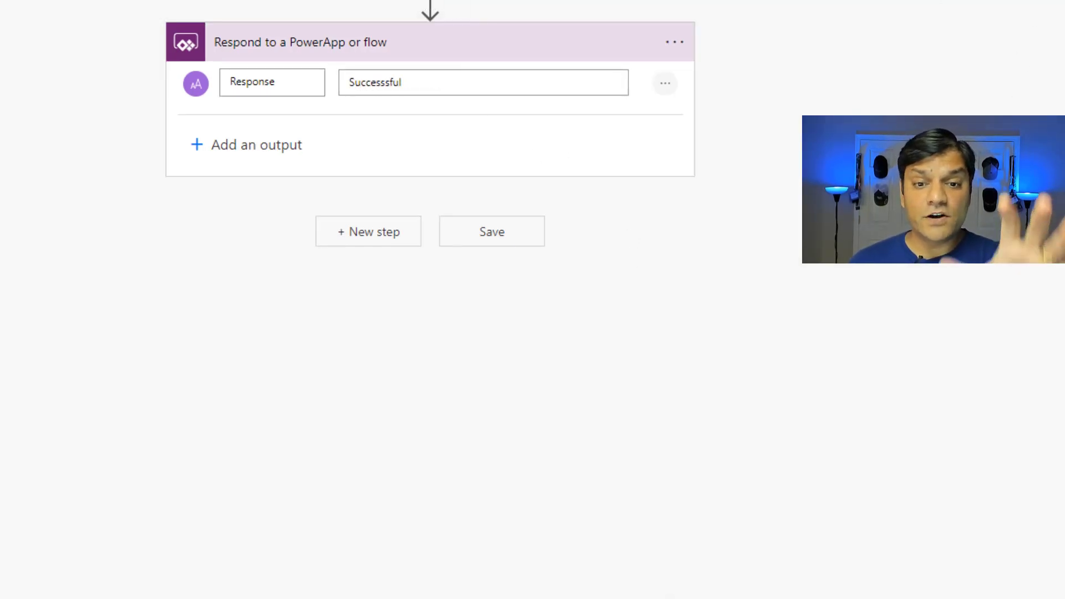
click(963, 43)
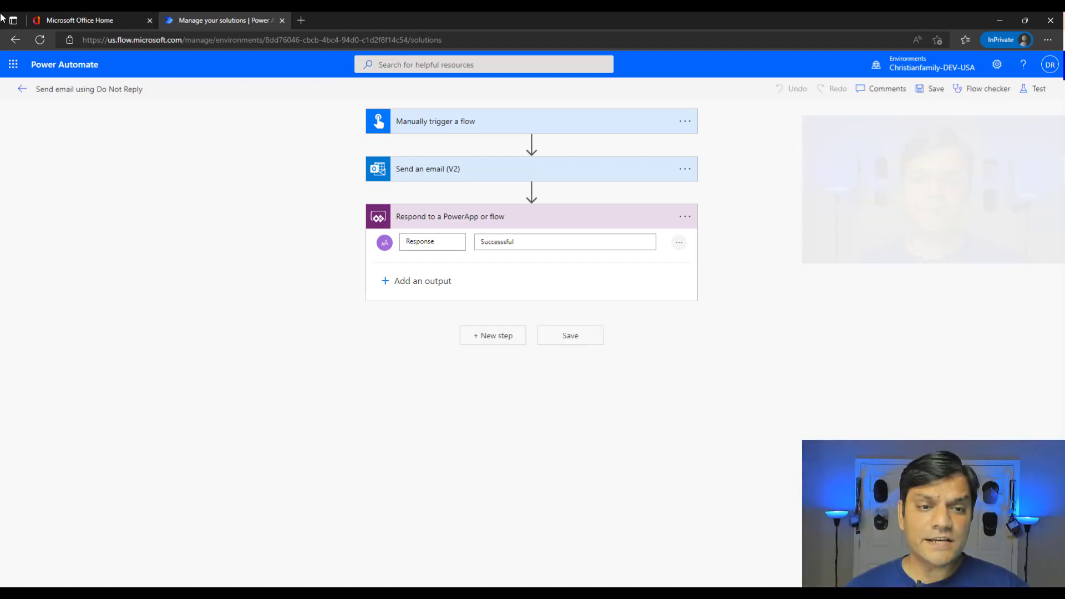
Return to the Child Flows solution, list all its objects and check which connection the Office 365 Outlook connection reference uses
click(23, 89)
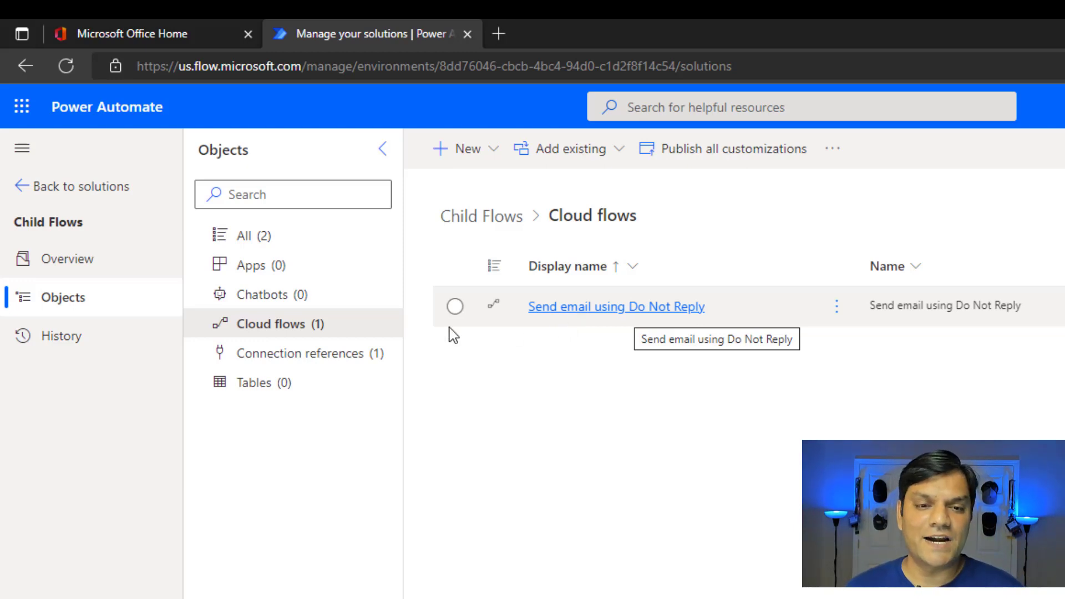
click(255, 244)
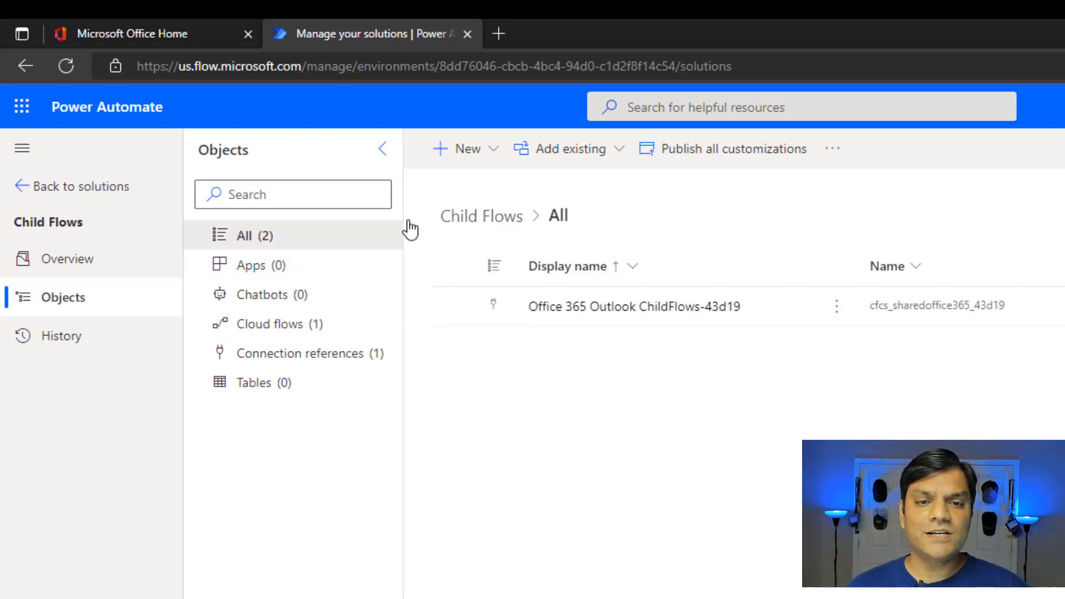
click(647, 313)
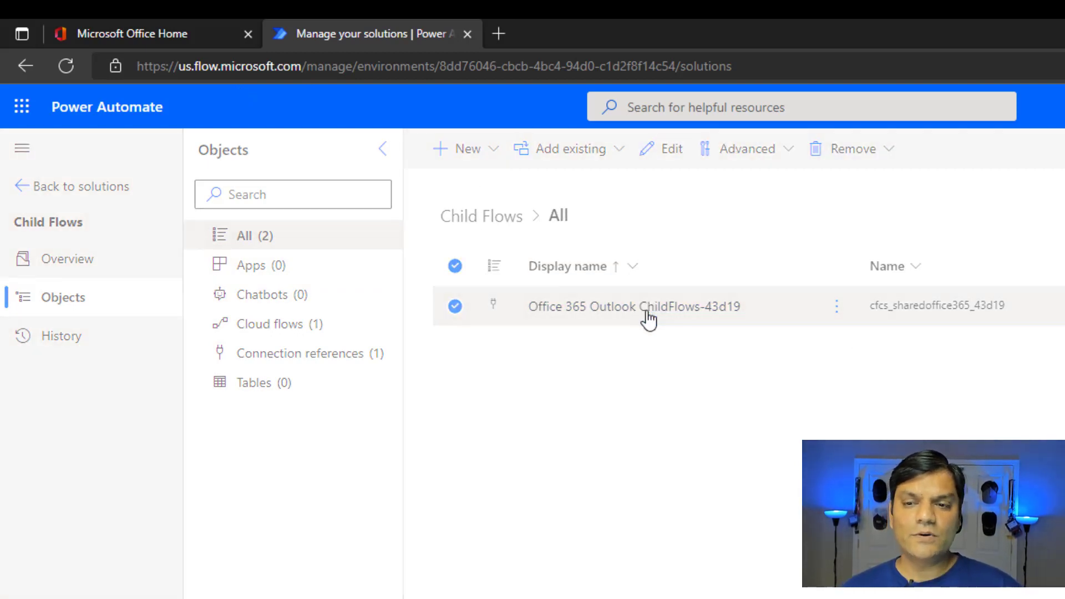
click(549, 294)
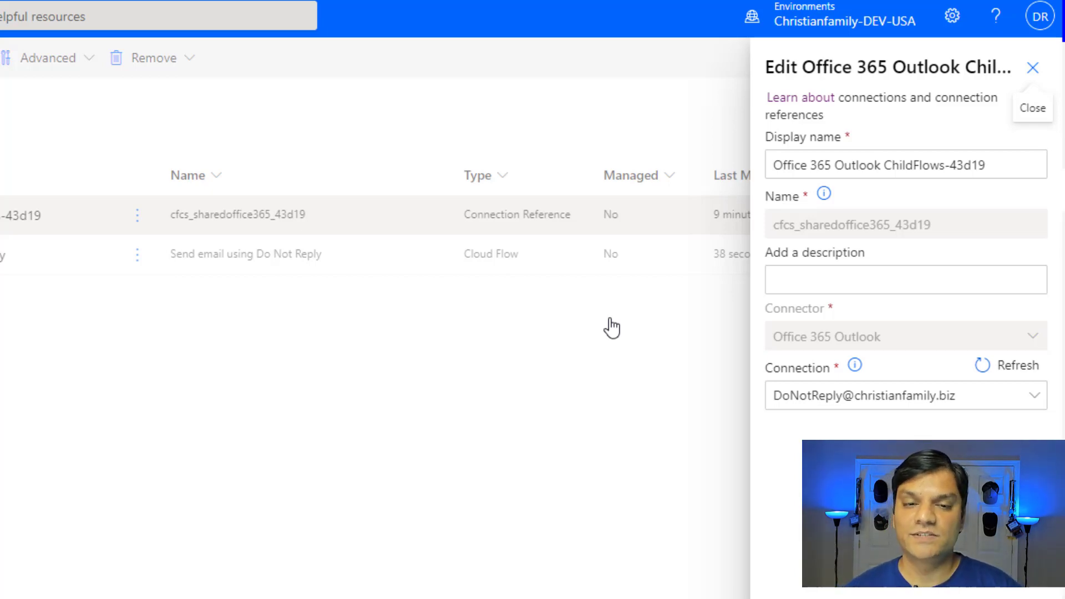
click(1032, 68)
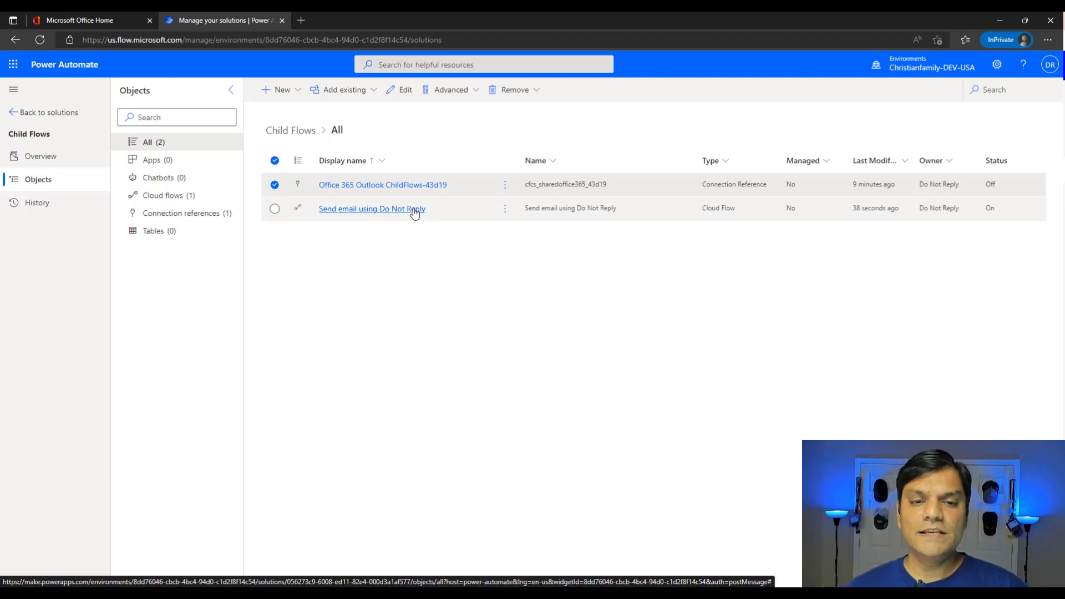
Review the details page of the "Send email using Do Not Reply" flow and return to the solution
click(414, 211)
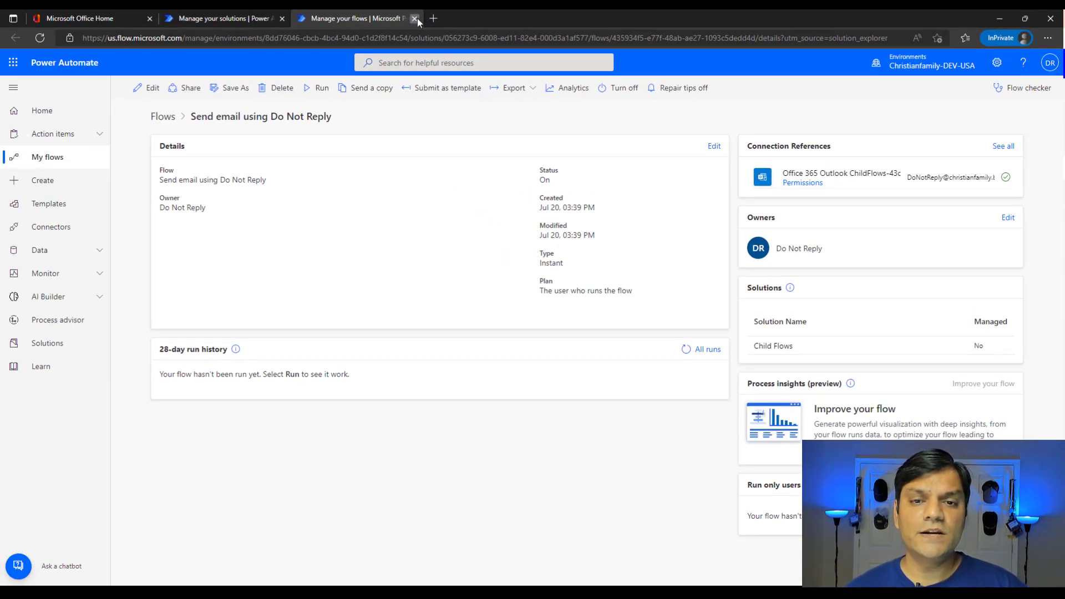
click(414, 19)
click(604, 369)
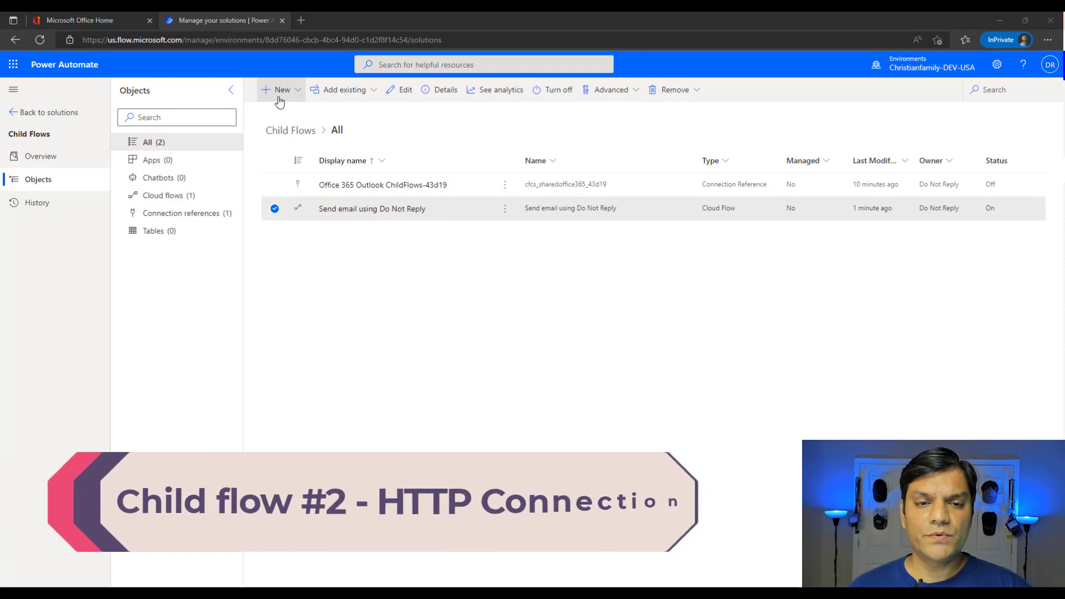
Create an instant cloud flow with the "Manually trigger a flow" trigger and name it "HTTP call for LEGO Part Information"
click(279, 100)
mouse_move(281, 110)
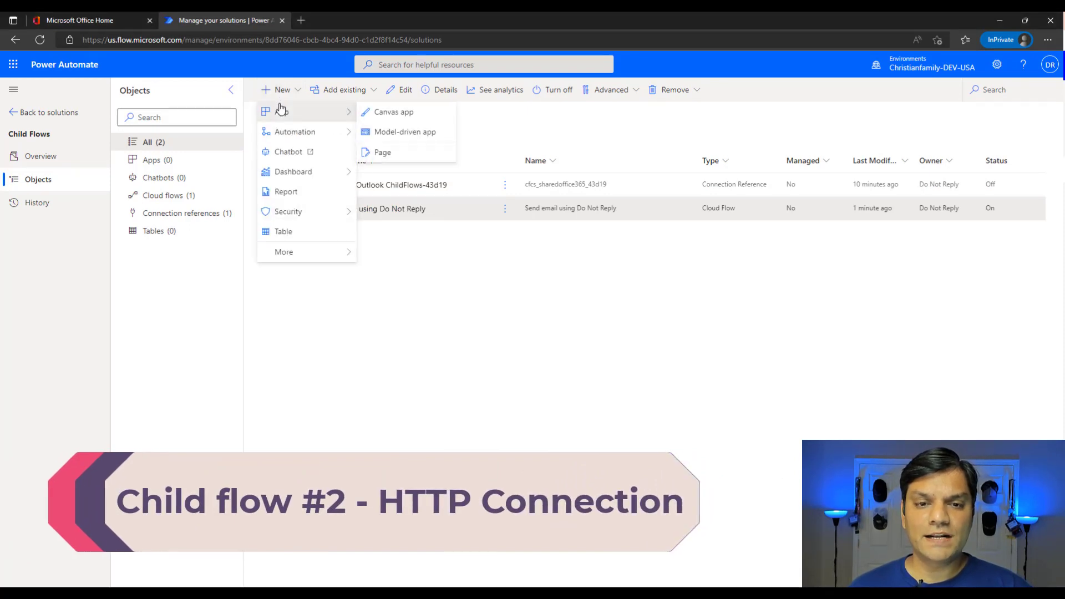
mouse_move(282, 133)
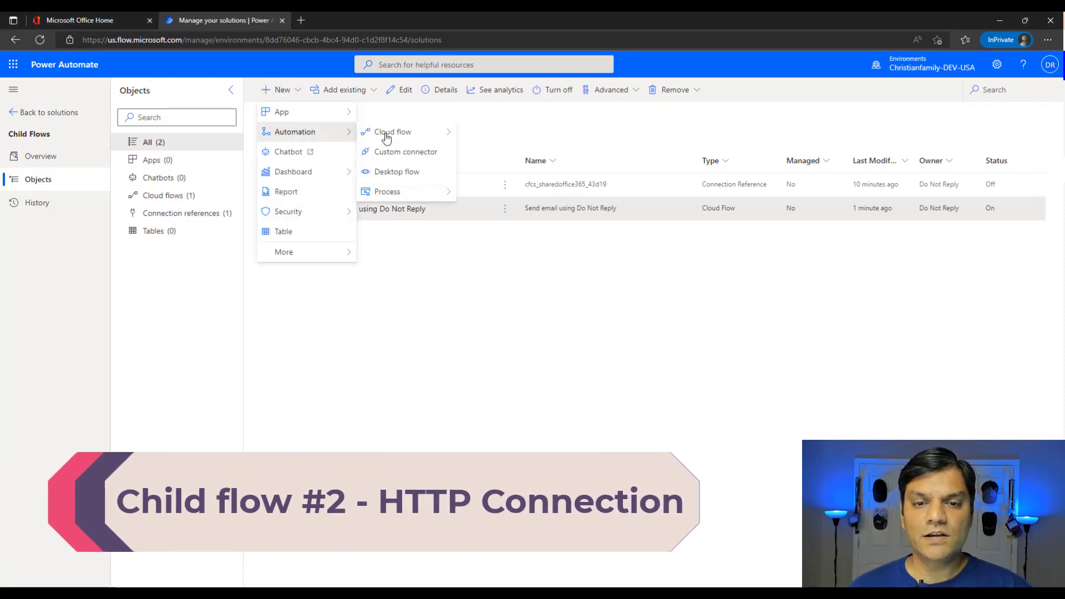
mouse_move(387, 137)
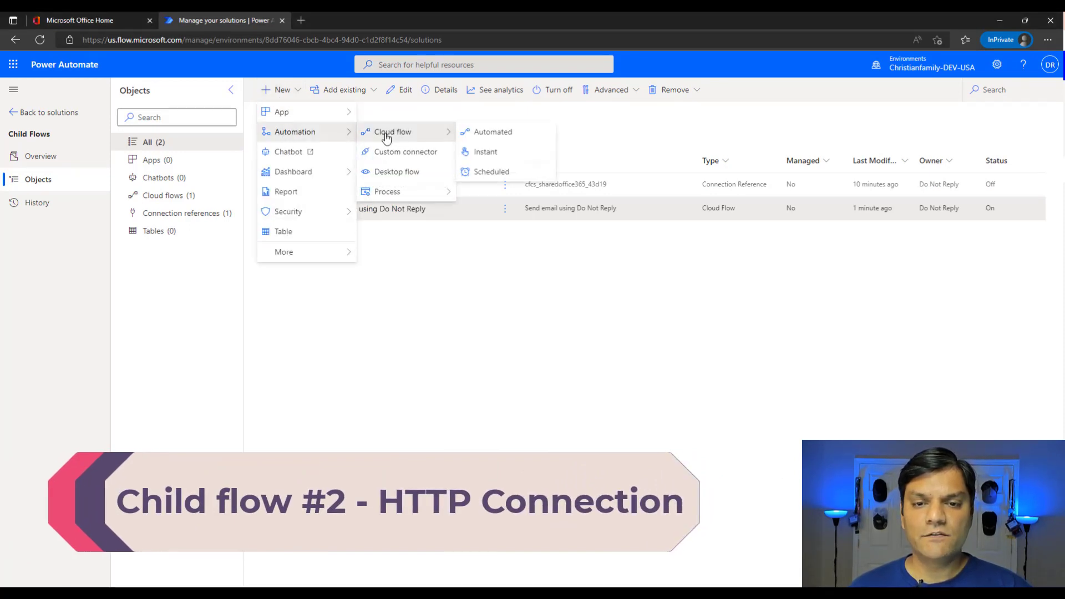
click(481, 153)
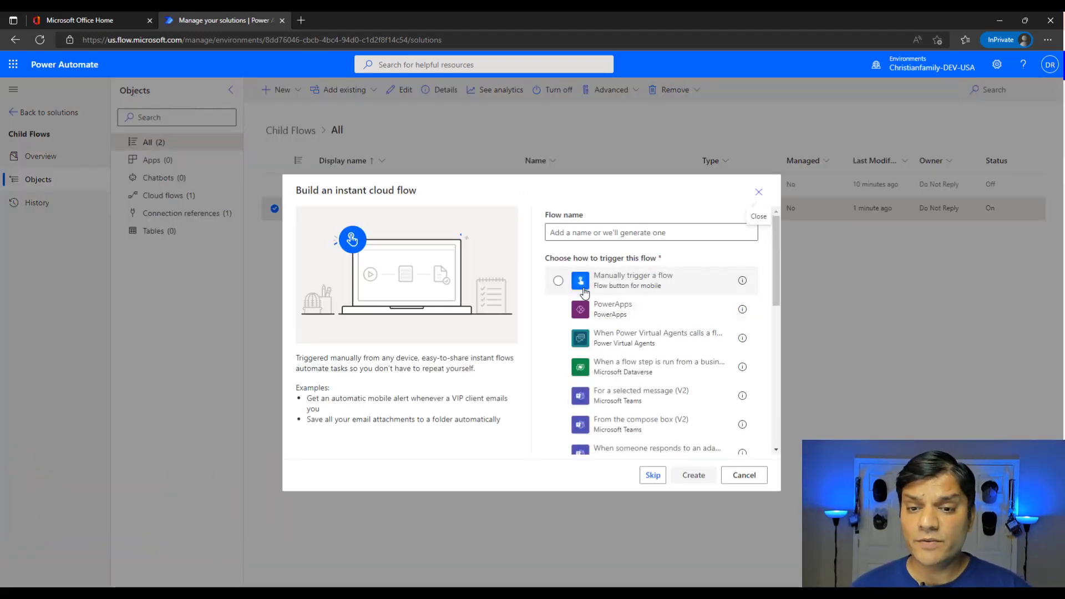
click(585, 292)
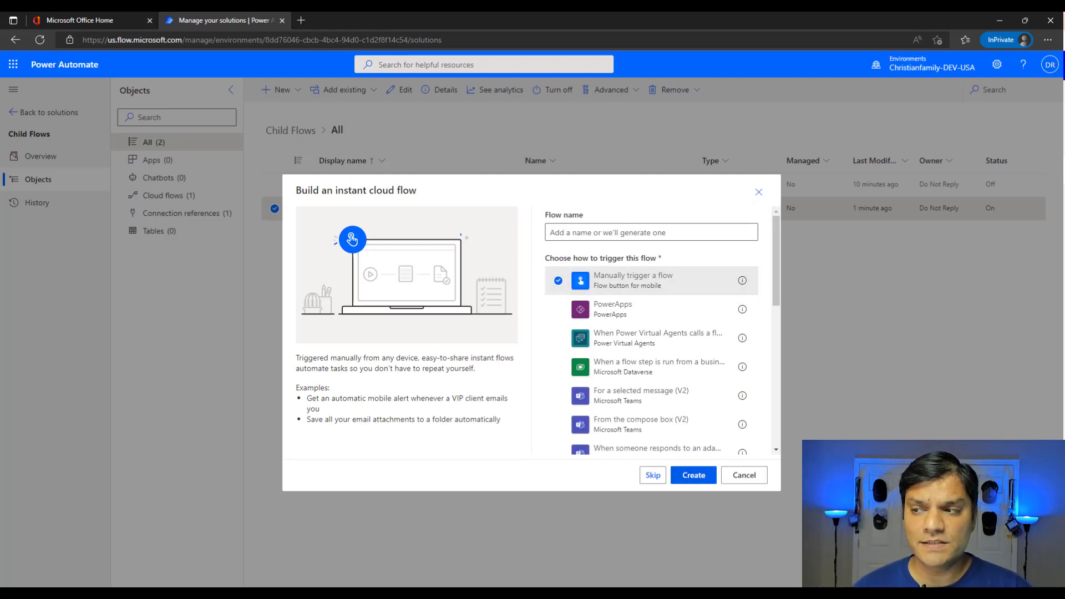
click(694, 475)
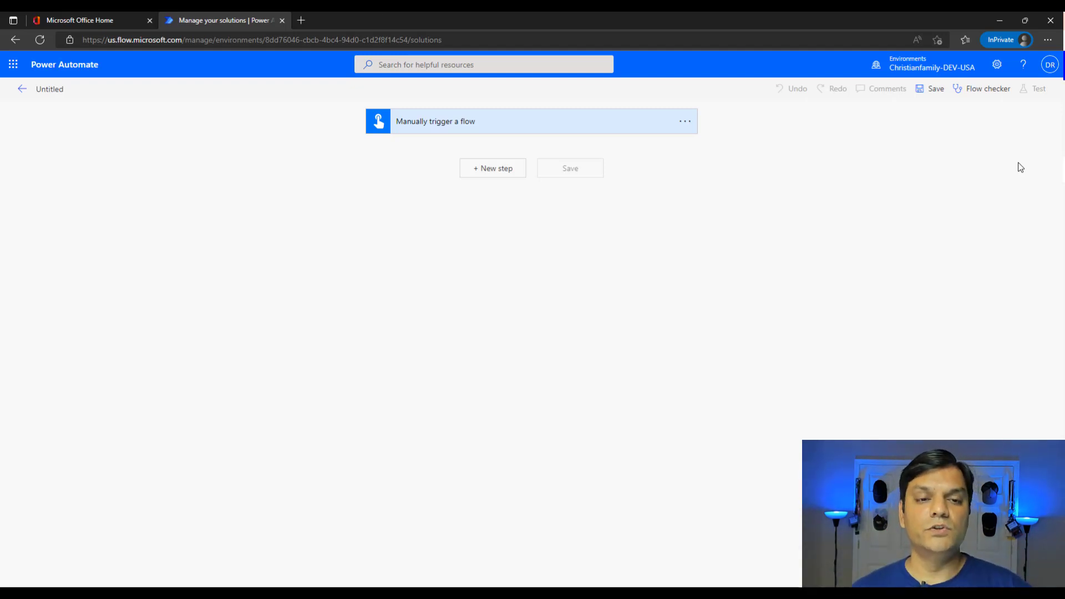
click(39, 90)
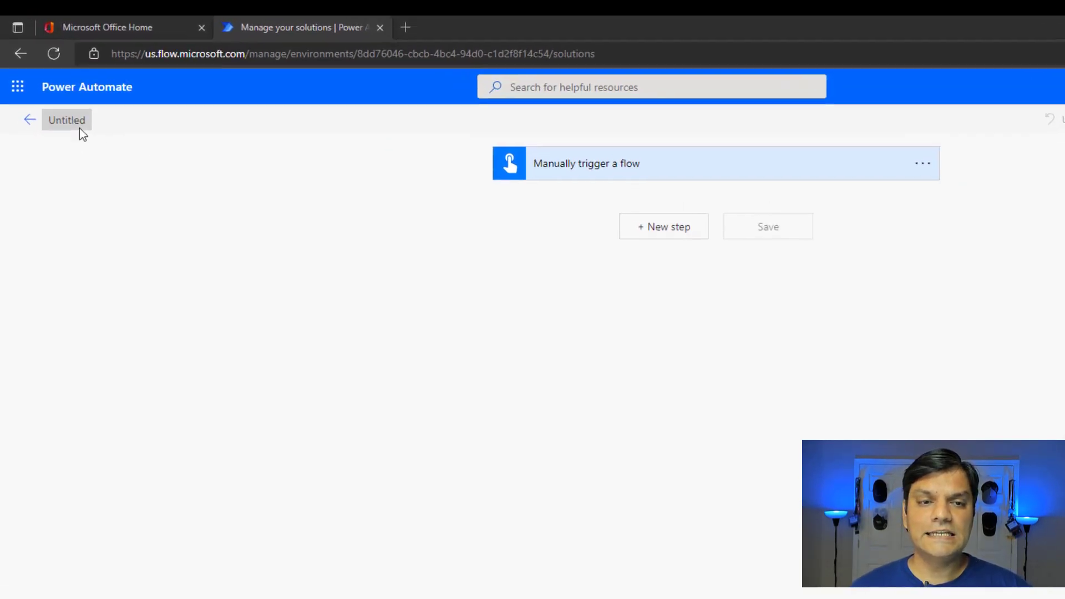
text(HTTP call for LEGO Part Information)
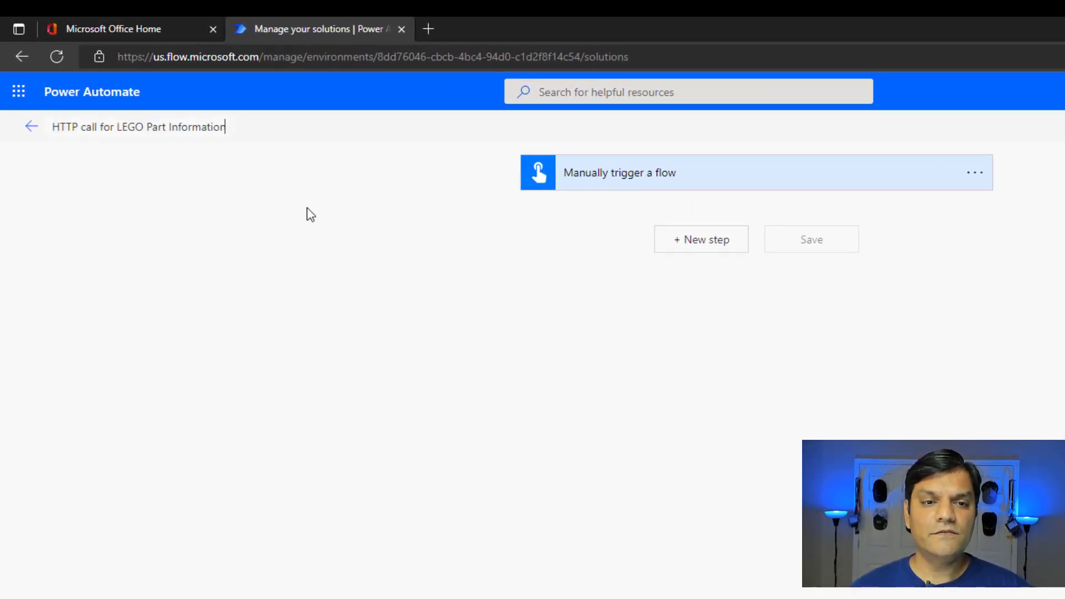
Add a text input named LEGOPartNo to the manual trigger
click(766, 187)
click(593, 222)
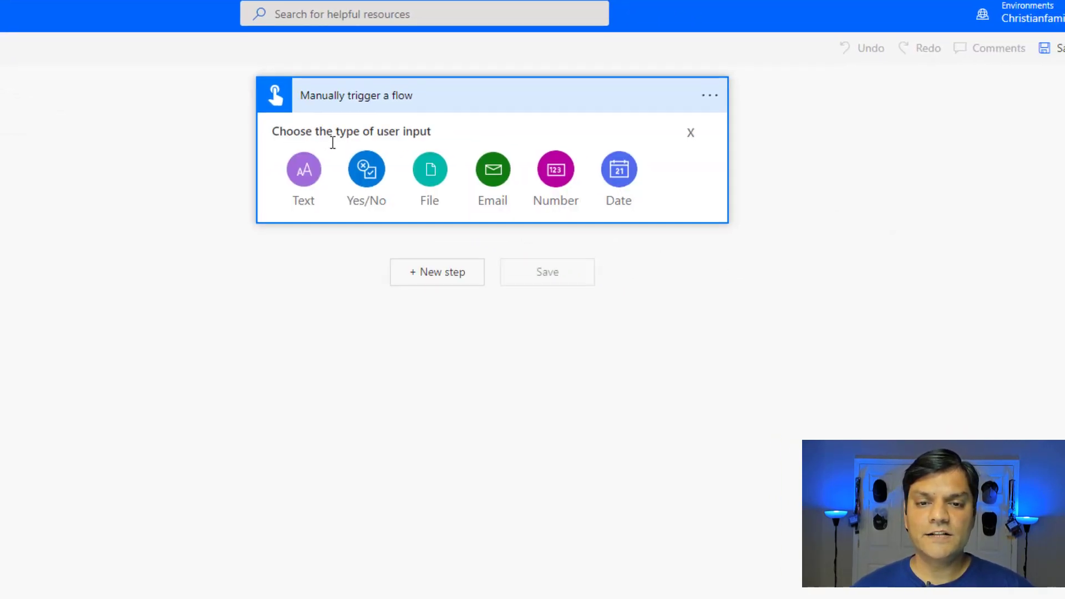
click(305, 167)
drag(333, 131, 280, 132)
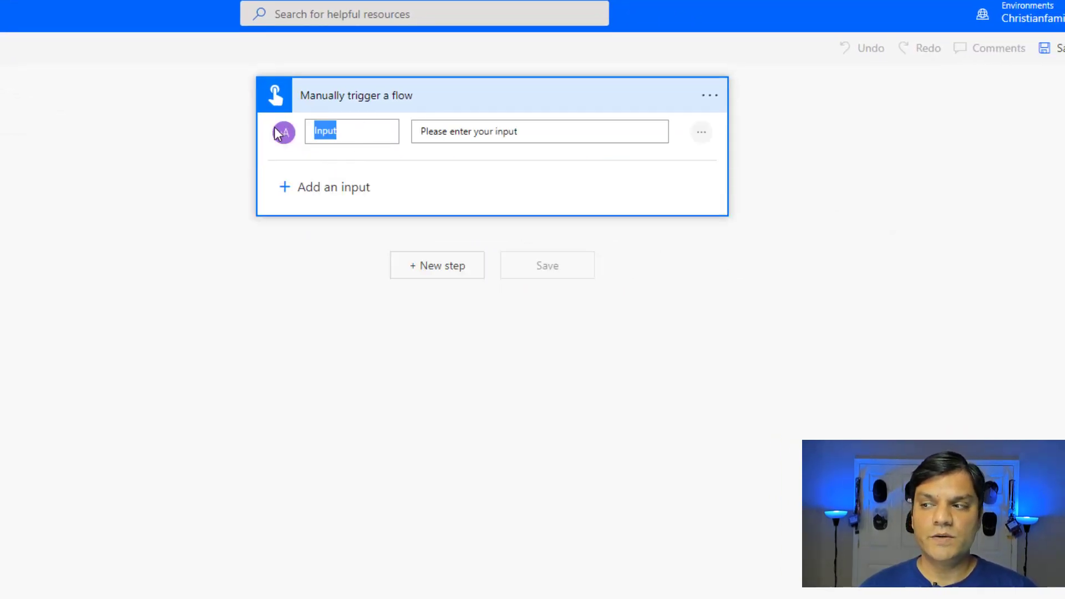
text(LEGOPartNo)
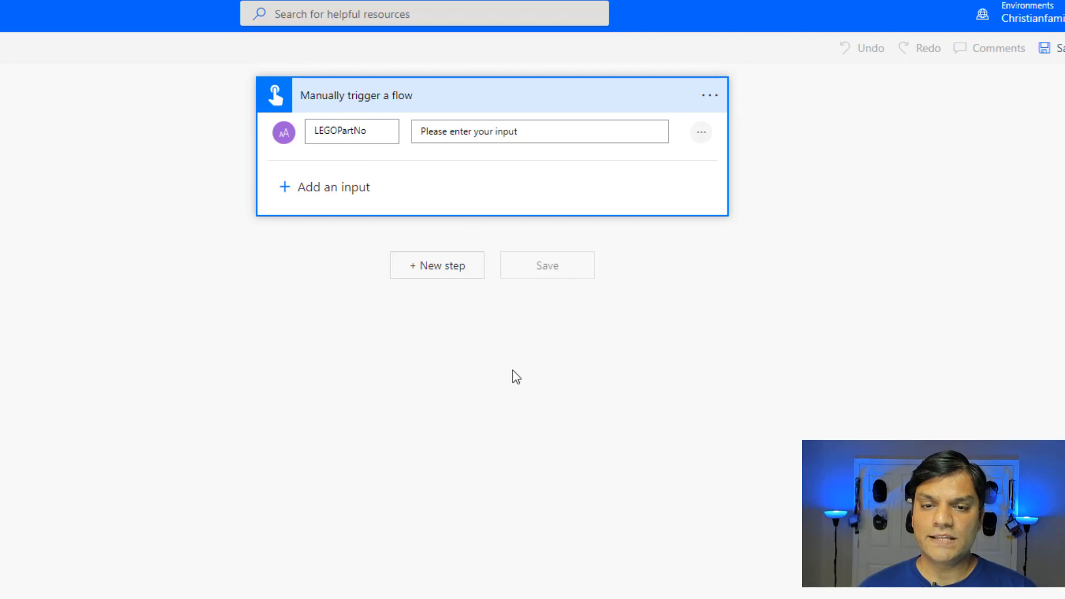
Add an Initialize variable action below the manual trigger
click(438, 266)
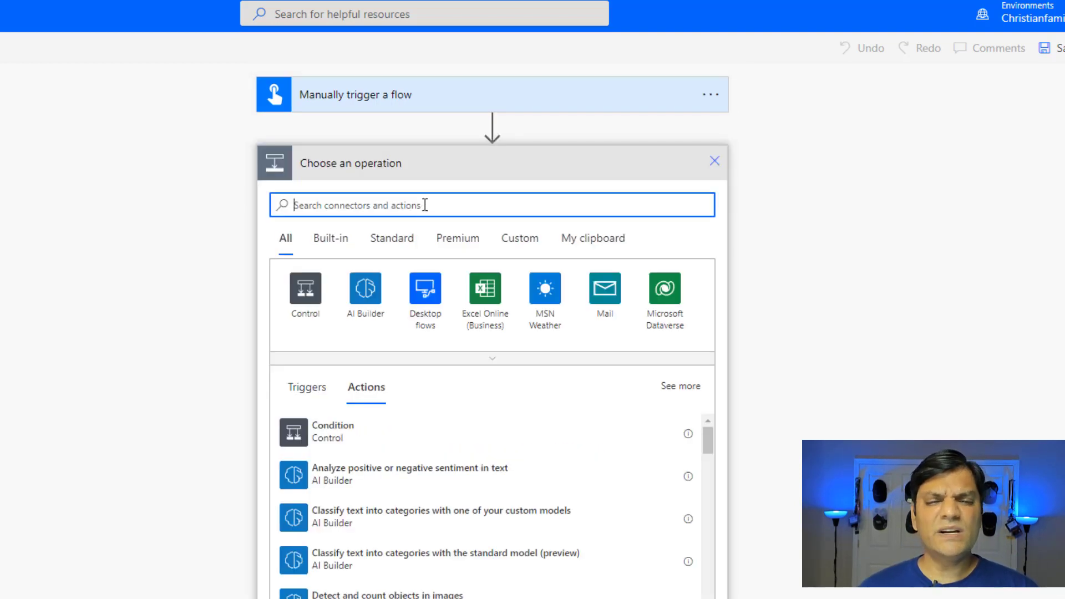
text(variable)
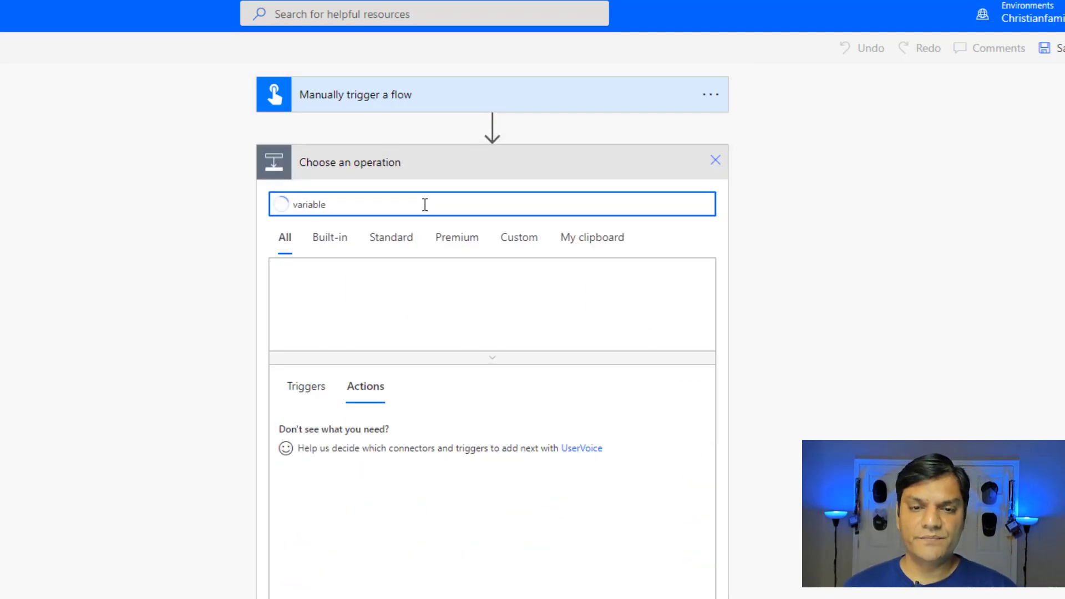
click(307, 299)
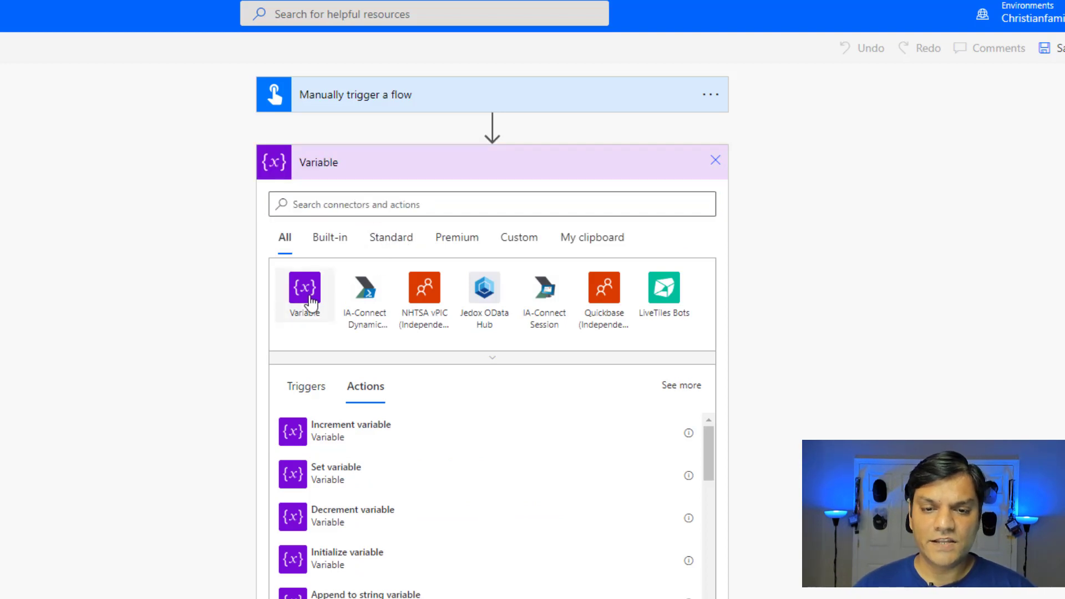
click(341, 460)
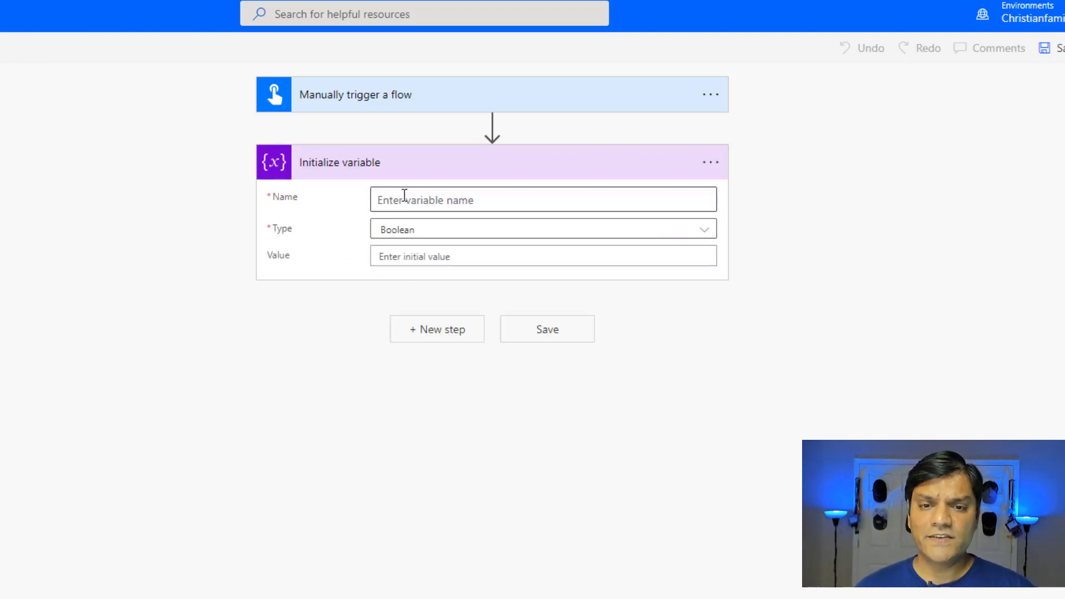
Name the new variable varLEGOPartNo and set its type to String
click(405, 195)
text(var)
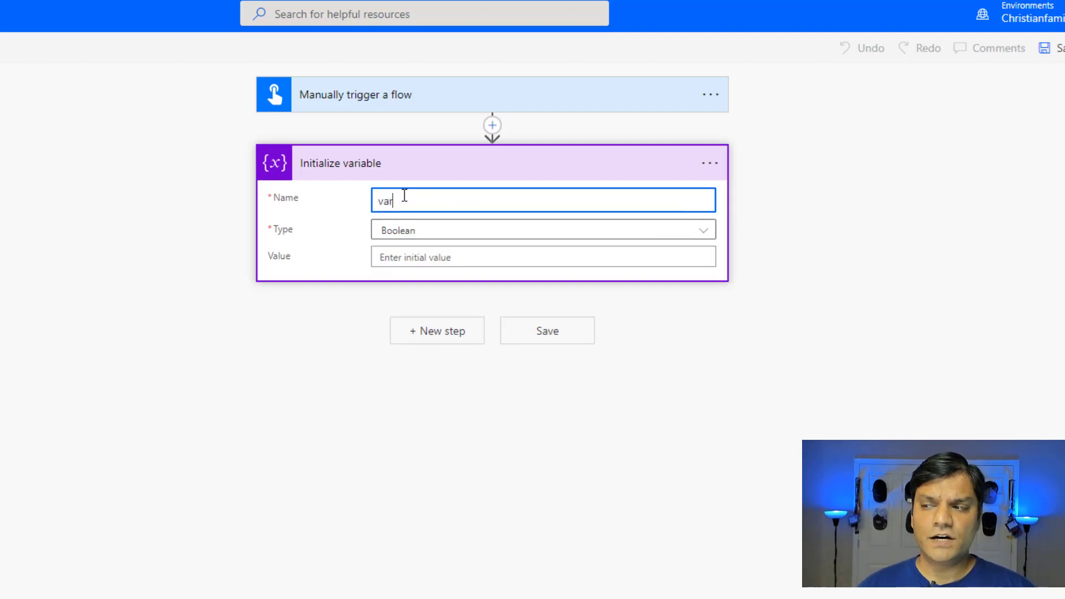
text(LEGOPartNo)
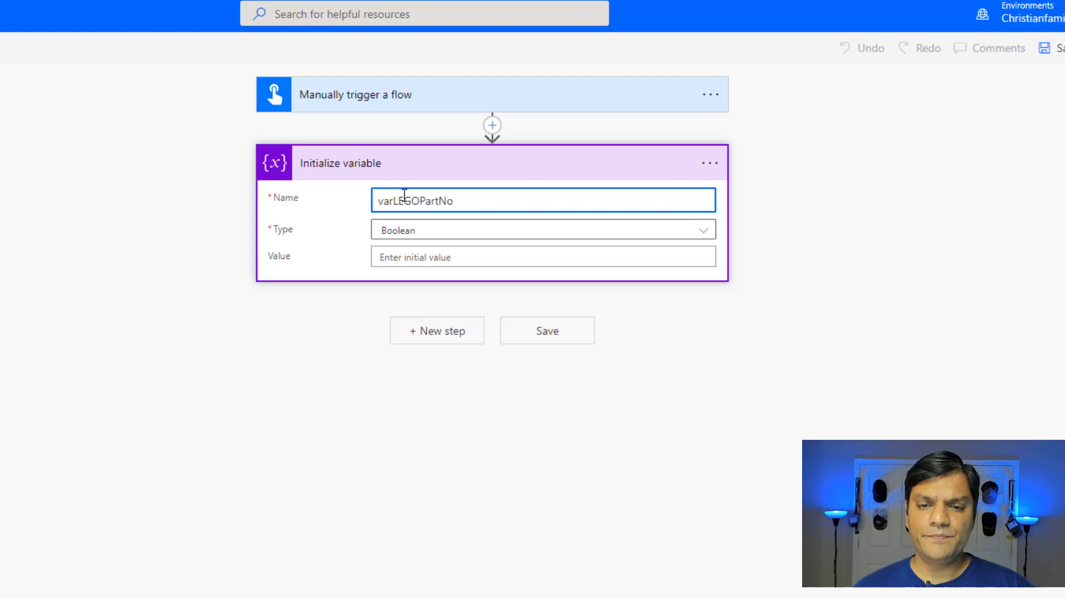
click(409, 230)
click(411, 273)
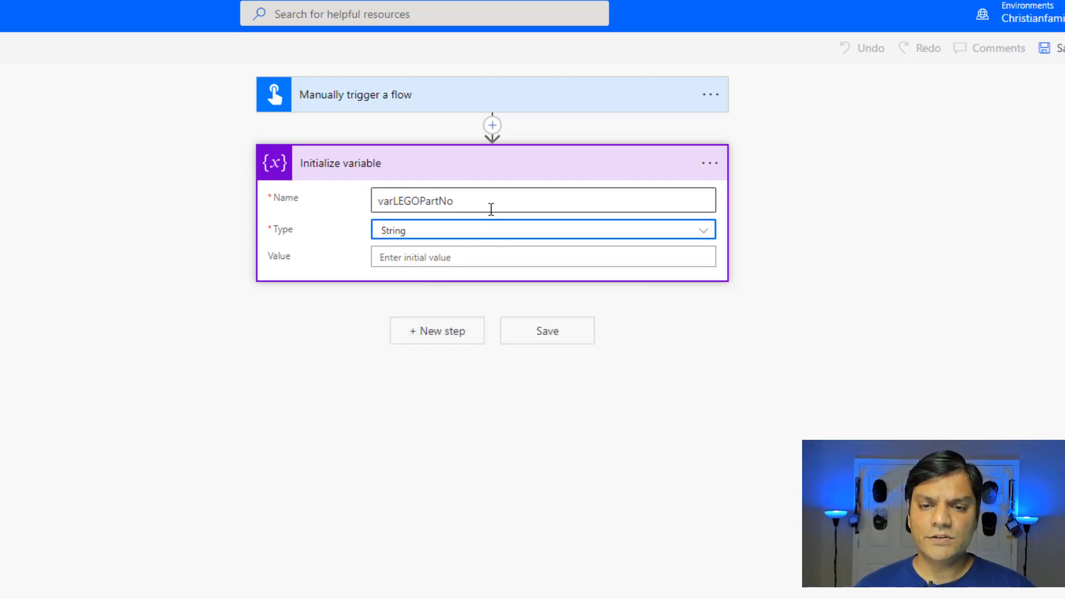
Rename the variable action to "Initialize varLEGOPartNo variable" and save the flow
drag(490, 206, 365, 204)
key(ctrl+c)
click(710, 164)
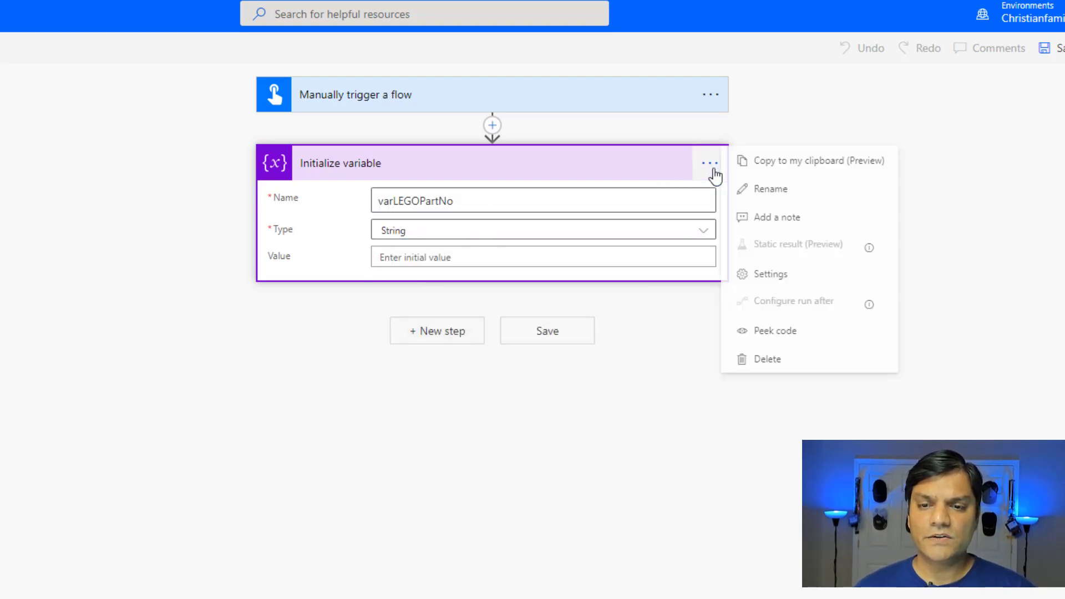
click(766, 119)
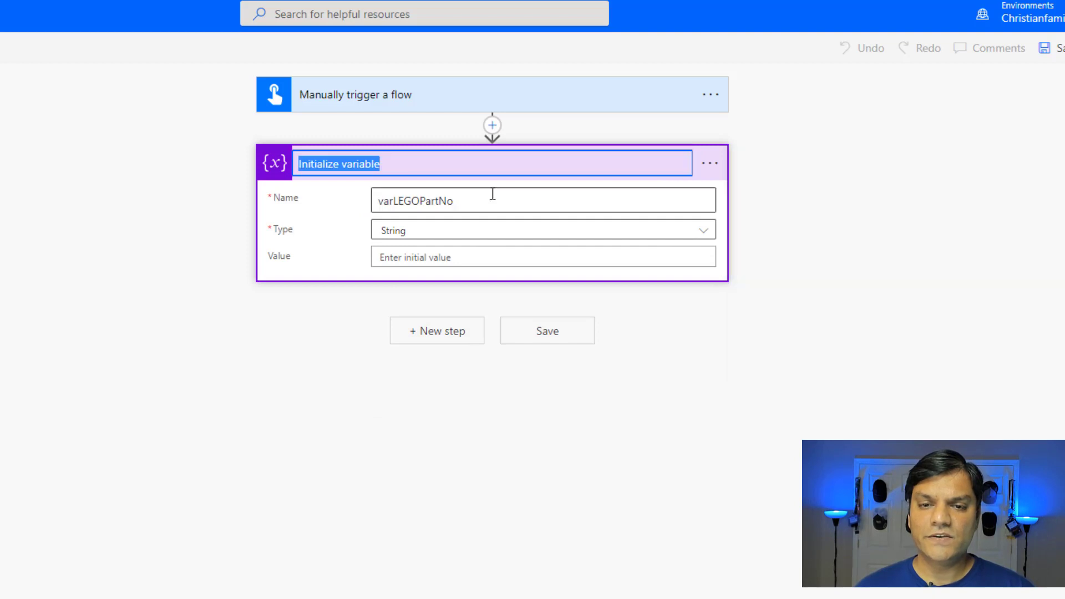
click(473, 161)
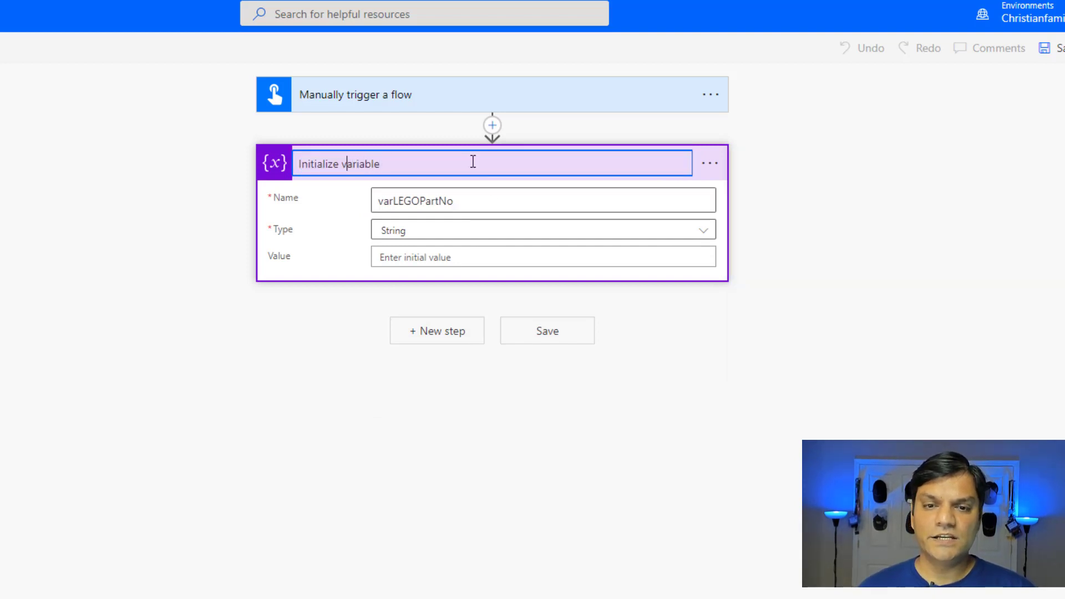
key(ctrl+v)
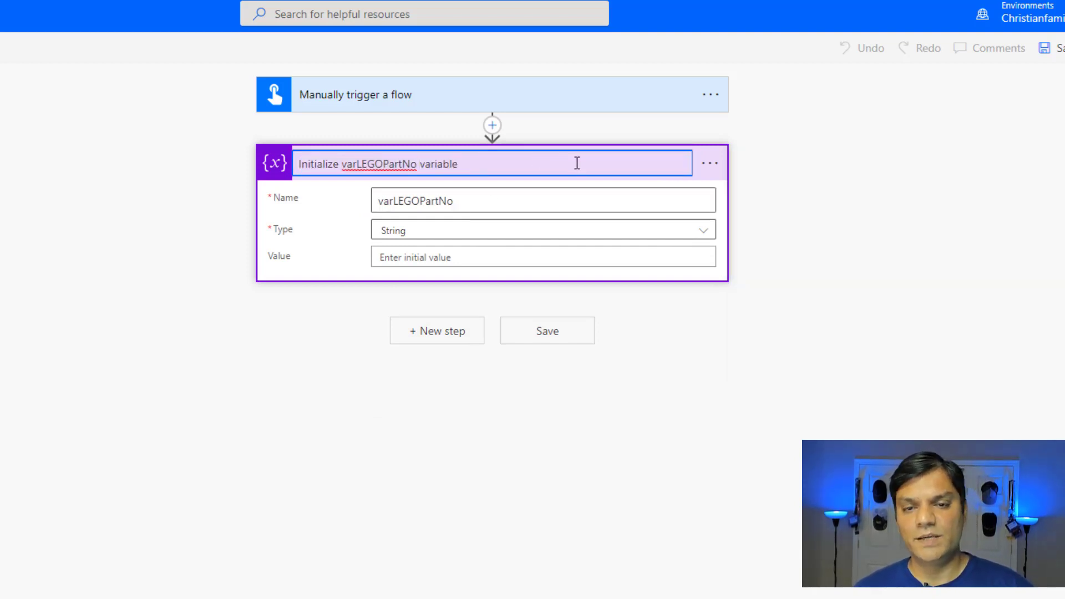
click(1044, 50)
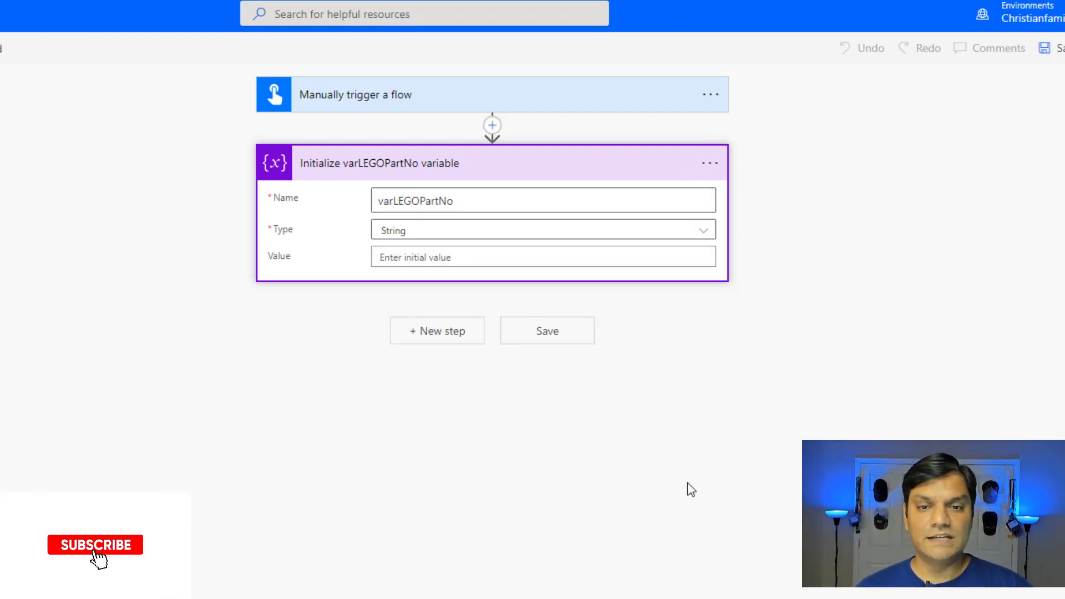
Add an HTTP action after the variable initialization and set its method to GET
click(439, 336)
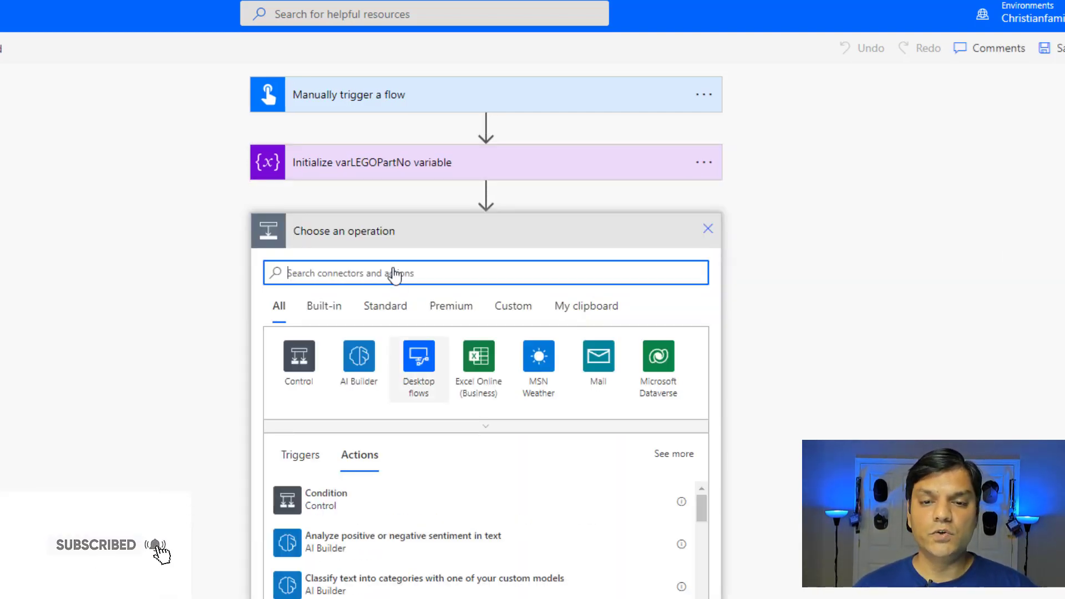
text(http)
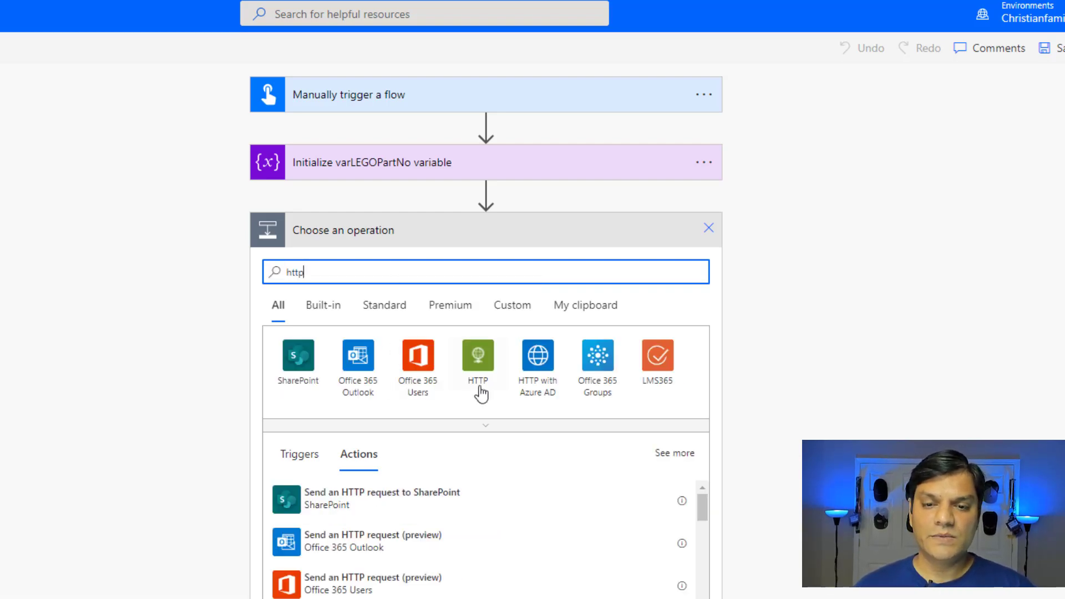
click(477, 359)
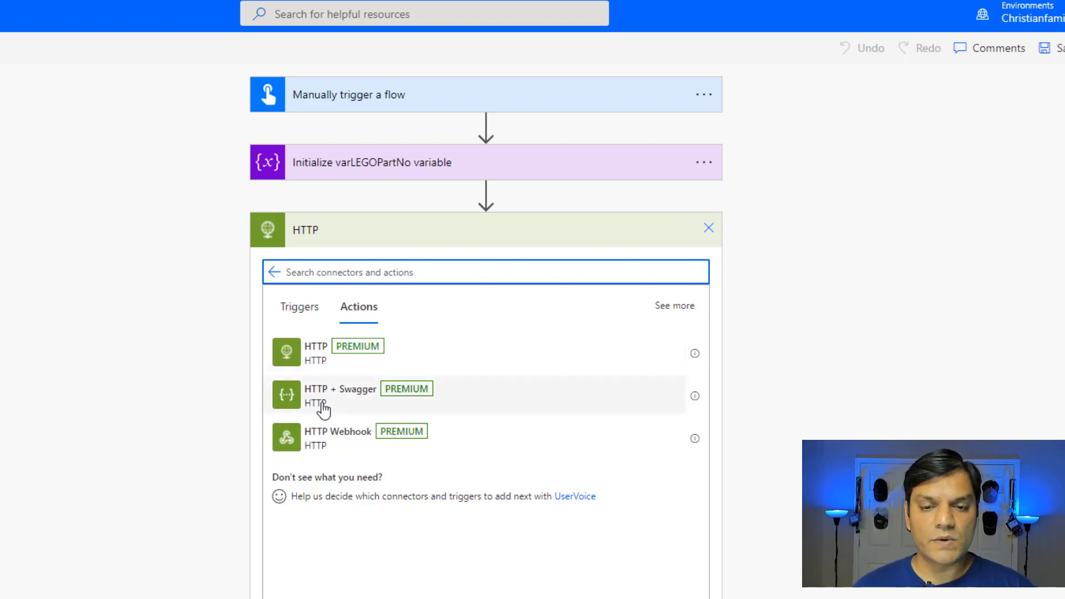
click(300, 353)
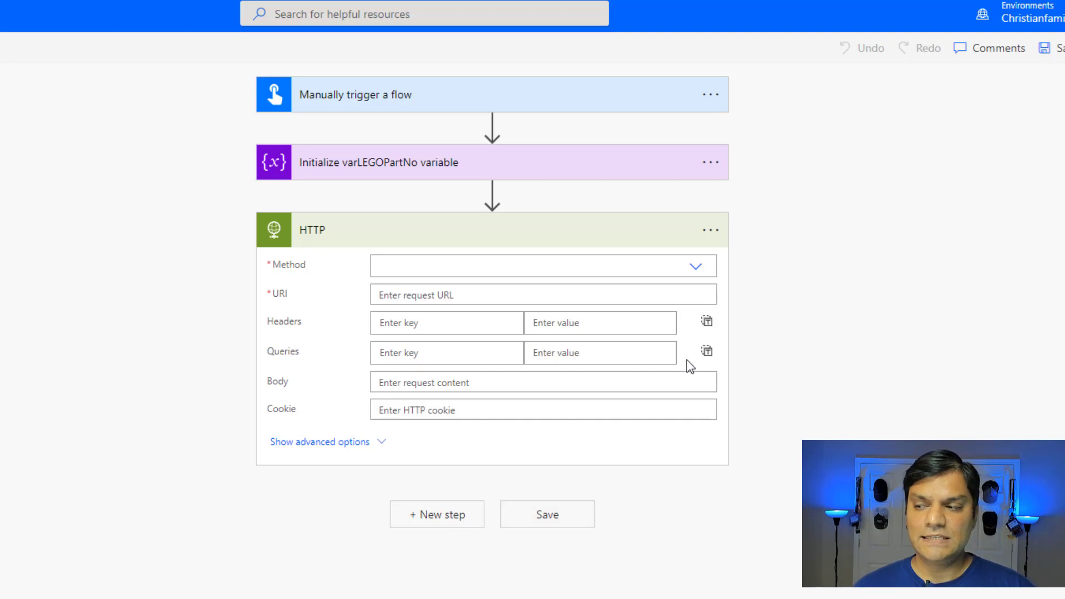
click(694, 268)
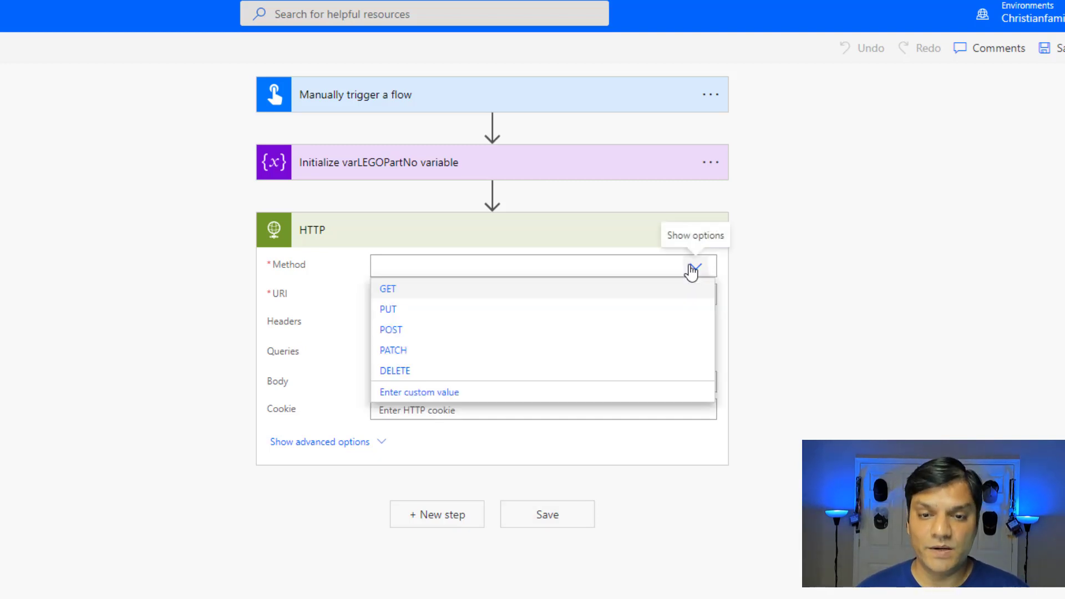
click(536, 290)
click(536, 294)
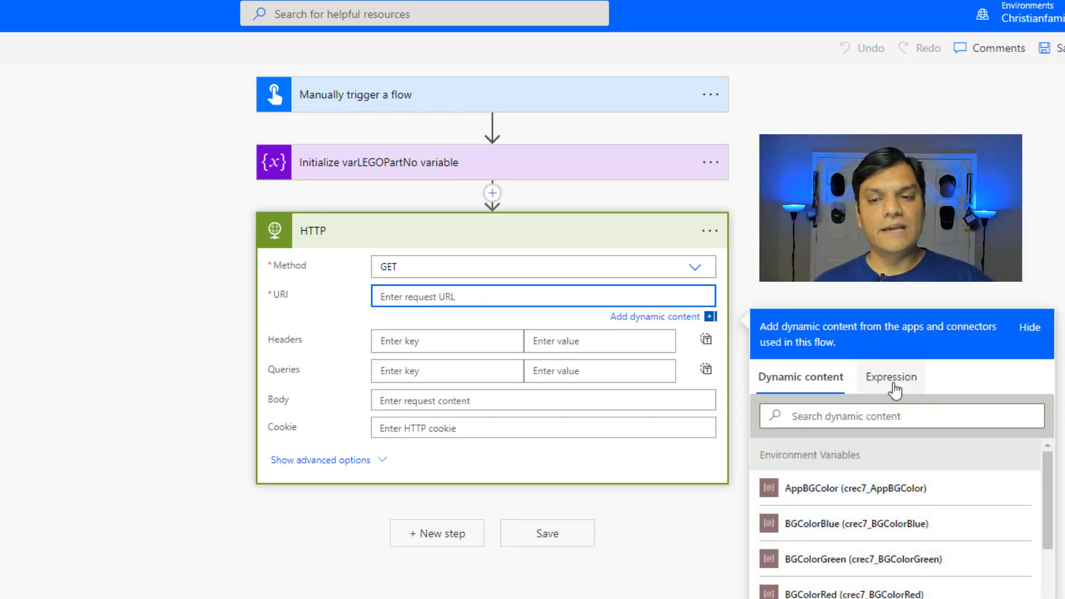
click(895, 384)
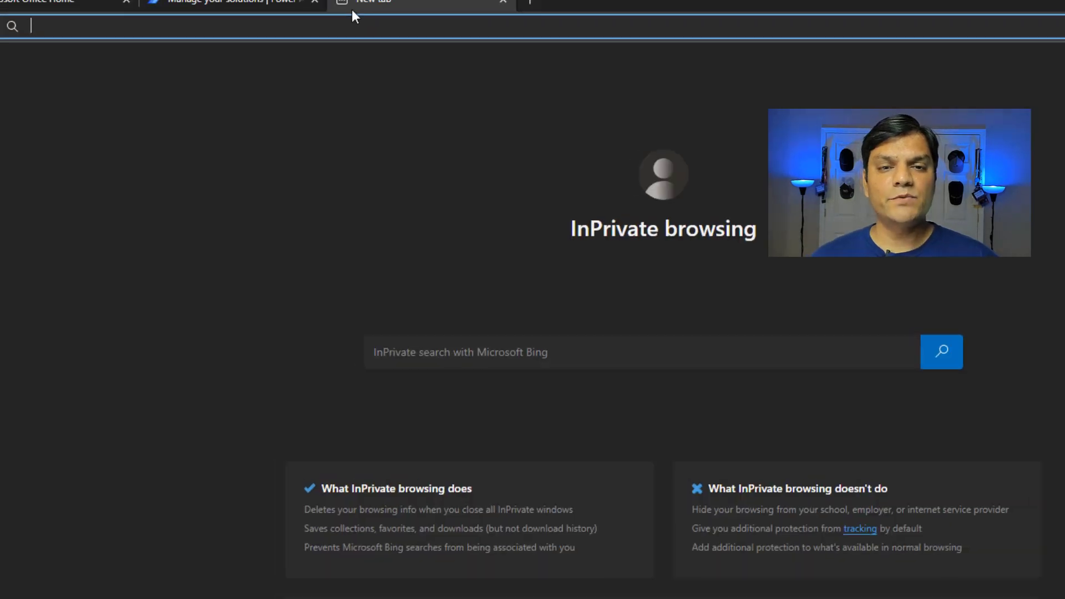
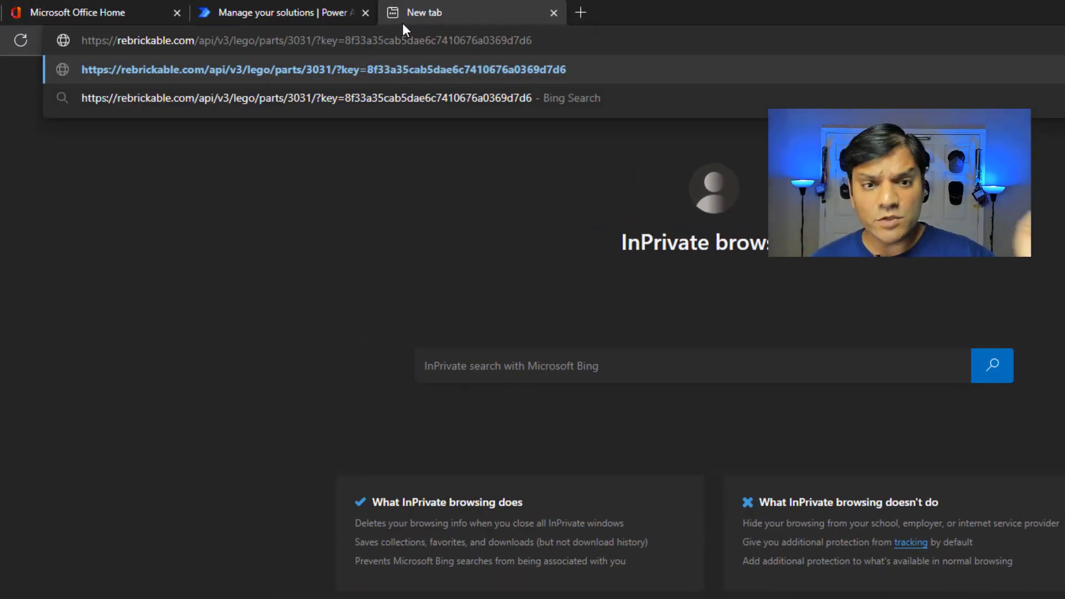
Test the Rebrickable request URL for part 3031 with its API key in a separate browser tab and view the returned part image
key(Return)
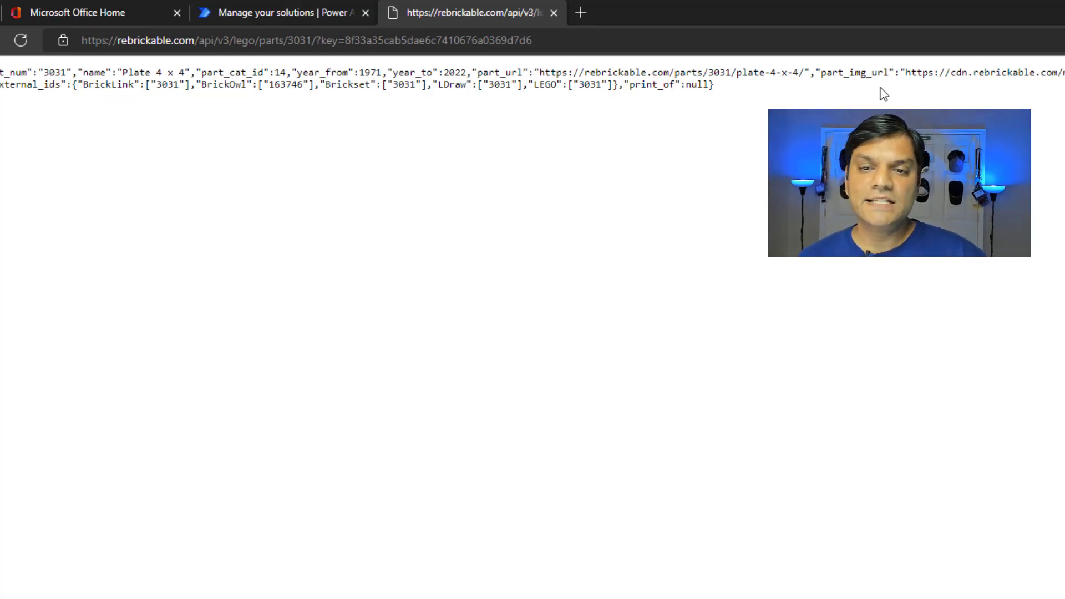
drag(905, 74, 1062, 75)
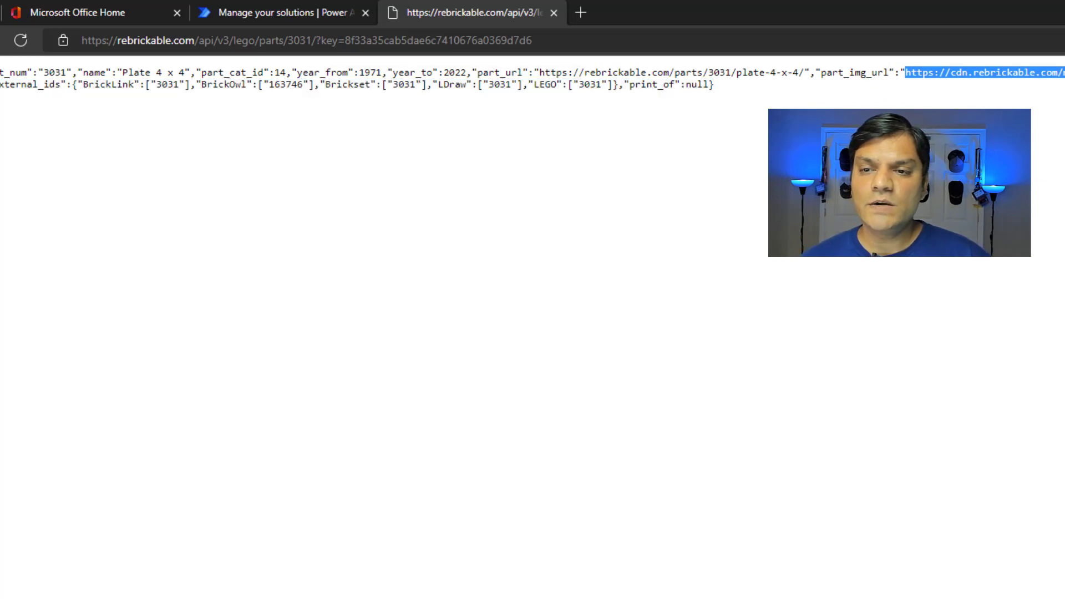
click(581, 12)
text(https://cdn.rebrickable.com/media/parts/elements/303126.jpg)
key(Return)
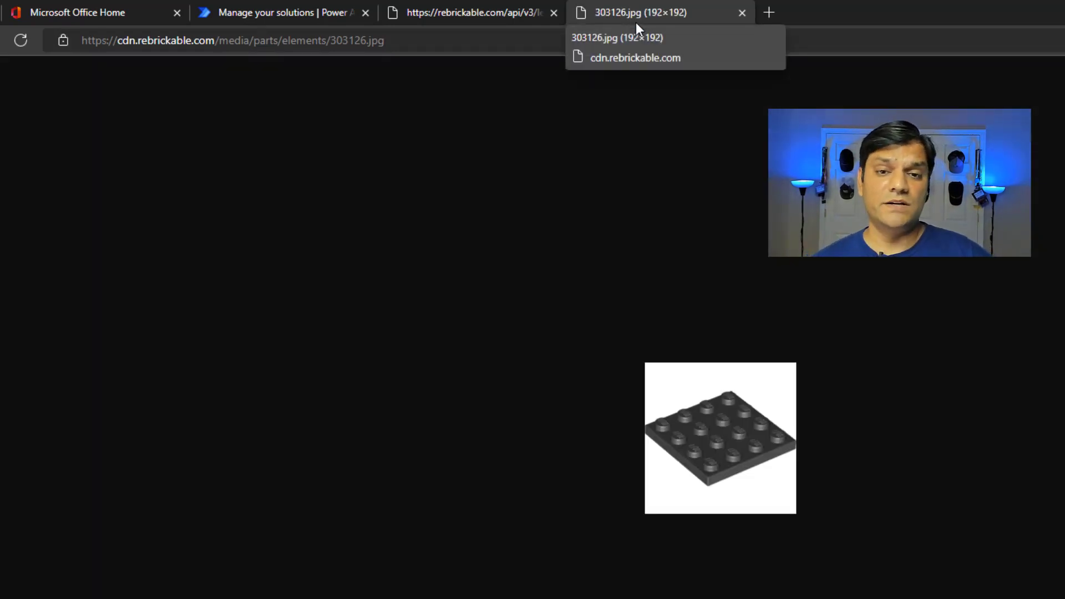
click(743, 14)
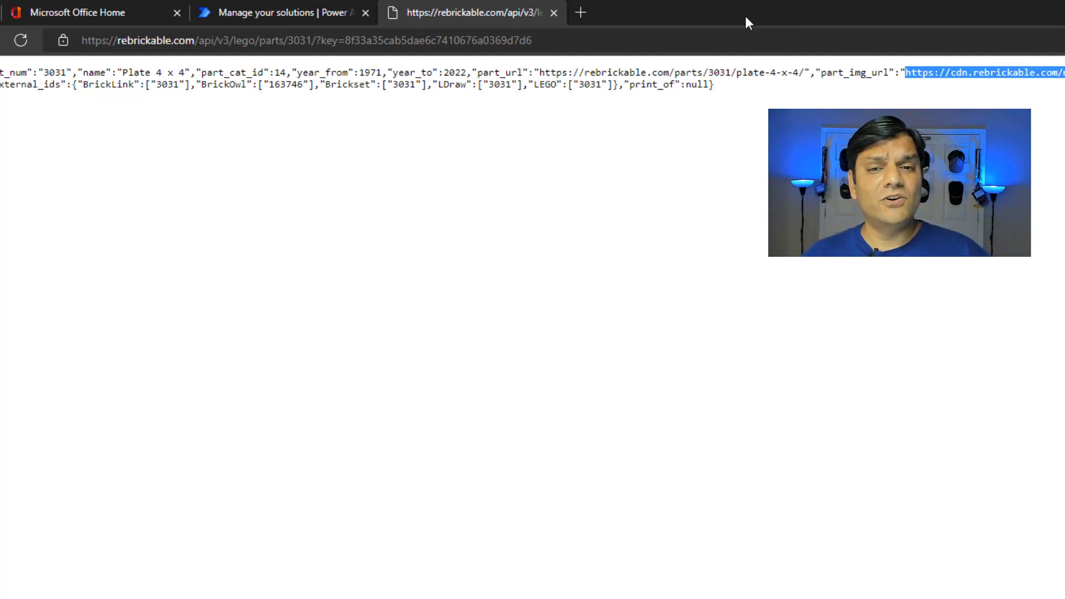
click(554, 13)
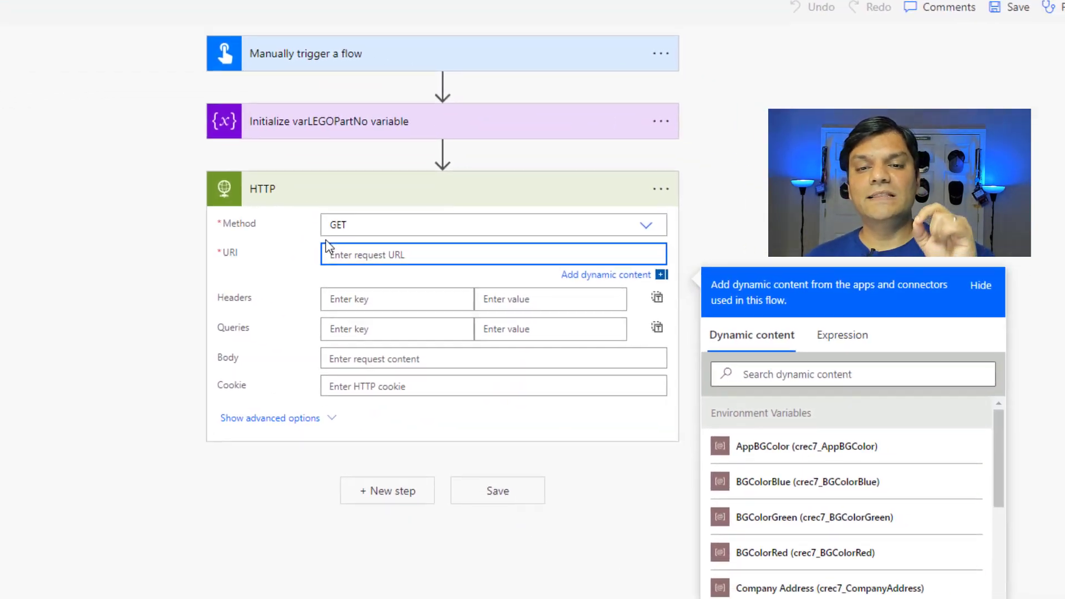
click(840, 335)
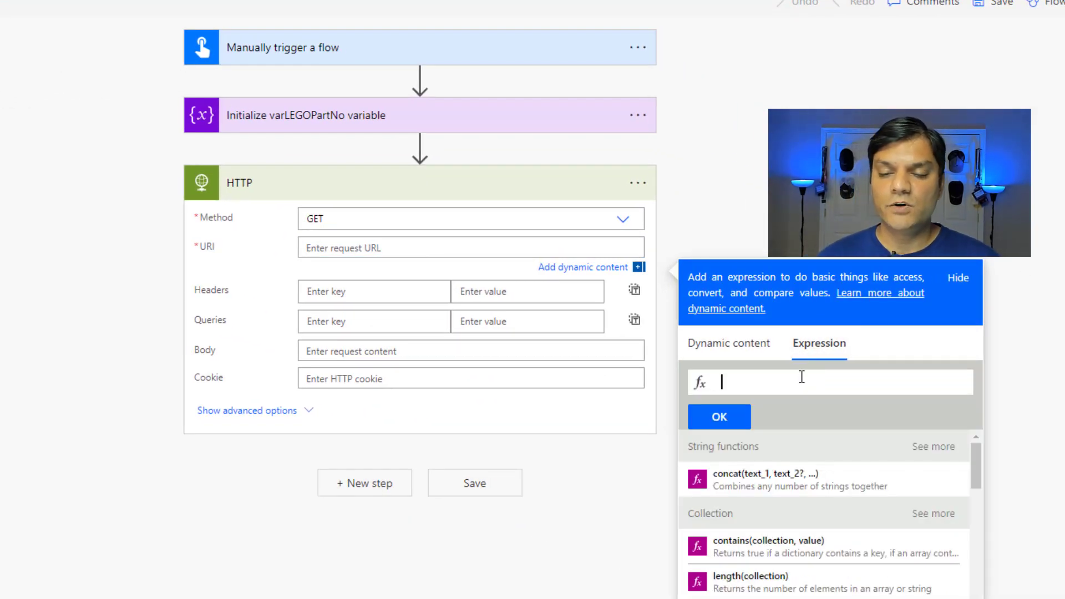
text(conc)
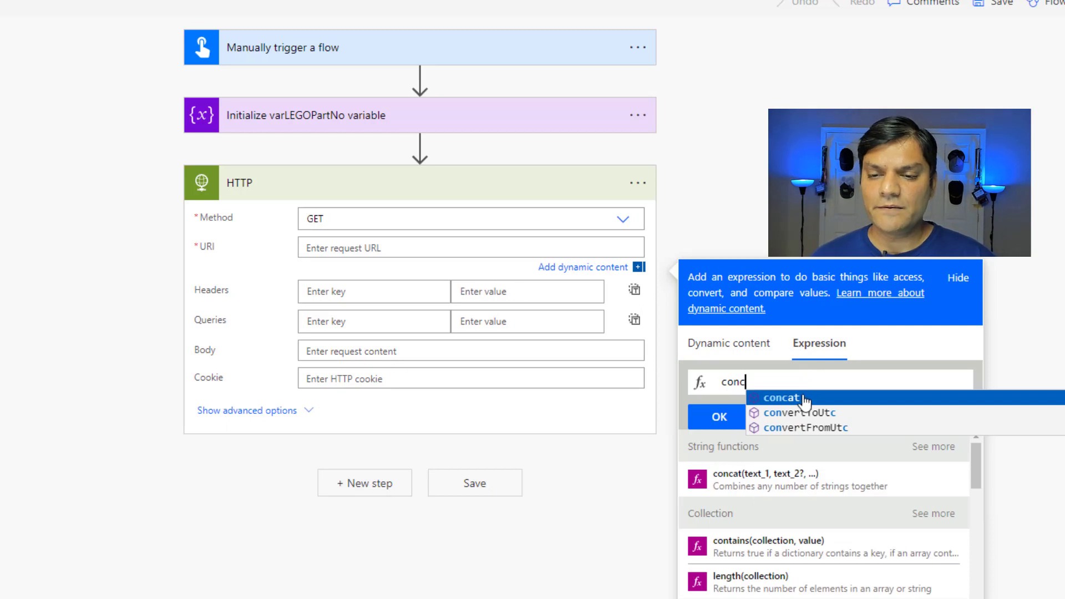
click(803, 395)
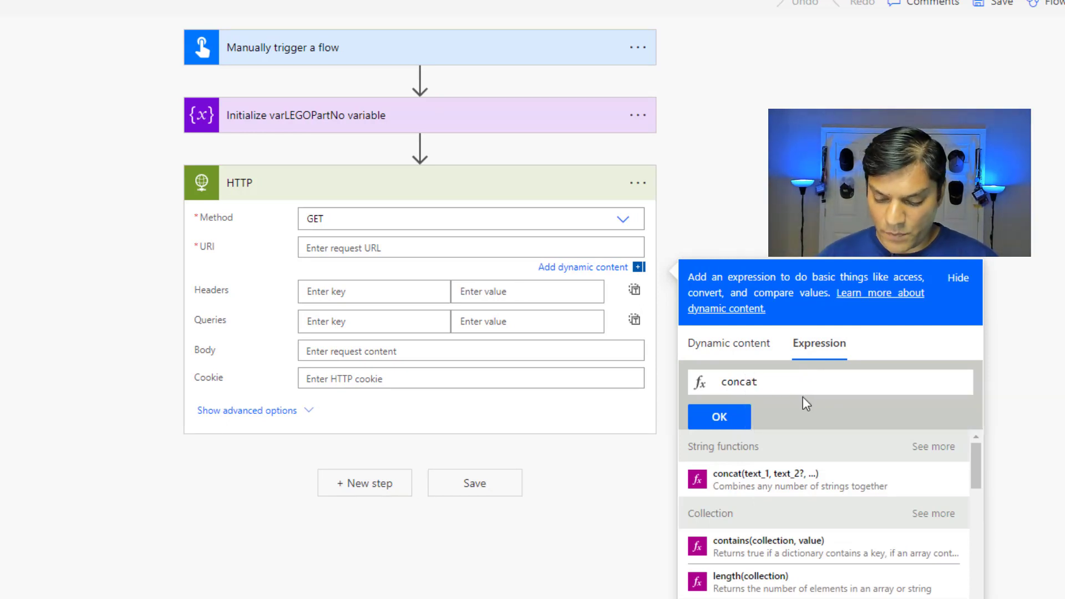
text(())
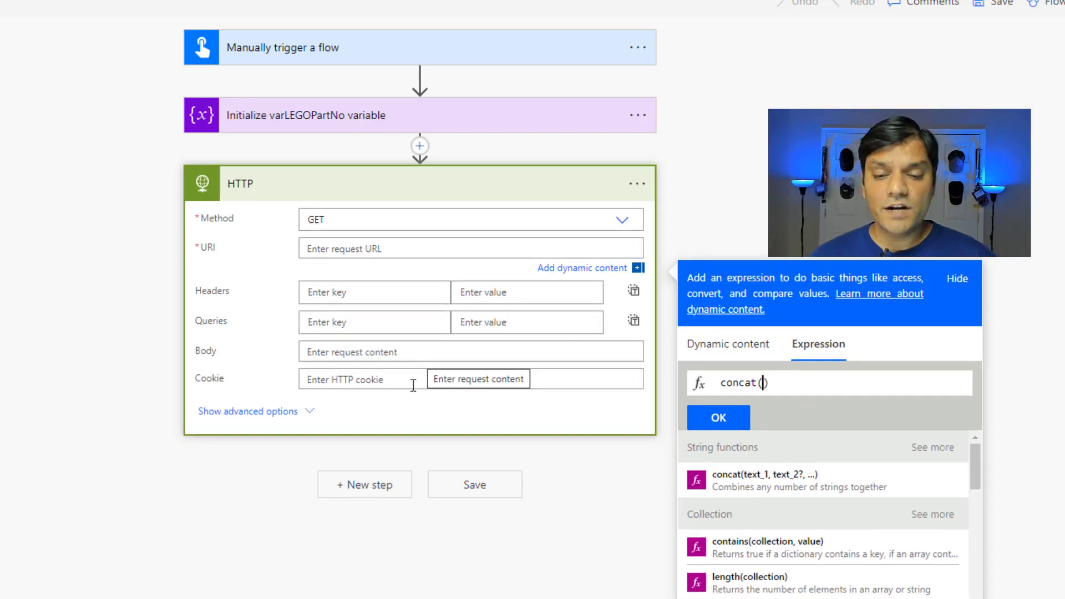
key(alt+Tab)
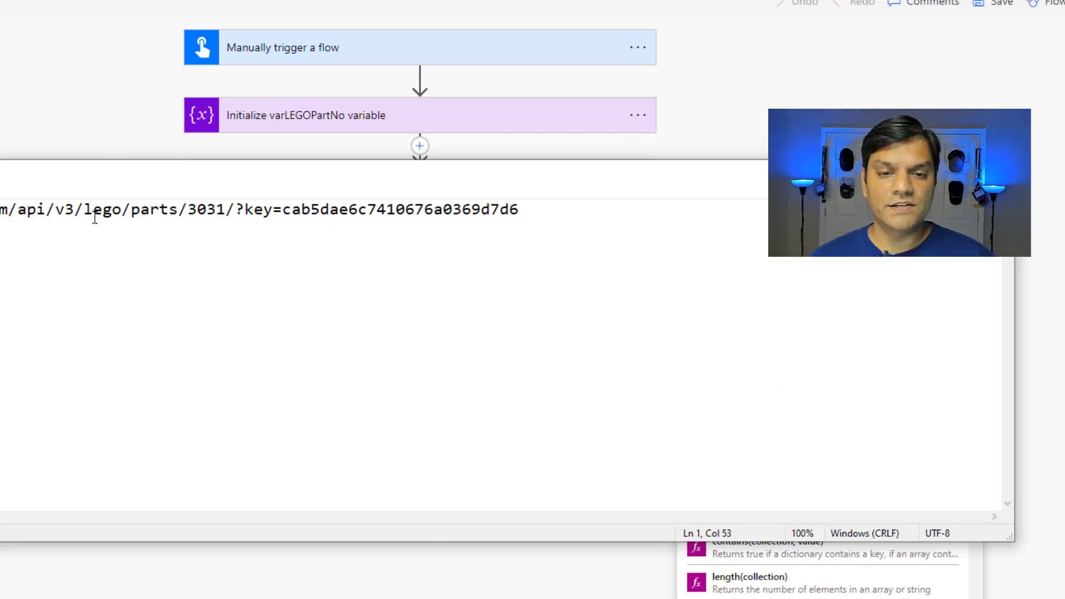
key(alt+Tab)
key(alt+Tab)
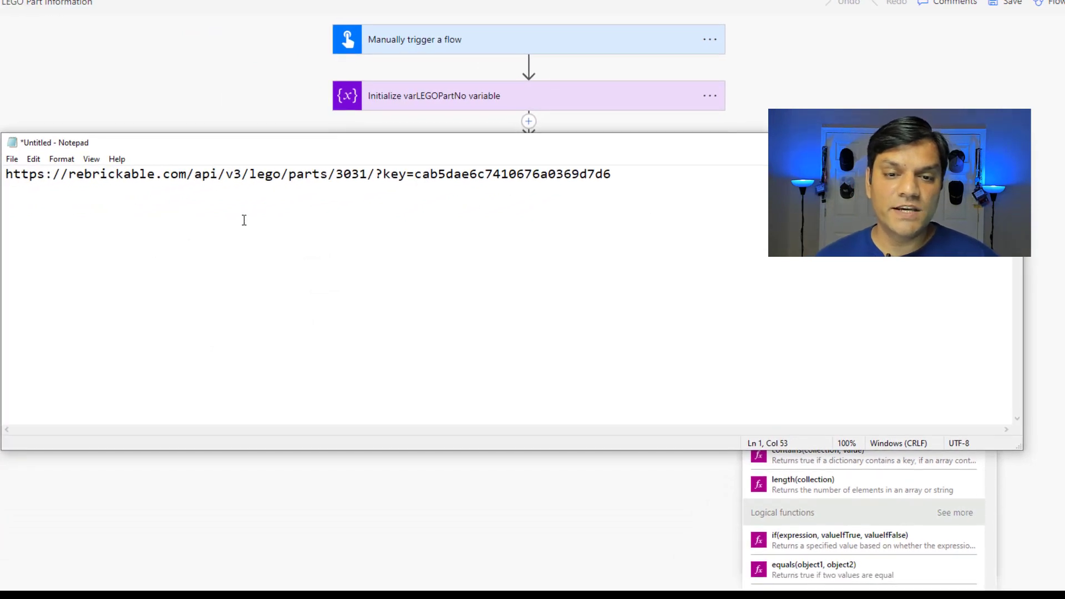
drag(344, 174, 6, 174)
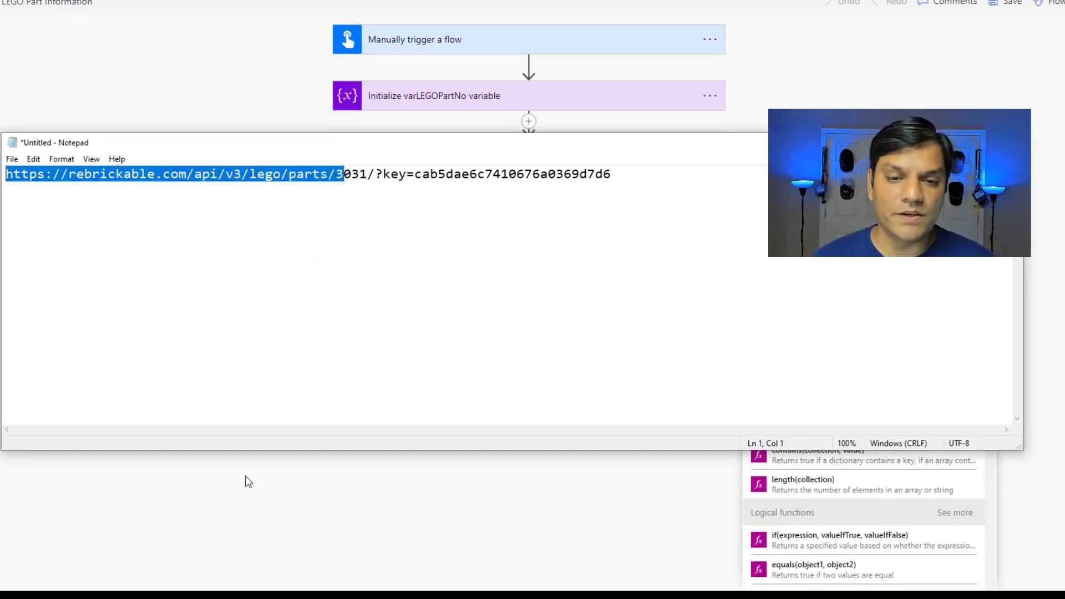
click(339, 186)
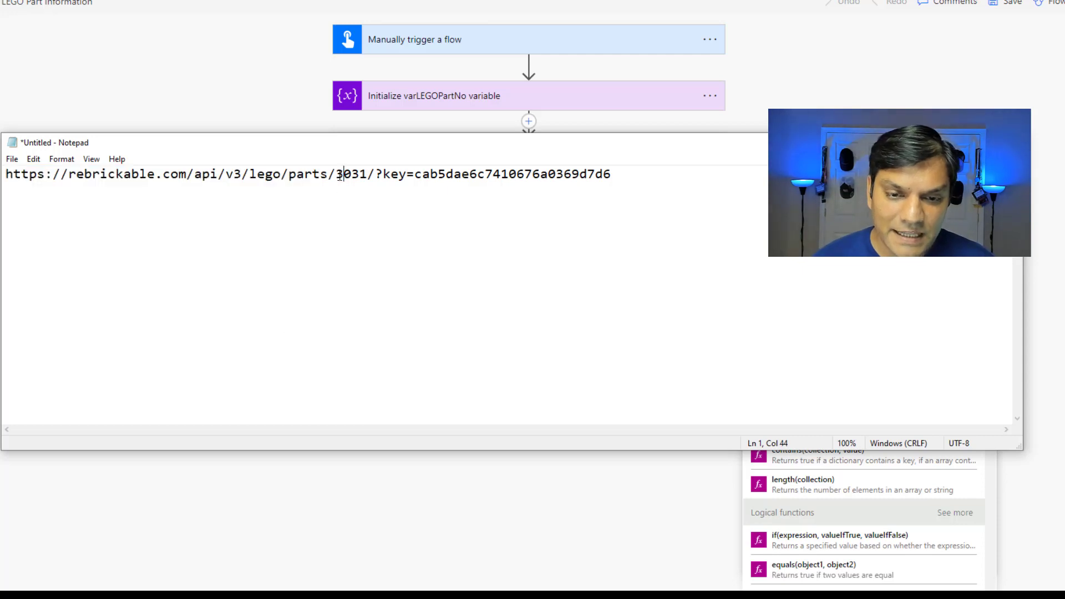
key(shift+Home)
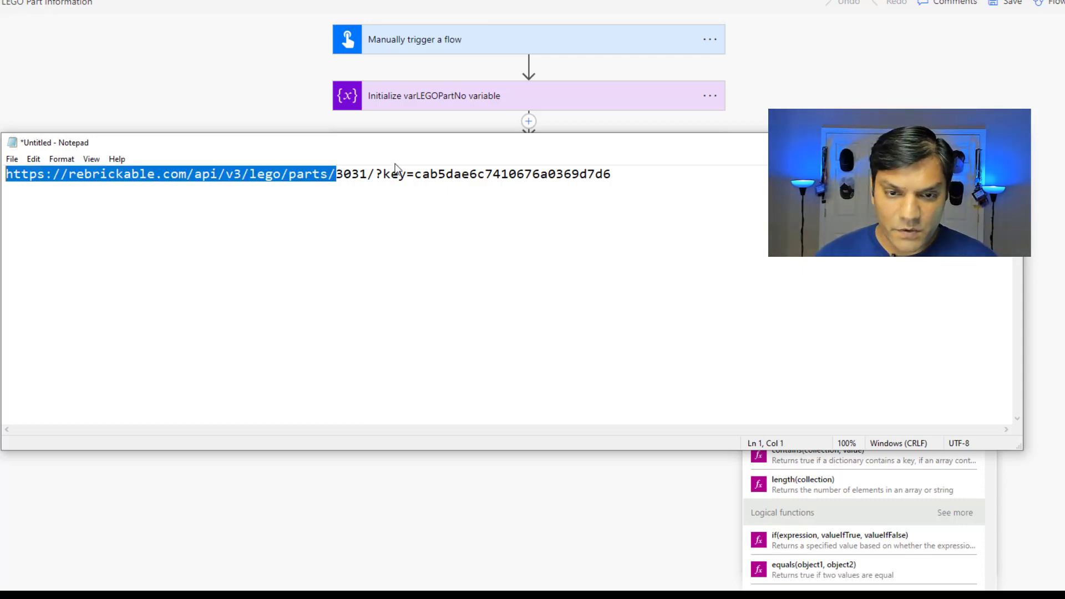
click(1061, 354)
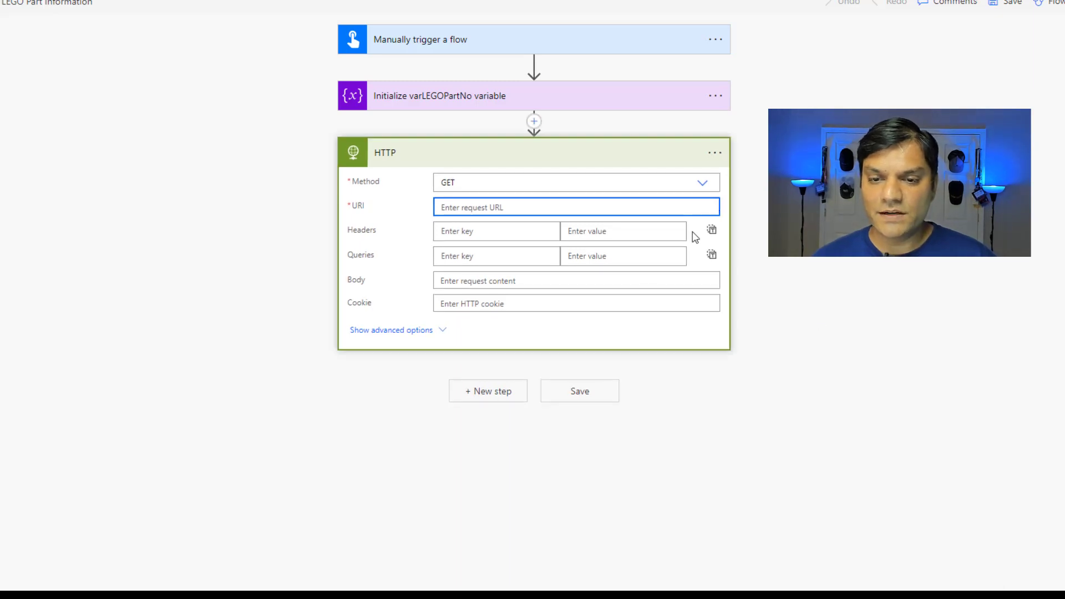
click(632, 208)
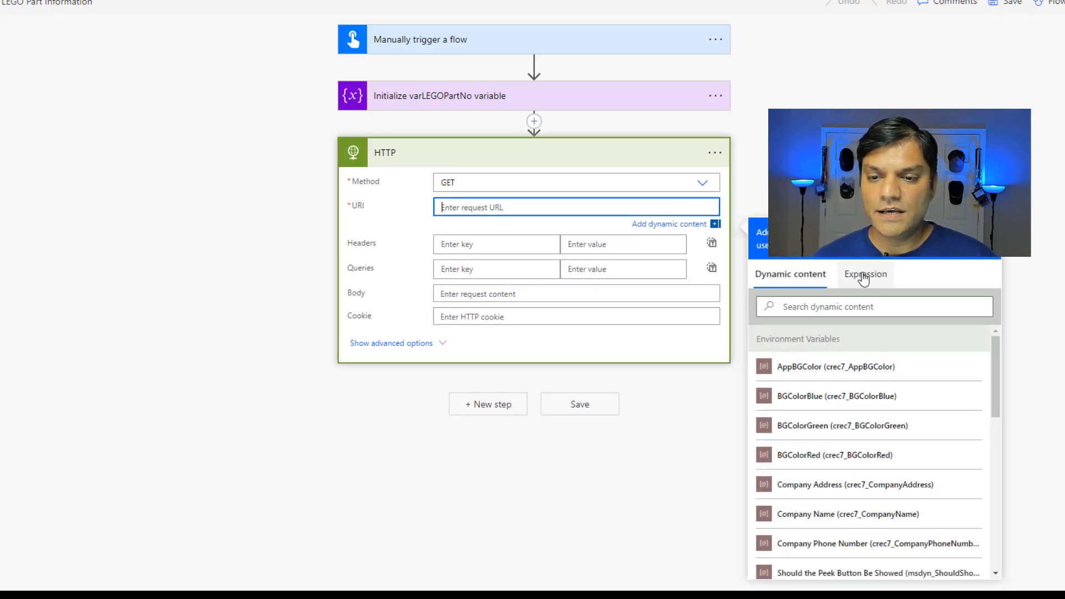
click(863, 277)
text(concat)
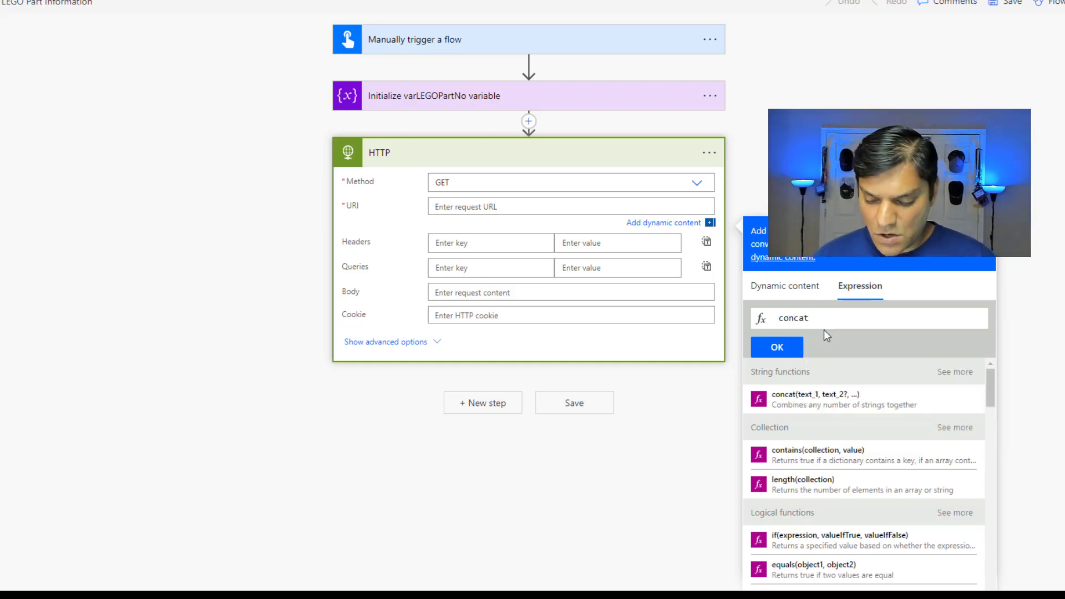
text(())
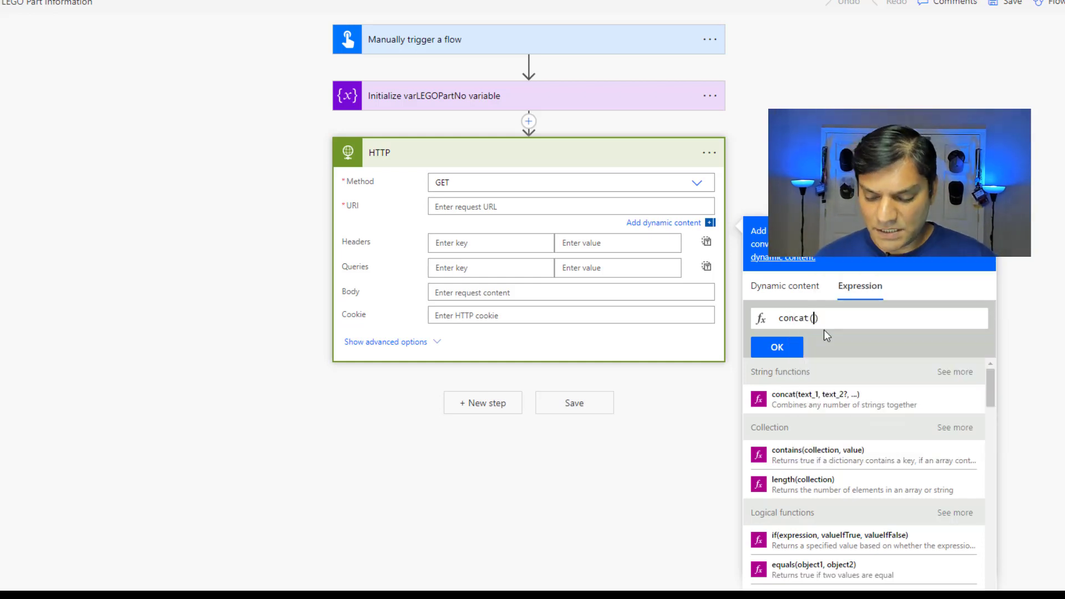
key(Left)
text('')
key(ctrl+v)
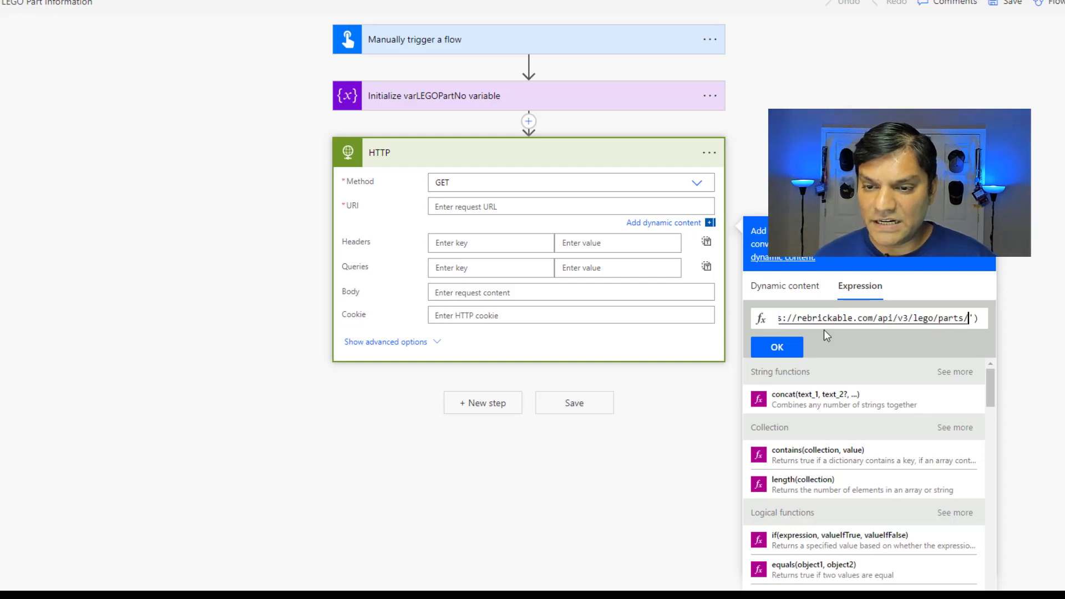
key(Right)
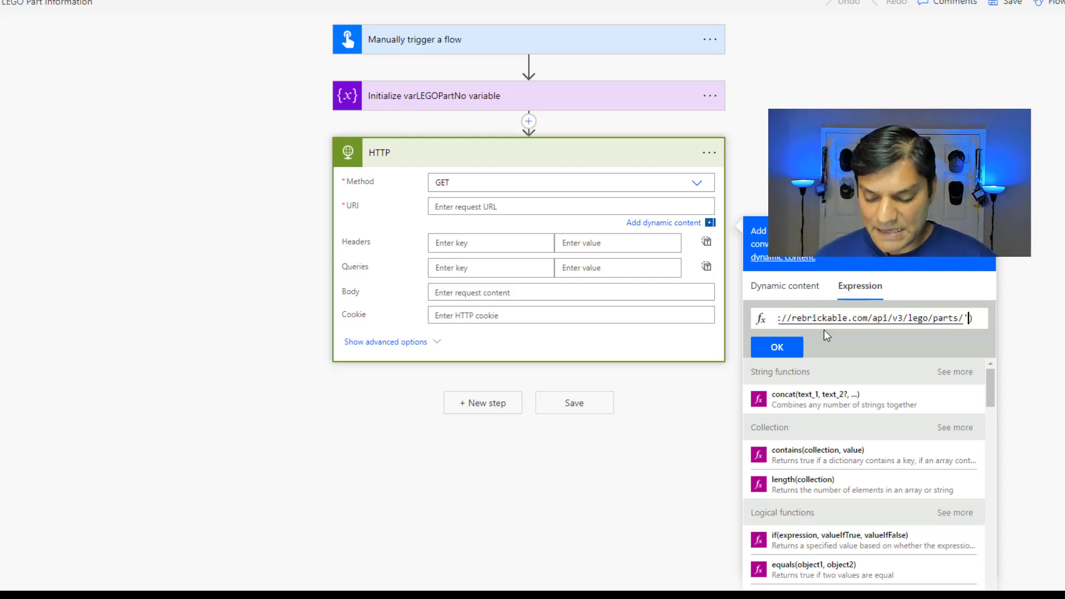
text(,)
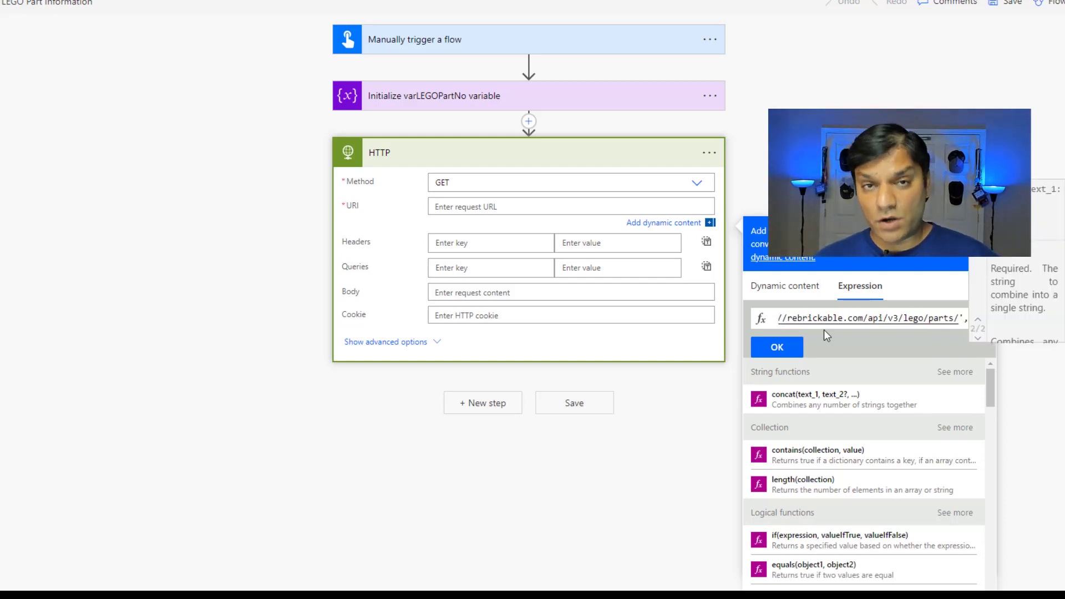
Insert the varLEGOPartNo variable as the second concat argument and add an empty quoted string as the third
click(774, 298)
scroll(984, 534, down, 1)
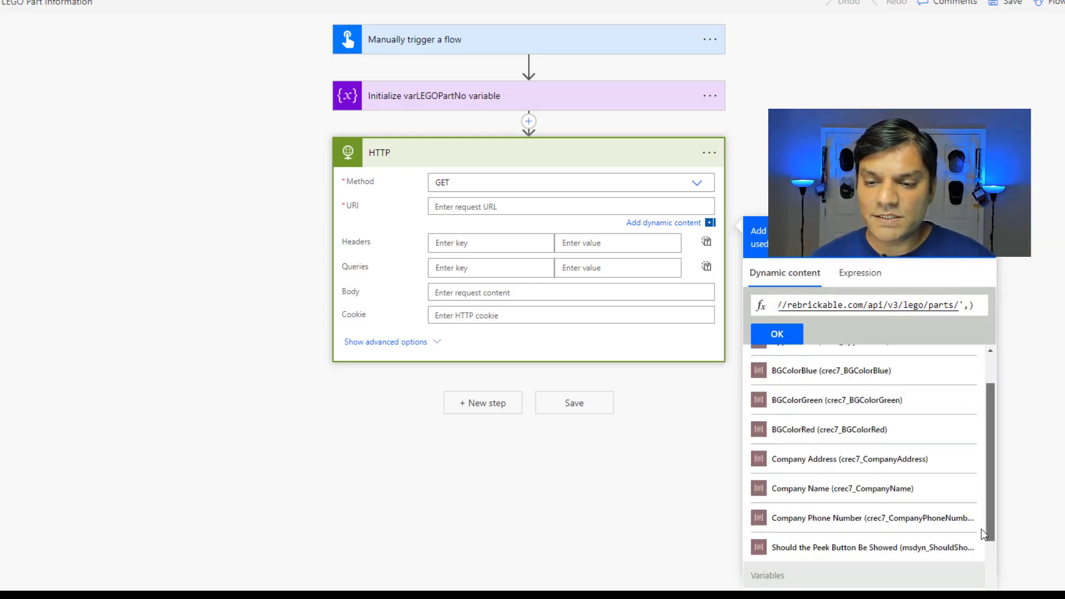
scroll(984, 534, down, 2)
click(808, 529)
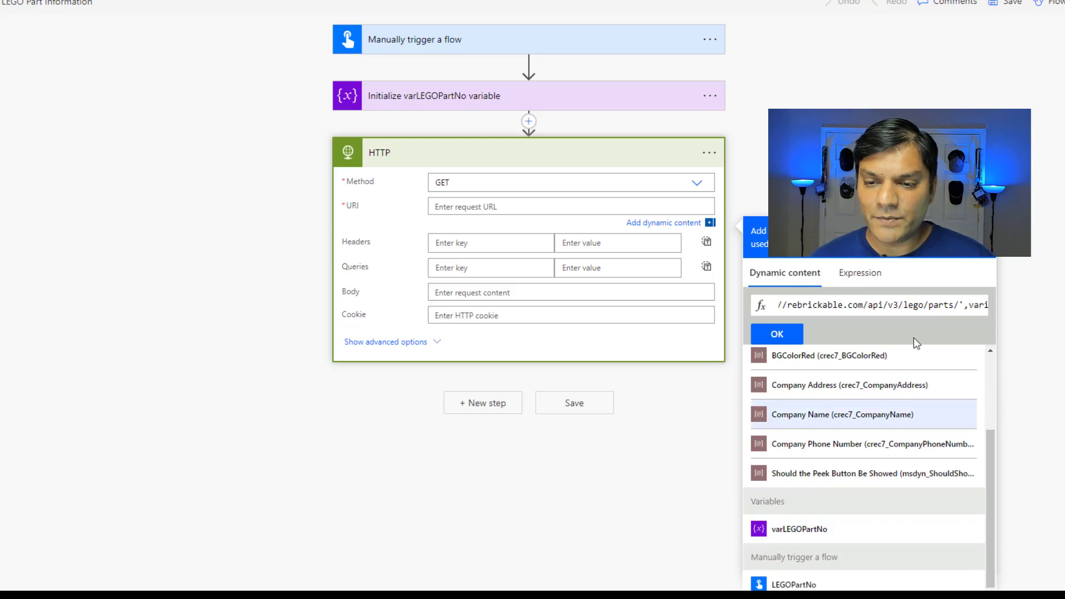
click(919, 306)
key(End)
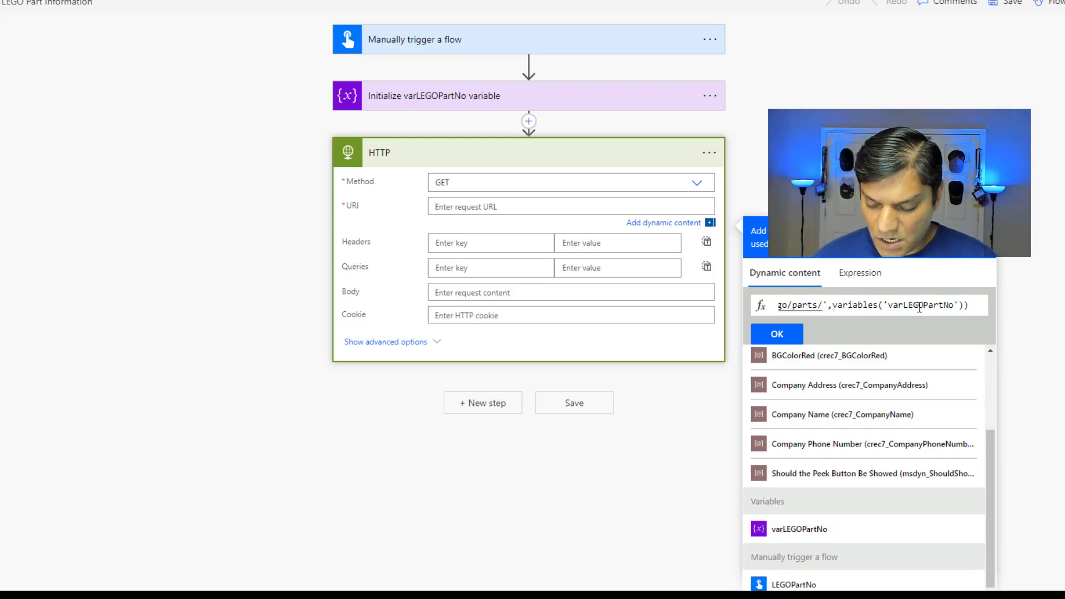
key(Left)
text(,')
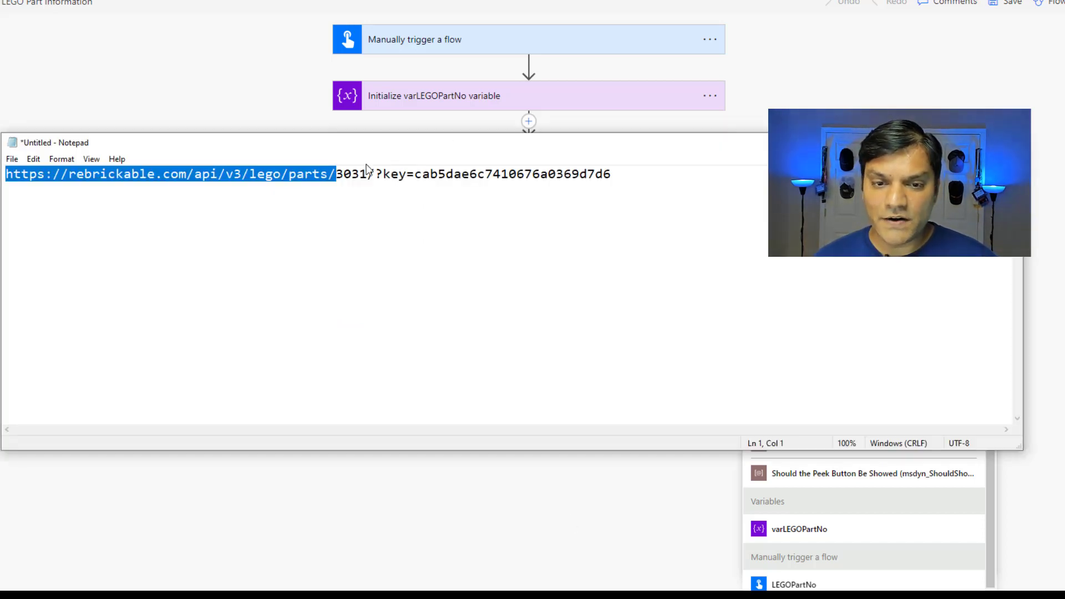
Complete the concat expression with the "/?key=" portion and API key copied from Notepad, apply it to the URI and save the flow
drag(368, 176, 631, 173)
key(ctrl+c)
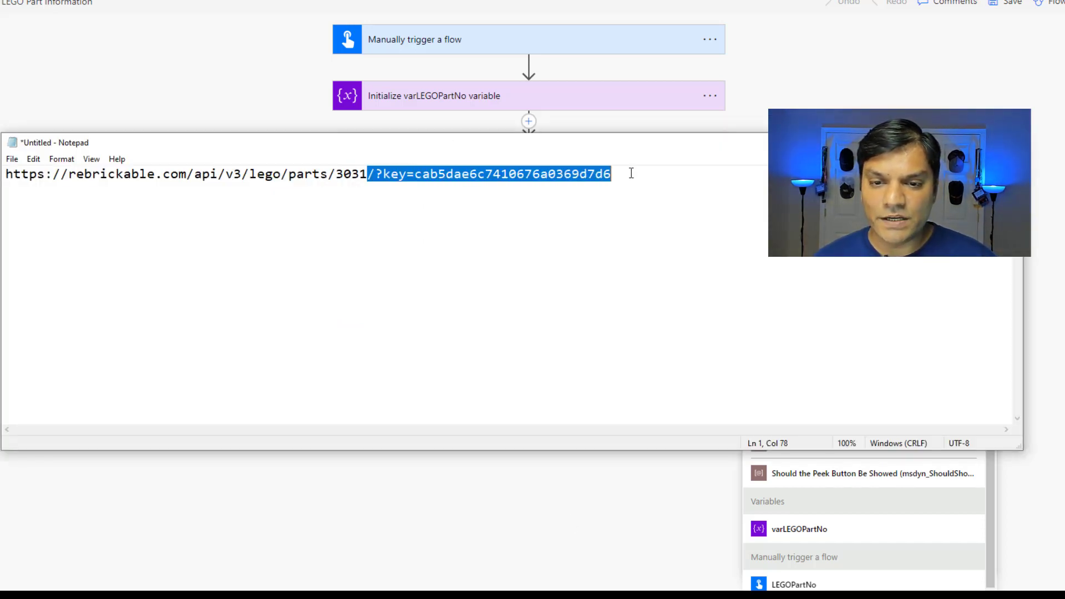
click(987, 464)
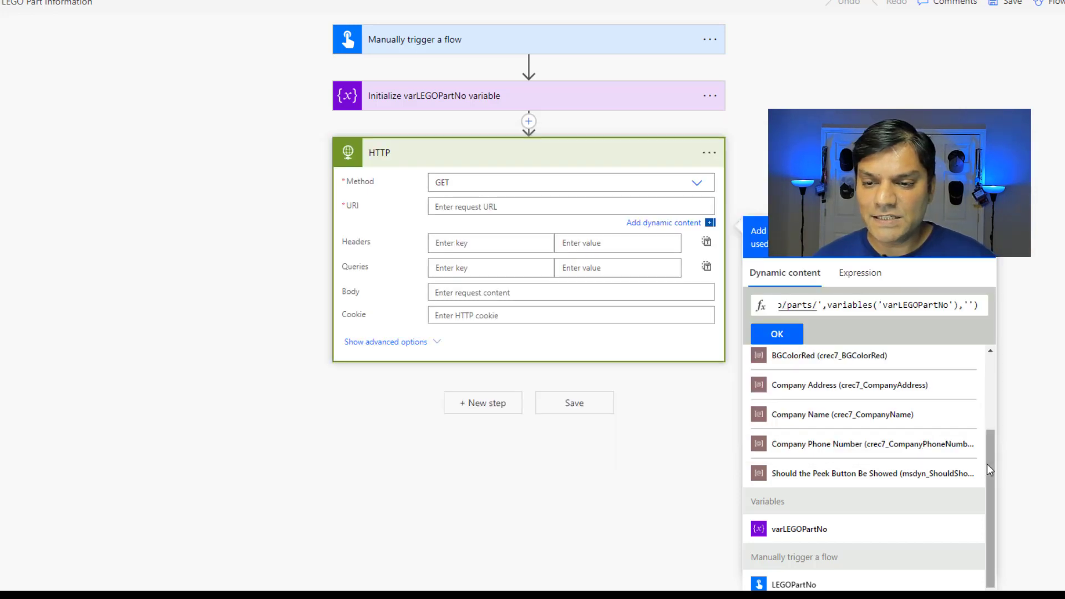
key(ctrl+v)
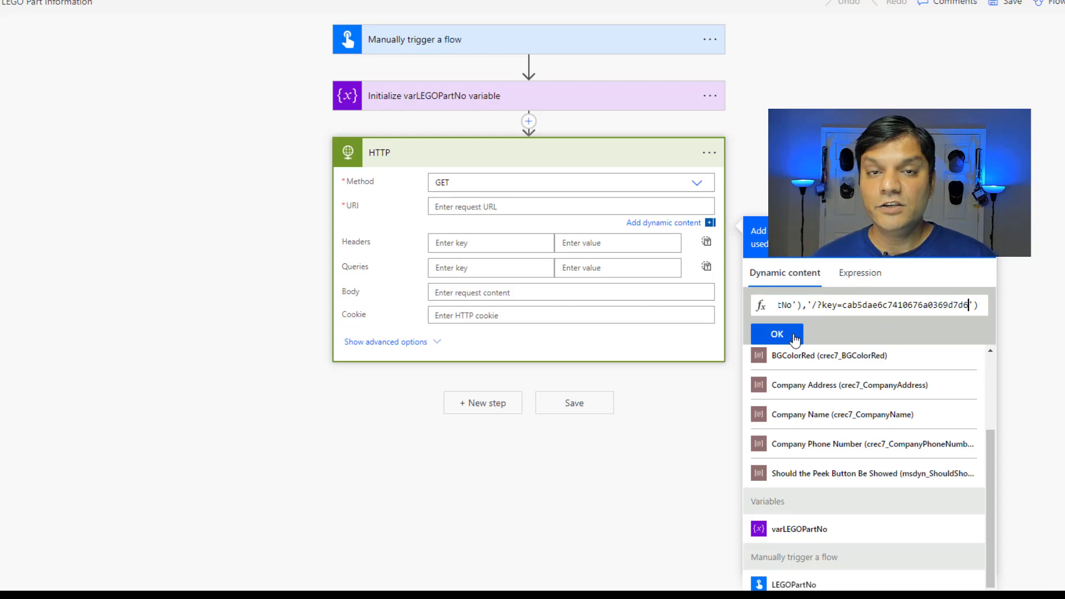
click(777, 334)
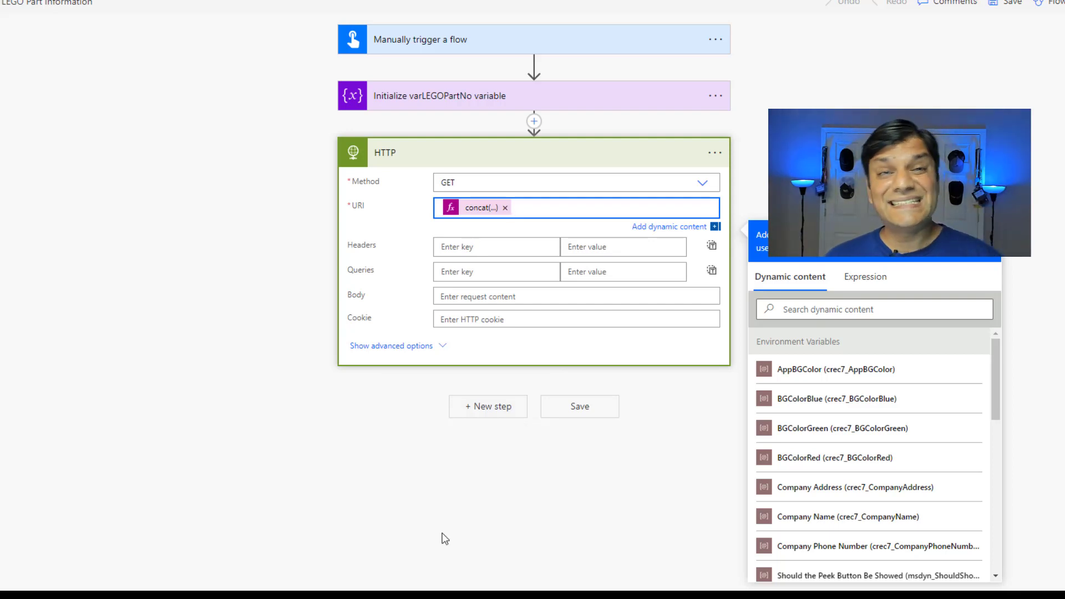
click(1013, 12)
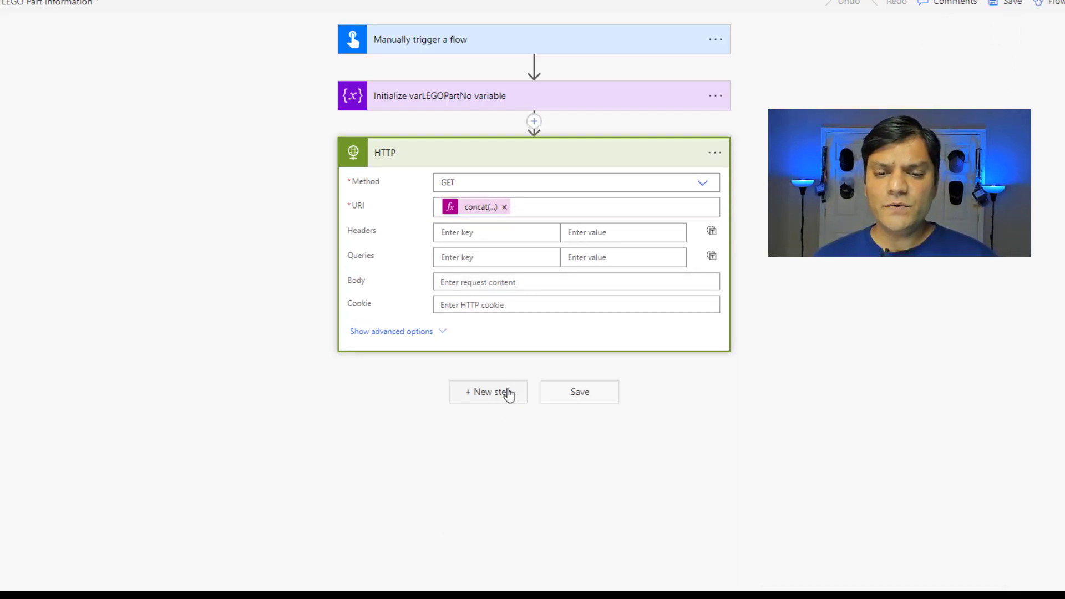
Add a Compose action after HTTP with the HTTP Body as its input and save the flow
click(509, 394)
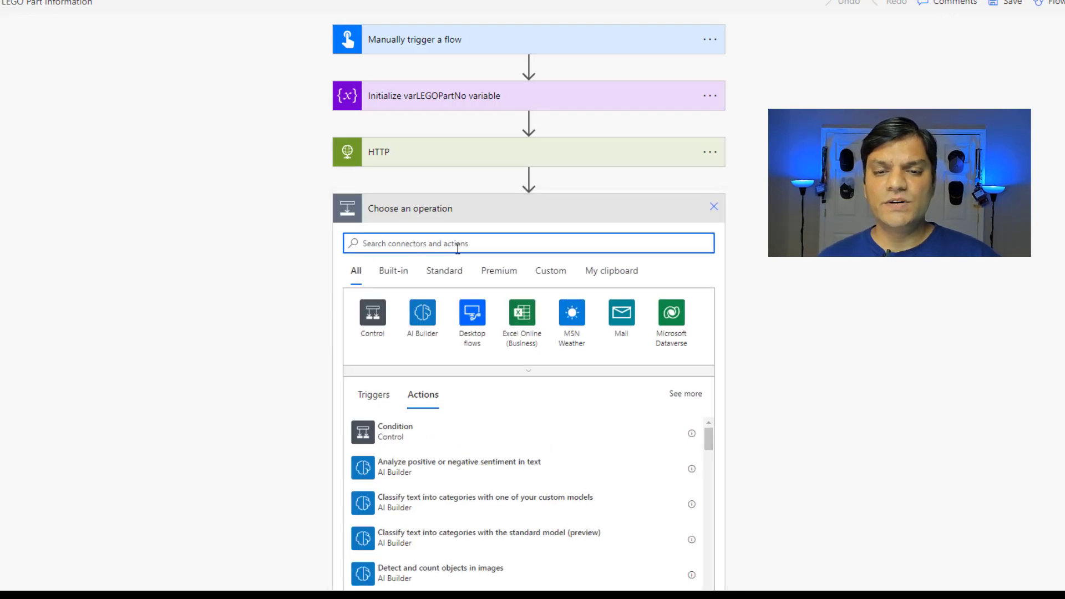
text(compose)
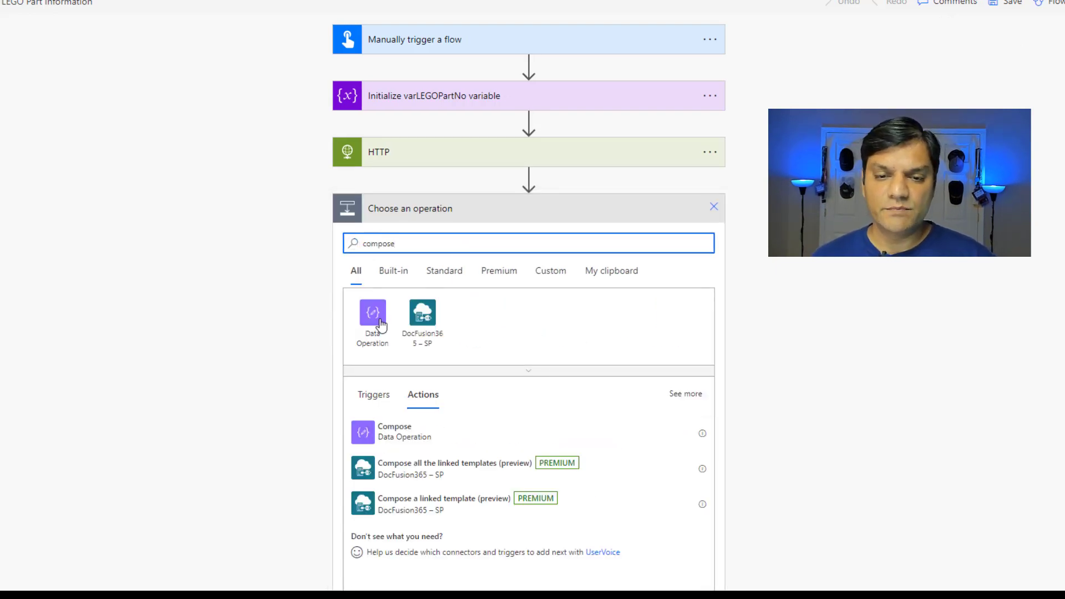
click(387, 438)
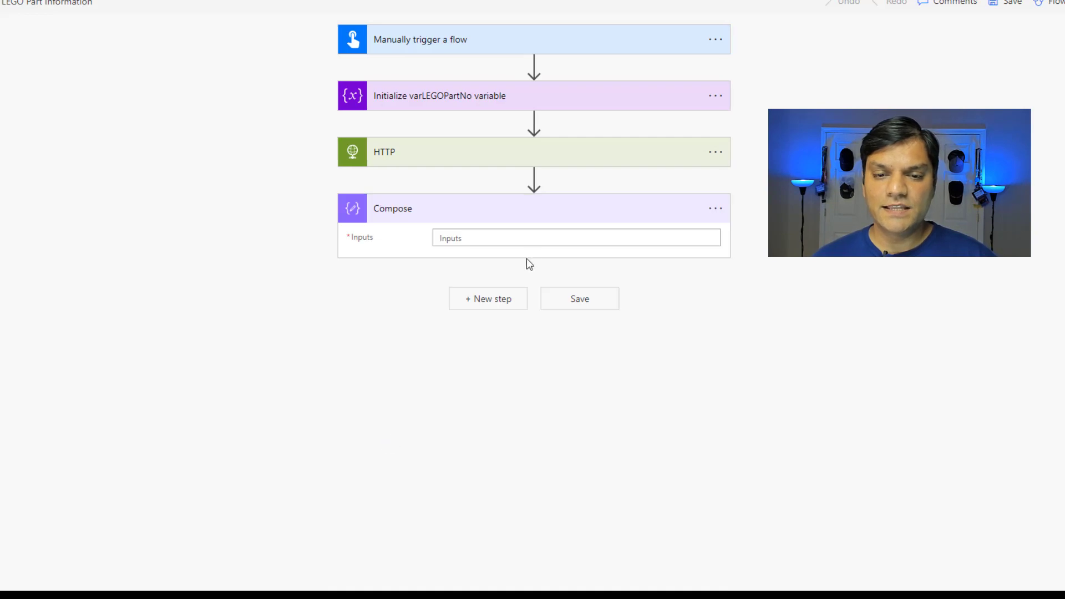
click(535, 237)
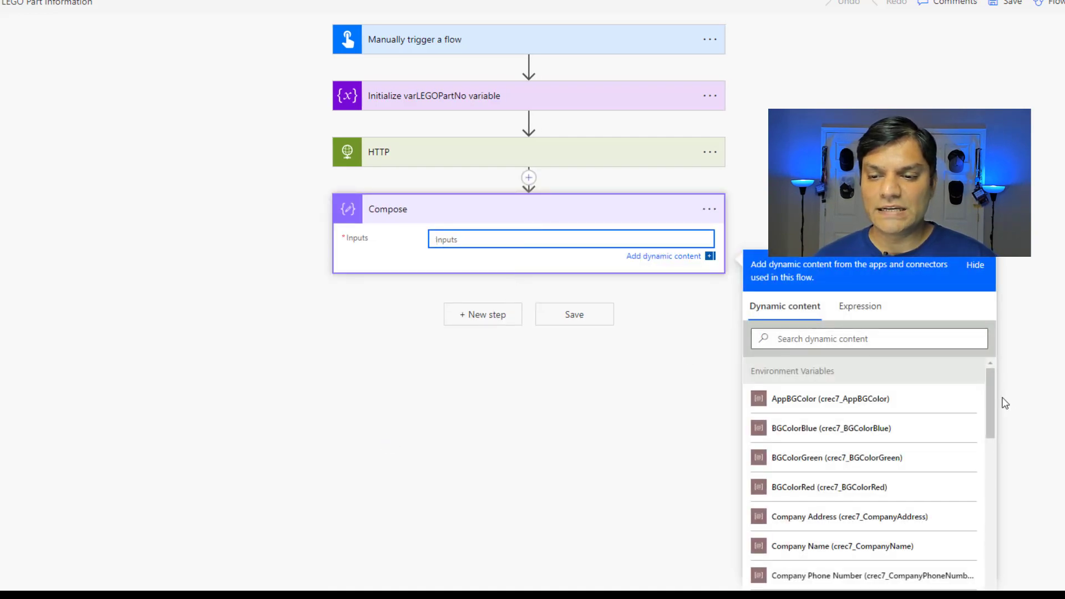
drag(993, 408, 990, 471)
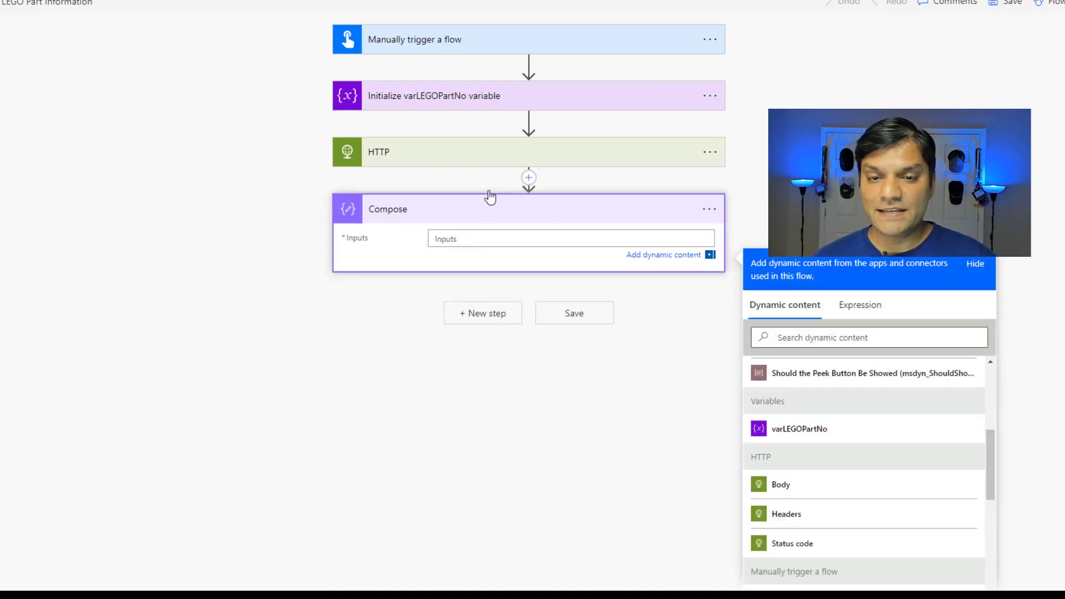
click(820, 488)
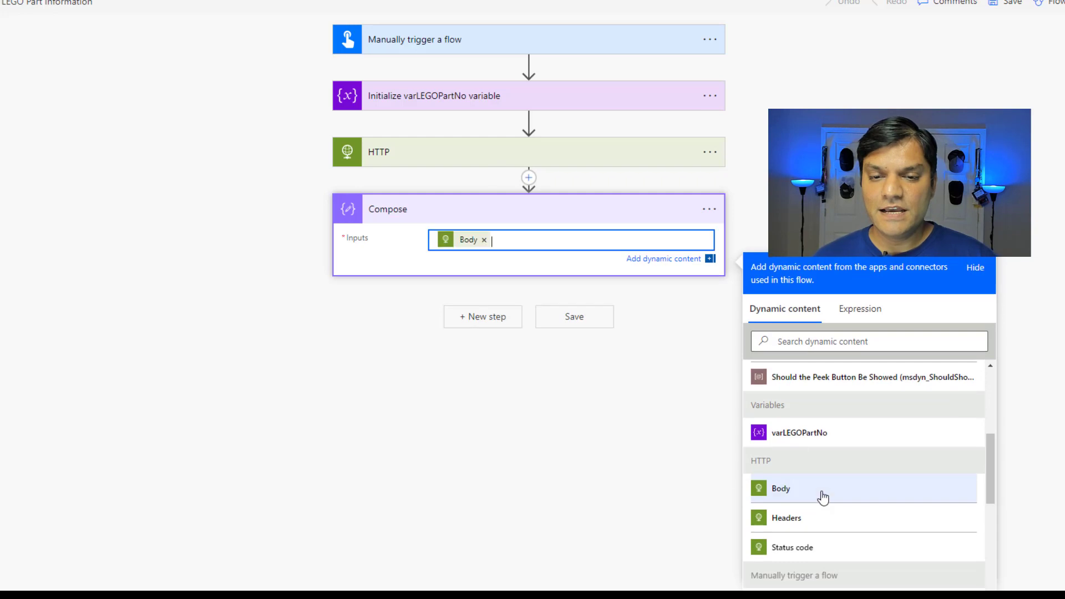
click(1006, 21)
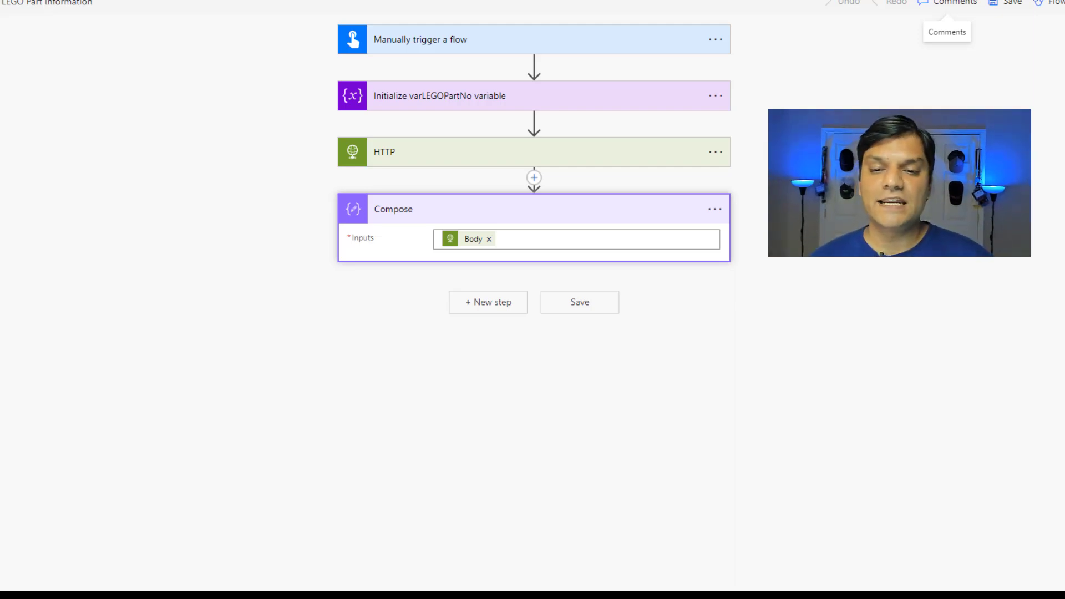
Add a Parse JSON data operation after the Compose action
click(492, 308)
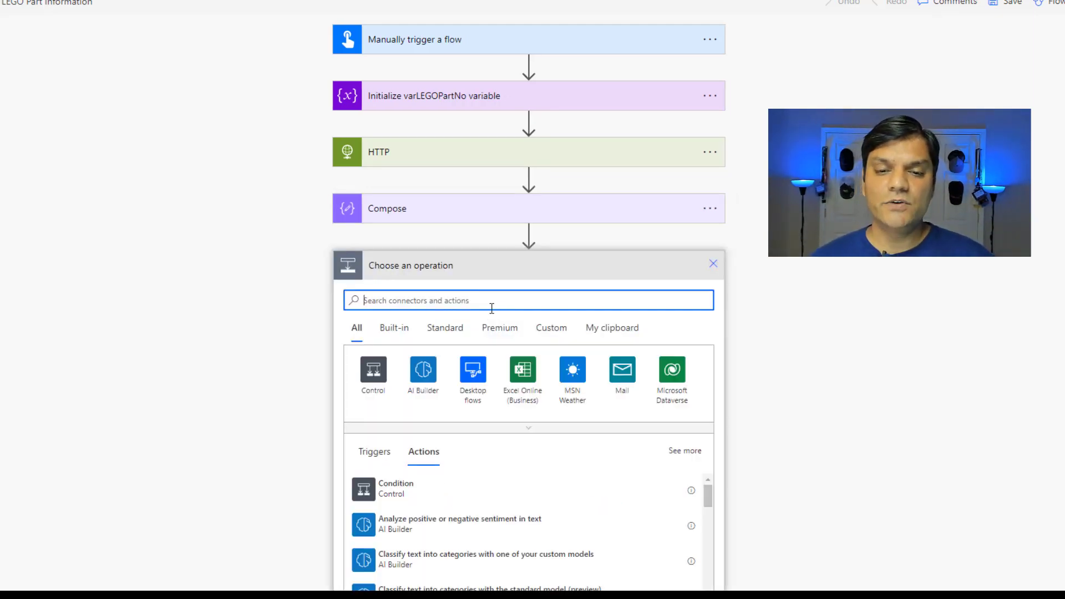
text(com)
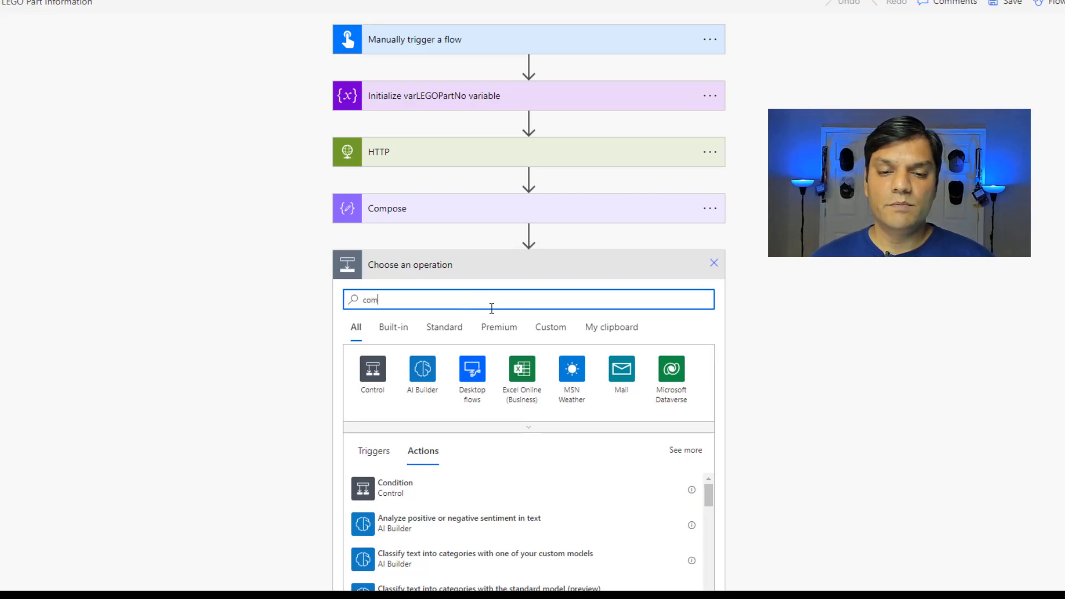
text(pose)
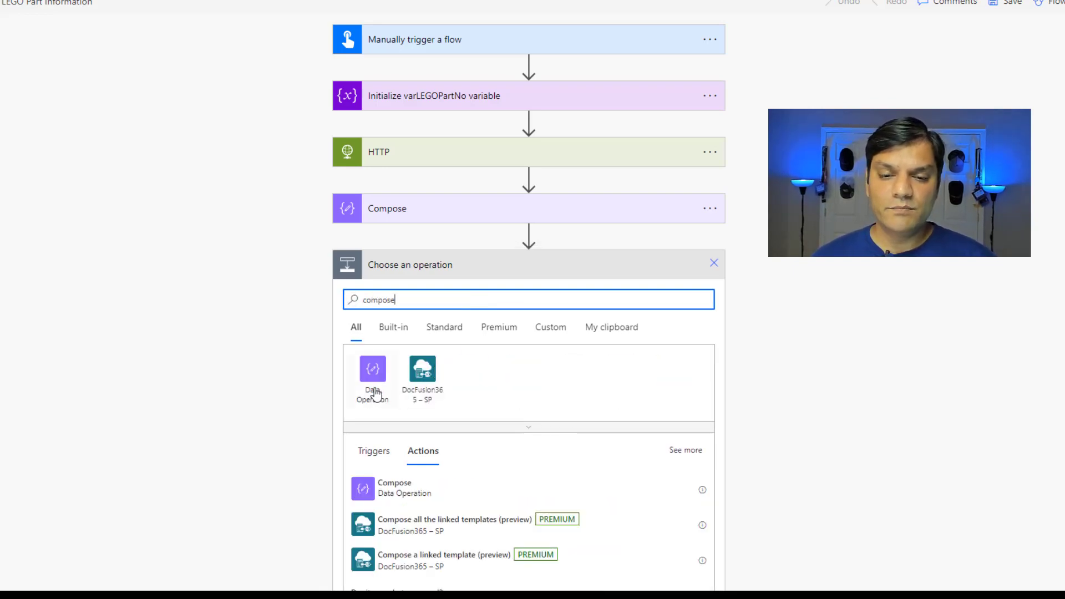
click(374, 393)
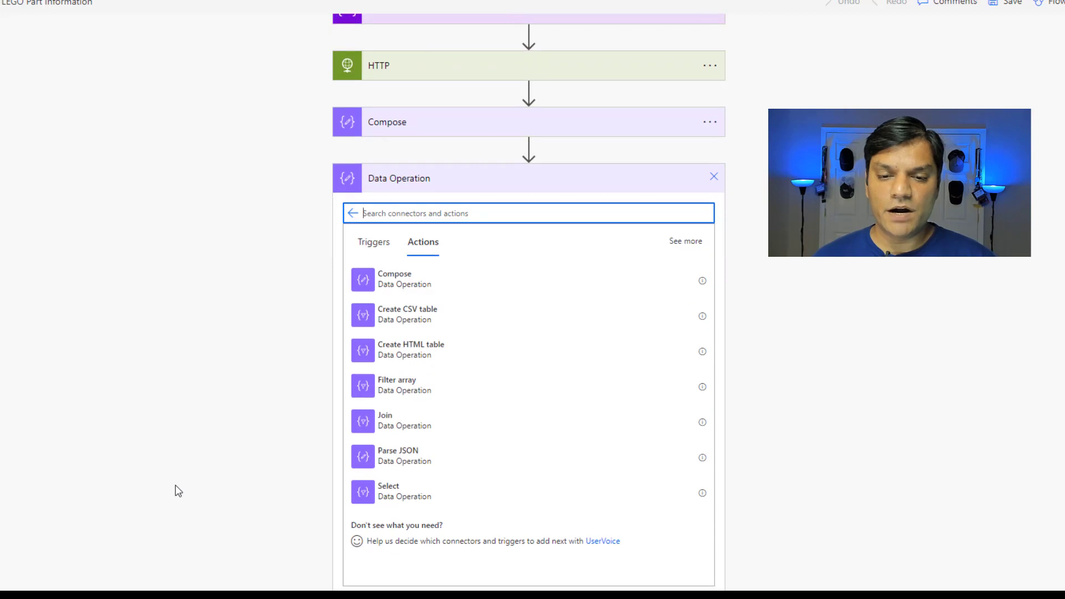
click(379, 469)
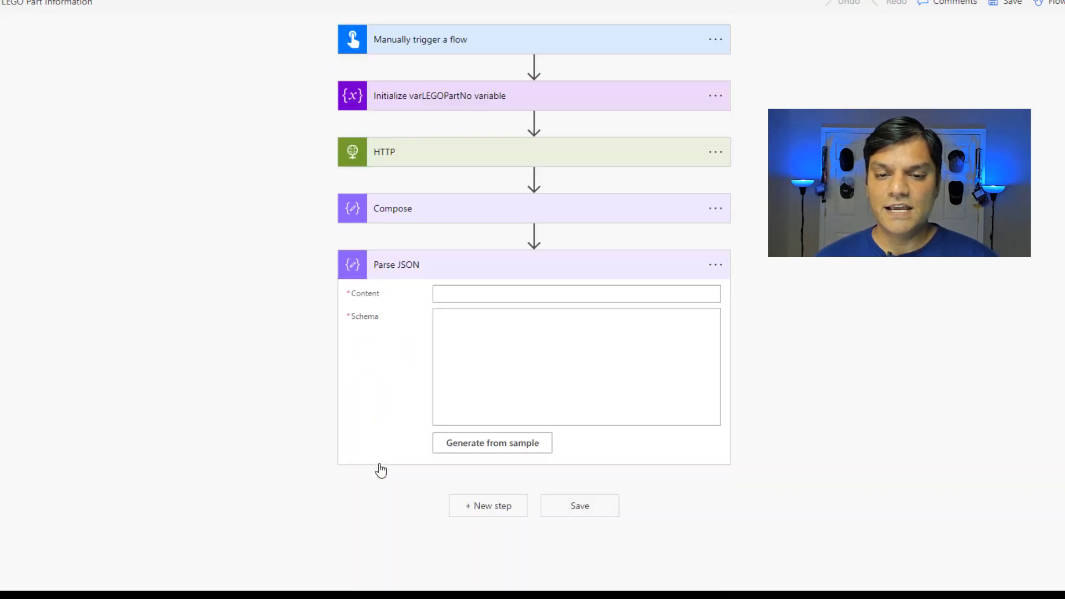
Set the Parse JSON content to the HTTP Body and paste an object schema with the string property part_img_url, then expand Compose
click(614, 296)
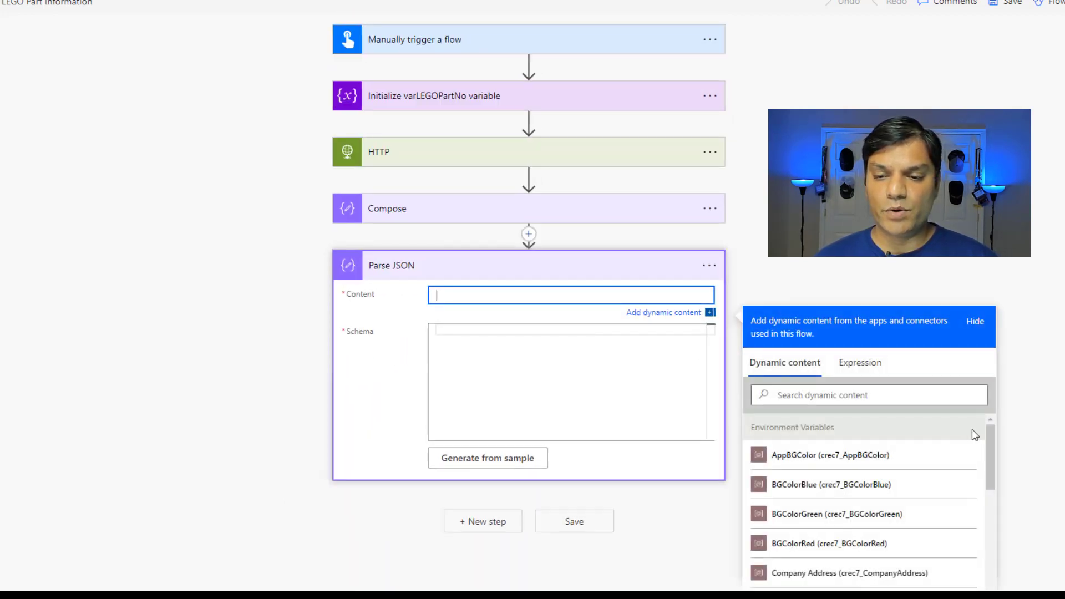
scroll(980, 472, down, 5)
click(915, 534)
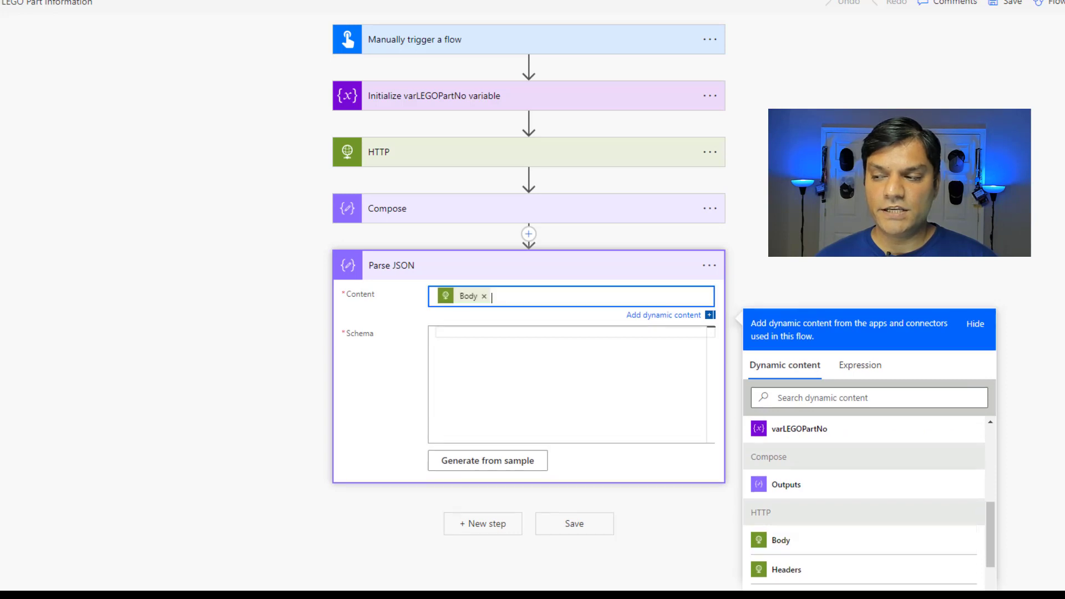
click(524, 350)
text({     "type": "object",     "properties": {         "part_img_url": {             "type": "string"         }     } })
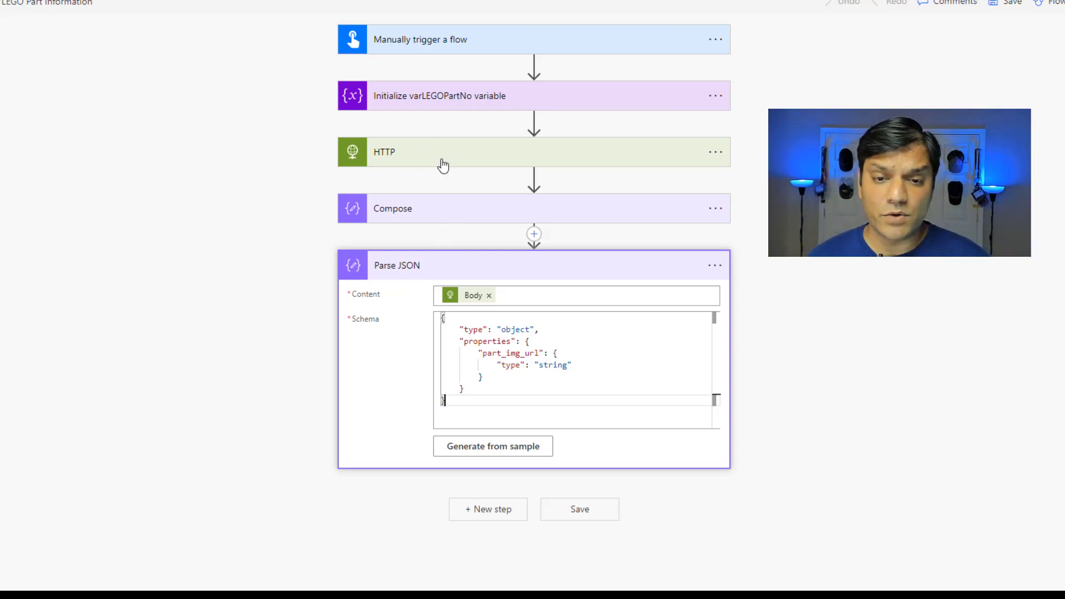
click(413, 209)
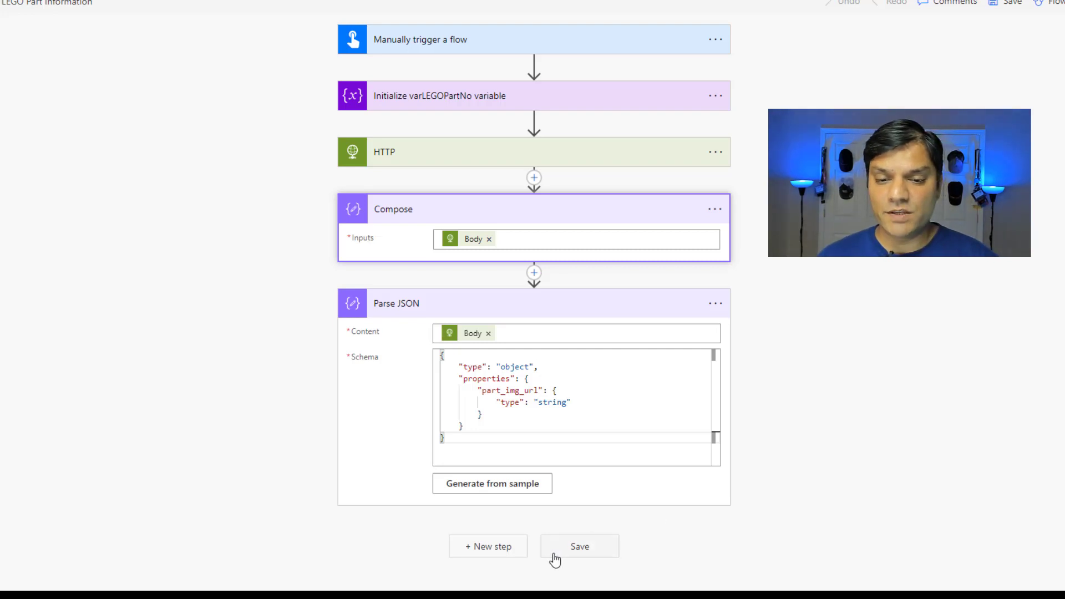
Add a PowerApps "Respond to a PowerApp or flow" action after Parse JSON
click(508, 553)
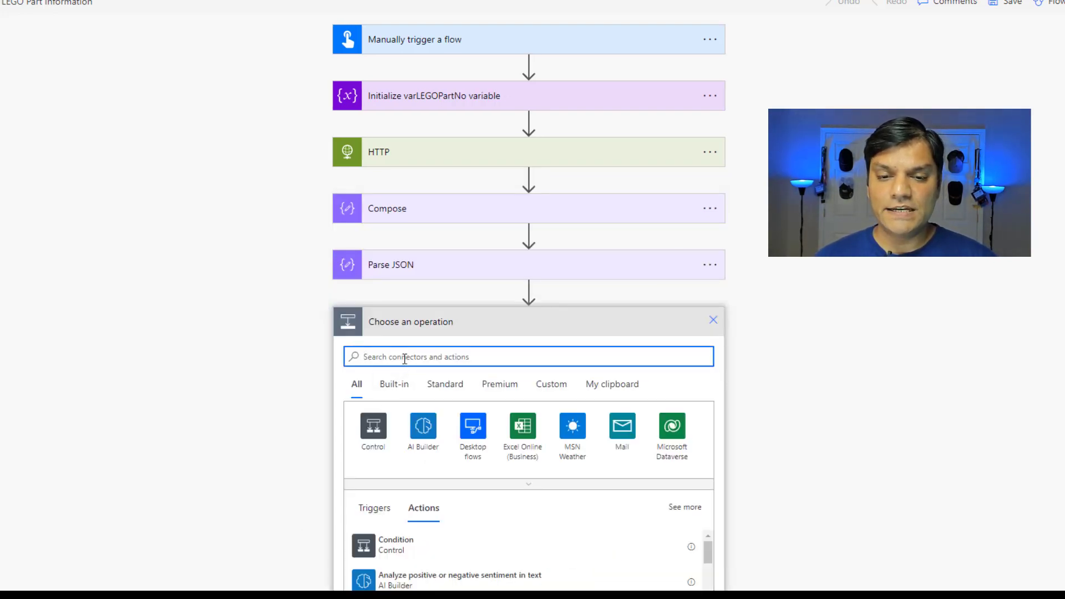
text(power)
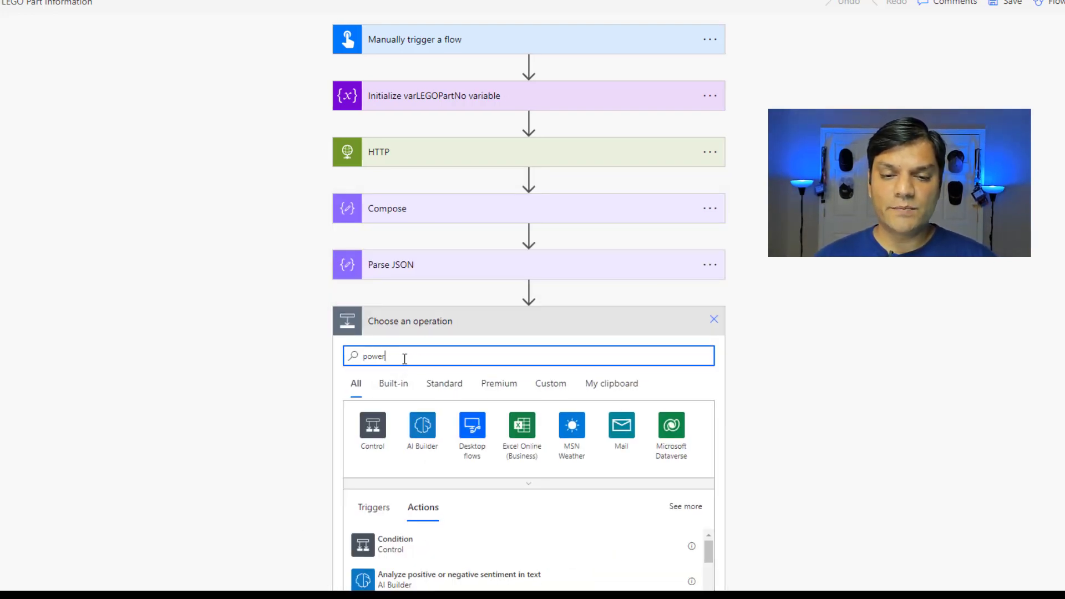
text(apps)
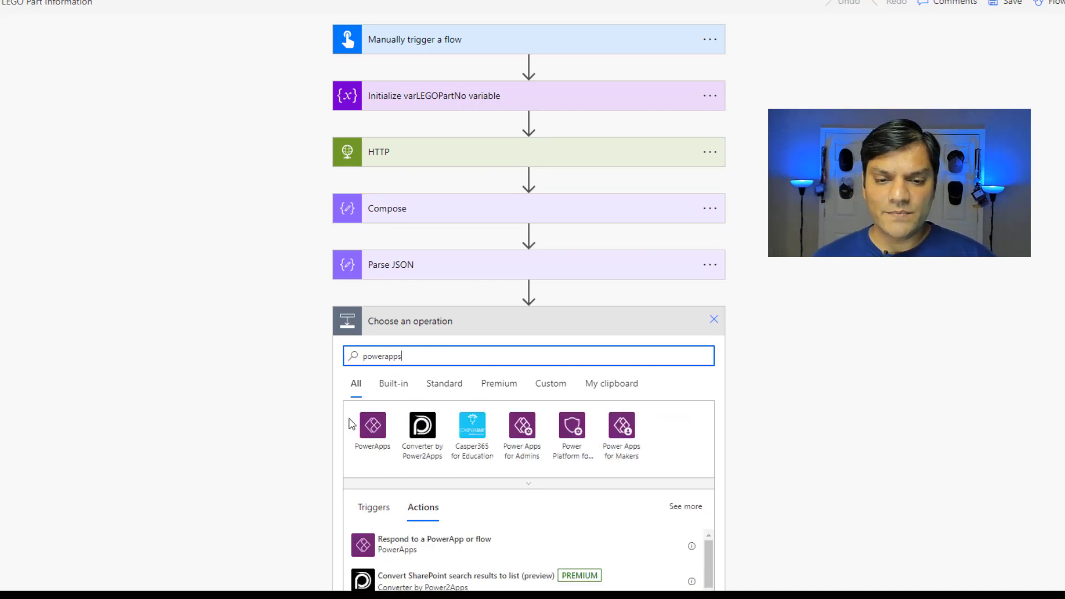
click(369, 427)
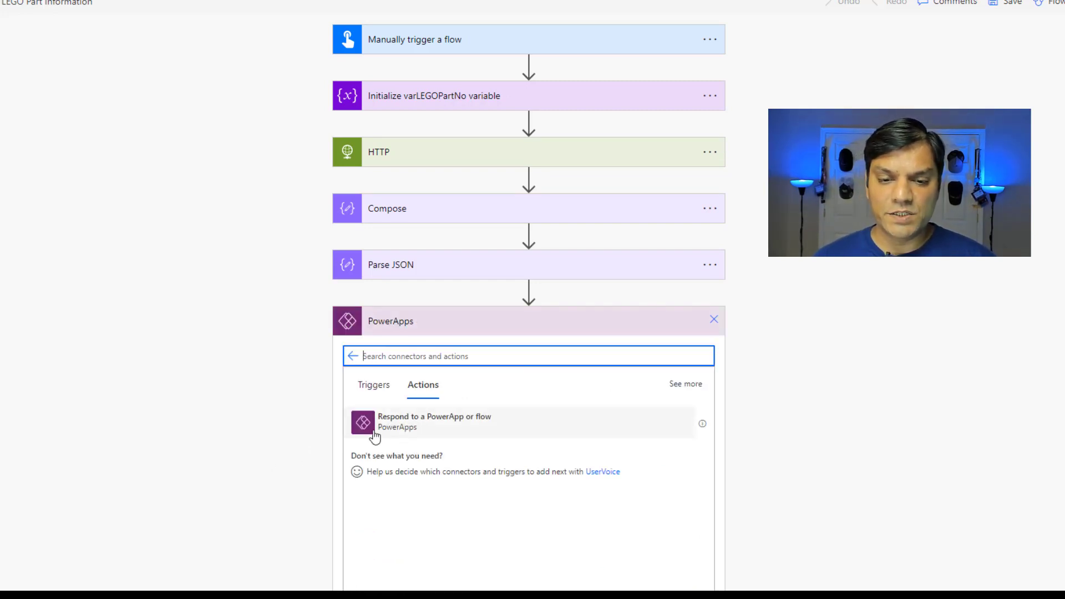
click(376, 435)
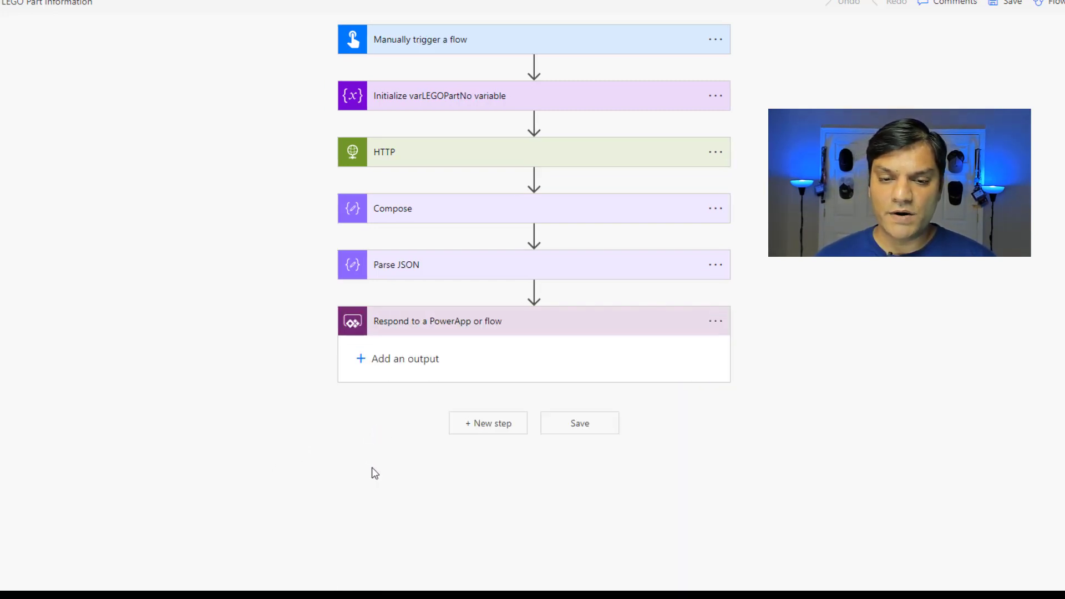
Add a text output titled ImgURL to the response, set its value to part_img_url from Parse JSON, and save the flow
click(358, 357)
click(377, 382)
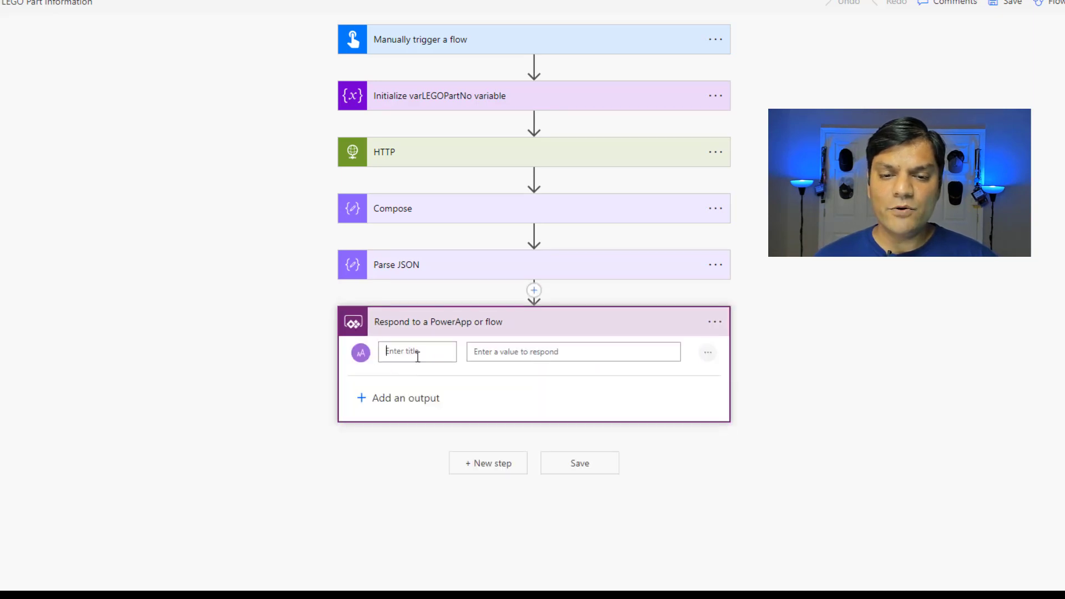
text(Img)
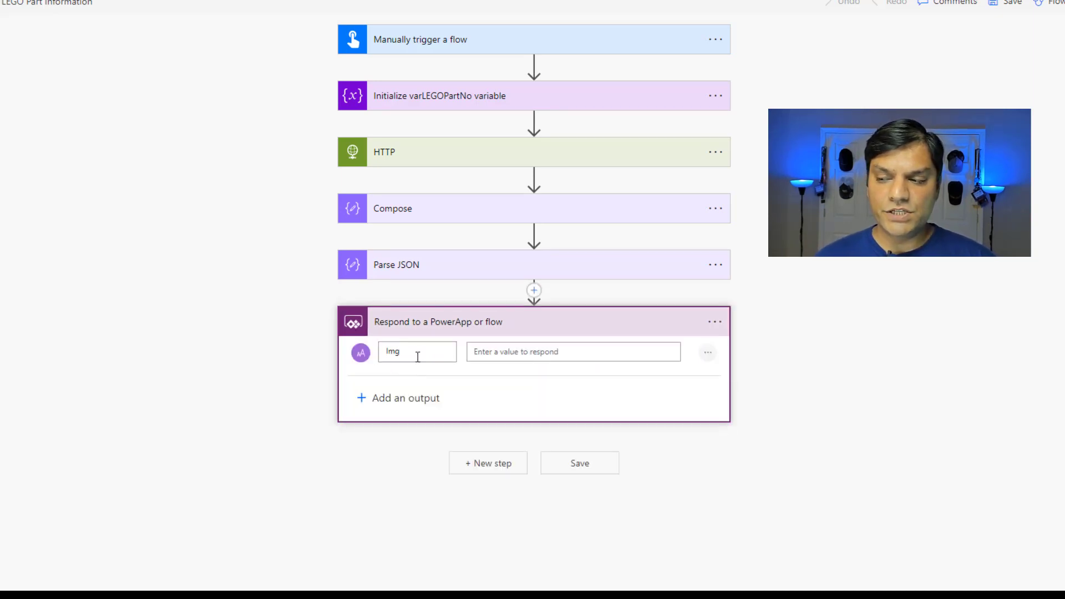
text(URL)
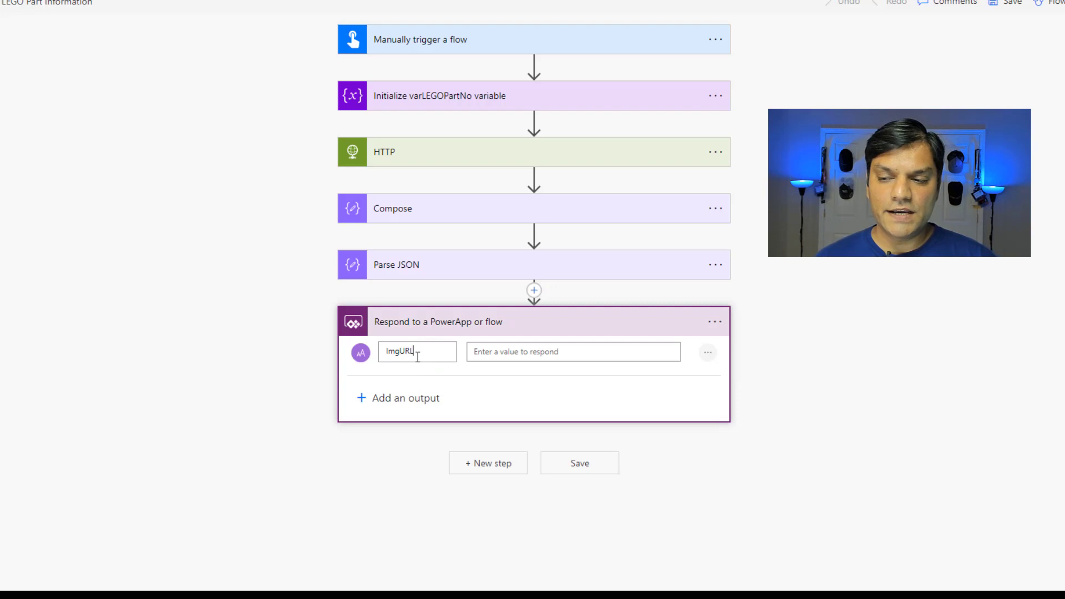
click(492, 352)
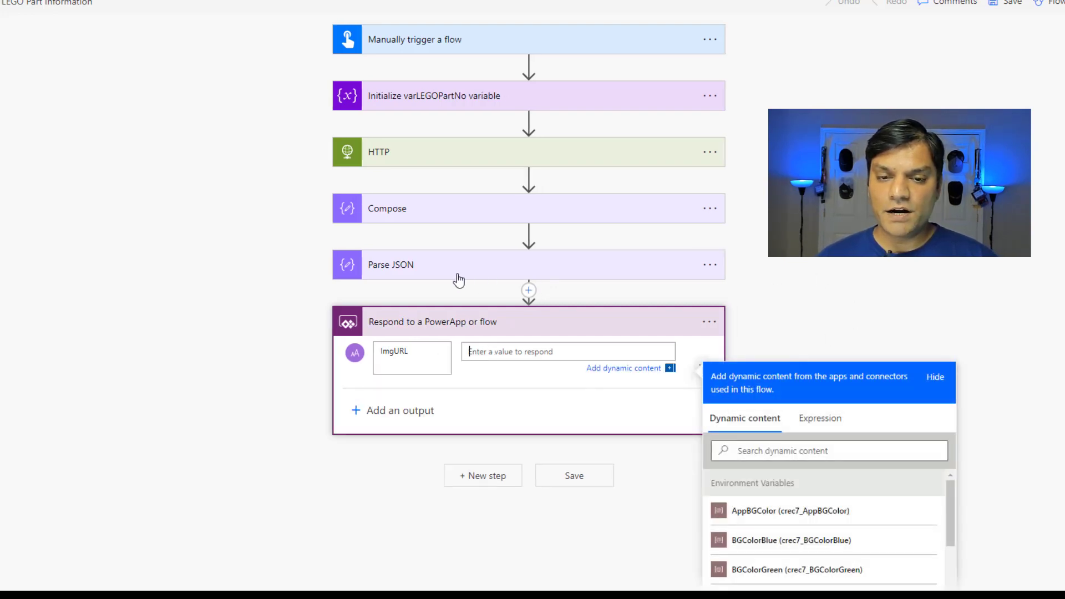
scroll(972, 318, down, 2)
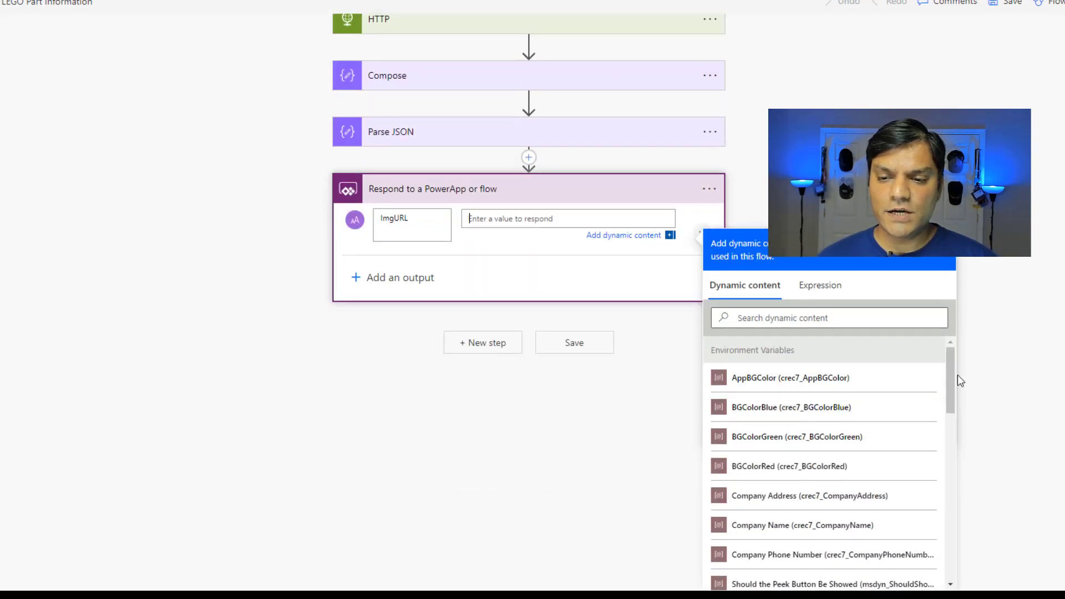
drag(951, 404, 948, 438)
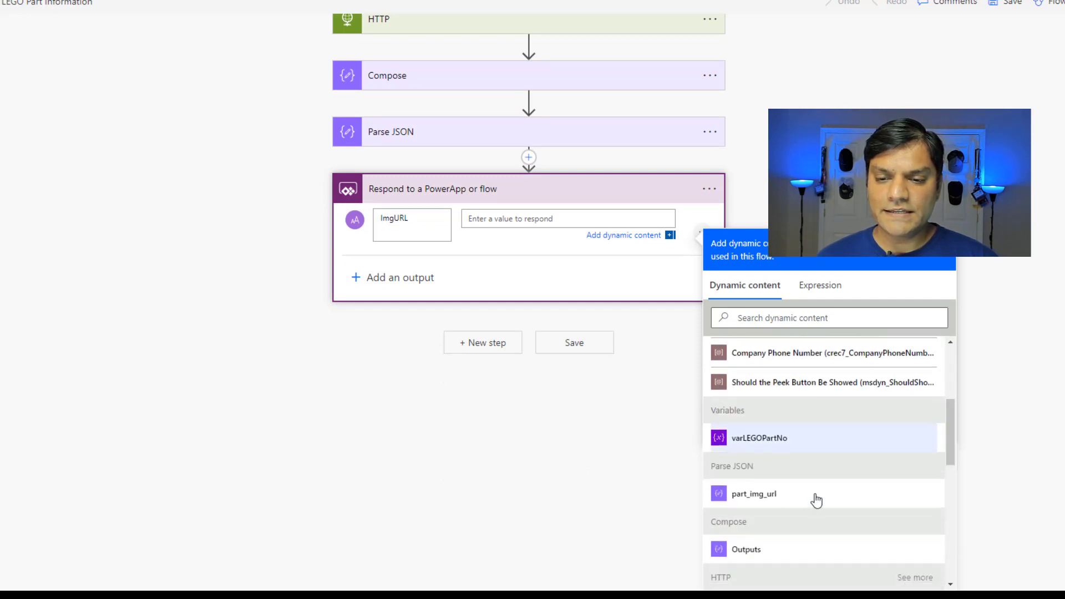
click(753, 505)
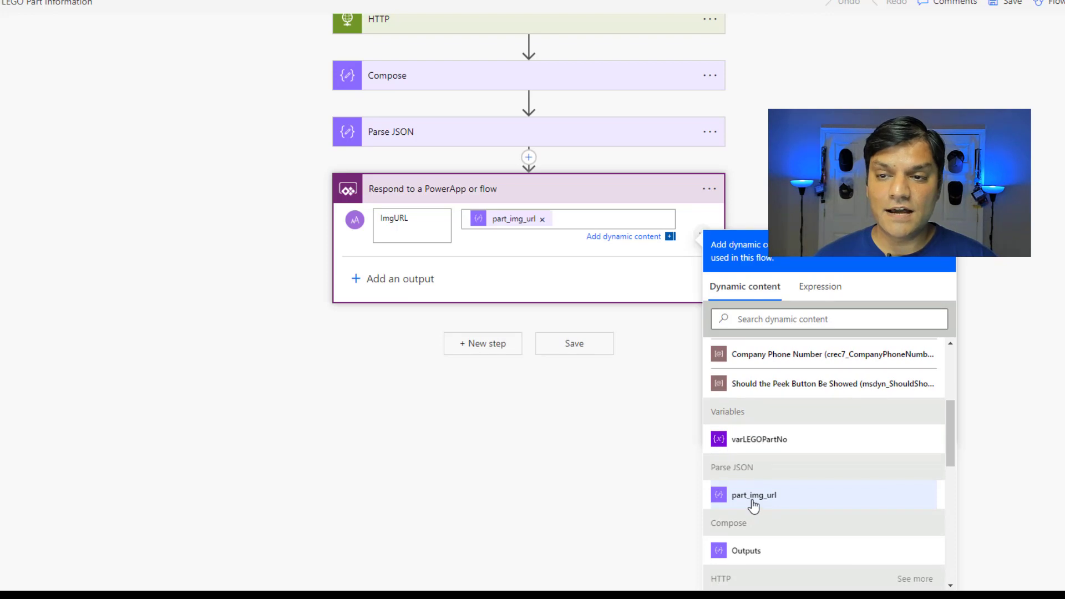
click(1007, 3)
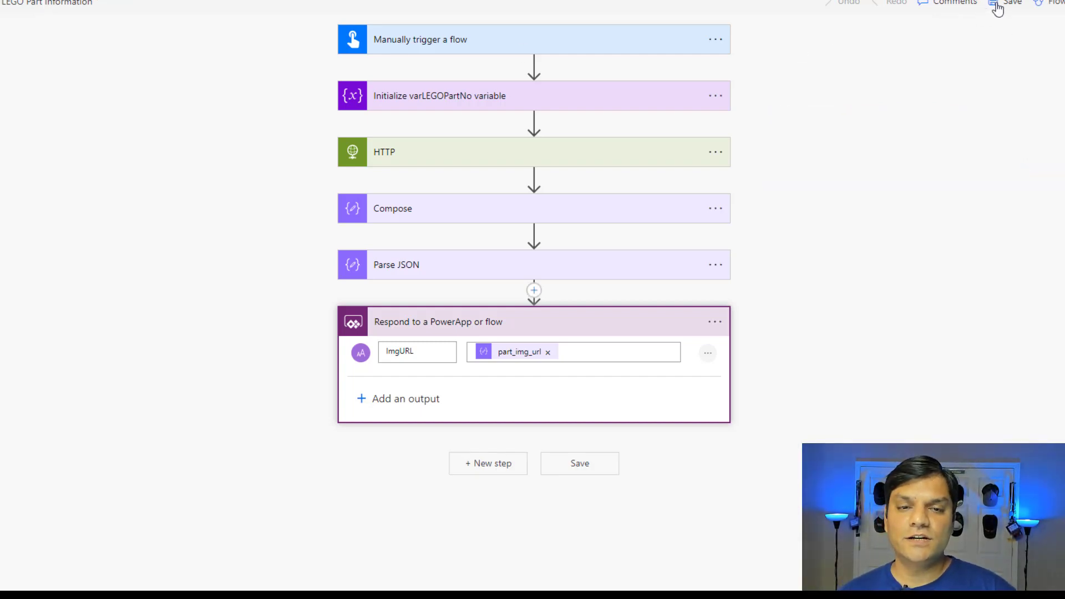
Return to the Child Flows solution's object list and check which account is signed in
click(15, 90)
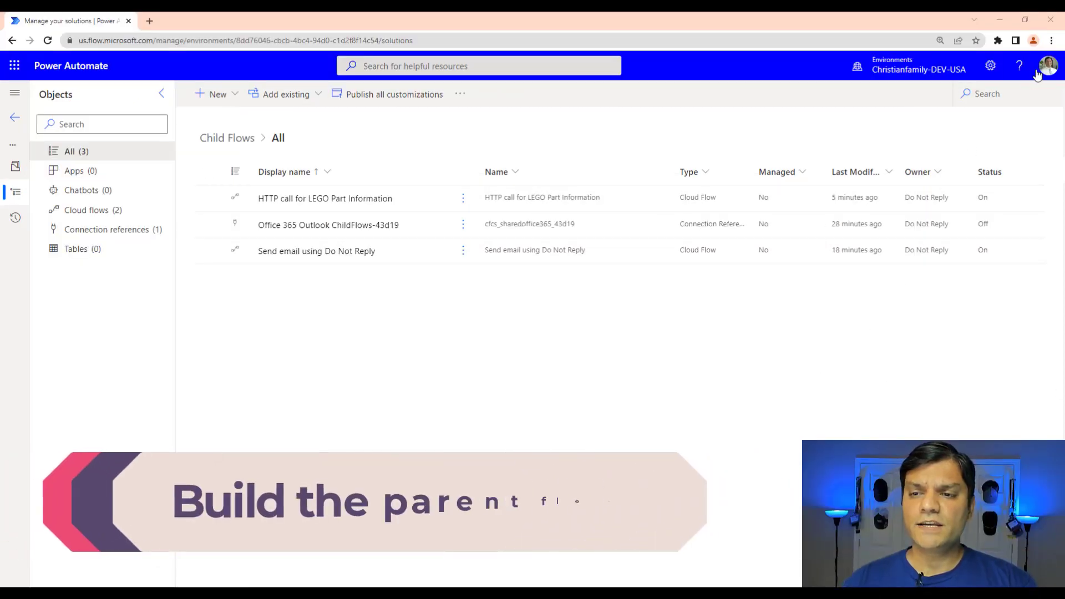
click(1037, 73)
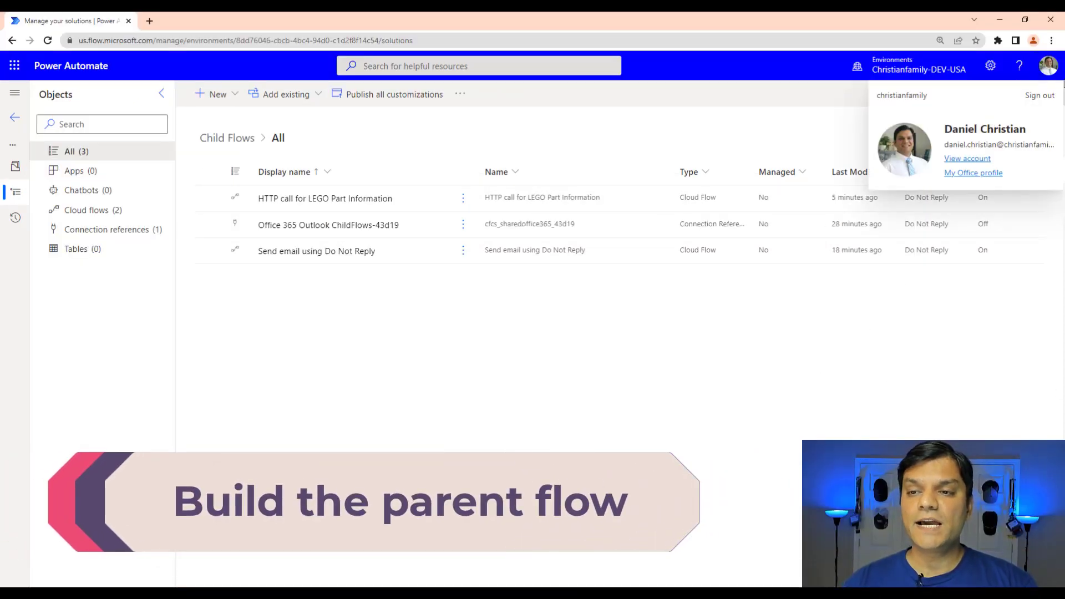
click(1049, 78)
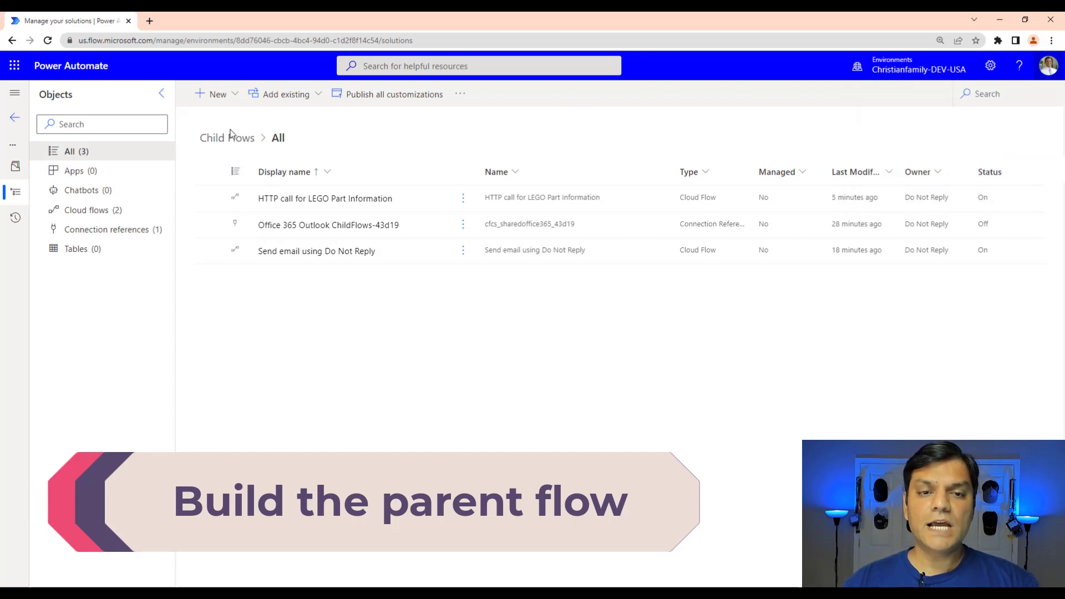
Create an instant cloud flow in the Child Flows solution with a manual trigger and name it "Get Image of LEGO Part Number"
click(228, 99)
mouse_move(222, 142)
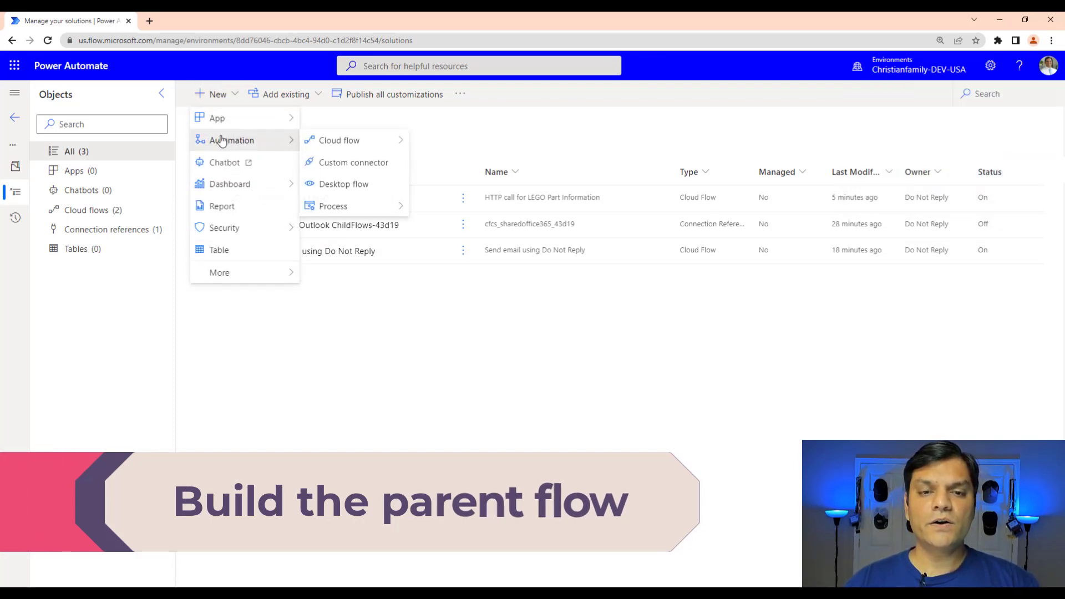
mouse_move(339, 149)
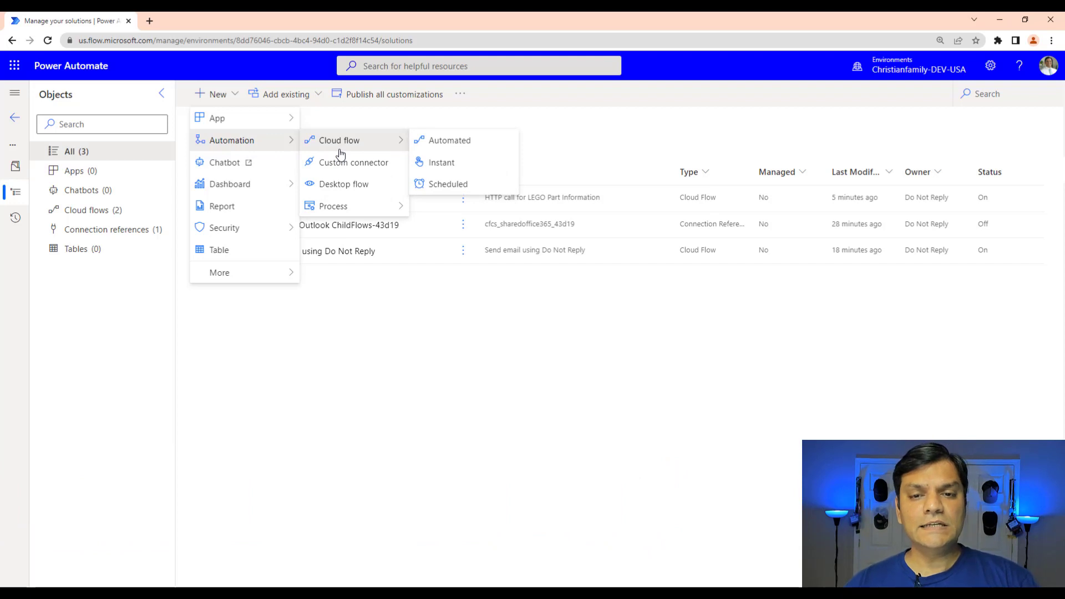
click(431, 164)
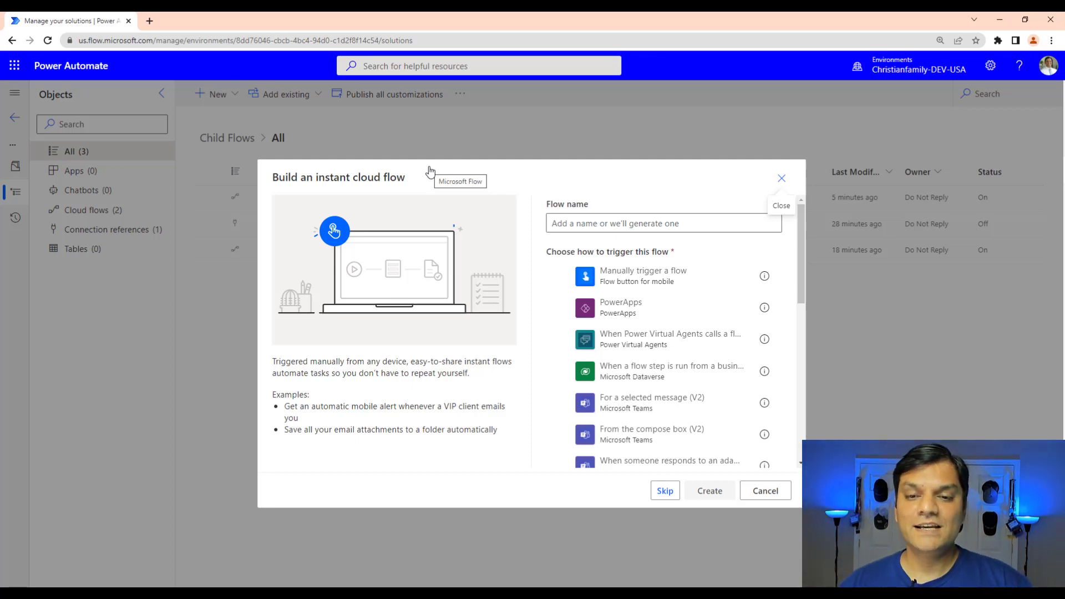
click(688, 277)
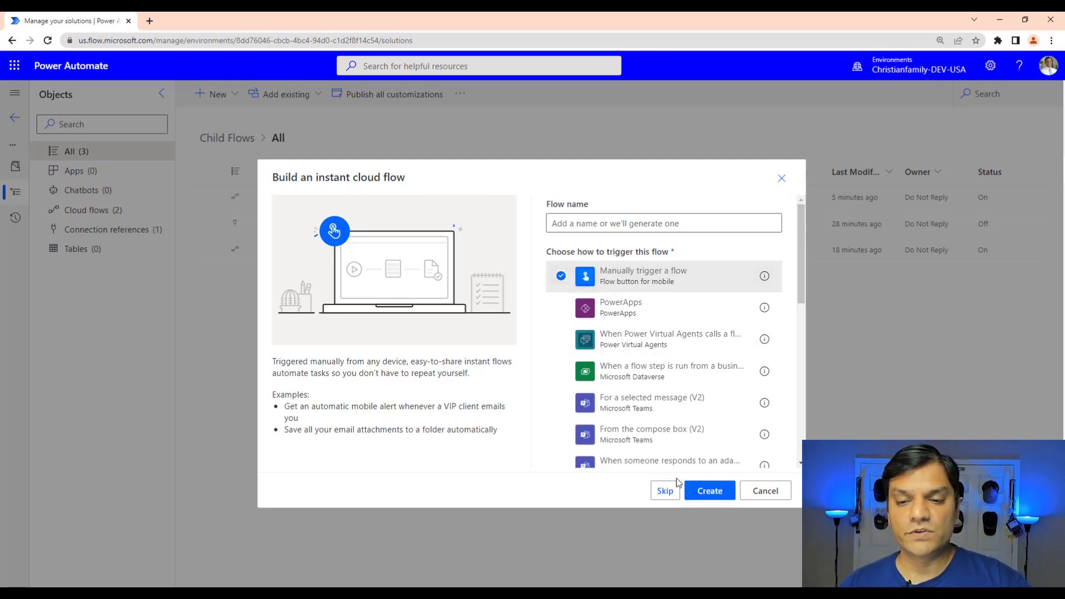
click(718, 492)
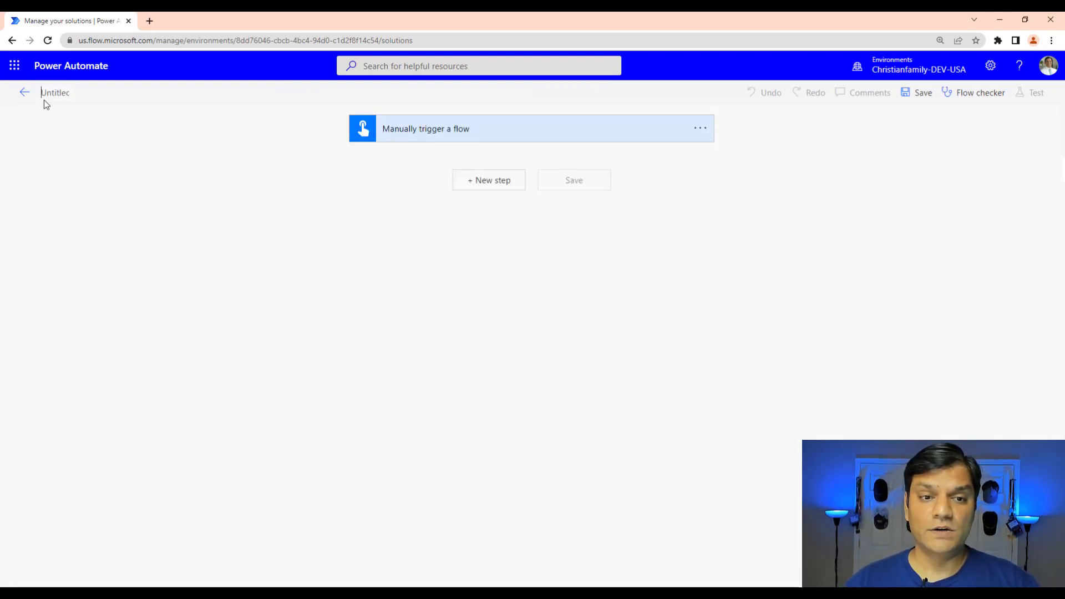
text(Get Image of LEGO Part Number)
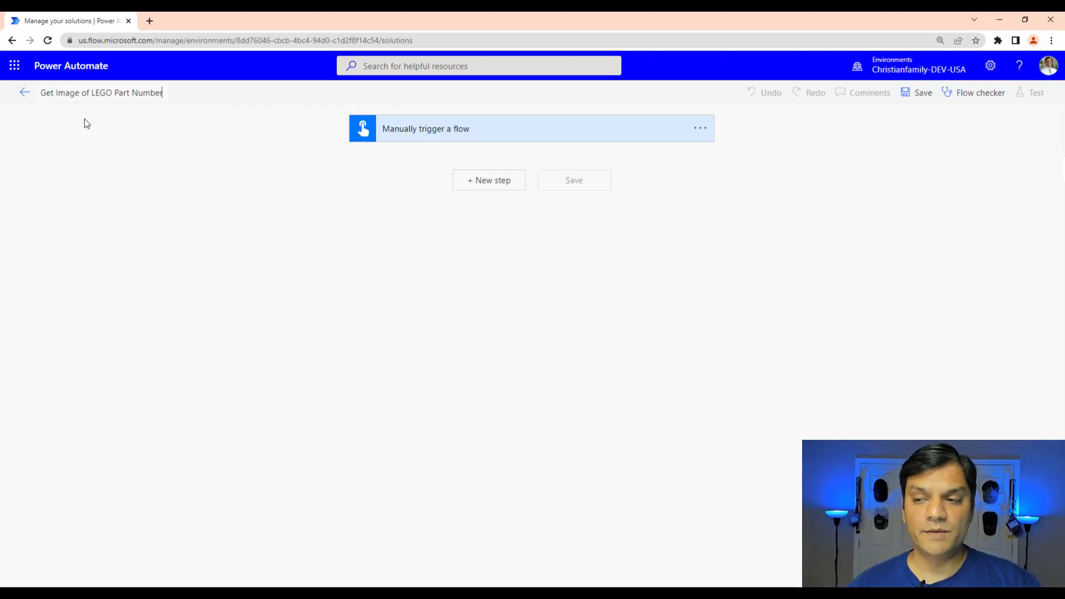
Add a text input named LegoPartNo to the manual trigger
click(512, 136)
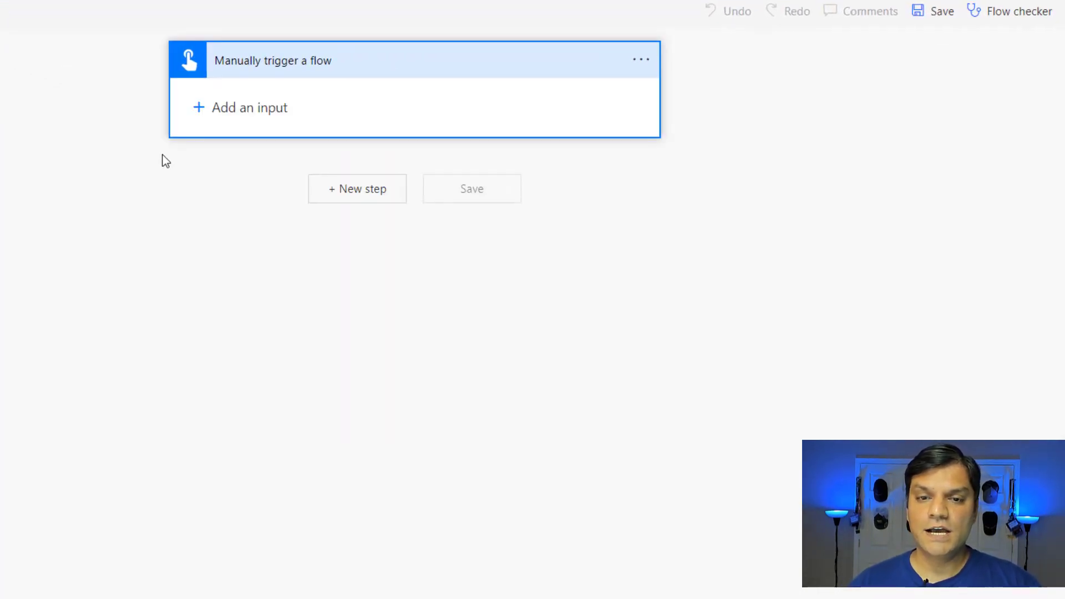
click(223, 102)
click(215, 133)
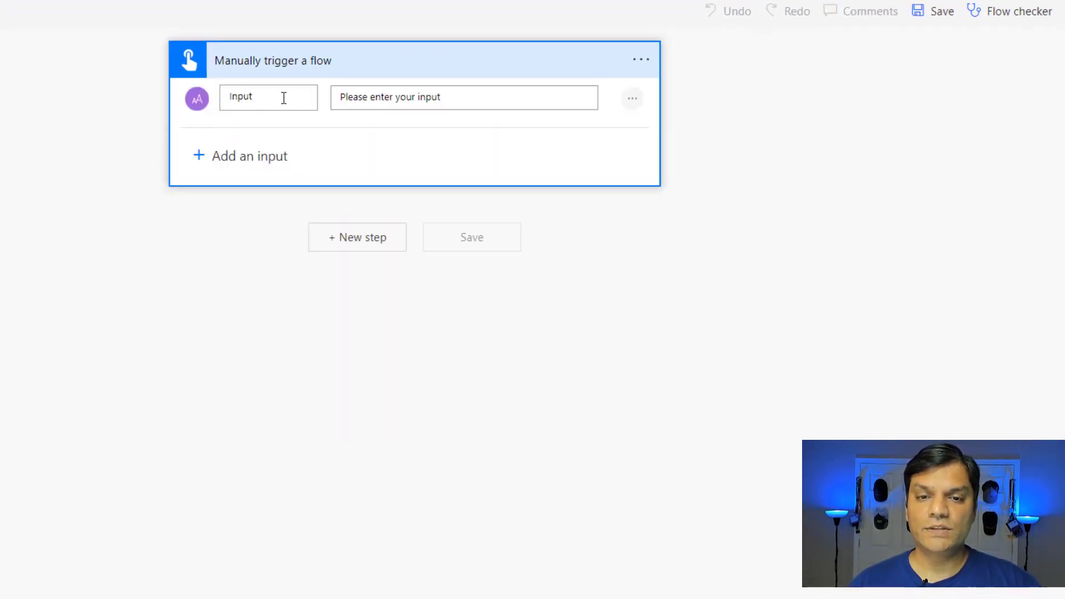
drag(283, 97, 168, 94)
text(Lego)
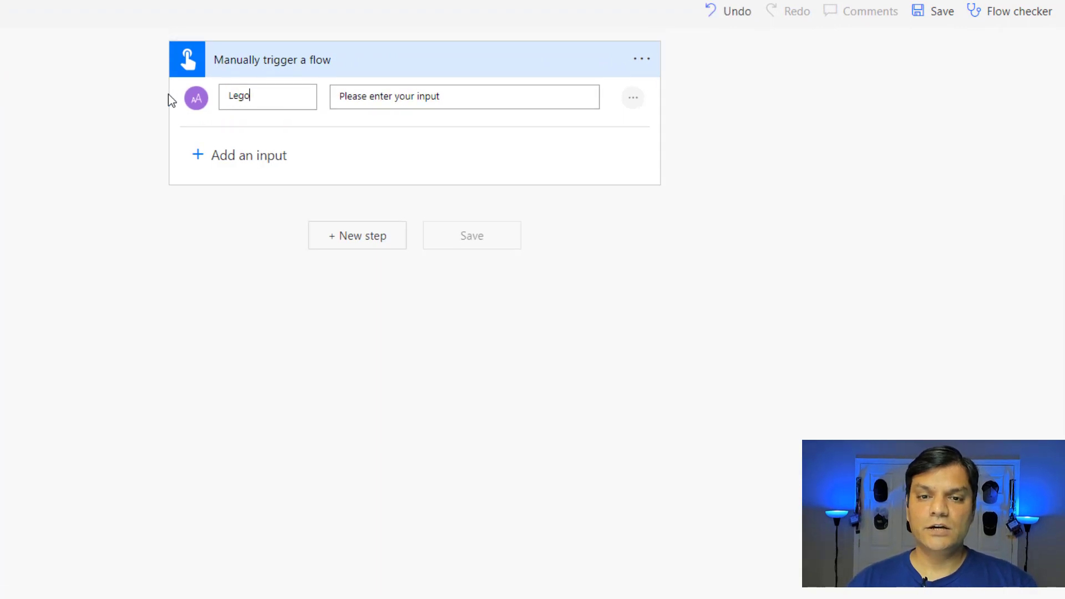
text(PartNo)
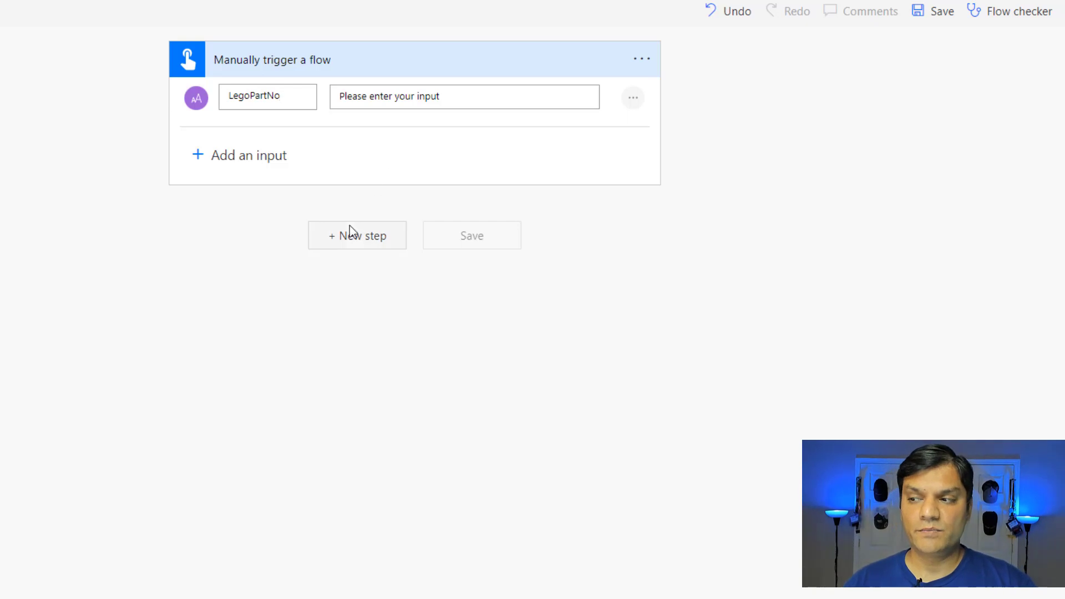
Add the Office 365 Users action "Get my profile (V2)" after the trigger
click(357, 243)
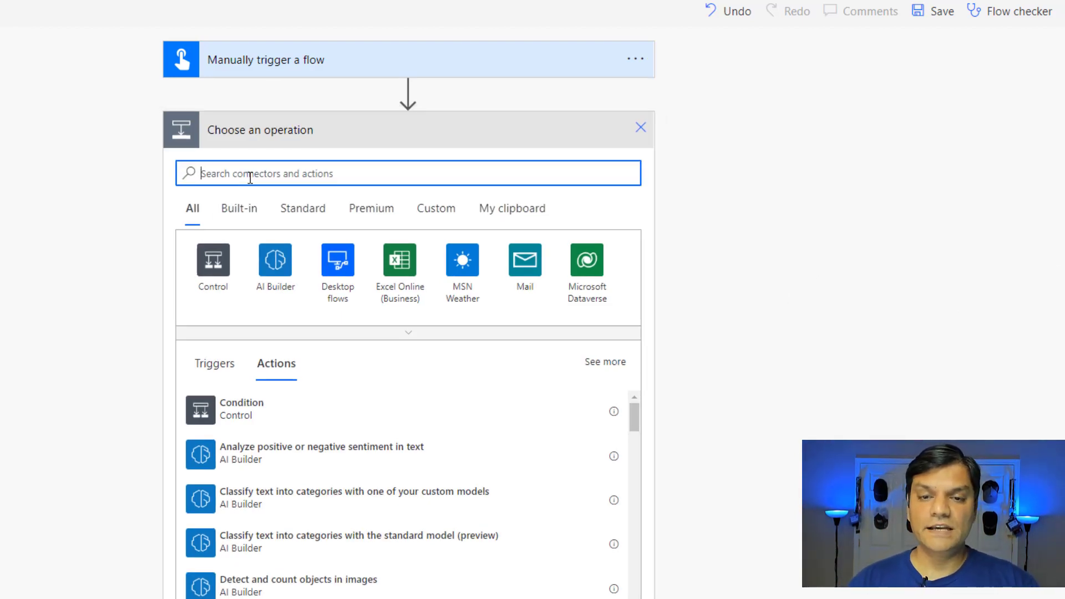
text(get my pro)
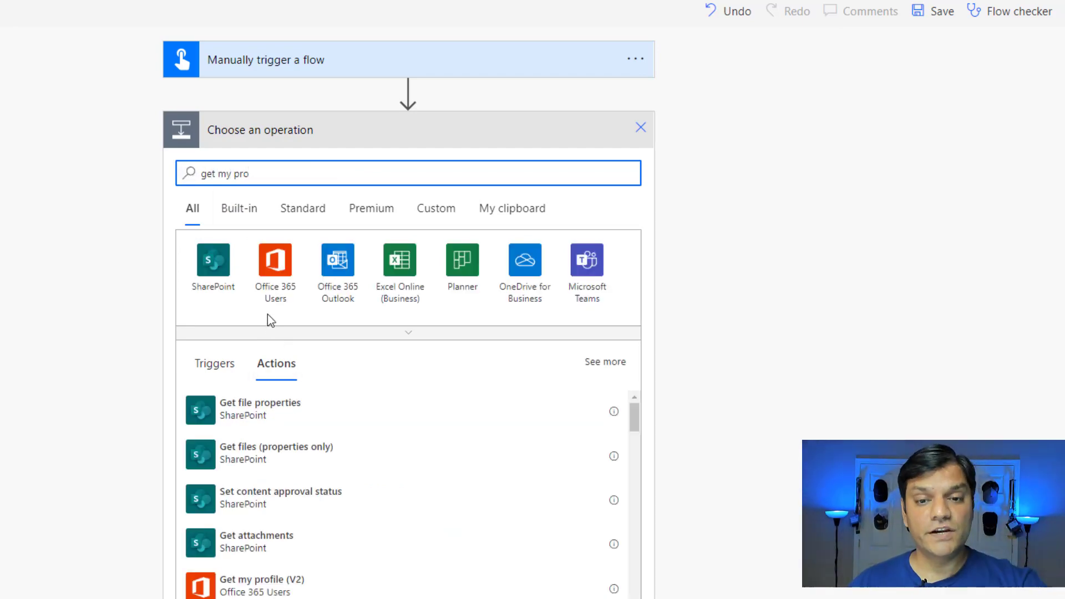
click(274, 294)
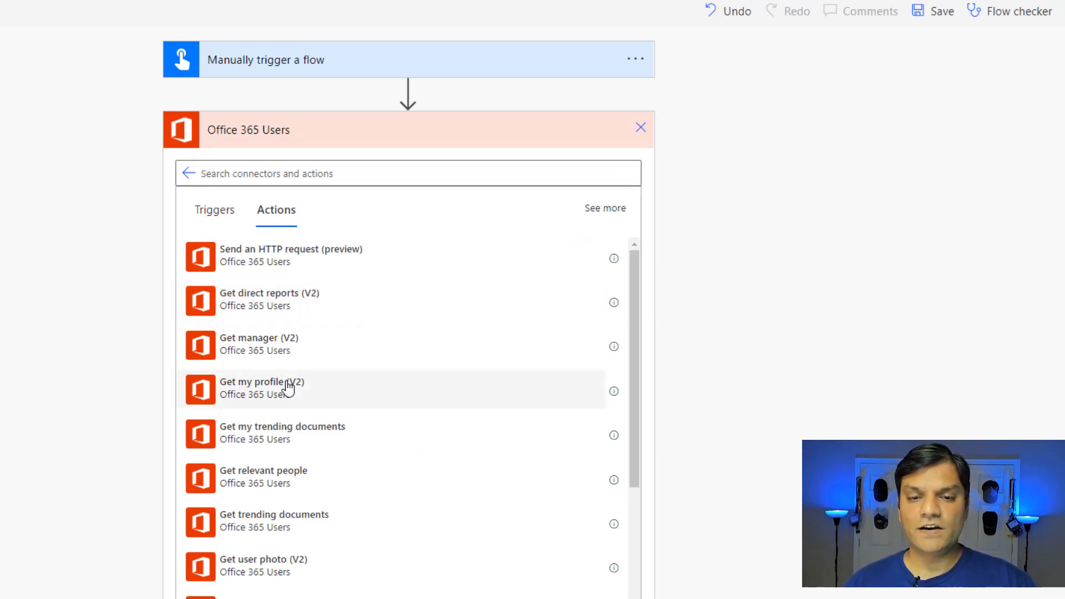
click(288, 389)
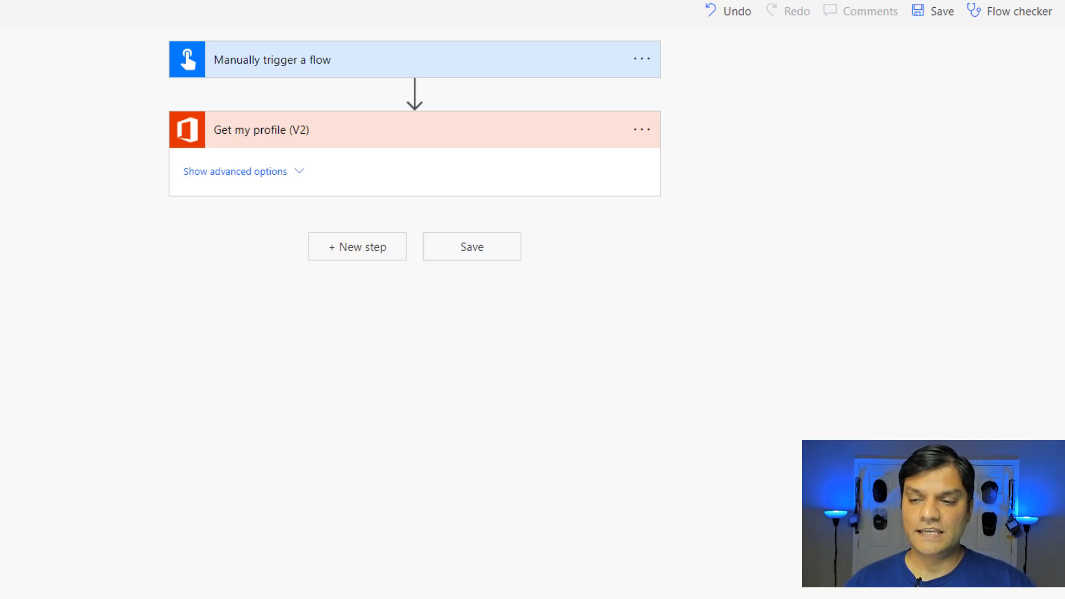
Add a "Run a Child Flow" action after the profile action and select "HTTP call for LEGO Part Information" as its child flow
click(352, 252)
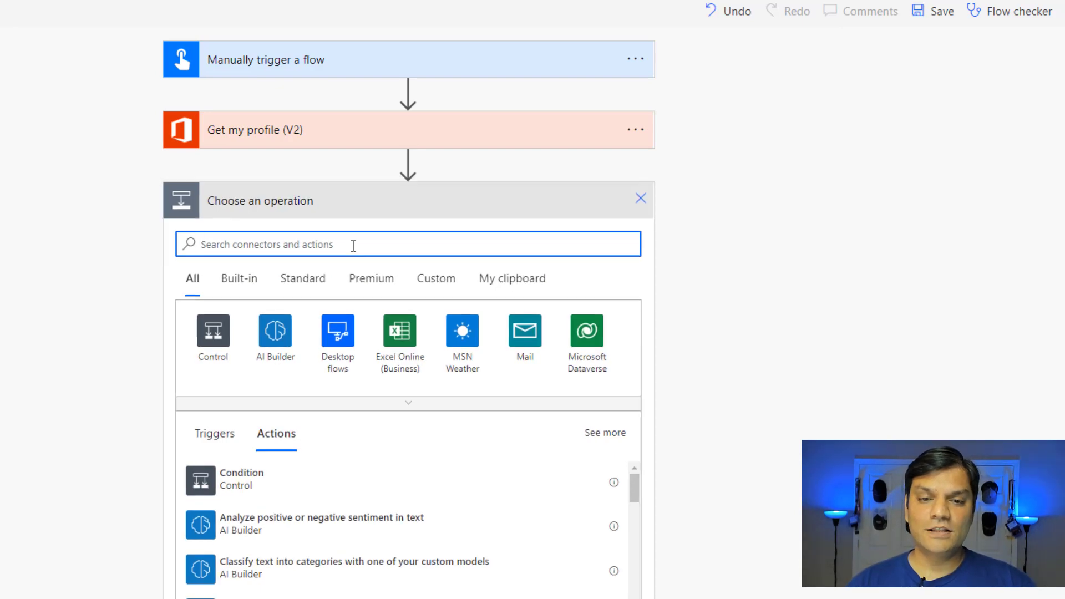
text(run a child)
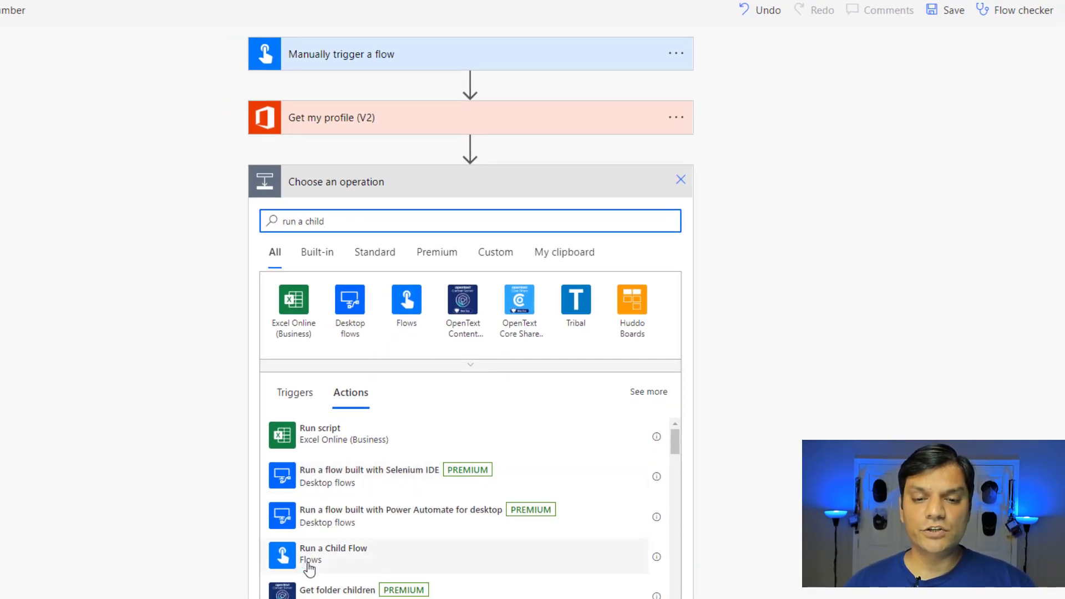
click(342, 557)
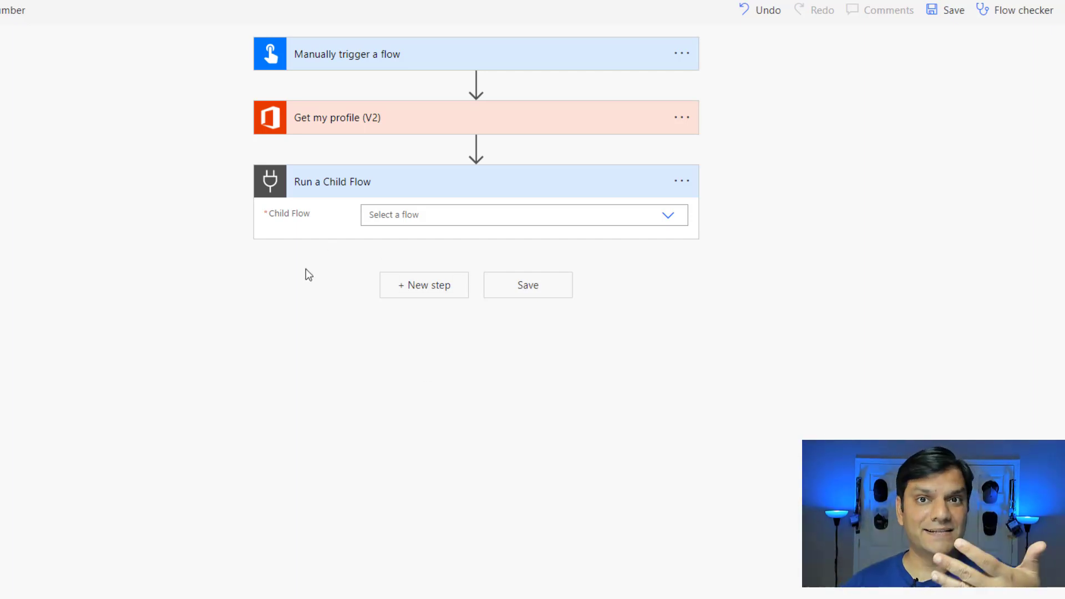
click(673, 218)
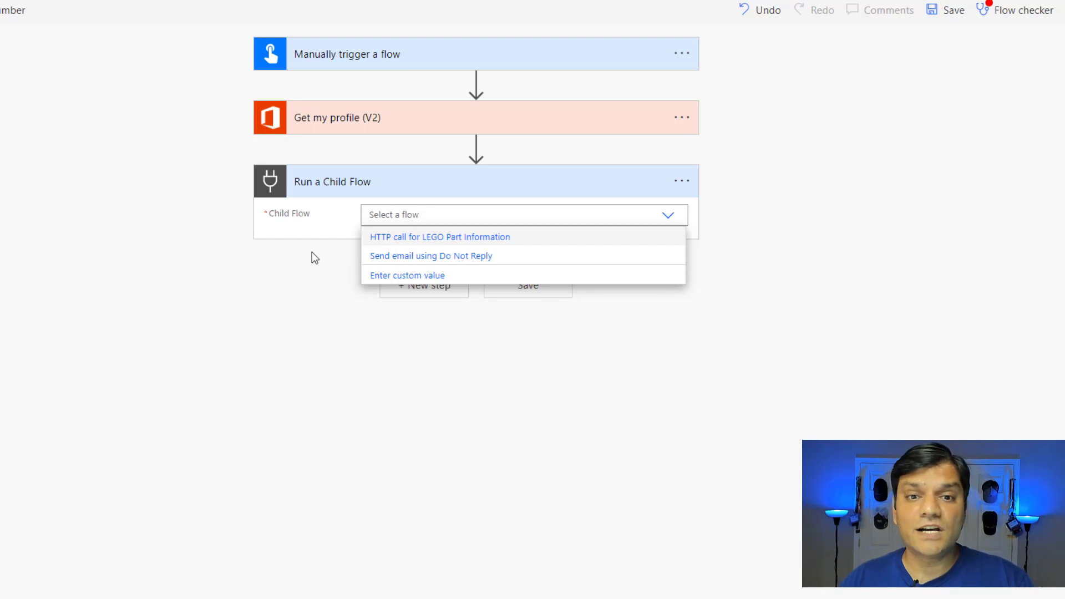
click(407, 238)
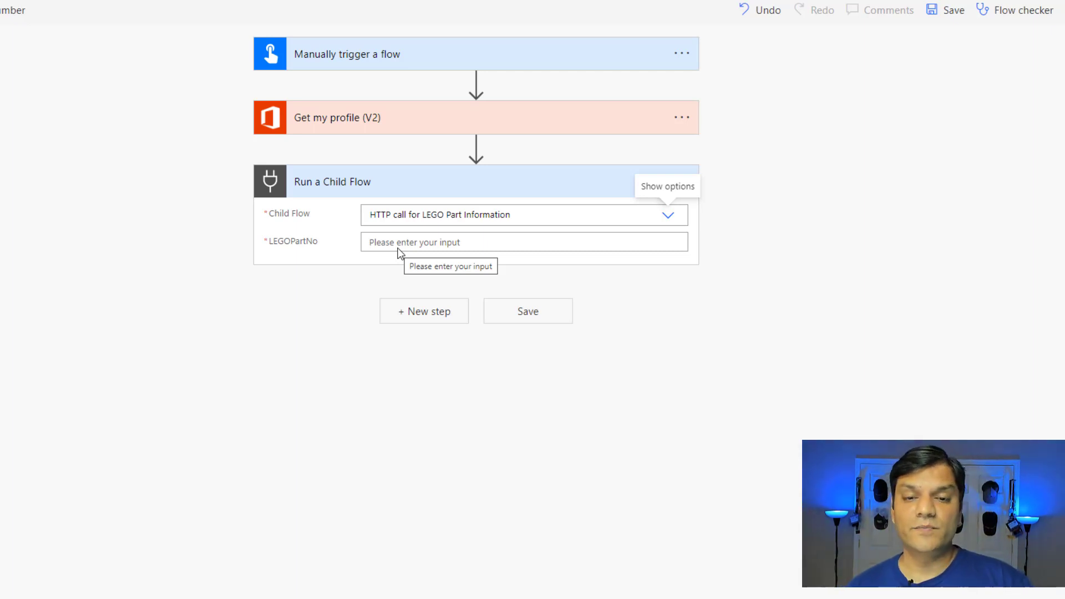
Pass the trigger's LegoPartNo dynamic value to the LEGOPartNo input of the Run a Child Flow action
click(401, 243)
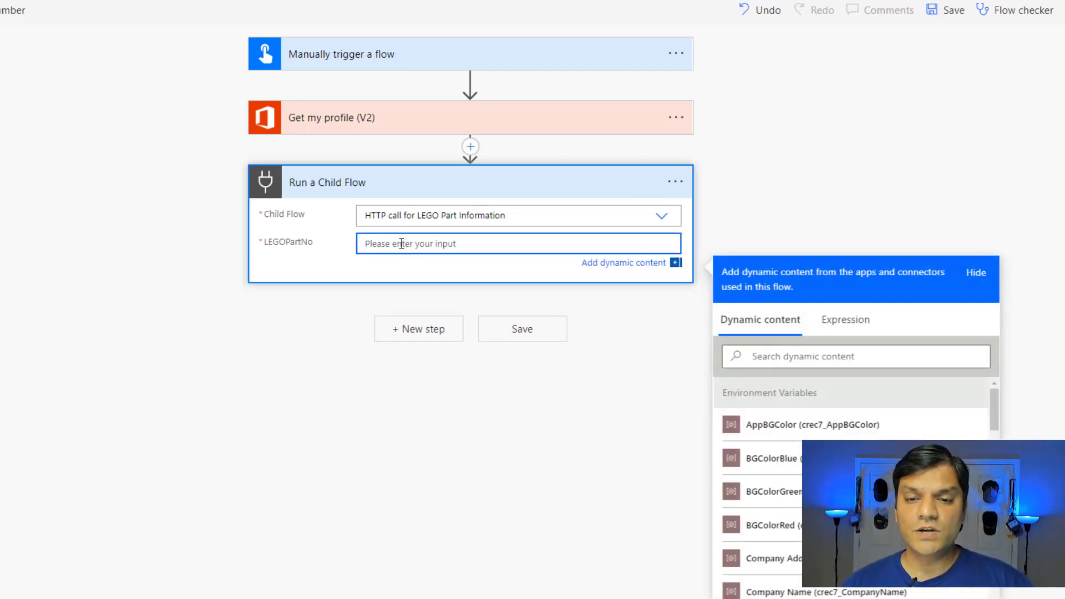
scroll(1047, 381, down, 1)
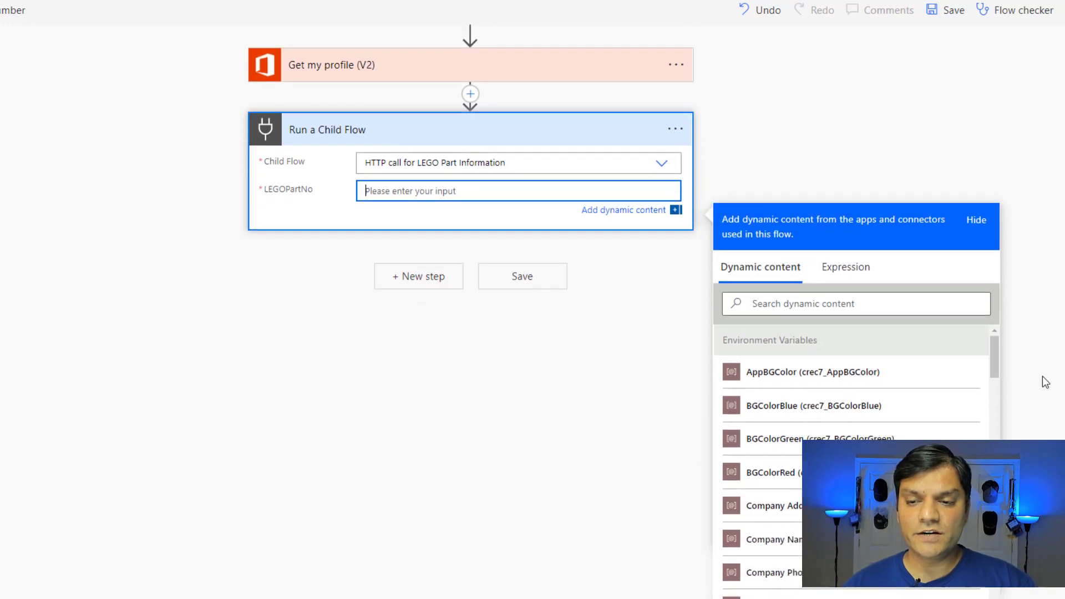
click(995, 375)
drag(996, 375, 997, 592)
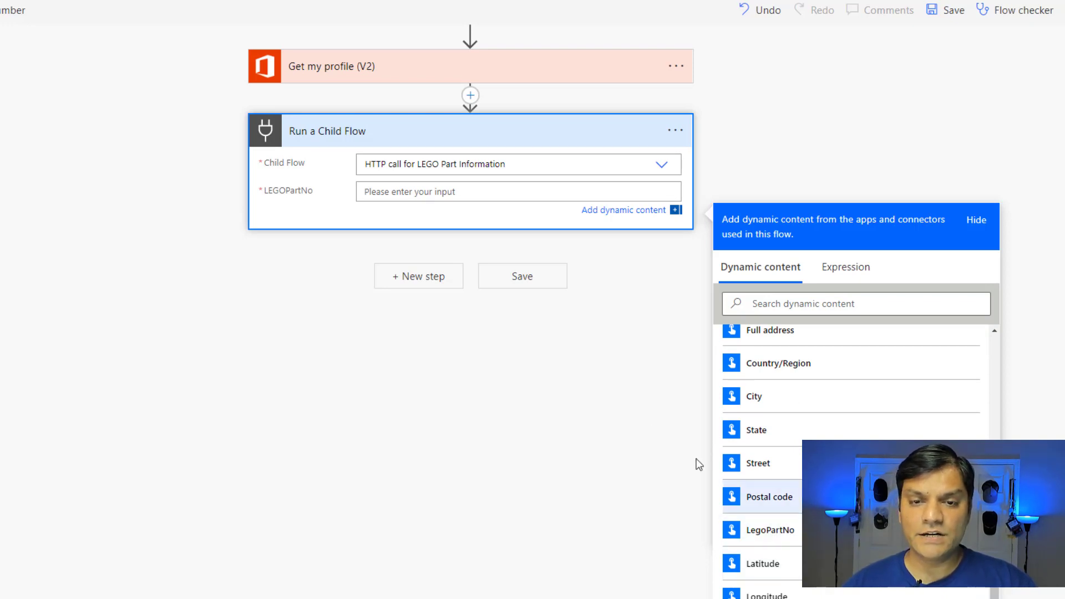
click(770, 530)
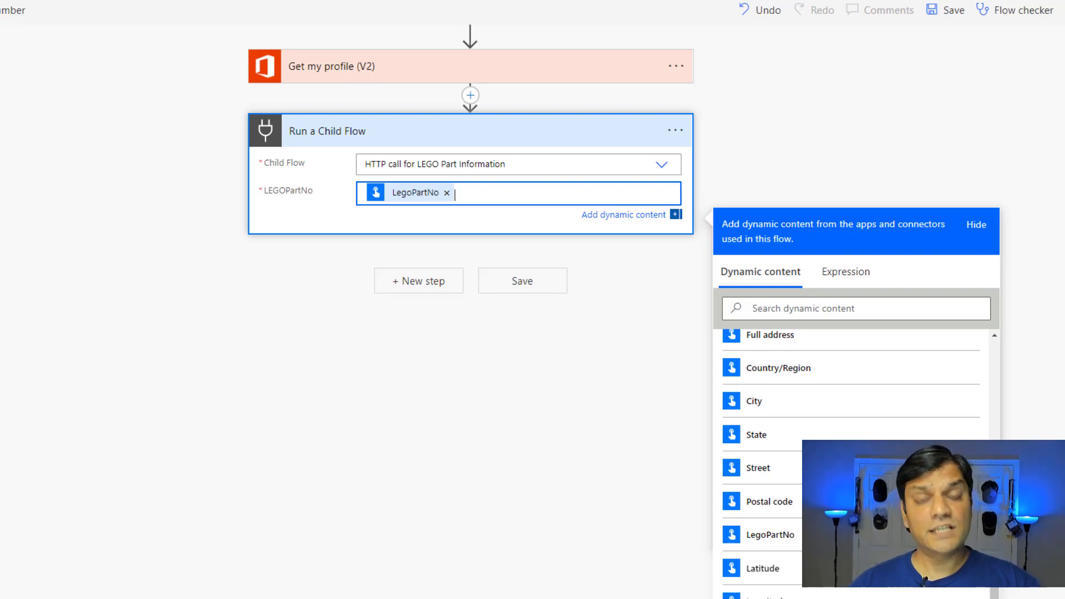
Add a second "Run a Child Flow" action after the first one and select "Send email using Do Not Reply" as its child flow
click(393, 278)
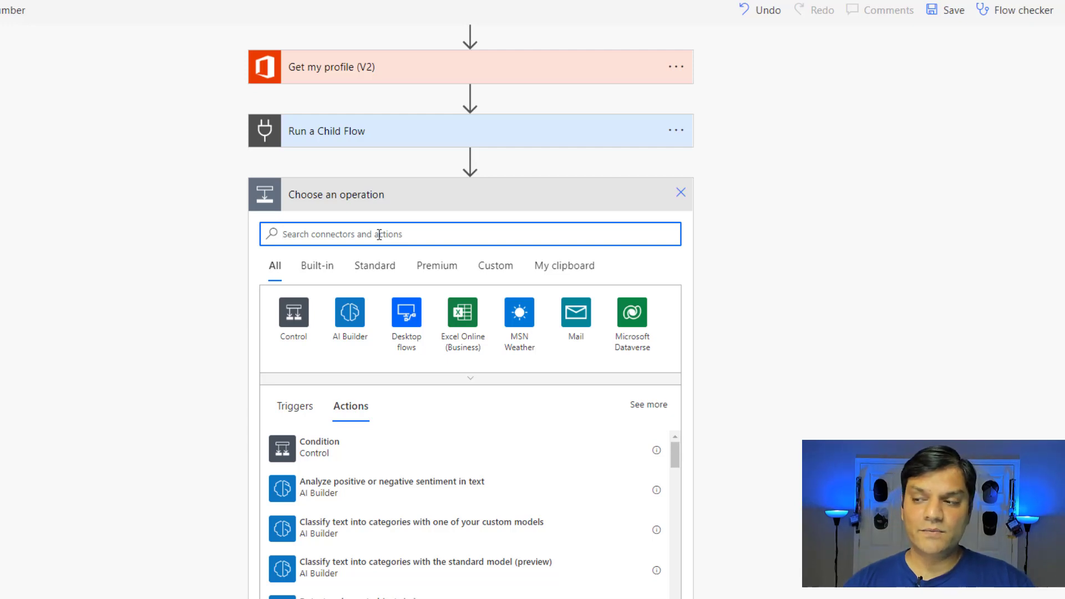
text(run a child f)
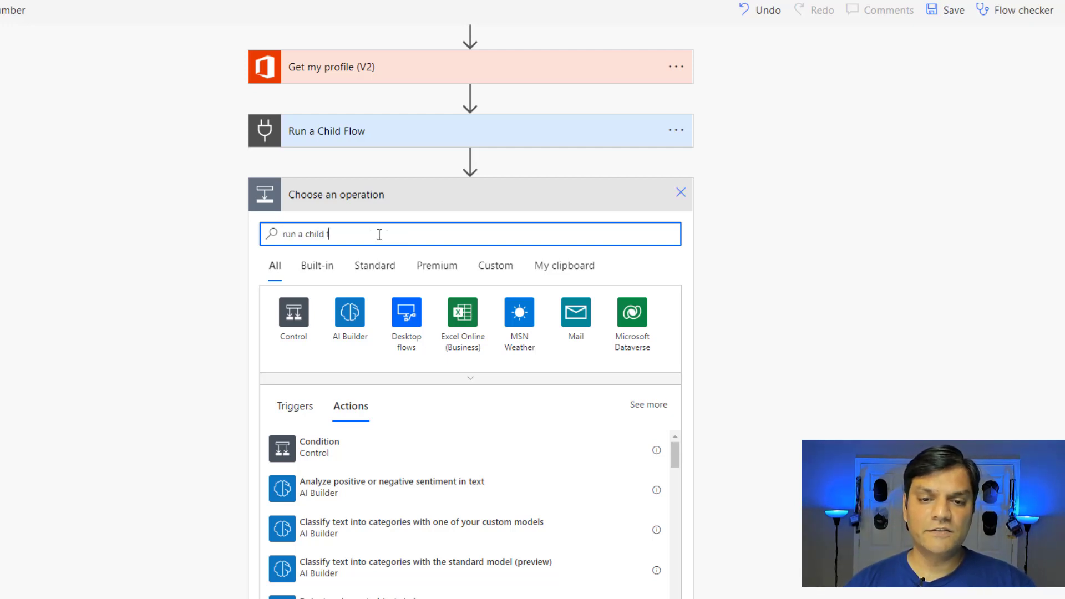
text(low)
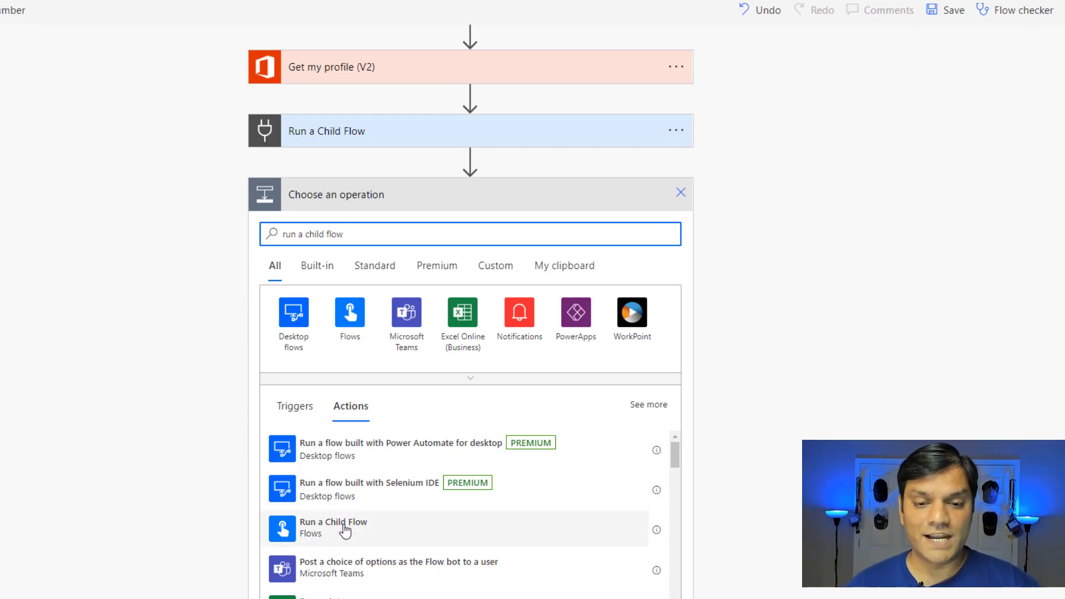
click(345, 530)
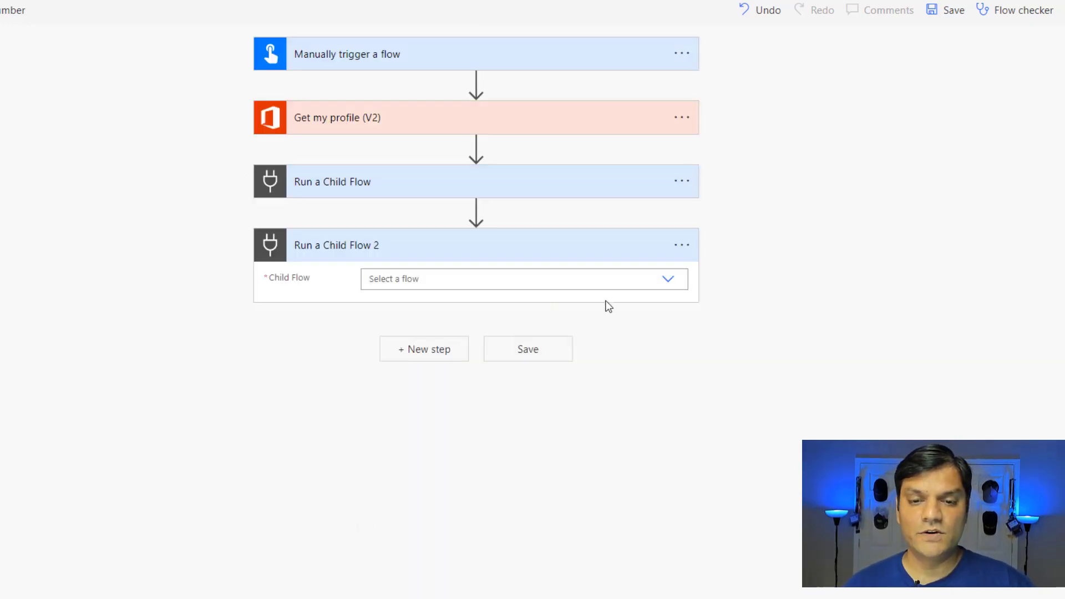
click(664, 282)
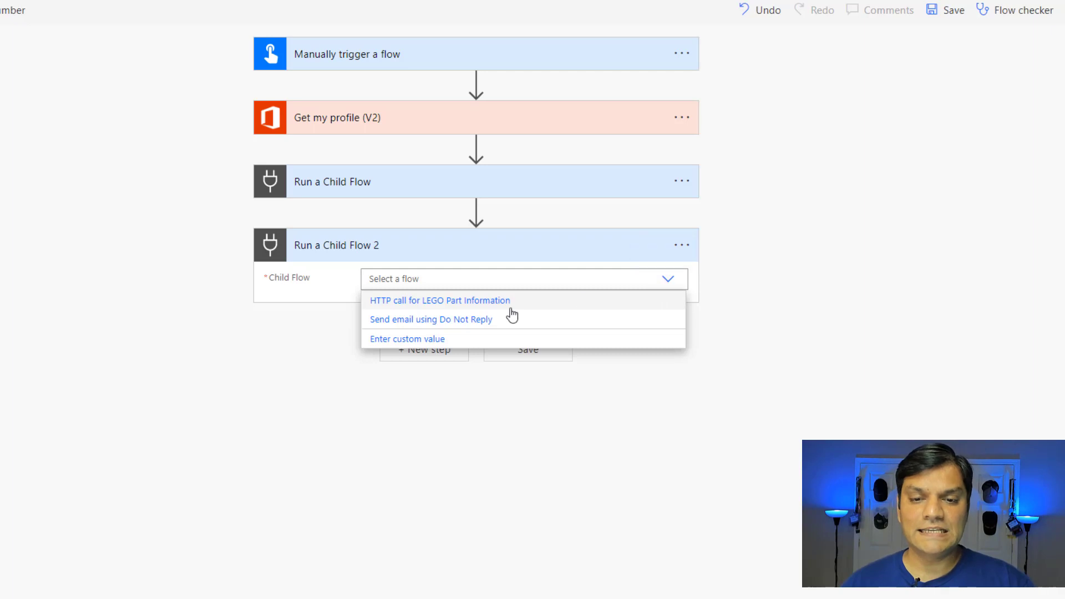
click(438, 325)
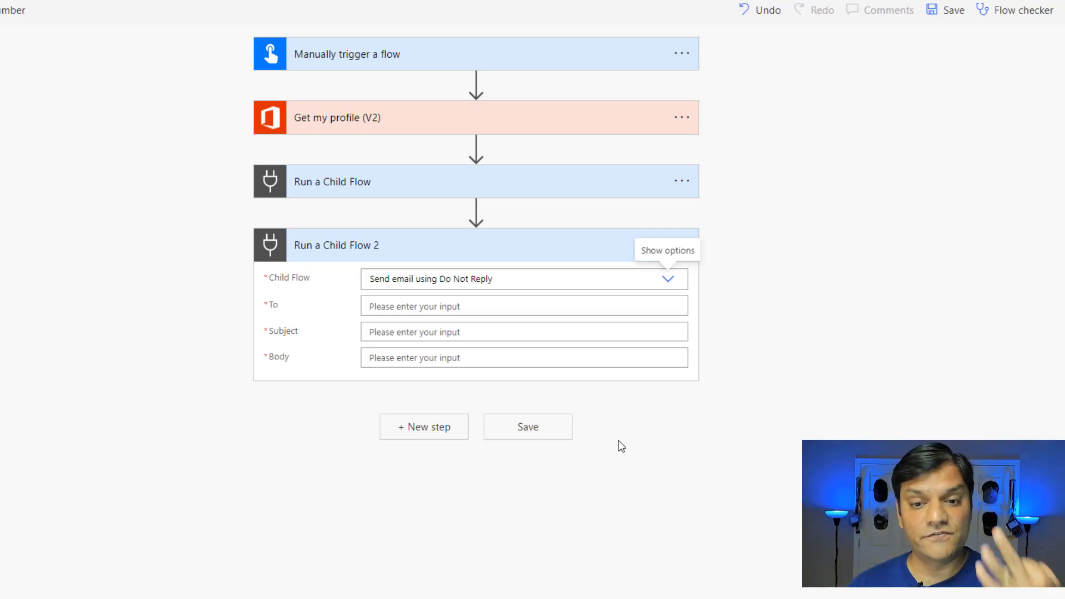
Fill the email child flow's To input with the profile's Mail value, followed by a semicolon and the second recipient's e-mail address
click(552, 307)
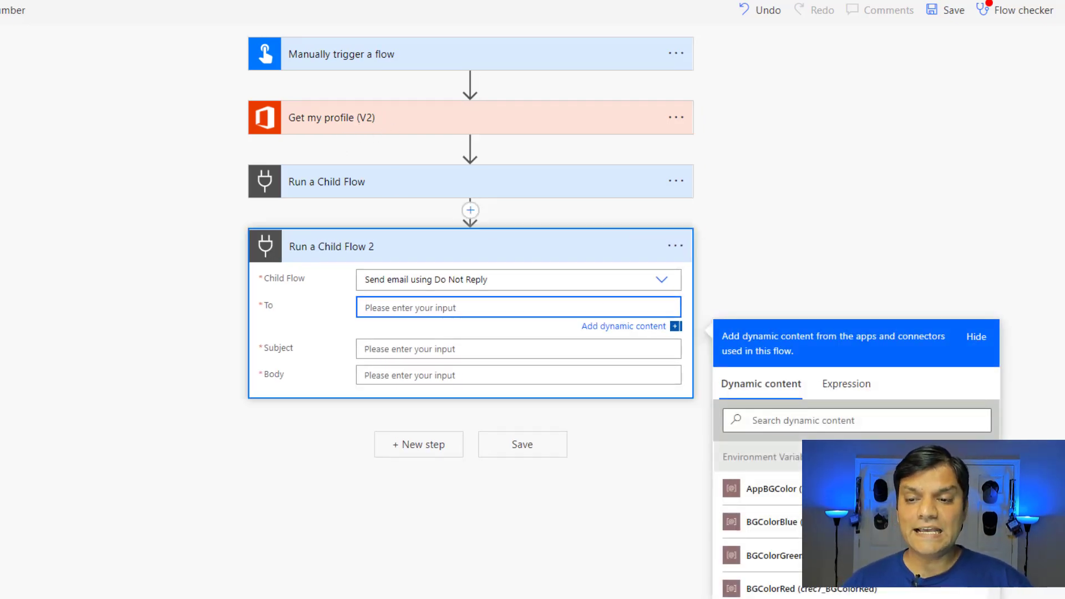
scroll(1008, 431, down, 2)
drag(993, 367, 993, 459)
click(765, 465)
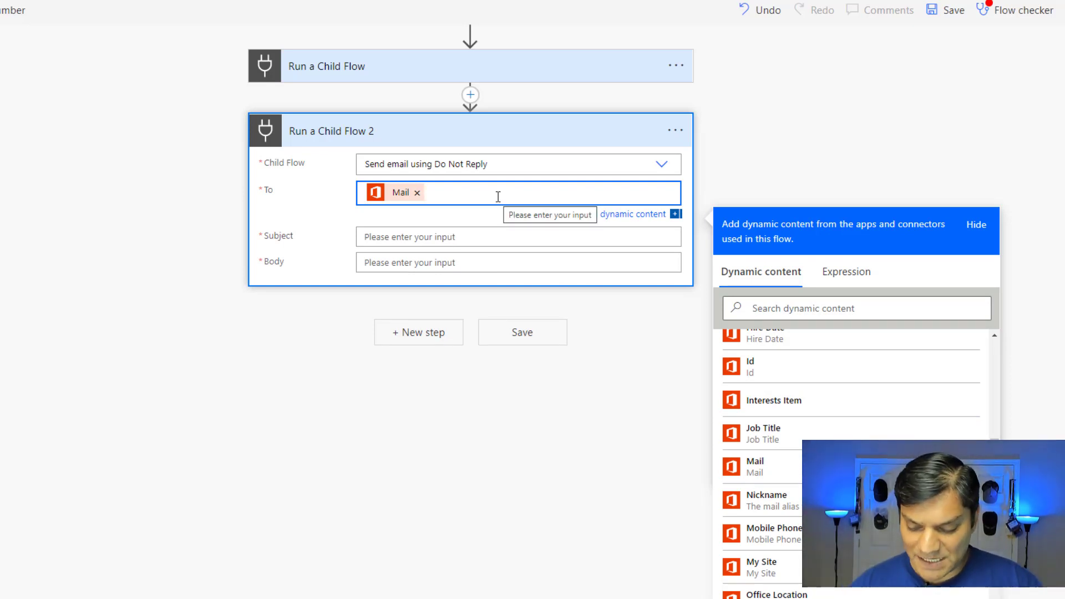
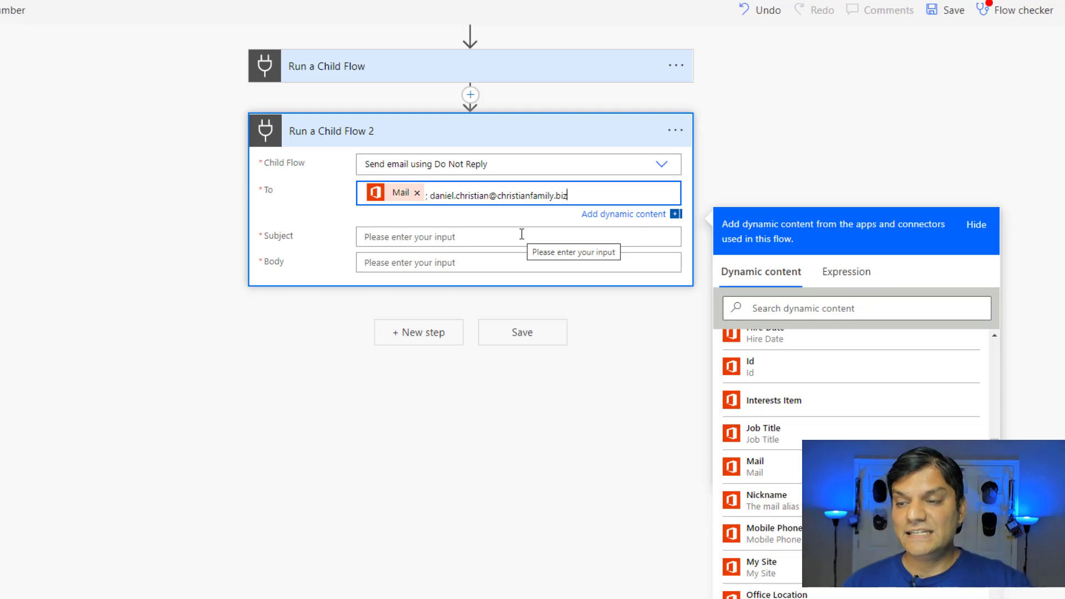
Set the email child flow's Subject to "The image of the LEGO part number you requested"
click(499, 231)
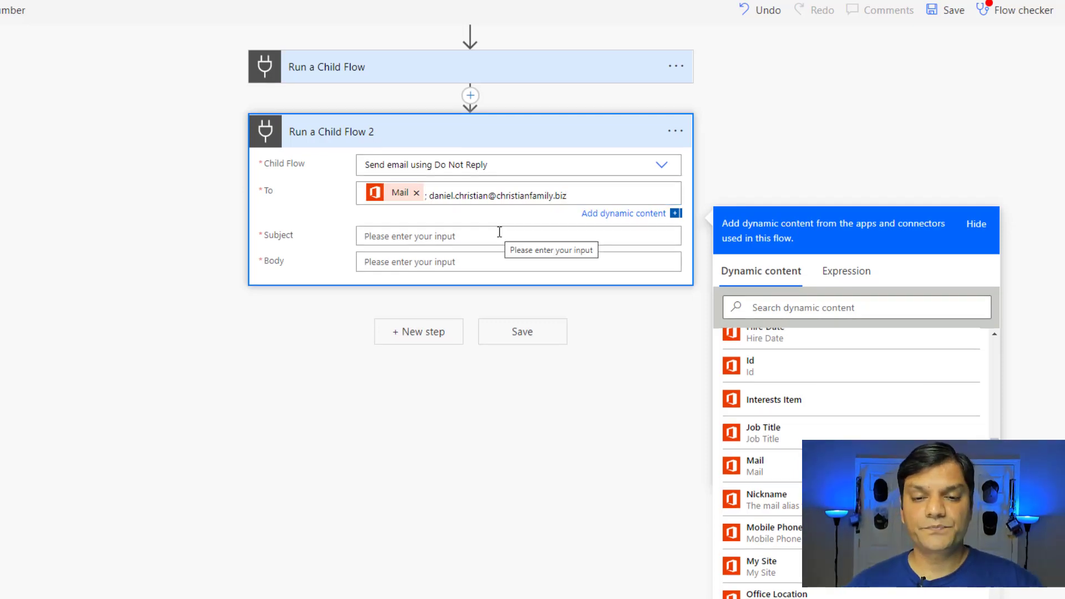
text(The image of the LEGO part number you requested)
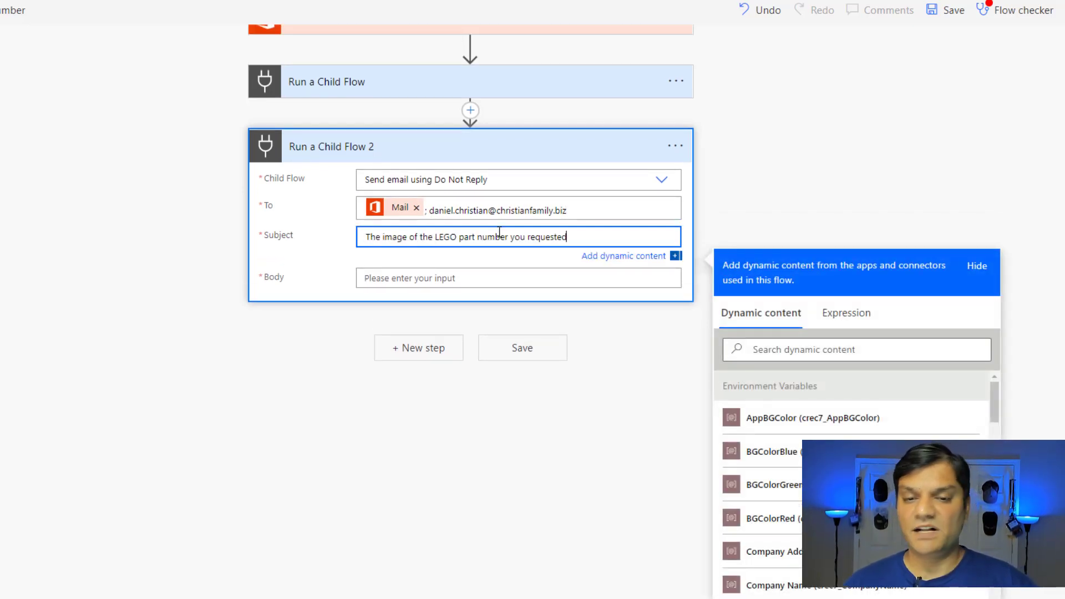
Begin the email Body with the greeting "Hi", the profile's Display Name value and a comma on its own line
click(486, 279)
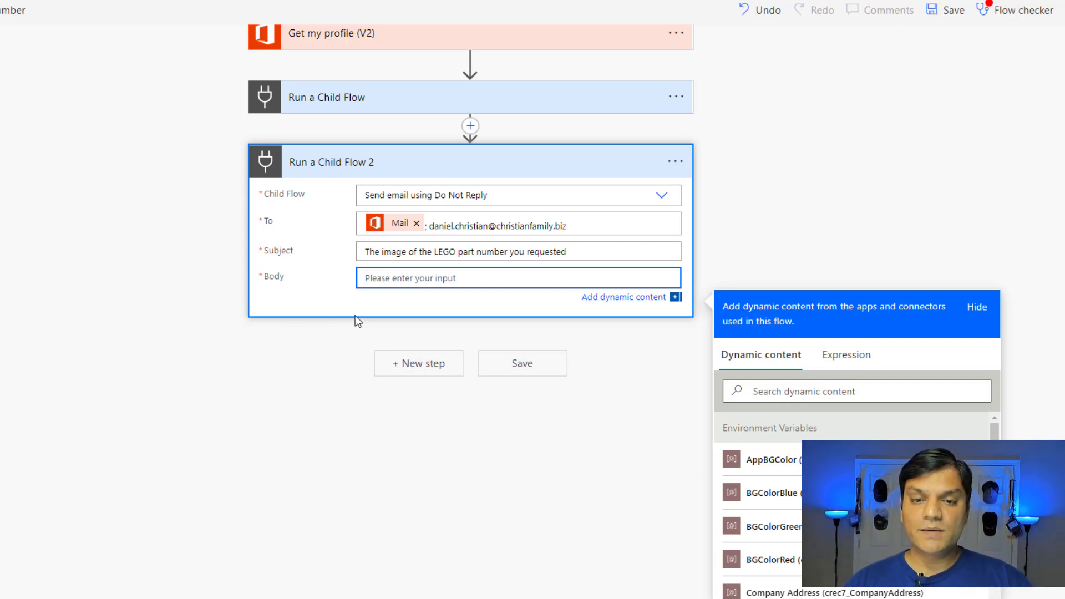
text(Hi)
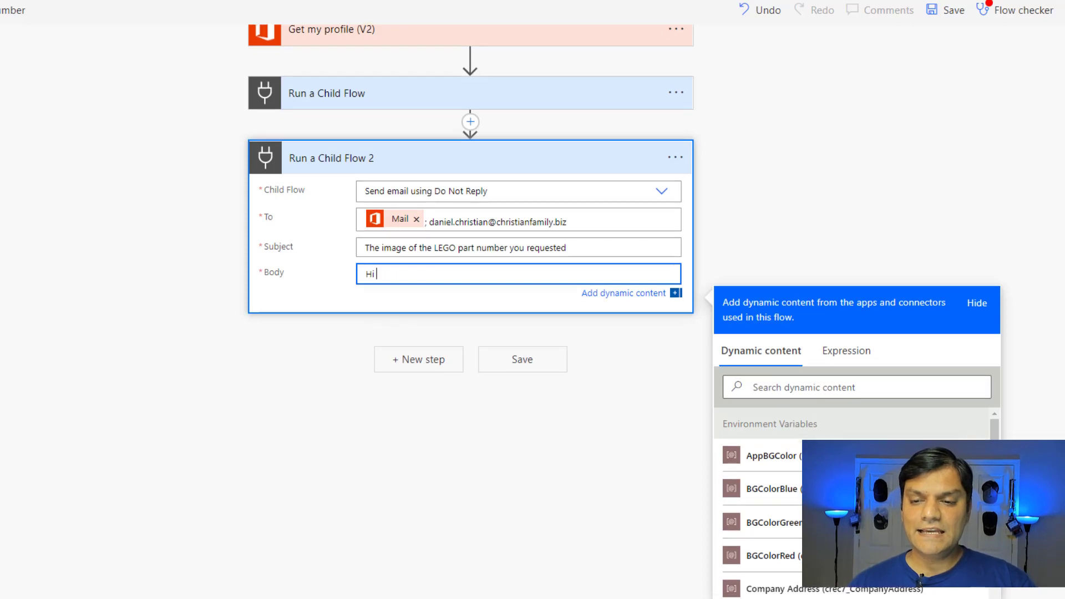
scroll(974, 341, down, 2)
drag(993, 354, 997, 414)
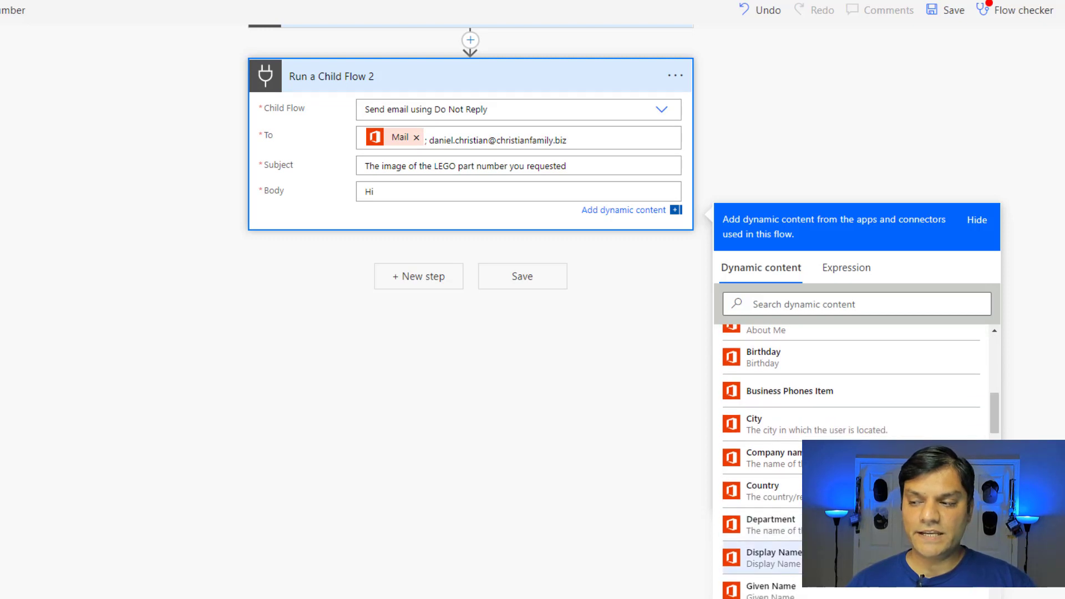
click(774, 558)
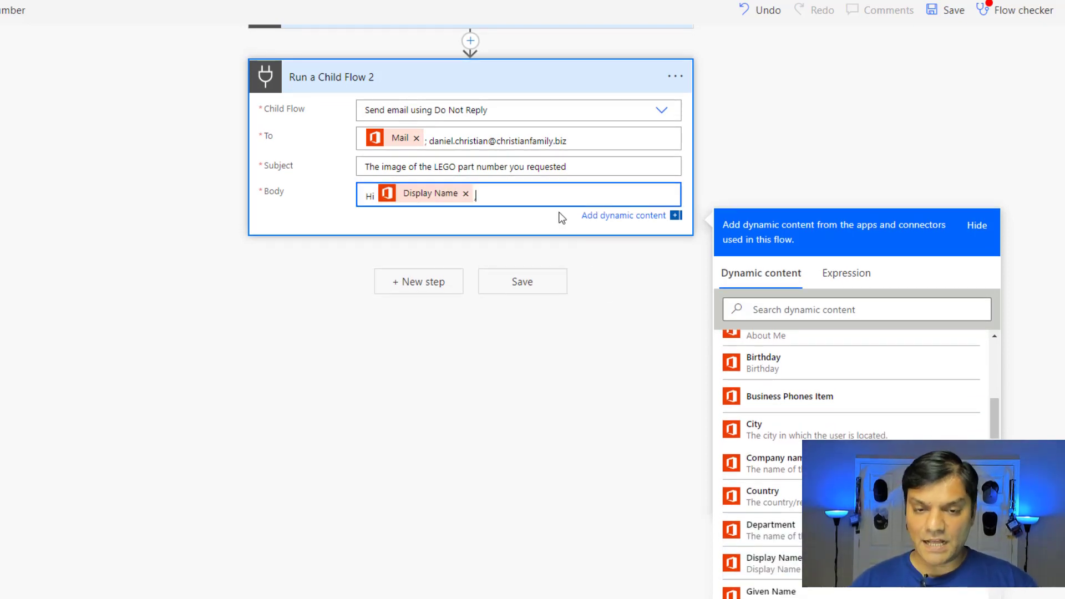
text(,)
key(Return)
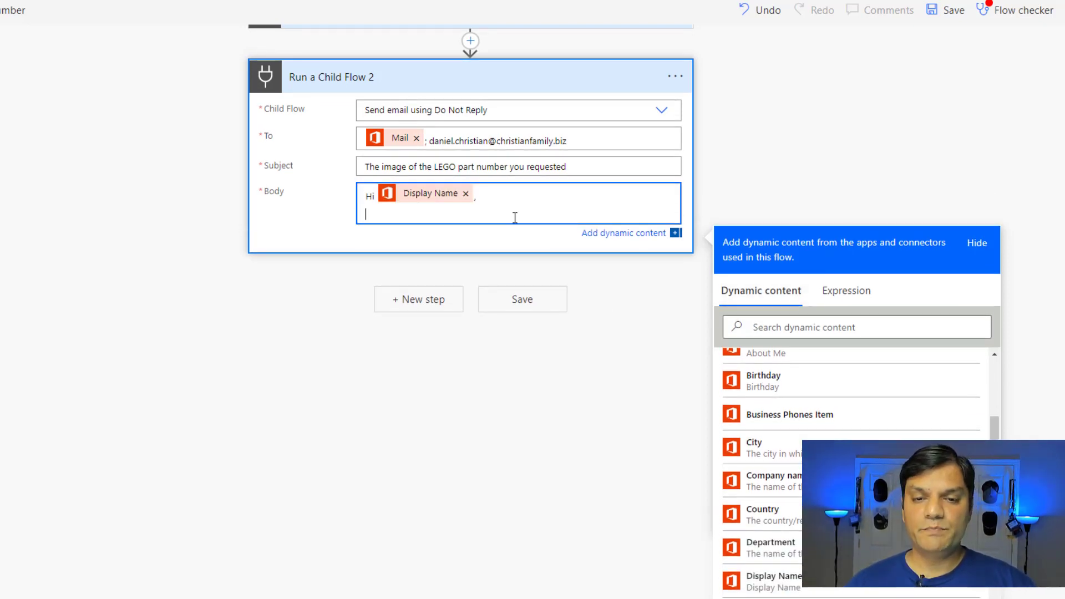
Add the Body line "Below is the image of the LEGO part no", the trigger's LegoPartNo value and "you requested."
text(Below is the image of the LEGO part no)
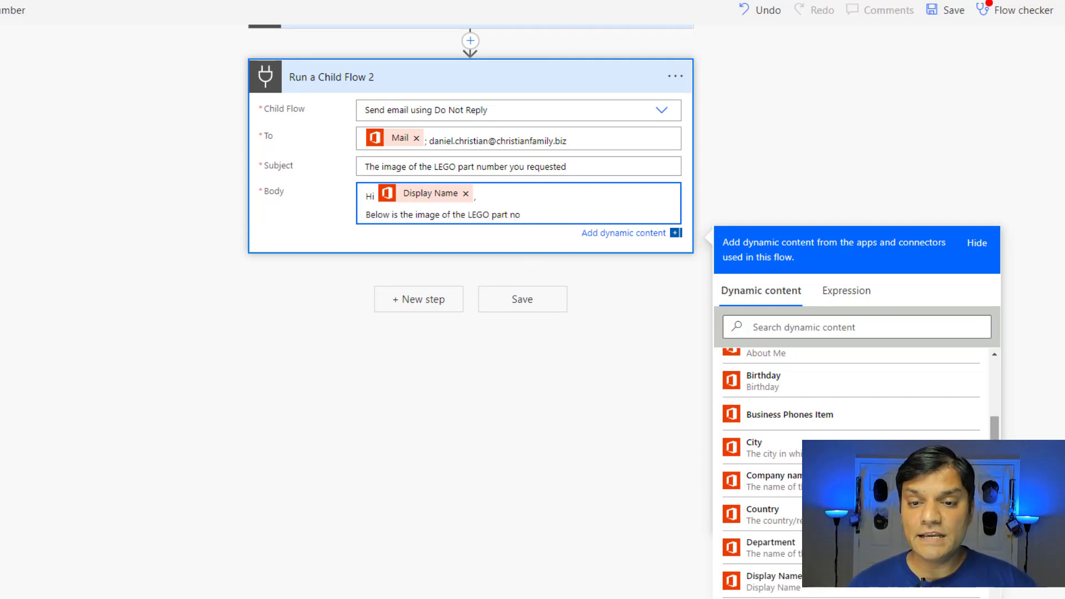
drag(995, 440, 994, 511)
scroll(1020, 511, down, 1)
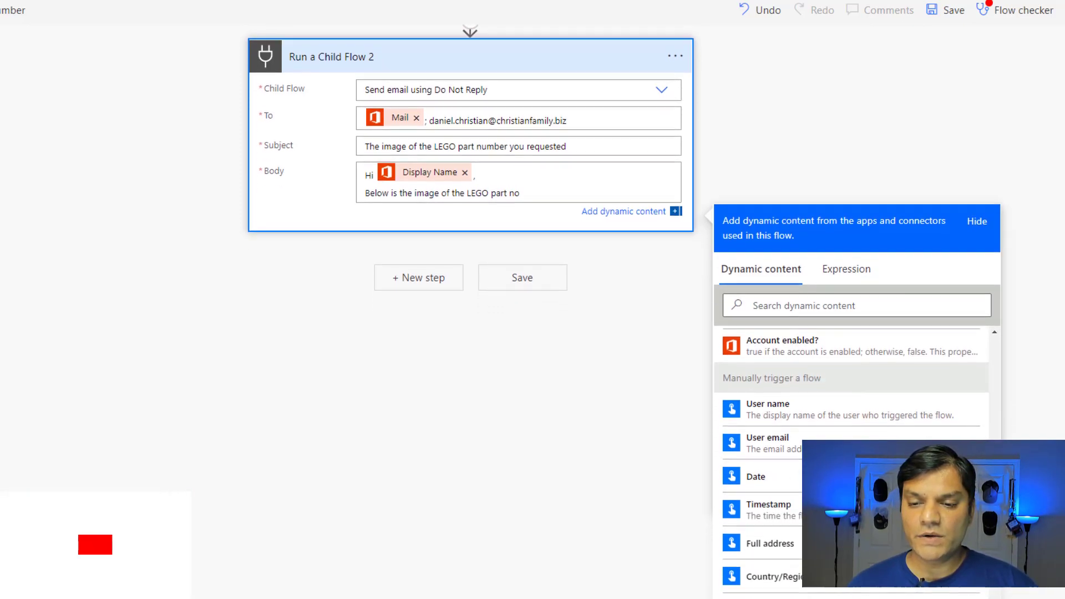
scroll(857, 592, down, 4)
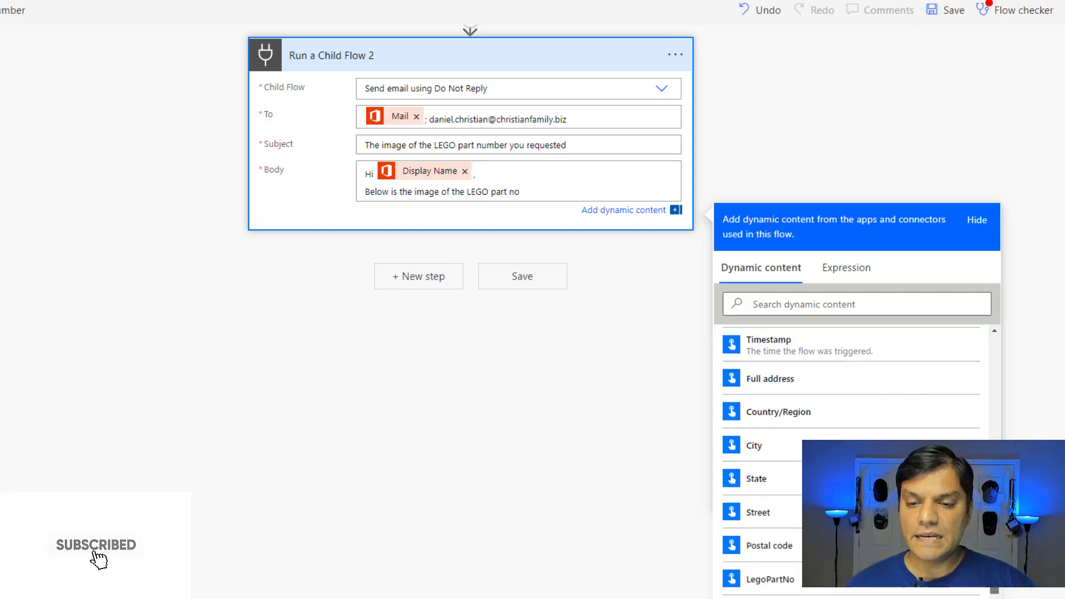
click(857, 589)
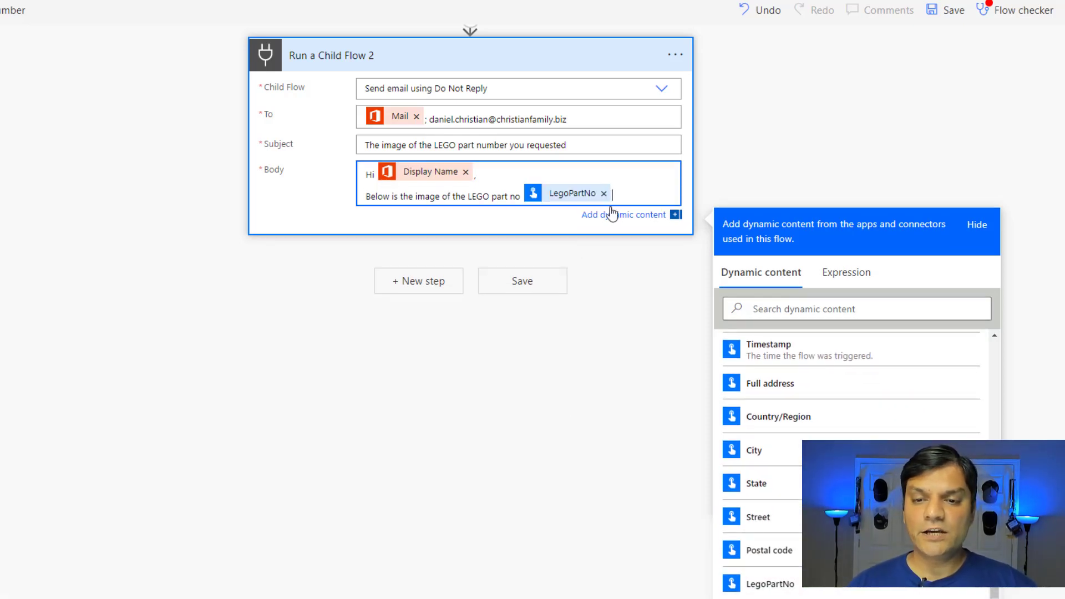
text(you reques)
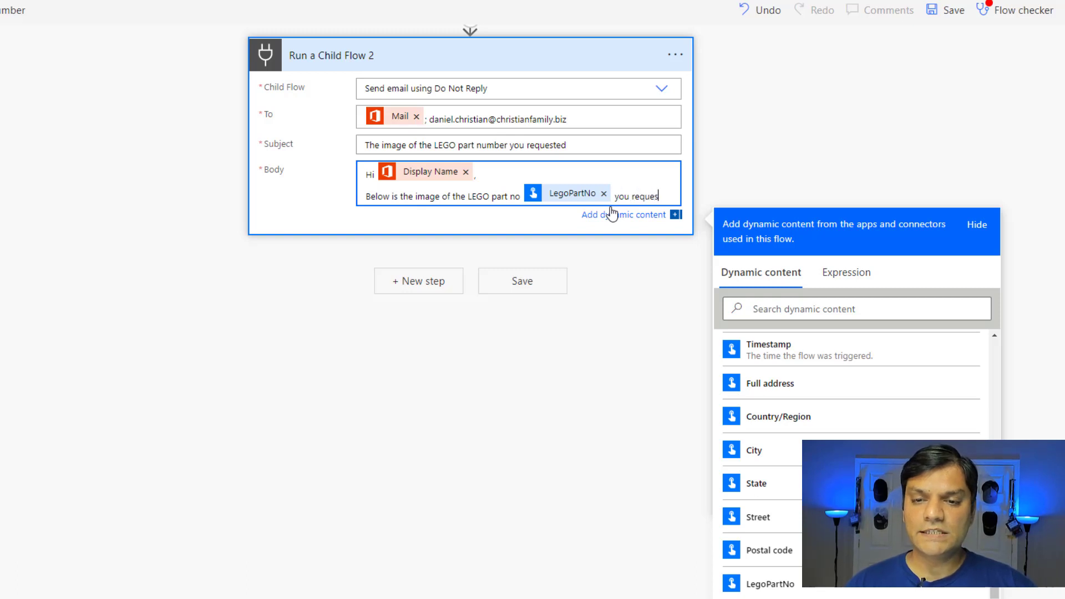
text(ted.)
key(Return)
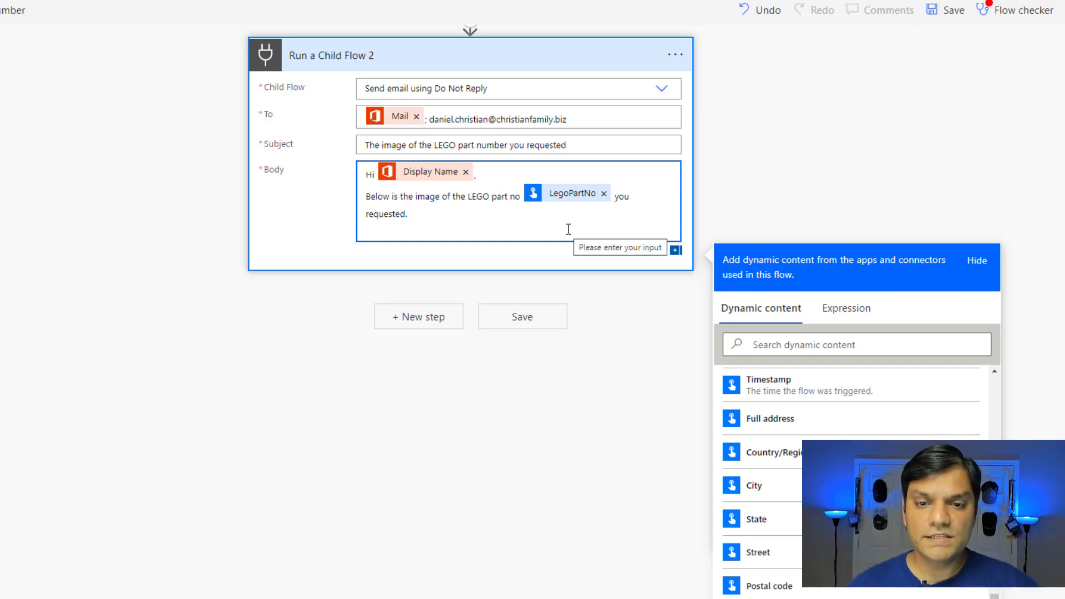
Below a blank line in the Body, paste an img tag with alt "Trulli", width 500, height 333, and insert the child flow's ImgURL as its src
key(Return)
text(<img src="" alt="Trulli" width="500" height="333">)
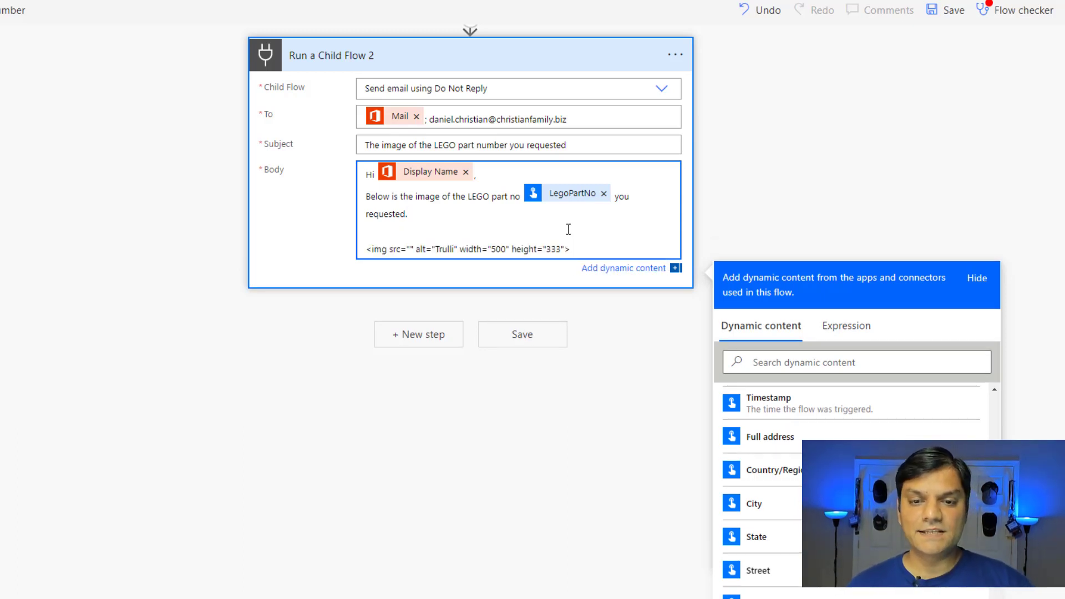
click(418, 249)
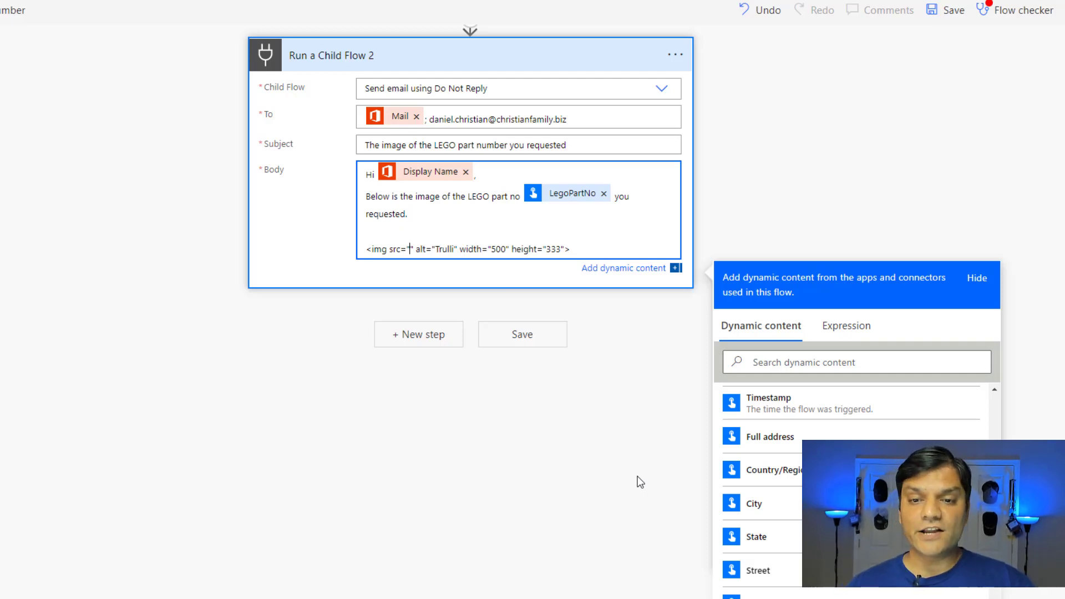
scroll(638, 476, down, 1)
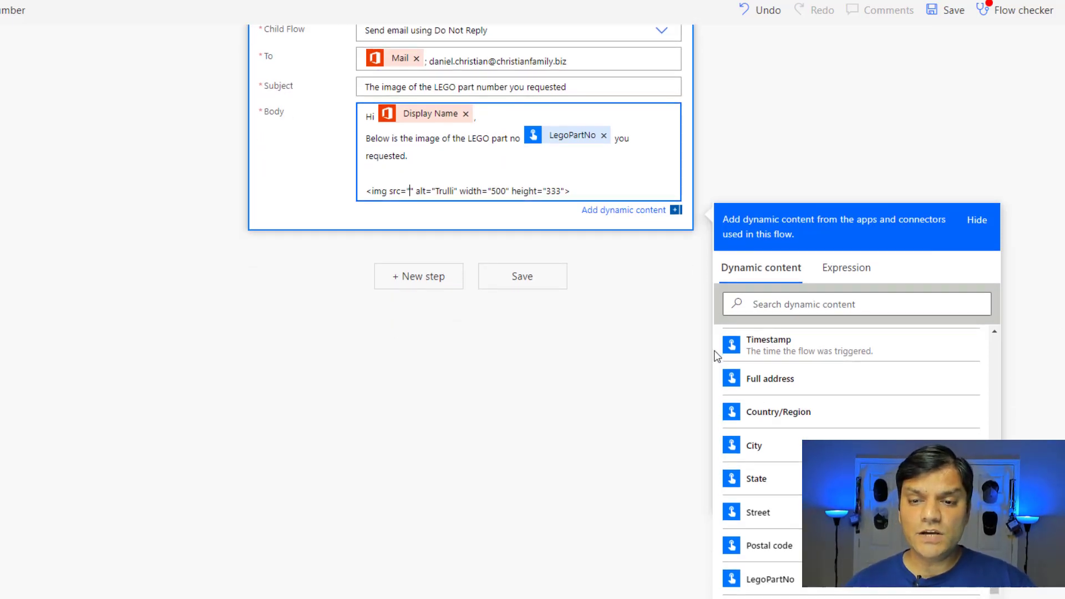
scroll(714, 351, up, 2)
scroll(594, 388, up, 5)
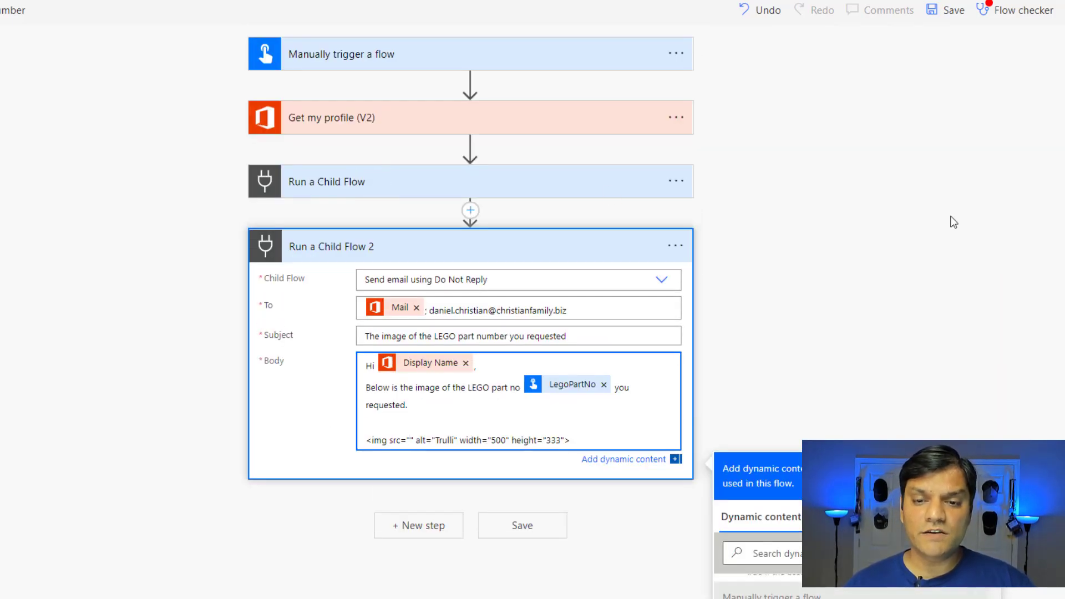
scroll(951, 220, down, 5)
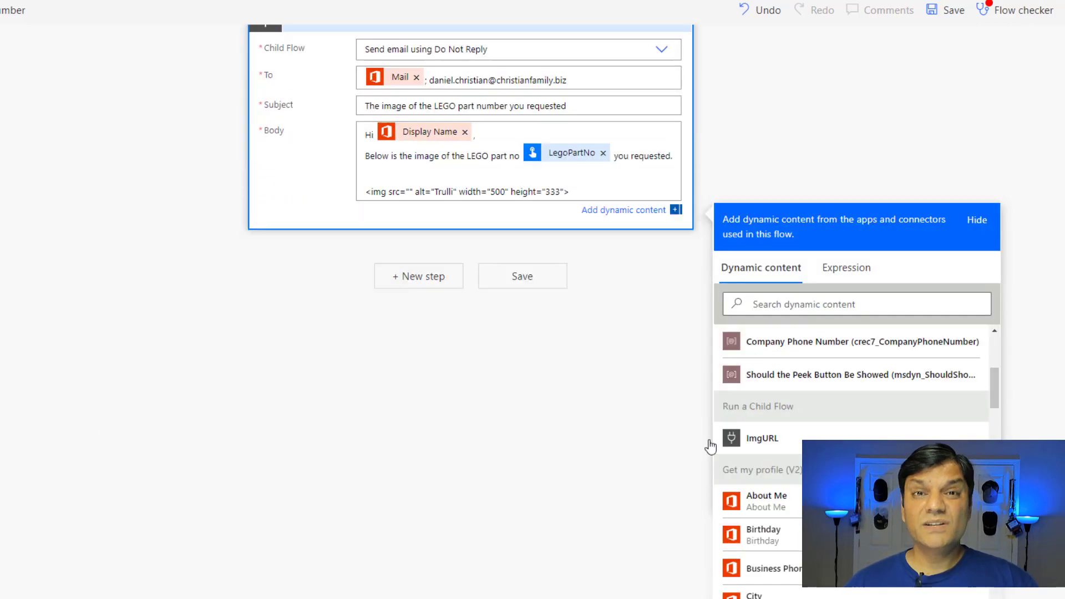
click(761, 439)
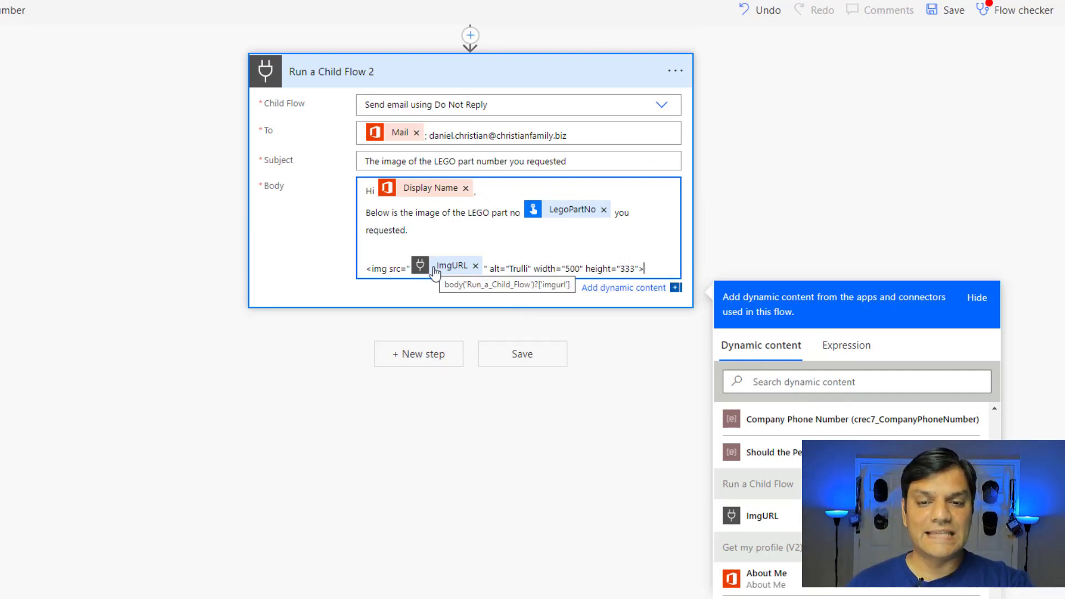
click(1025, 168)
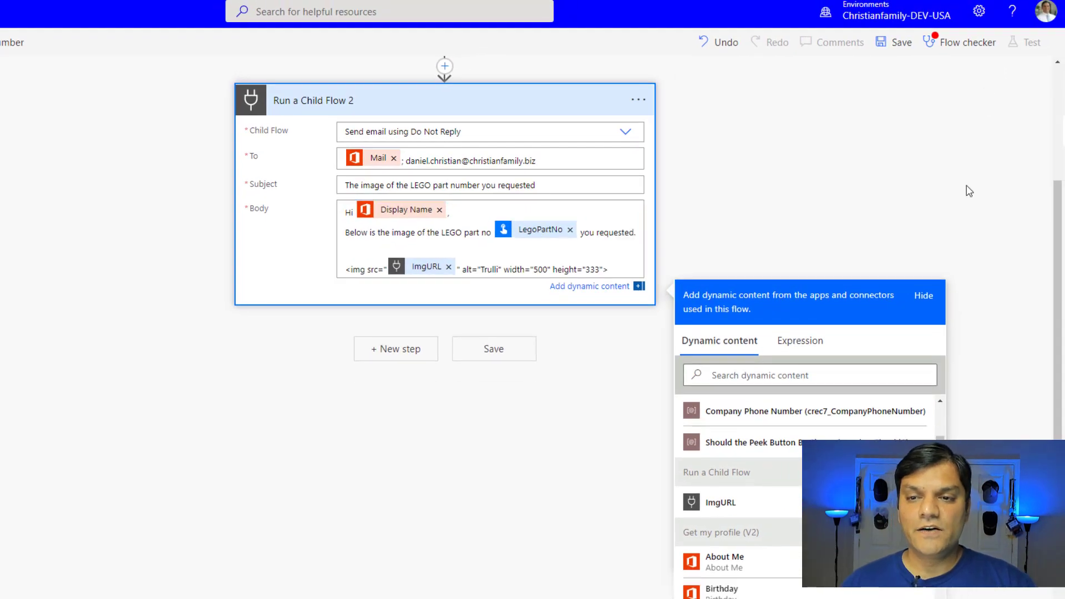
click(970, 191)
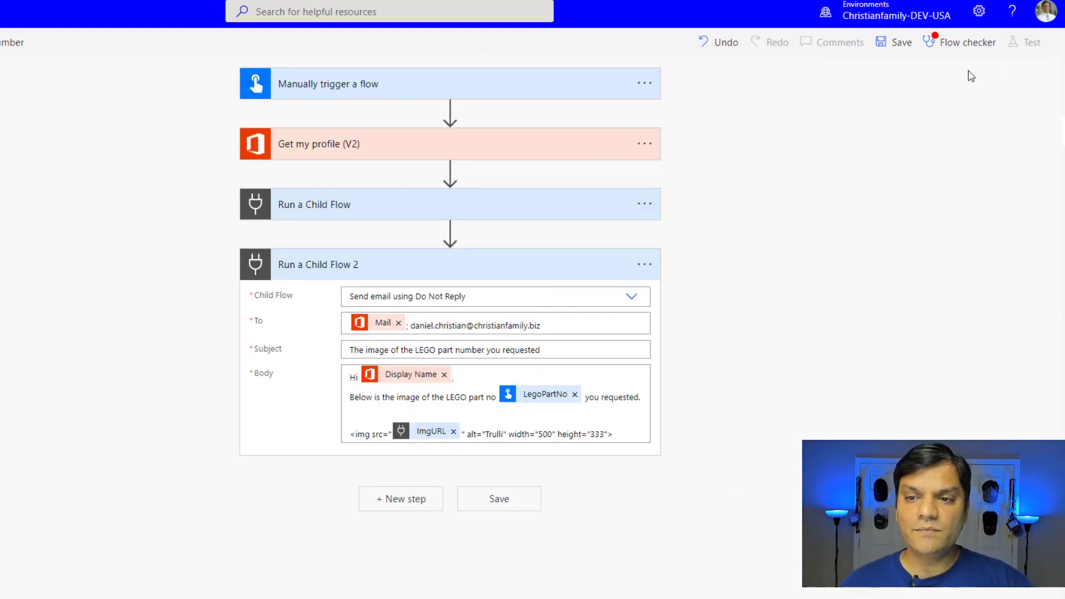
Check the flow for errors, then delete the Run a Child Flow 2 action and save the flow
click(968, 43)
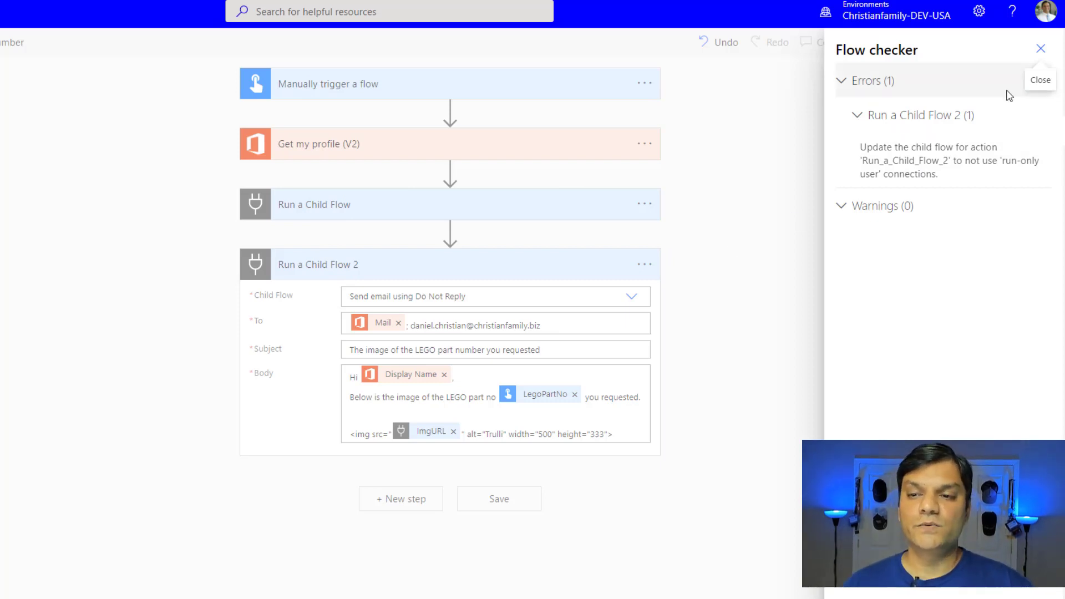
click(1040, 48)
click(643, 265)
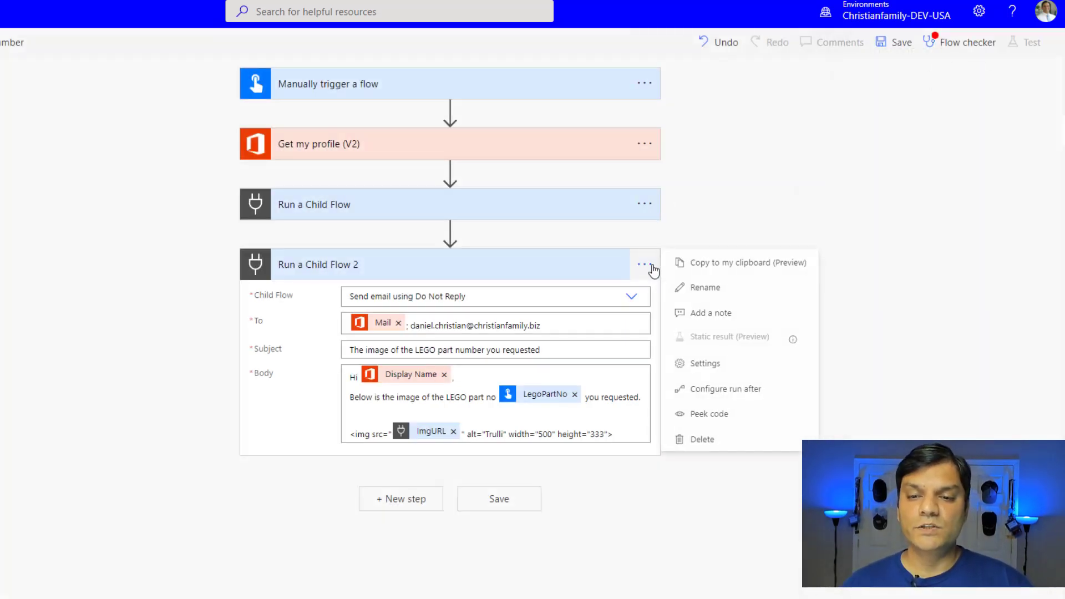
click(720, 444)
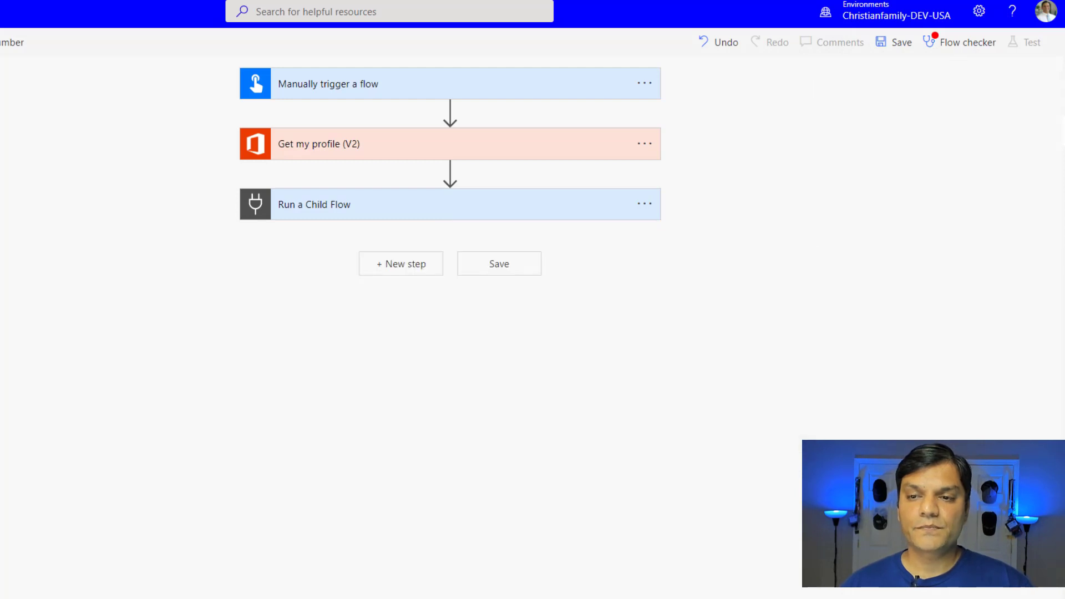
click(896, 44)
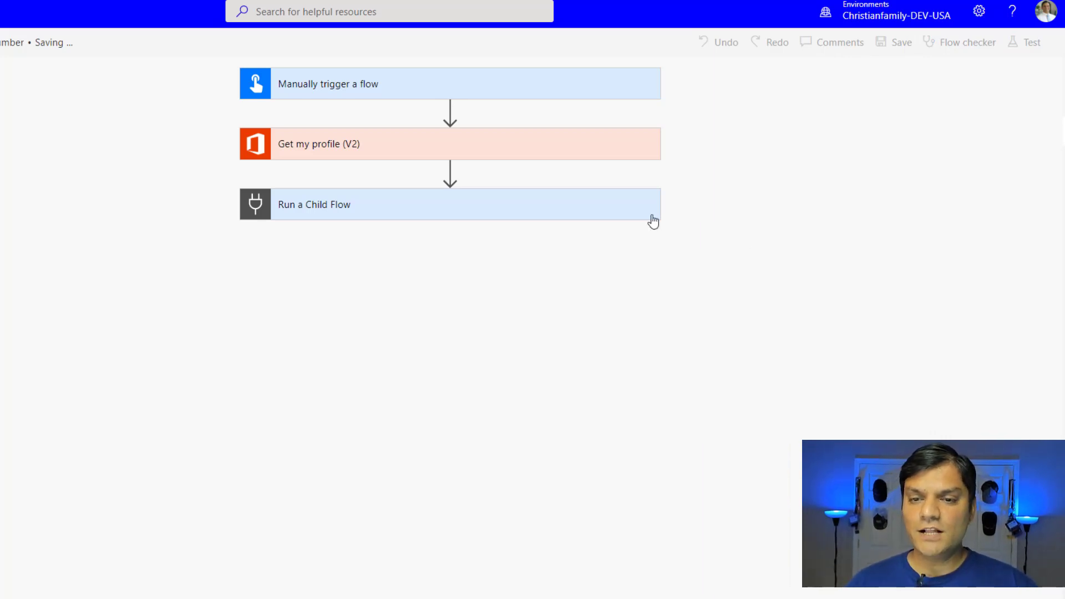
Rename the remaining child flow action as "Run a Child Flow to get image of the LEGO Part No" and save the flow
click(574, 217)
click(644, 205)
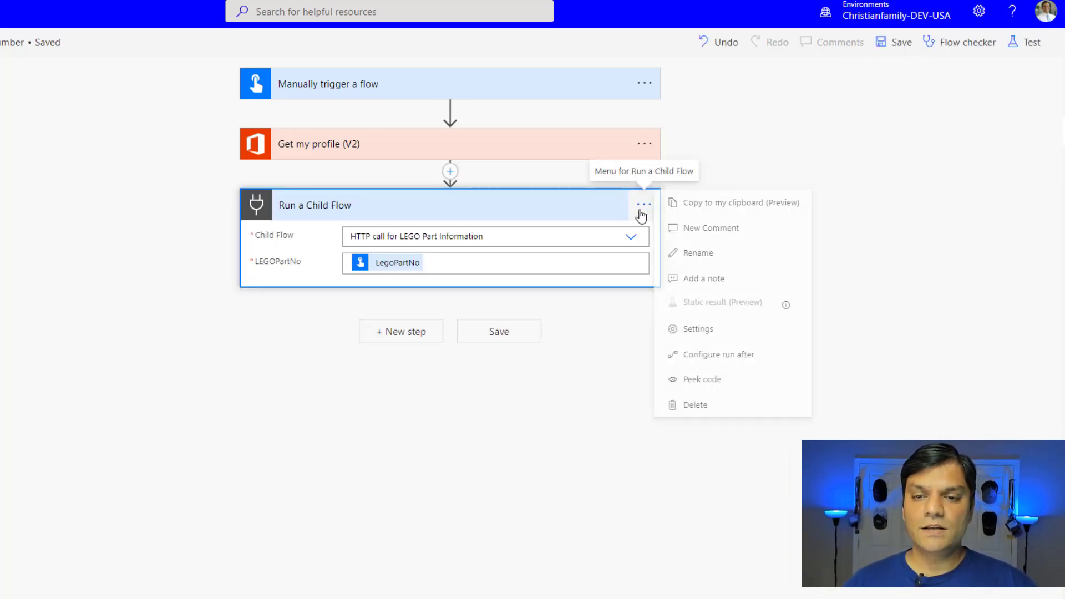
click(718, 261)
key(End)
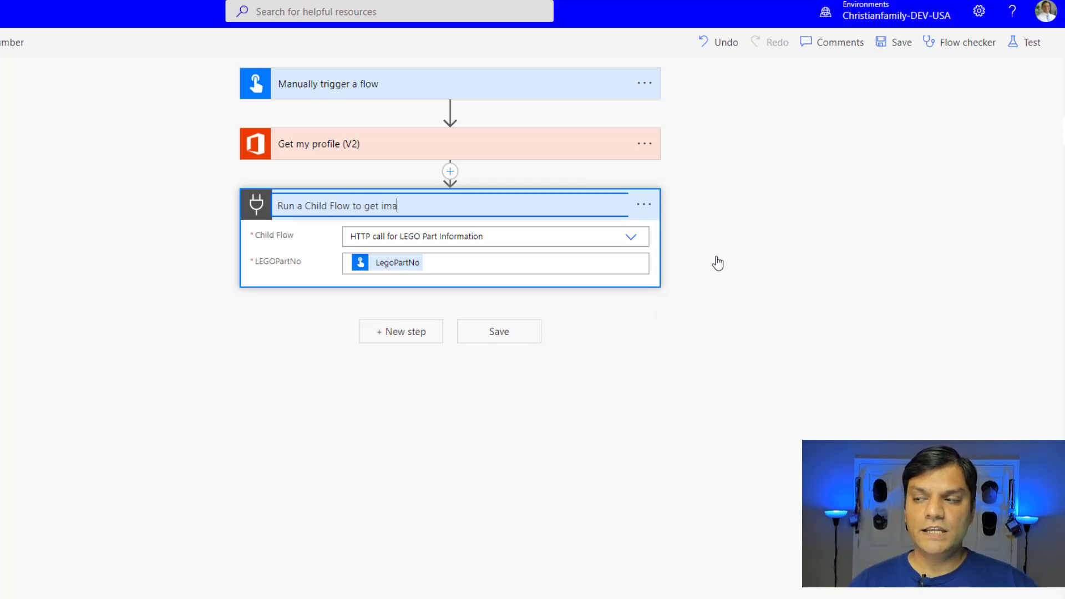
text(to get image of the LEgO Pa)
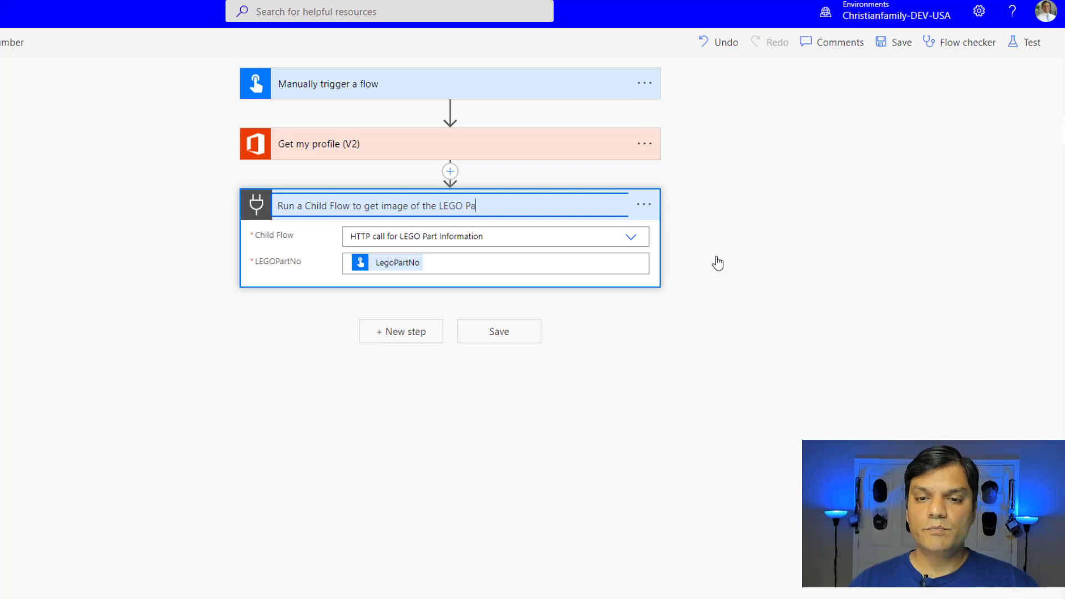
text(rt No)
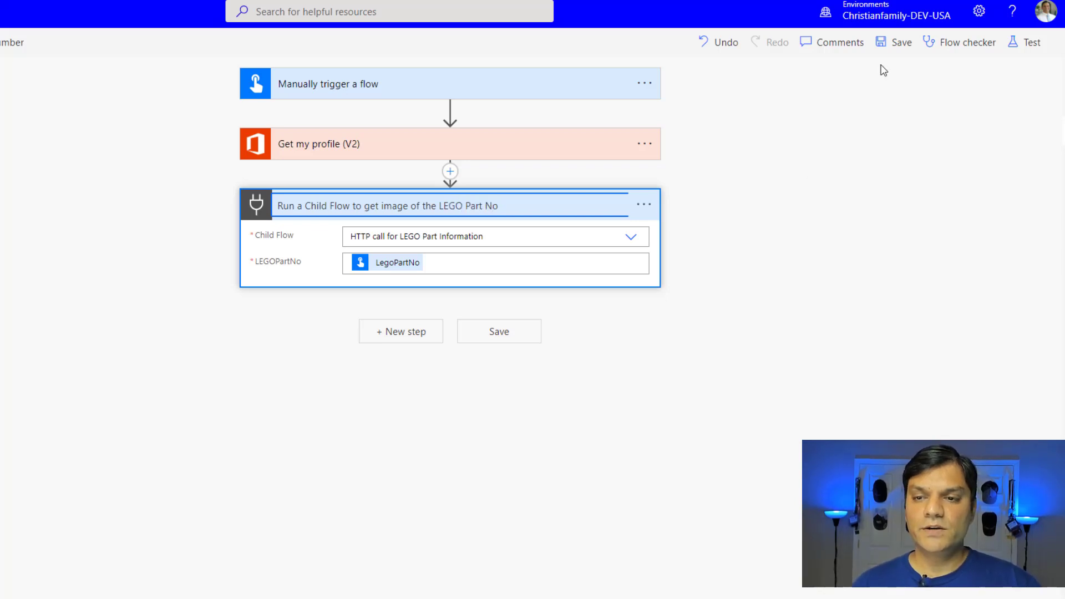
click(888, 43)
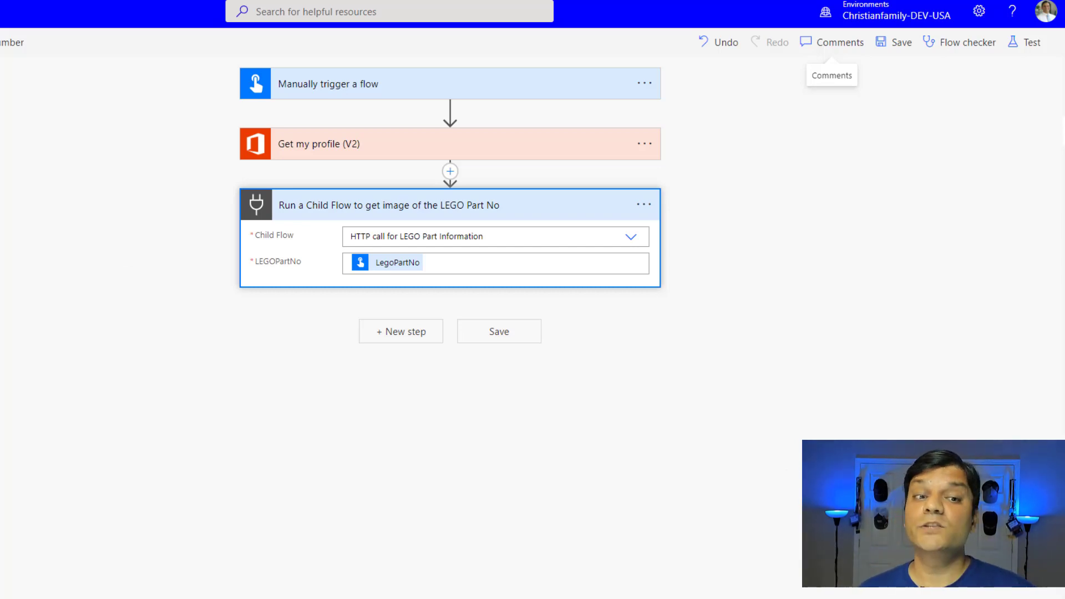
In the "Send email using Do Not Reply" flow, set the run-only Office 365 Outlook connection to "Use this connection" with the Do Not Reply account
key(ctrl+Tab)
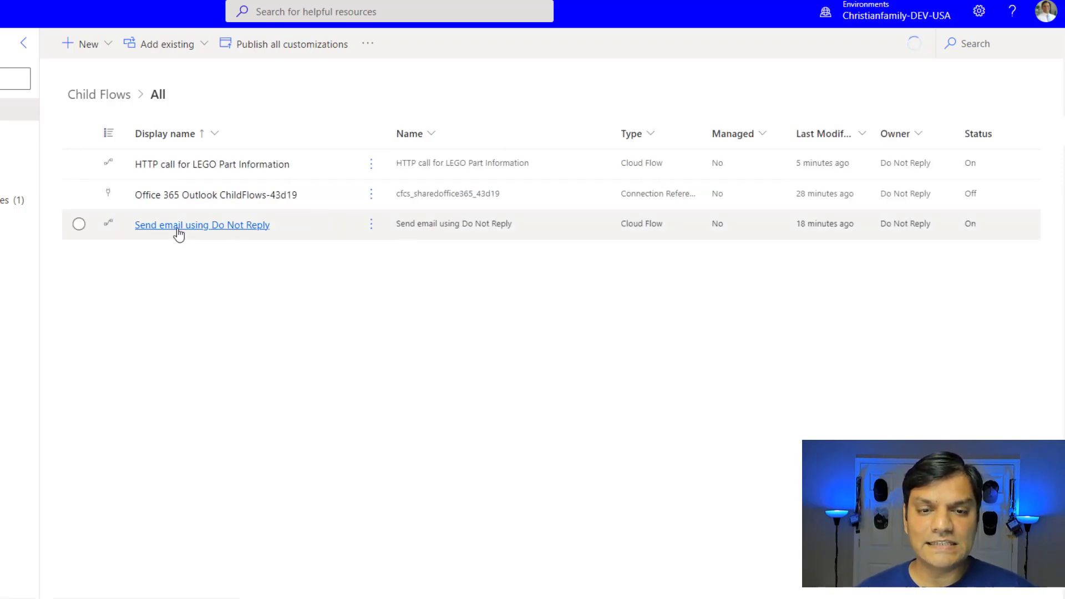
click(213, 228)
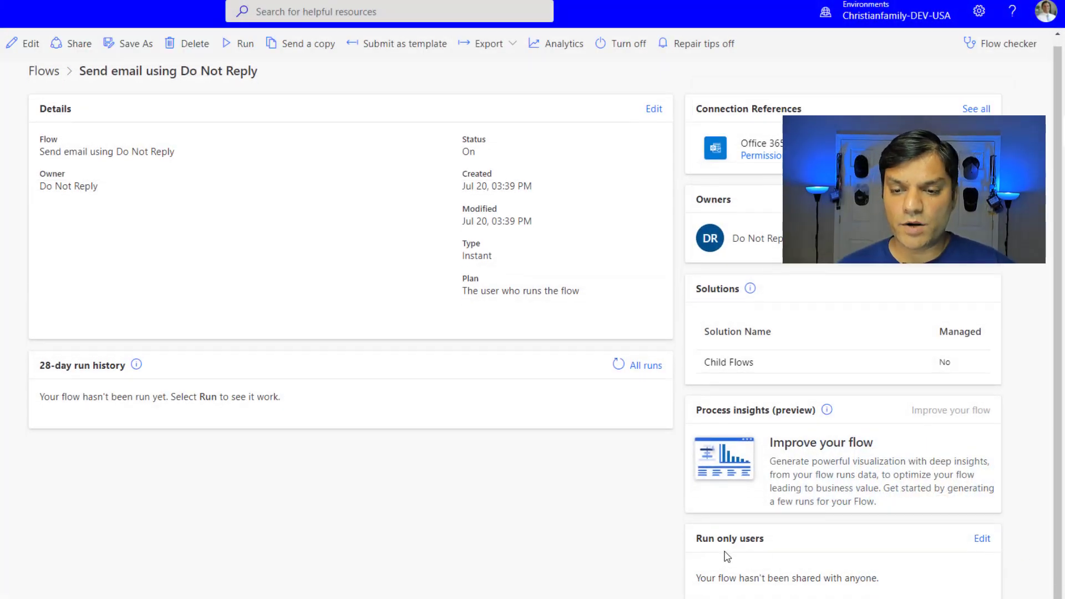
click(982, 539)
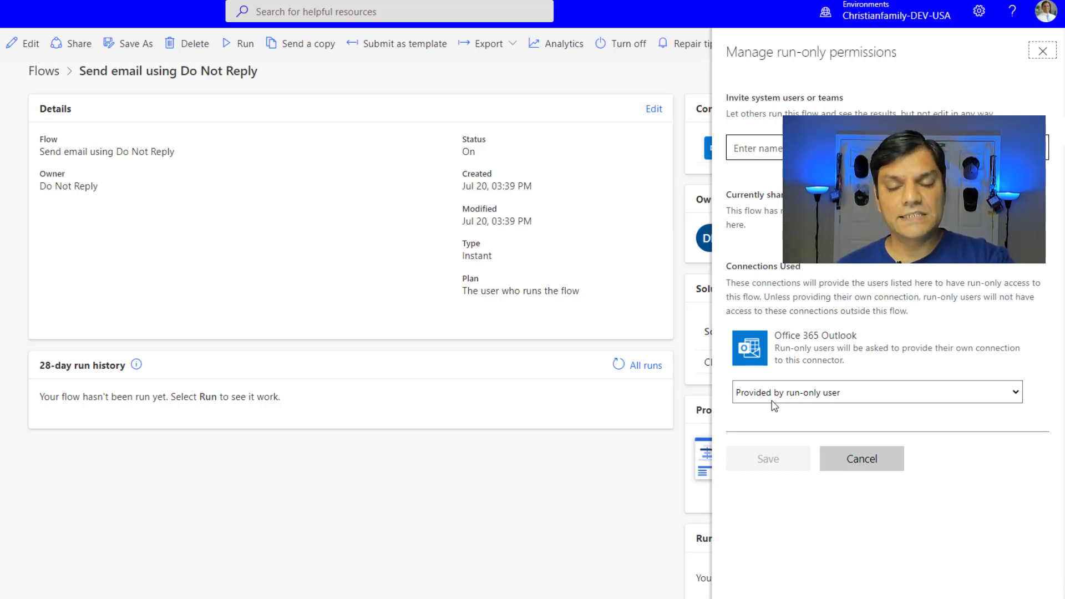
click(773, 401)
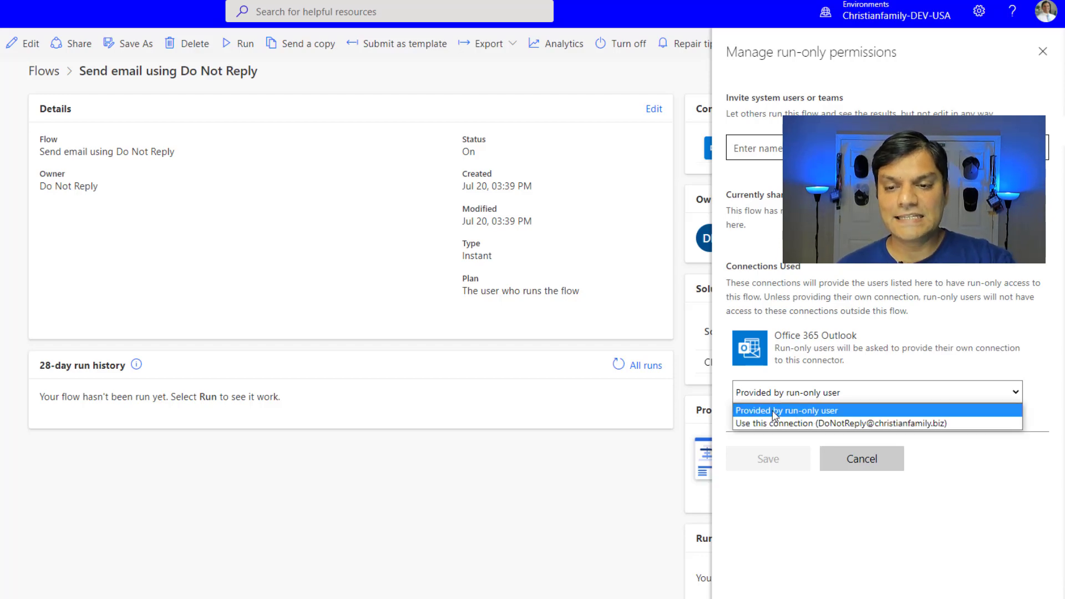
click(772, 424)
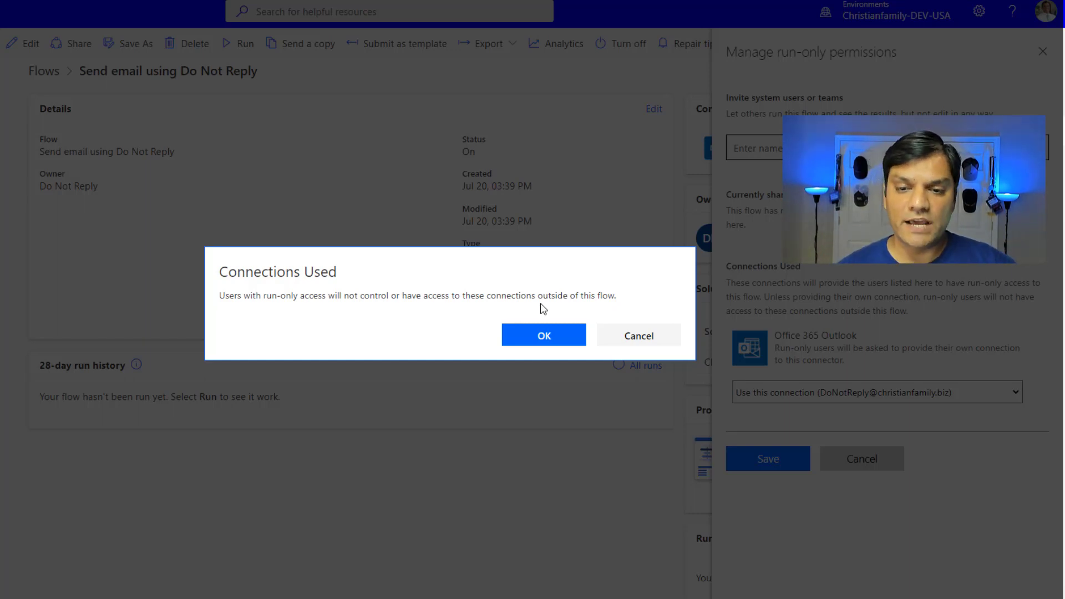
click(555, 337)
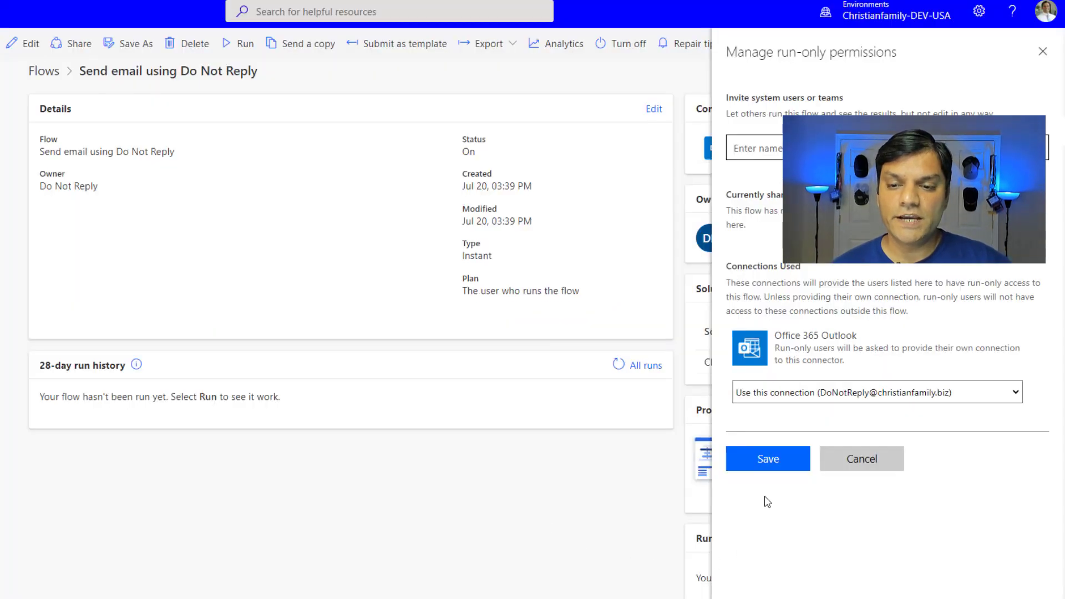
click(773, 461)
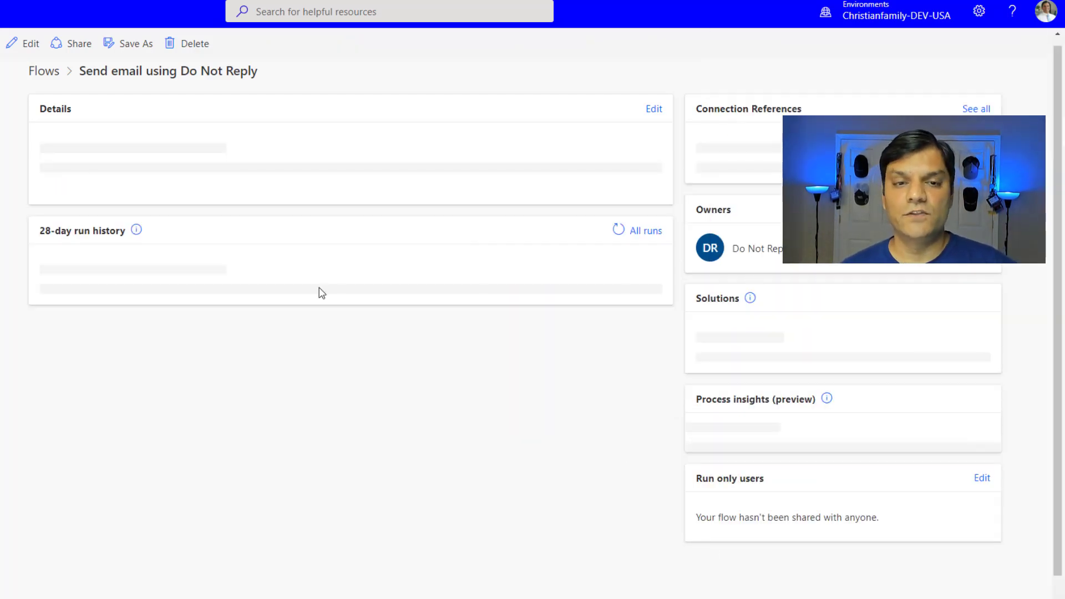
Return to the Child Flows solution and open the "Get Image of LEGO Part Number" flow for editing
click(49, 73)
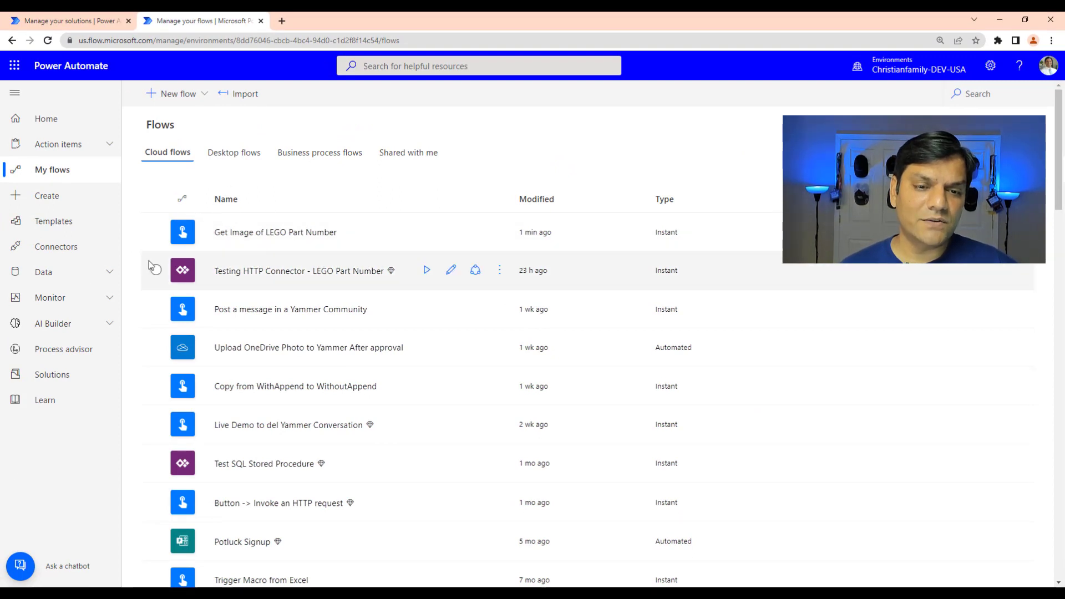
click(65, 382)
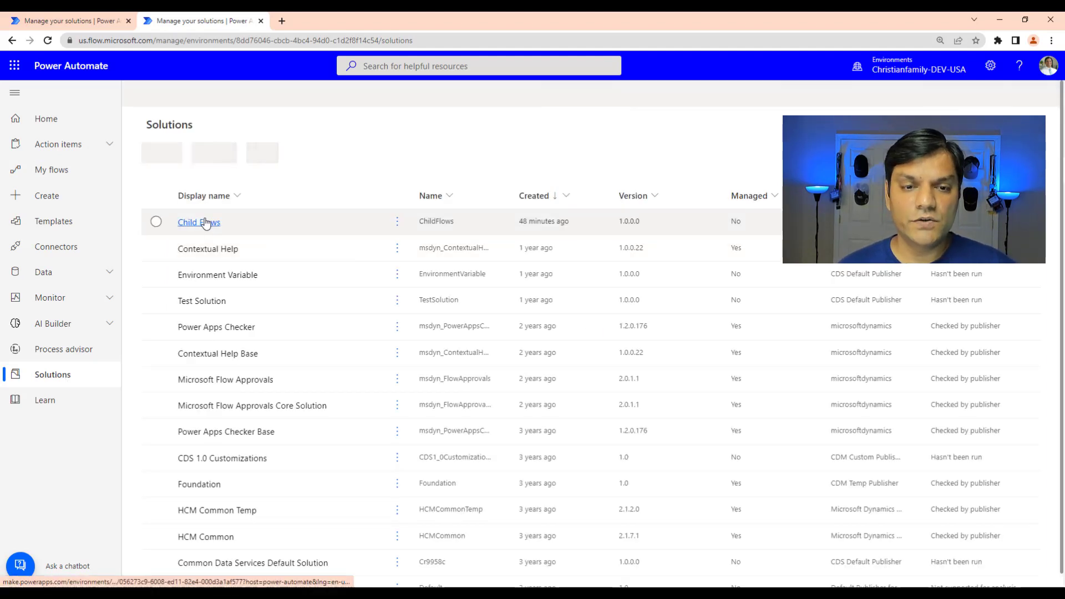
click(206, 222)
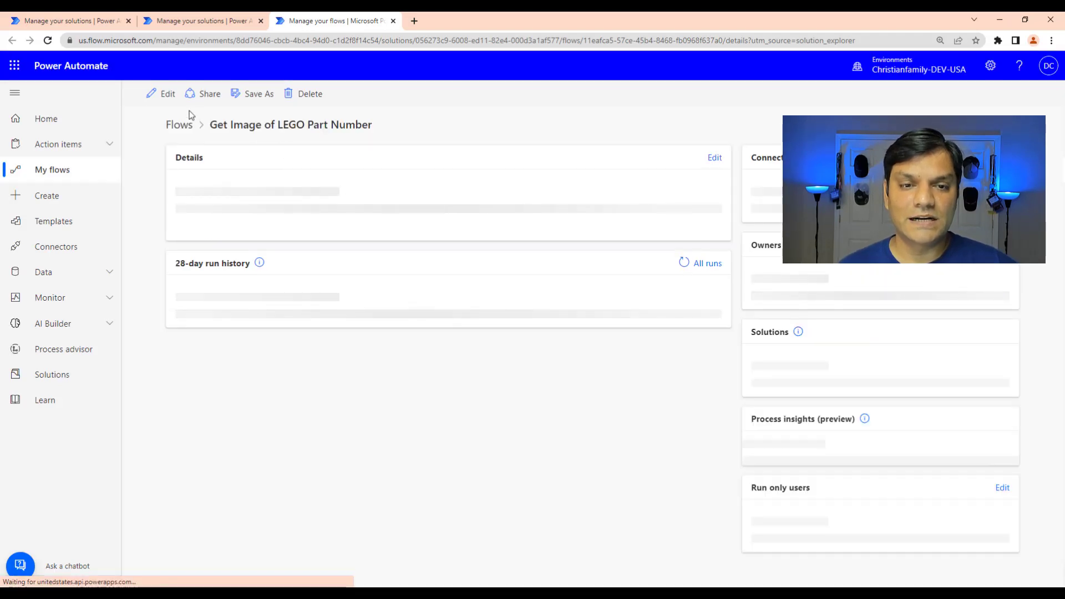
click(159, 93)
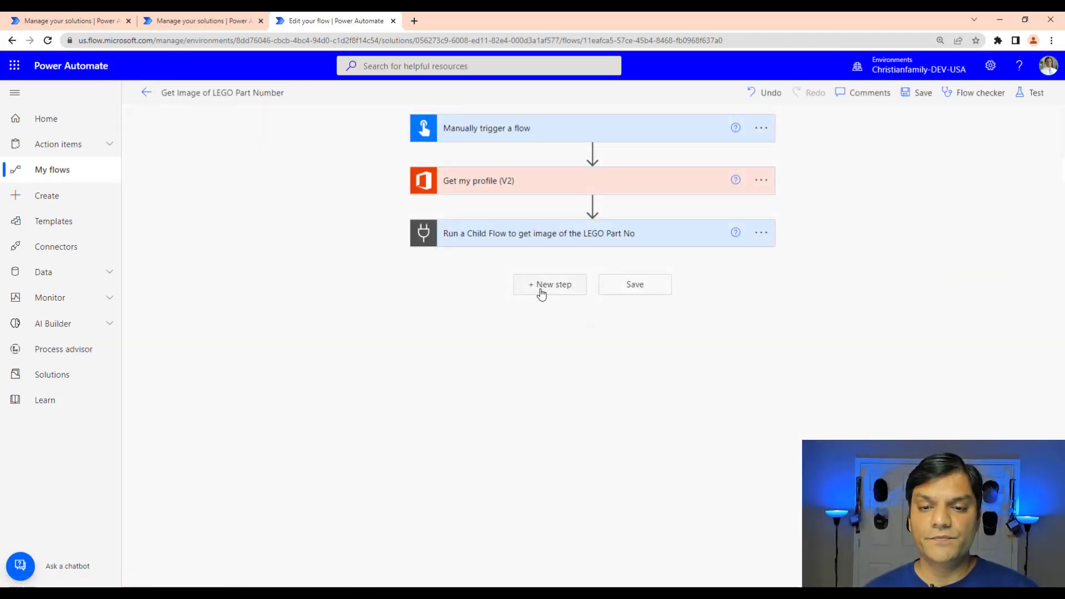
Add a Run a Child Flow action after the step that gets the LEGO part's image
click(542, 293)
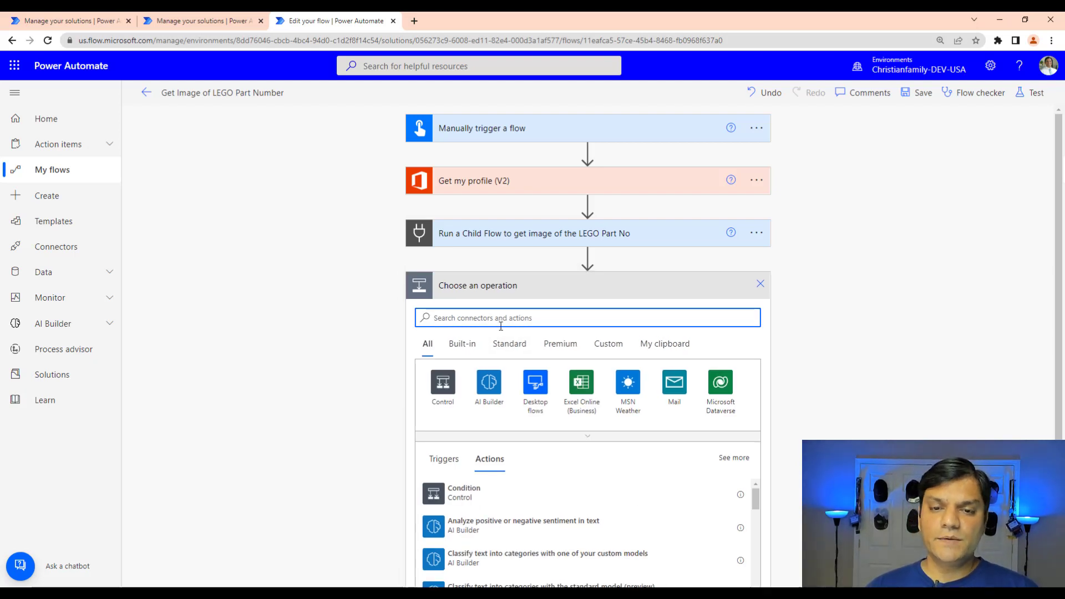
text(run a child flow)
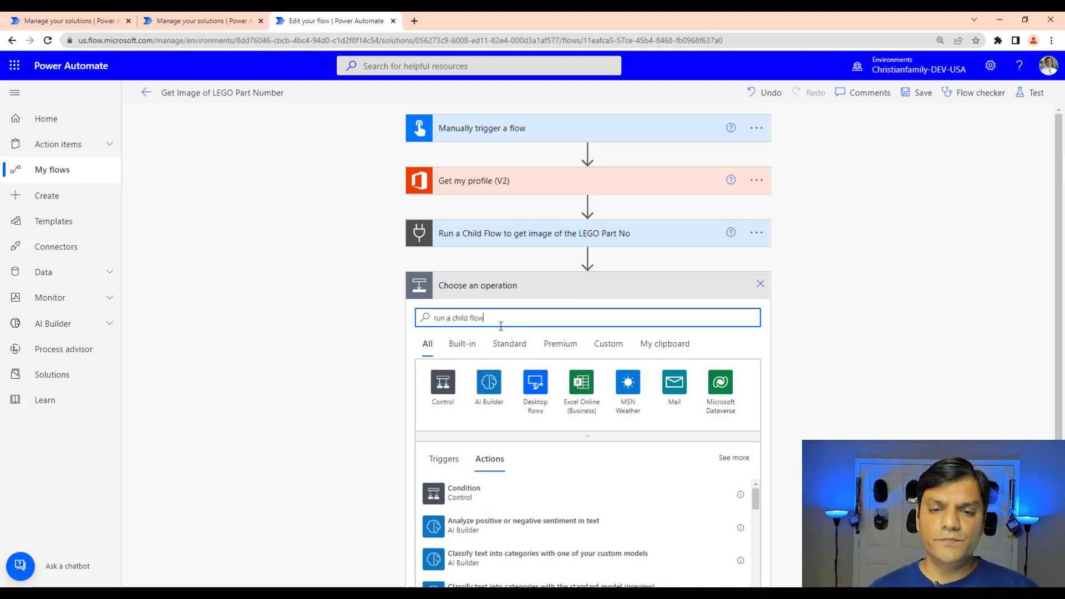
scroll(333, 438, down, 1)
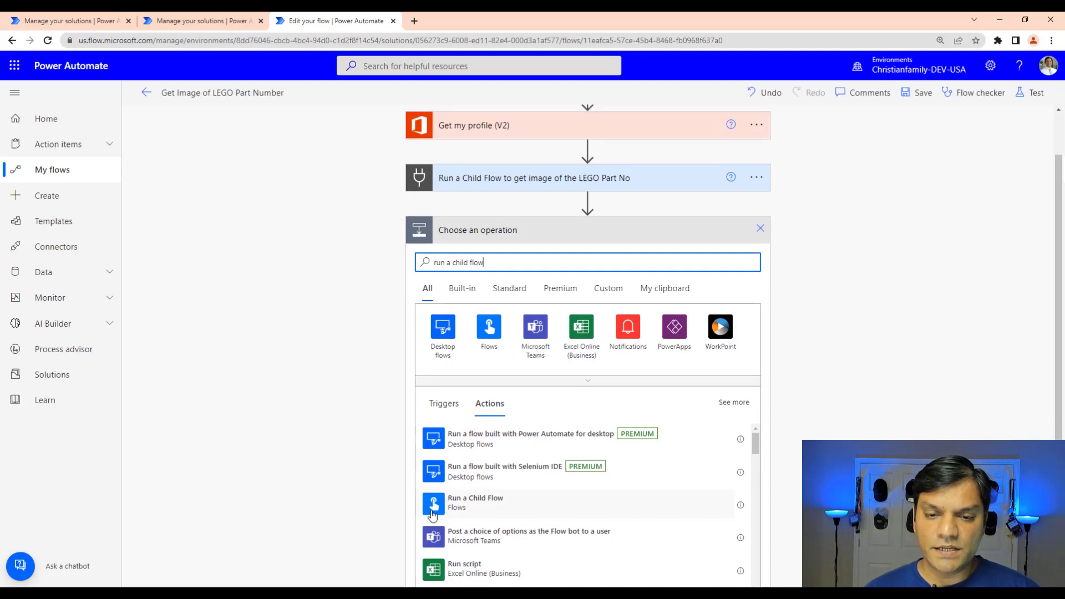
click(433, 505)
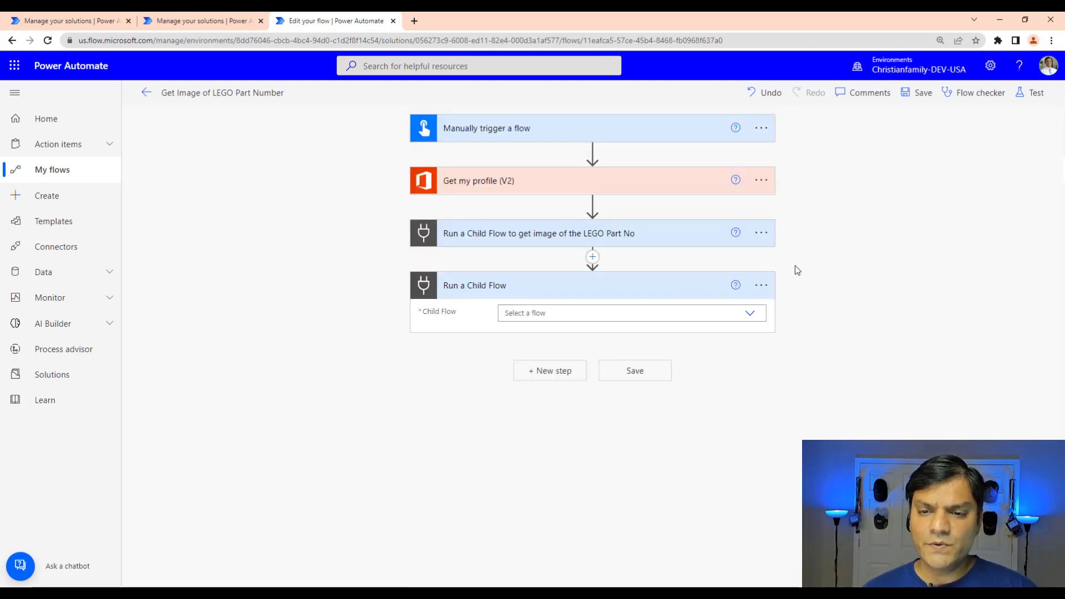
Rename the new child flow action as "Run a Child Flow to send email on behalf of Do Not Reply"
click(762, 286)
click(799, 328)
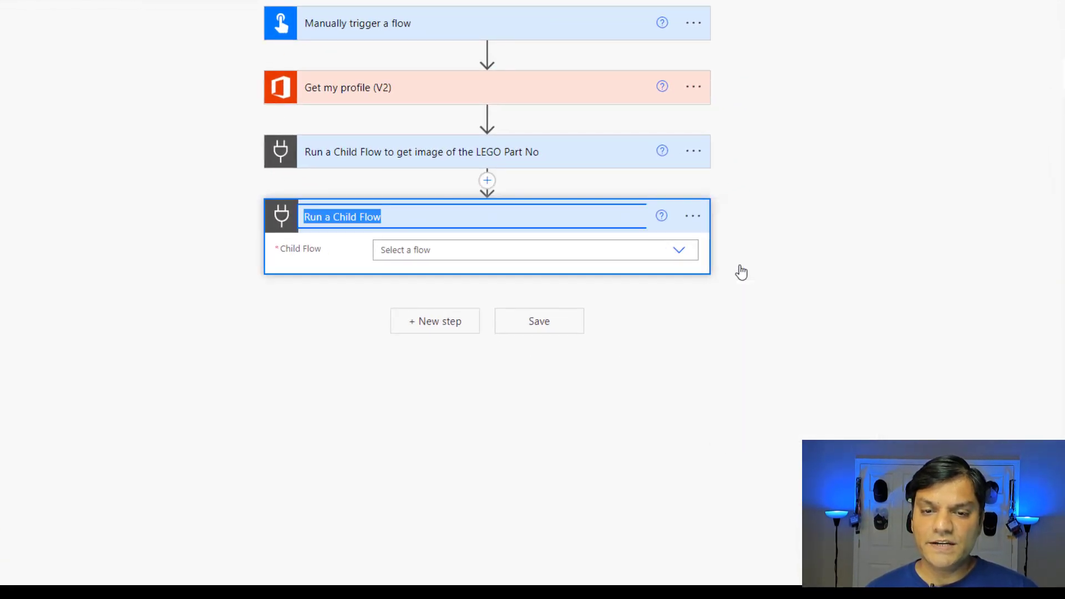
key(End)
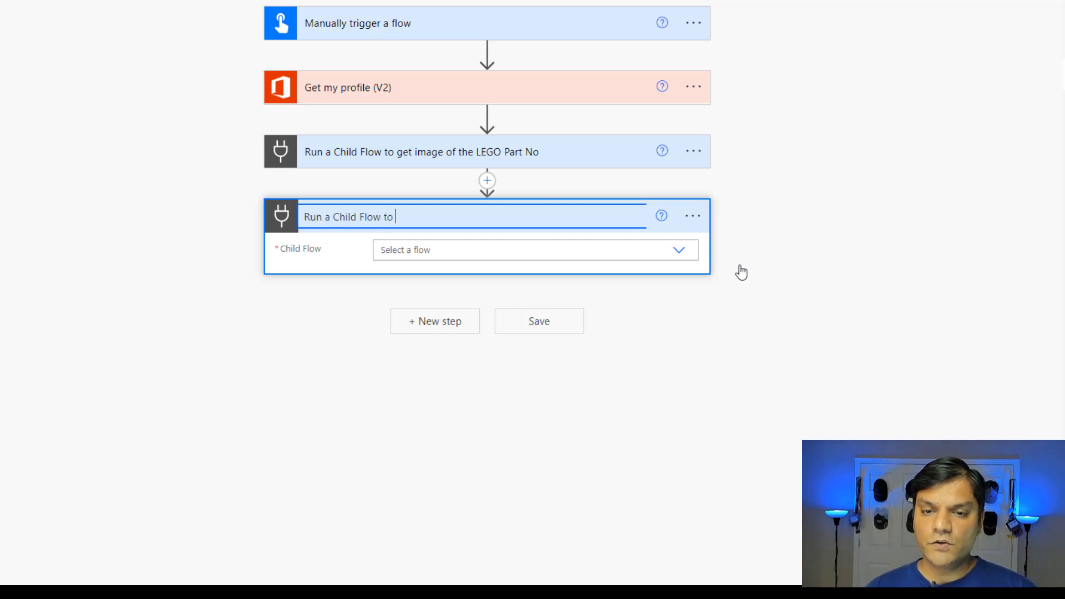
text(to send email)
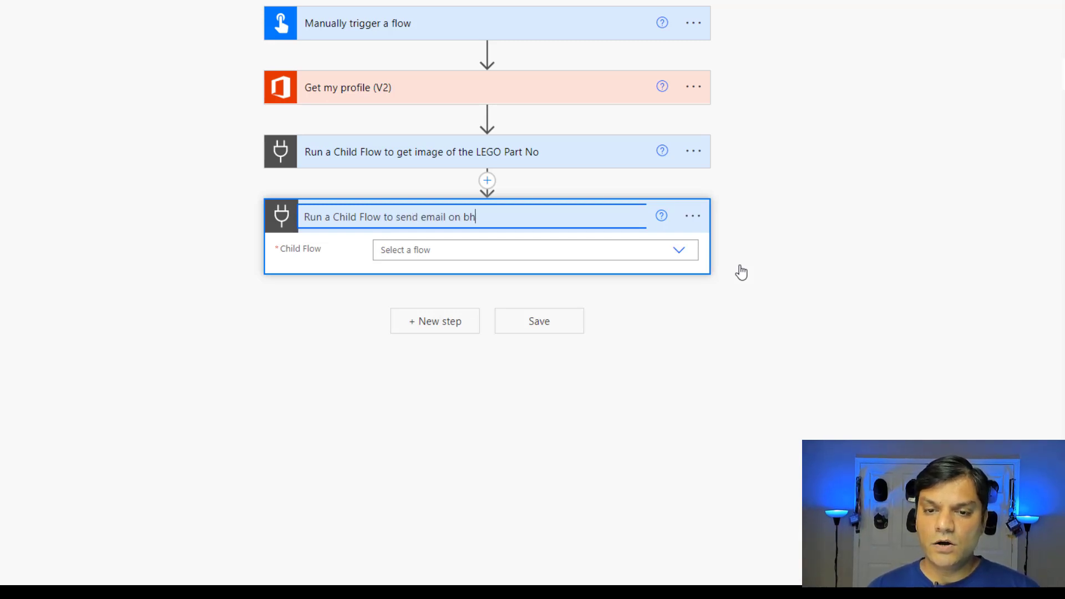
text( on beha)
key(BackSpace)
text(half)
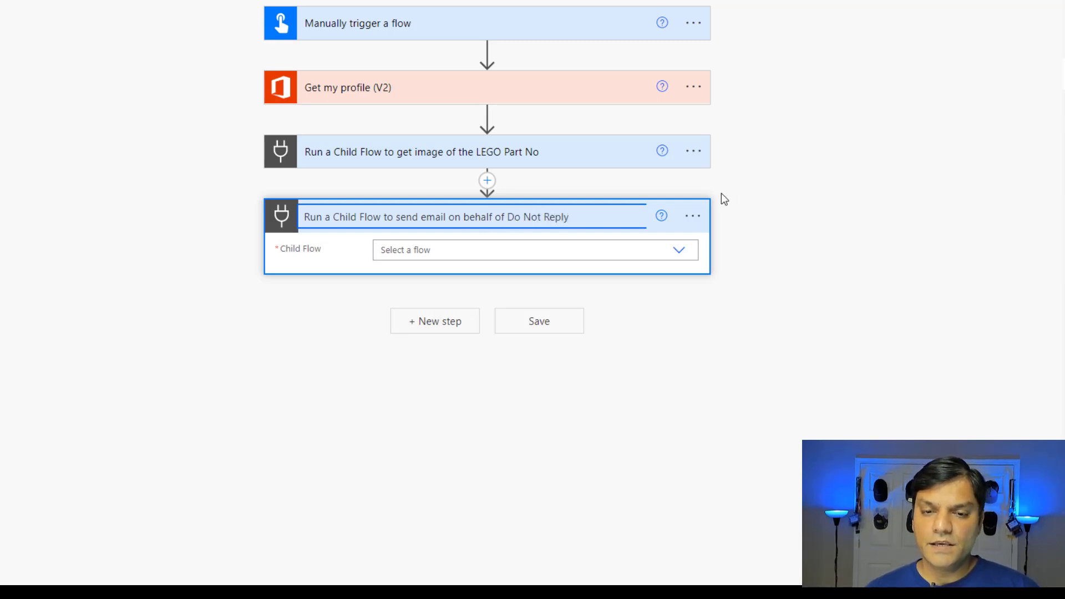
Open the choice of child flows for the email-sending action
click(680, 249)
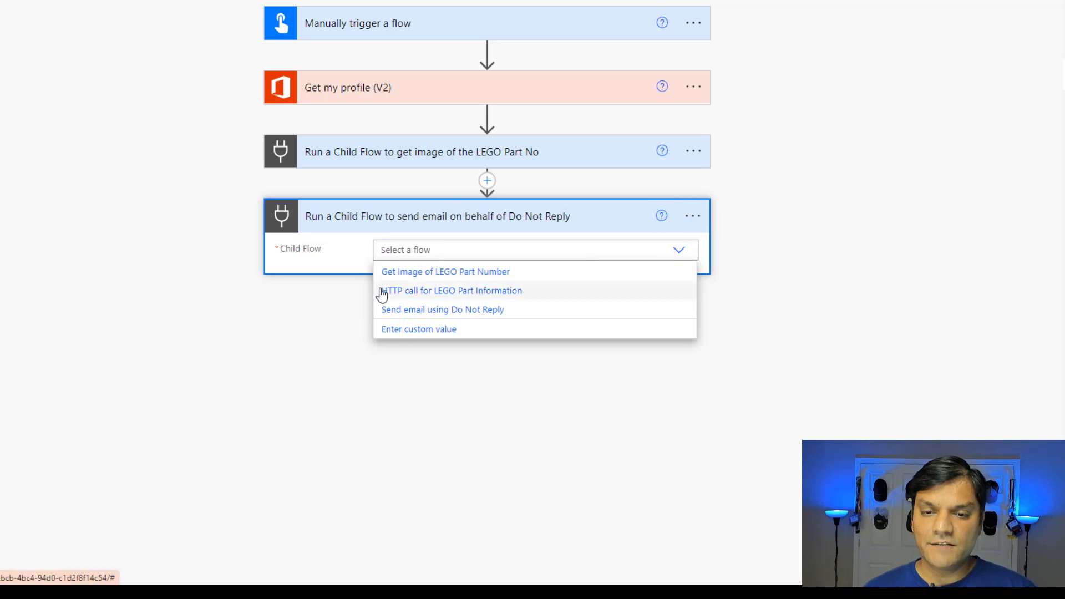
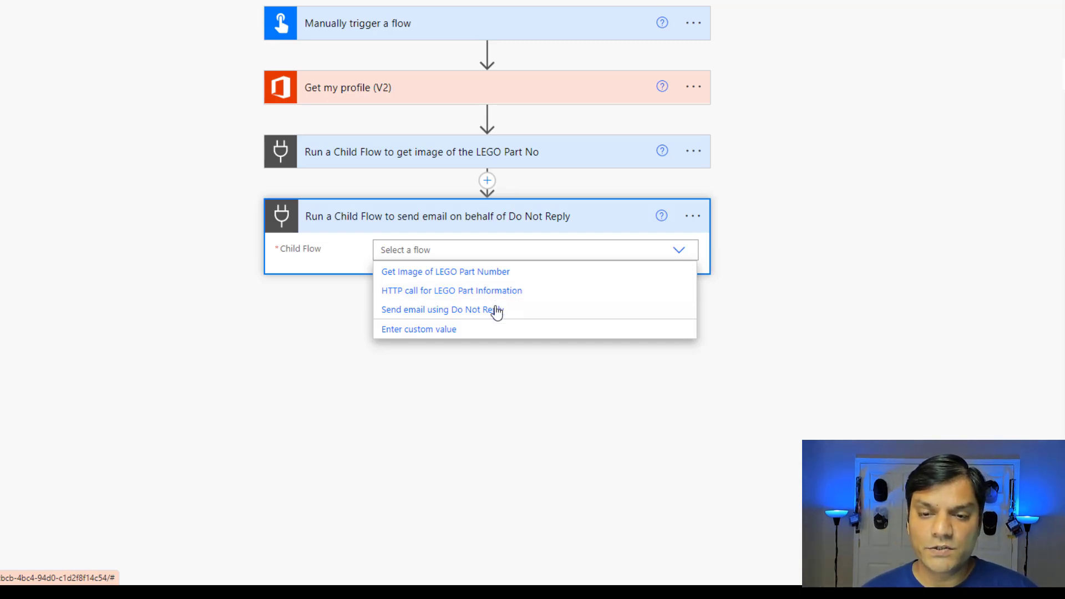
Choose the "Send email using Do Not Reply" child flow and address it to the profile's Mail value and a second recipient's e-mail address
click(494, 309)
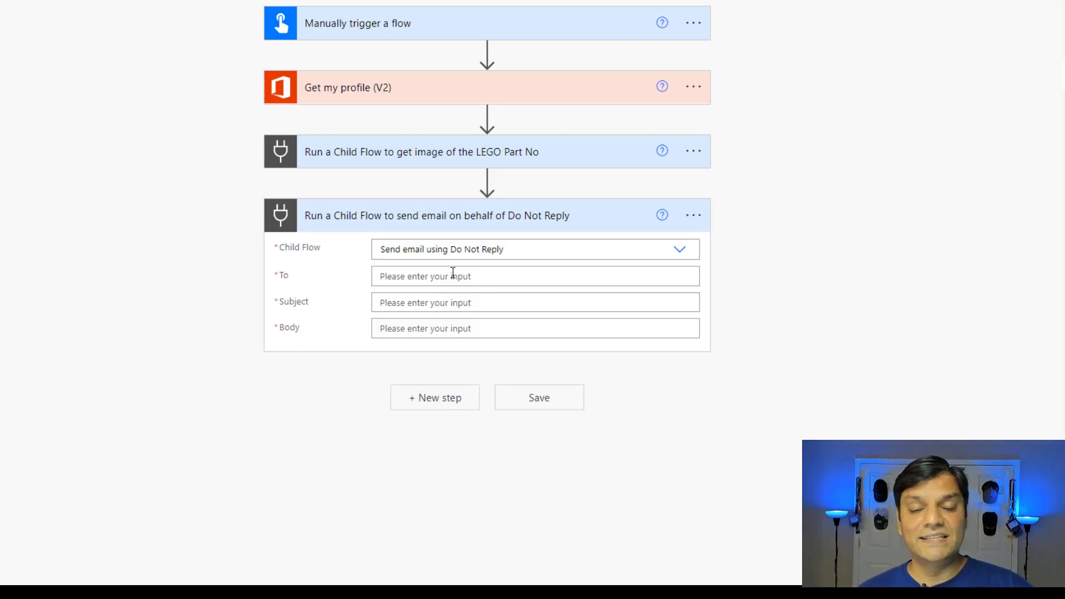
click(453, 273)
scroll(1042, 324, down, 1)
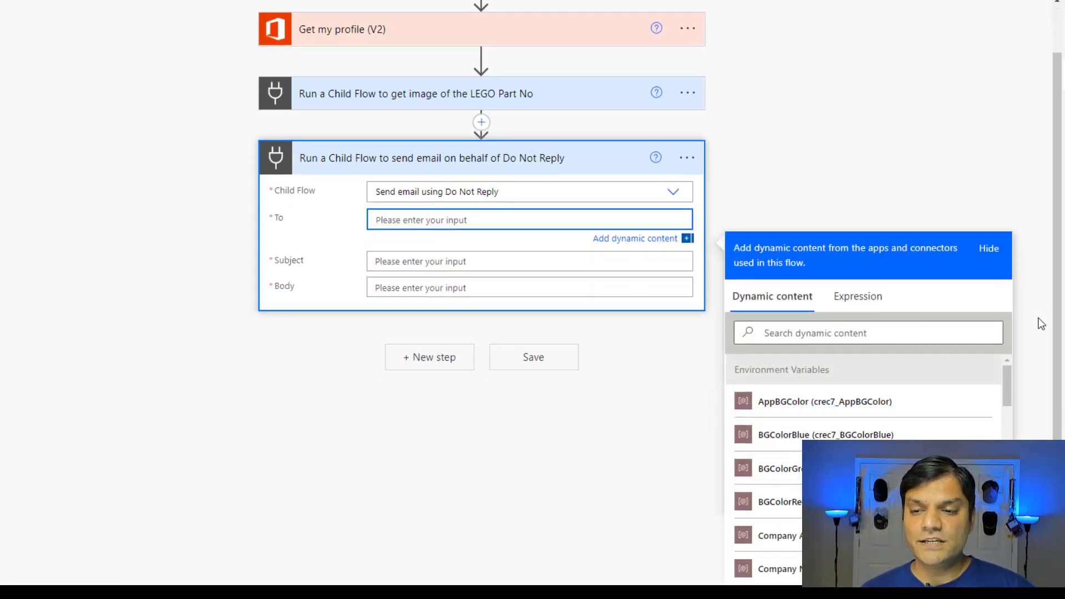
scroll(1041, 324, down, 1)
drag(1008, 341, 995, 428)
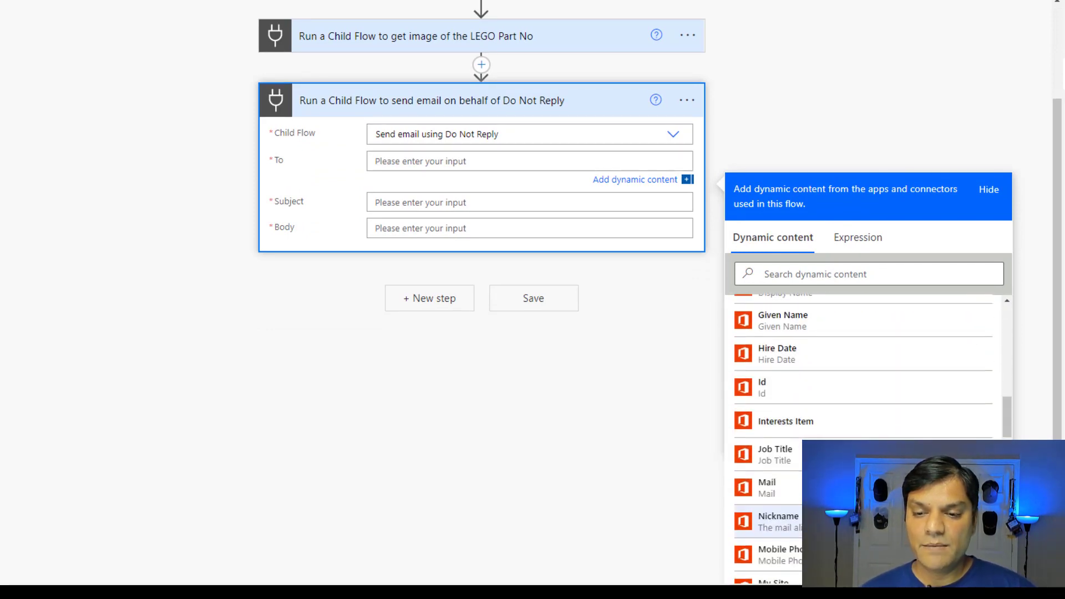
click(887, 487)
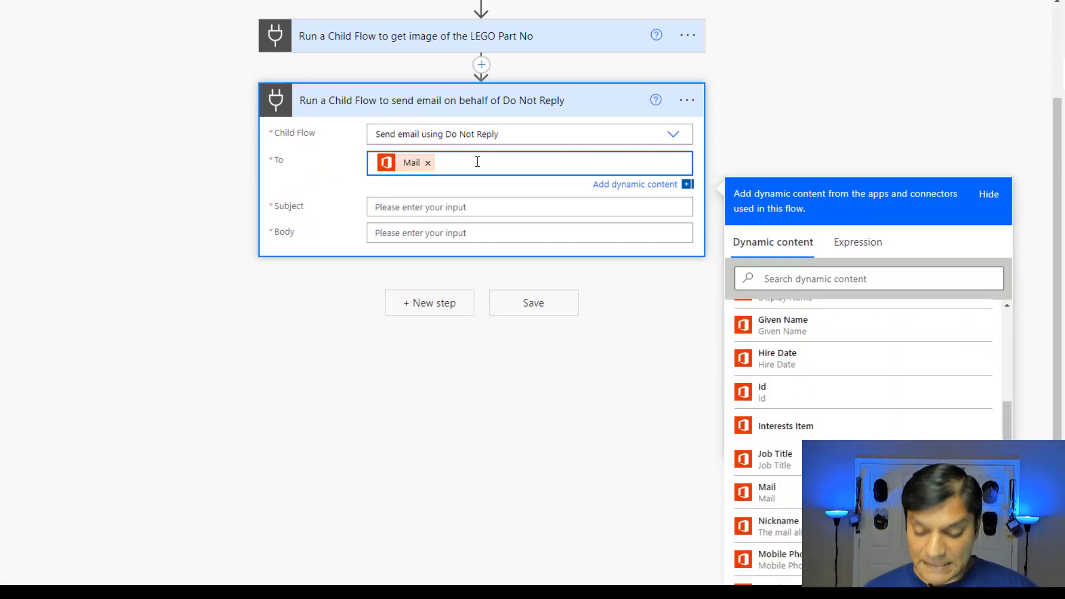
text(; ro)
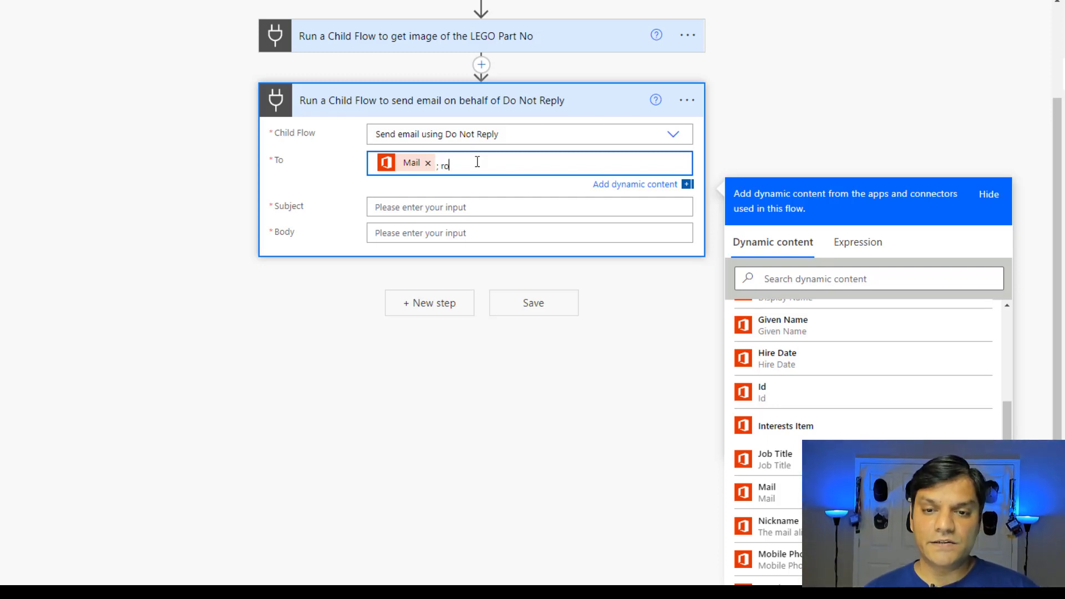
key(ctrl+v)
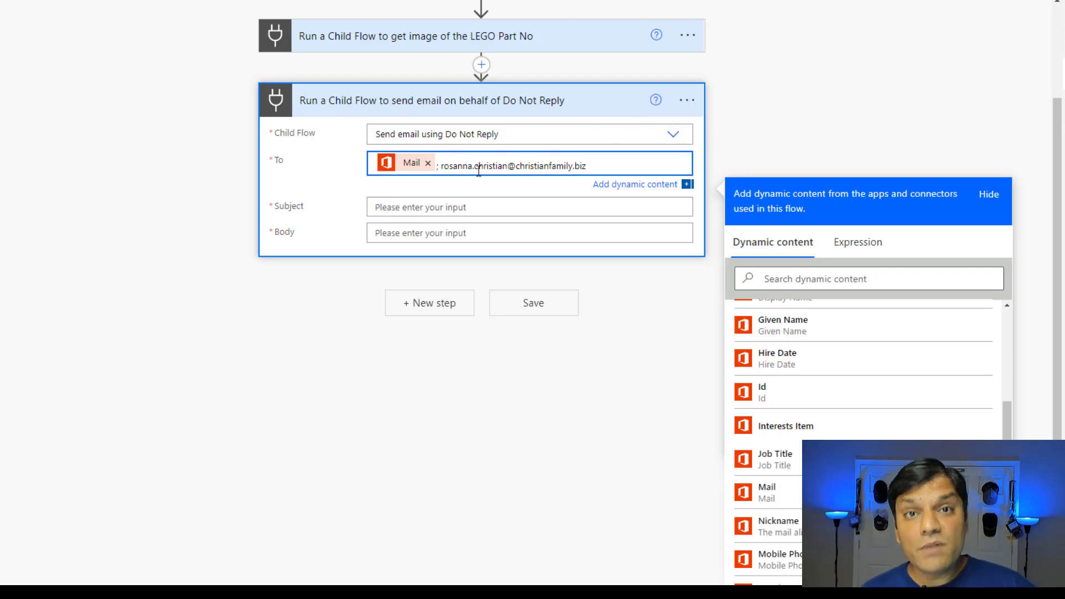
Set the subject to "The image of the LEGO part number you requested" and begin the body with "Hi", the Display Name value and a comma
click(484, 215)
text(The image of the LEGO part number you requested)
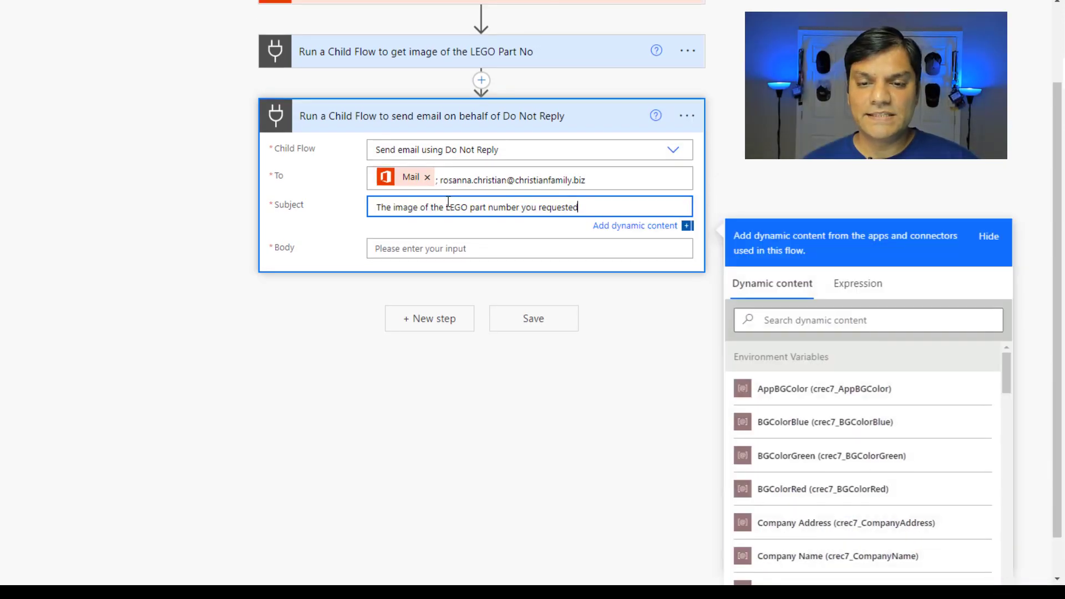
click(430, 252)
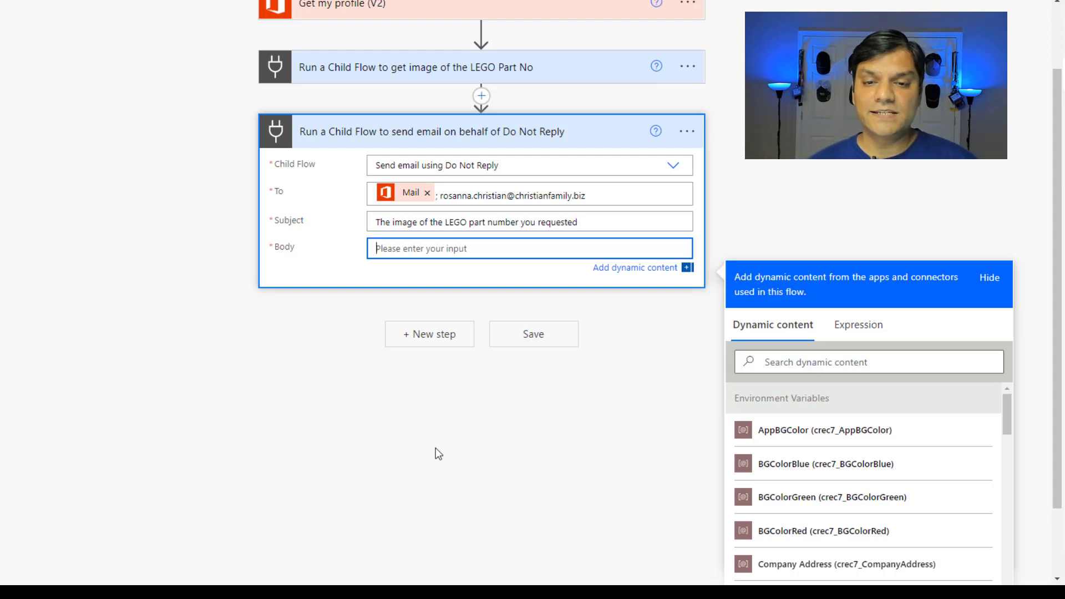
text(Hi)
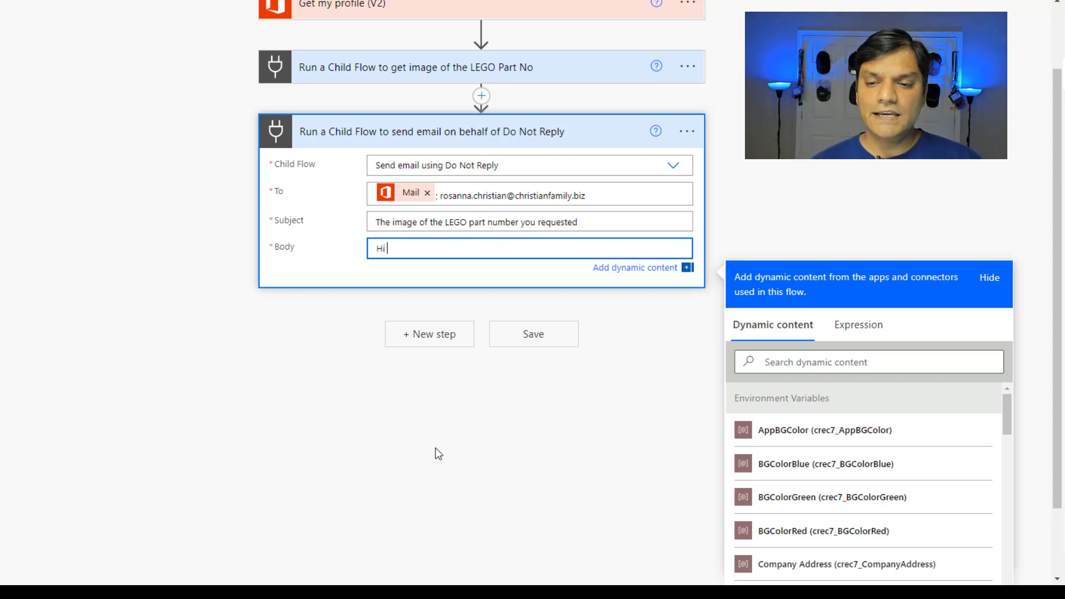
drag(1007, 416, 999, 481)
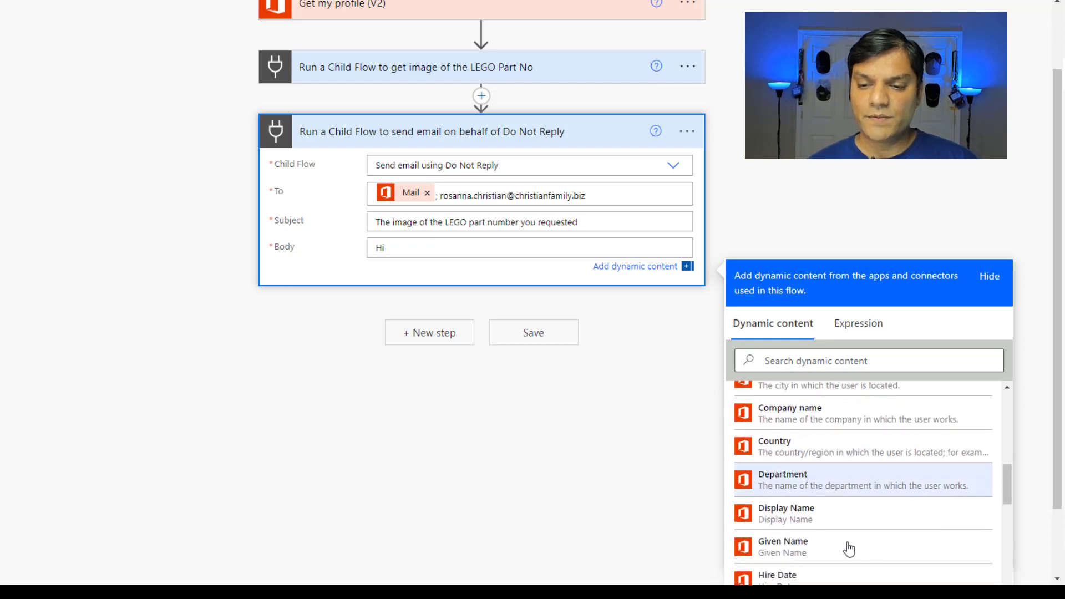
click(832, 524)
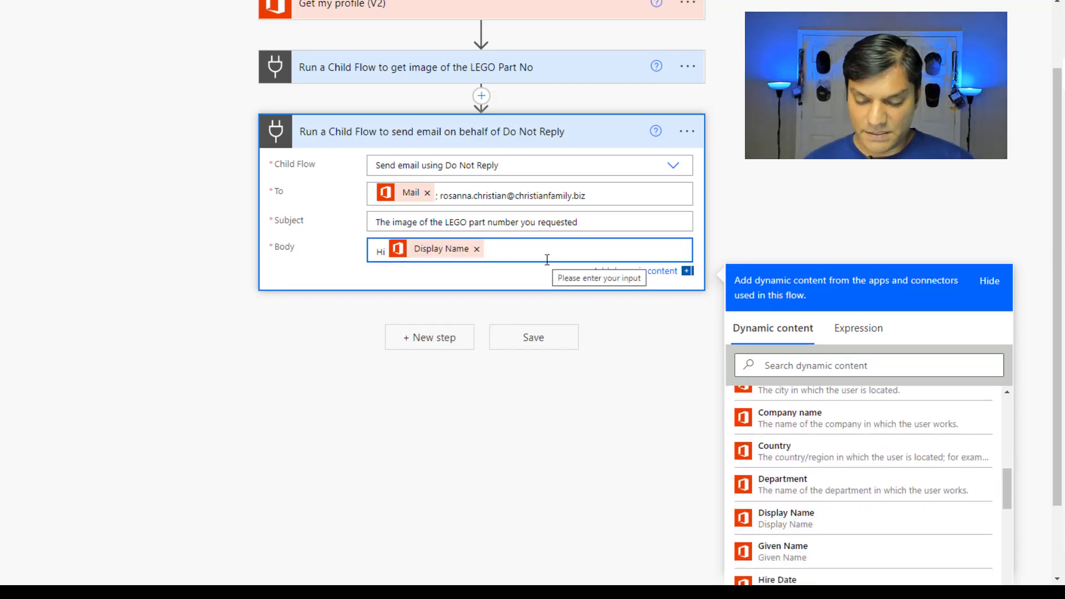
text(,)
key(Return)
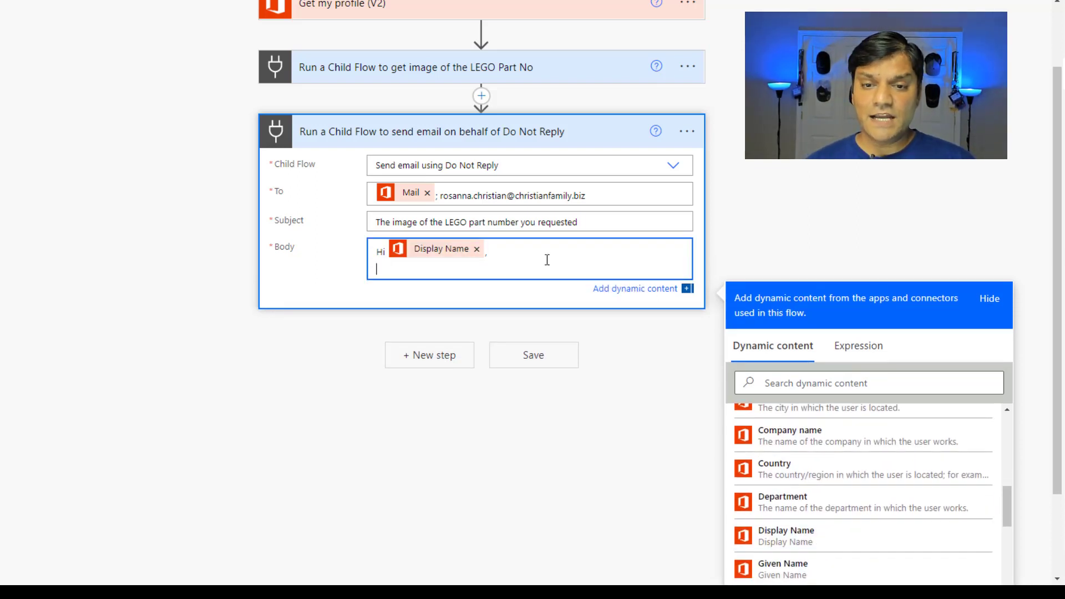
Add the body text "Below is the image of the LEGO part no", the LegoPartNo value, and "you requested." below the greeting
text(Below is the image of the LEGO part no)
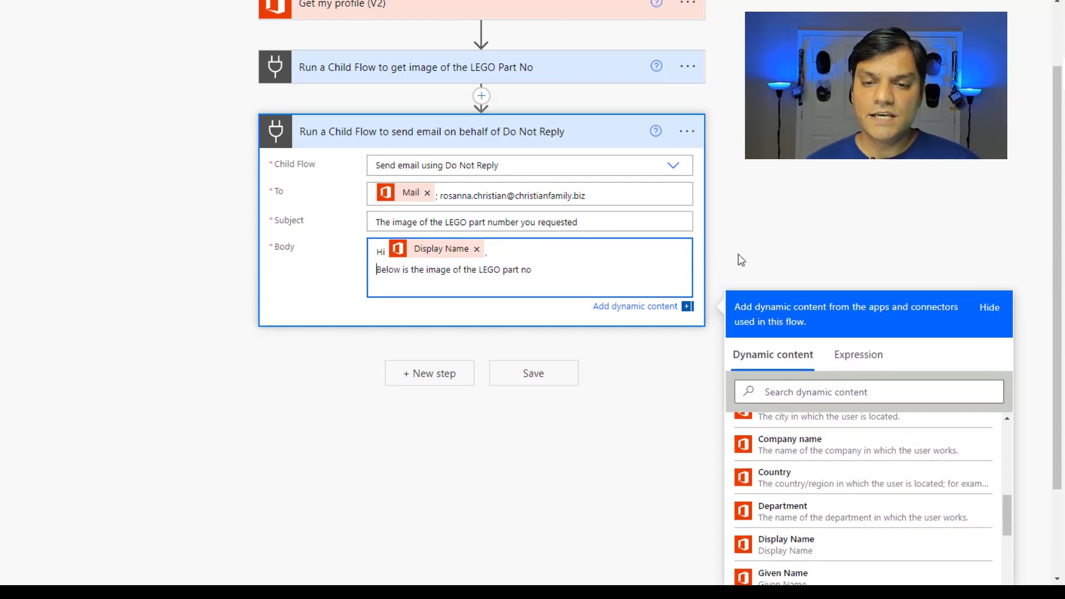
key(End)
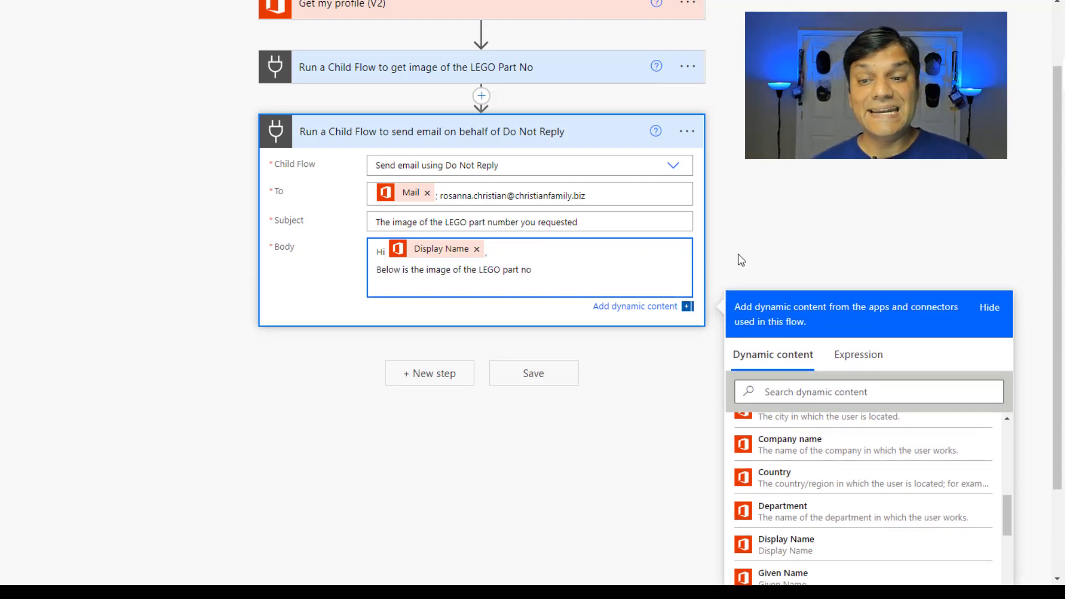
scroll(923, 188, down, 2)
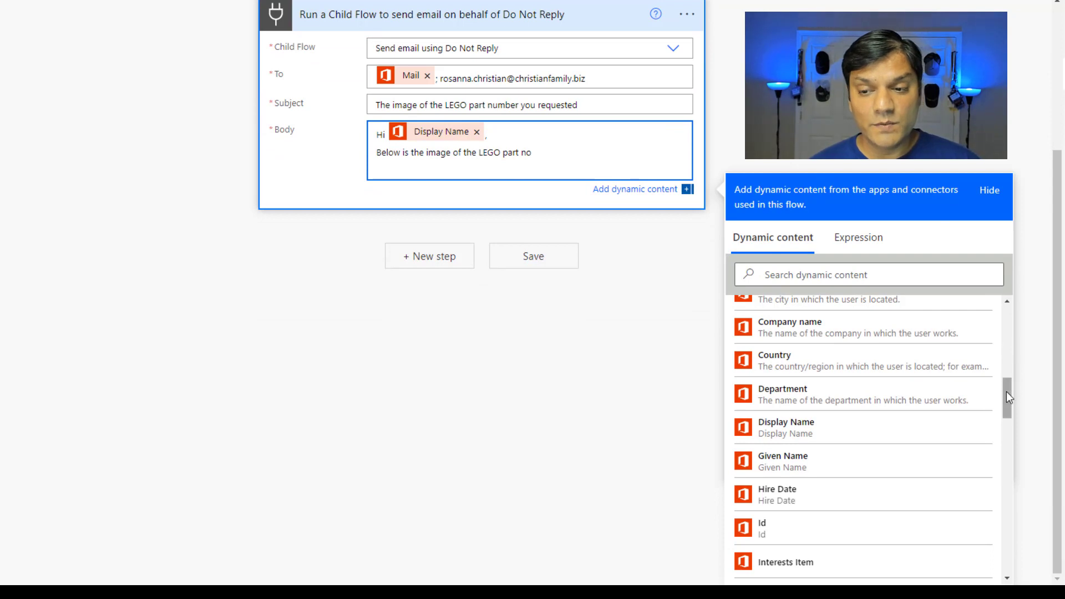
drag(1007, 393, 1013, 541)
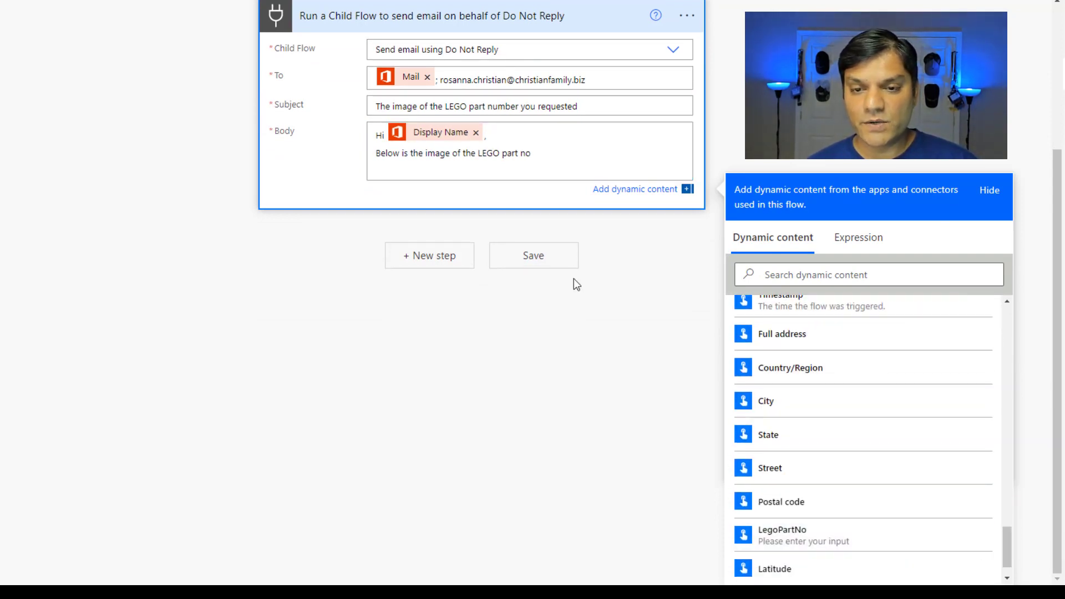
click(799, 535)
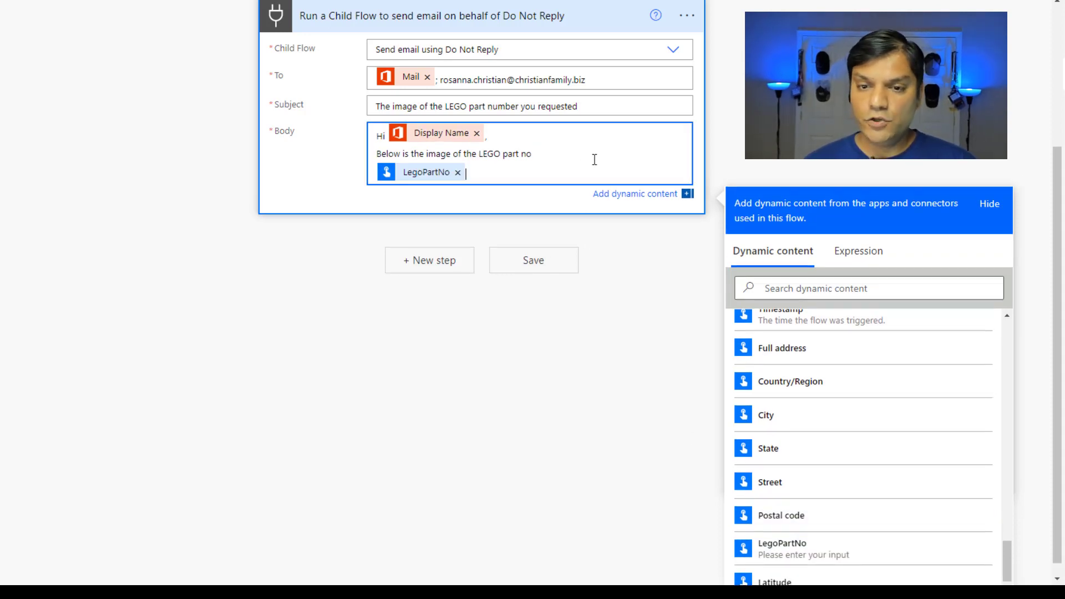
text(you reque)
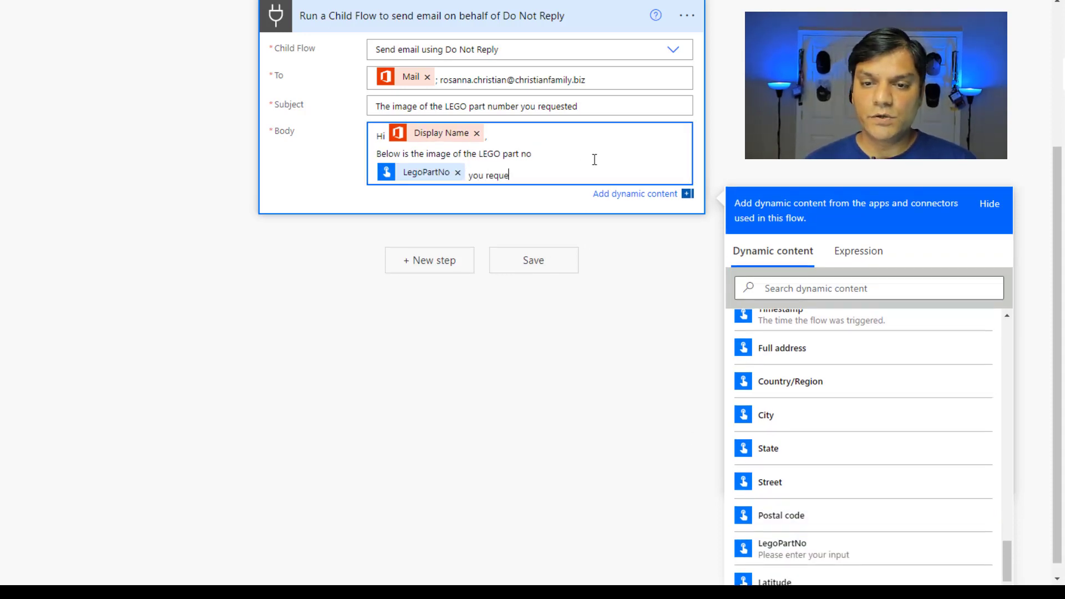
text(sted.)
key(Return)
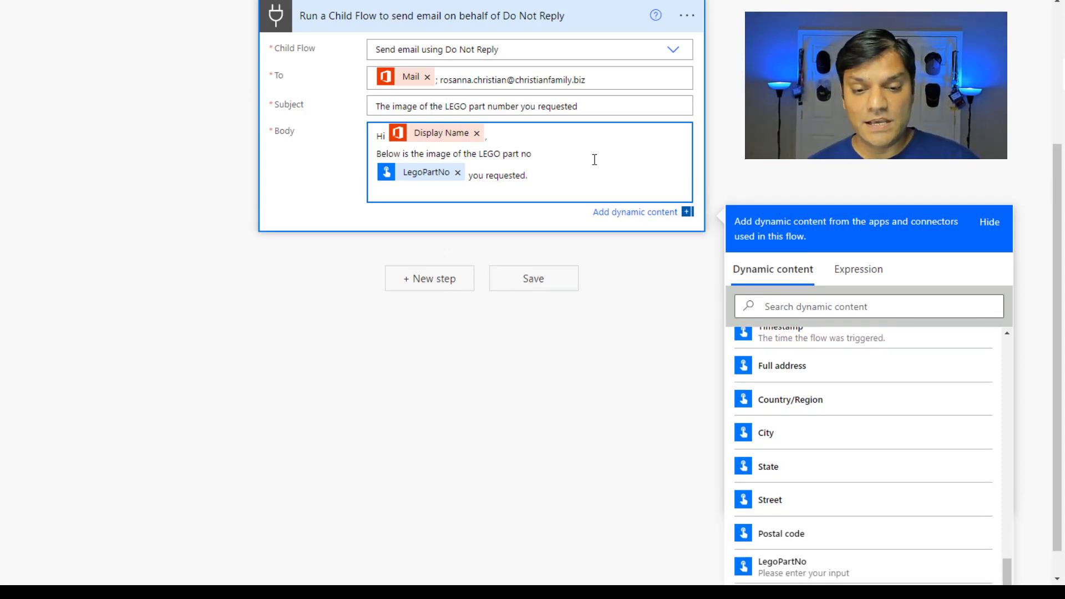
Add an HTML img tag with ImgURL as source, alt "Trulli", width 500 and height 333 to the body, and save the flow
key(alt+Tab)
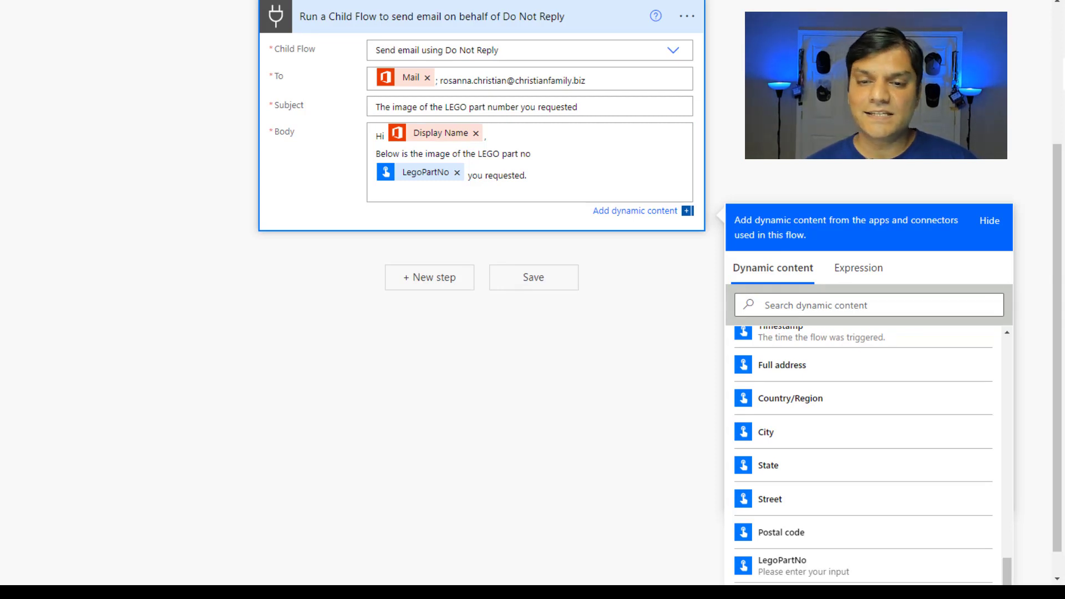
click(538, 194)
text(<img src="" alt="Trulli" width="500" height="333">)
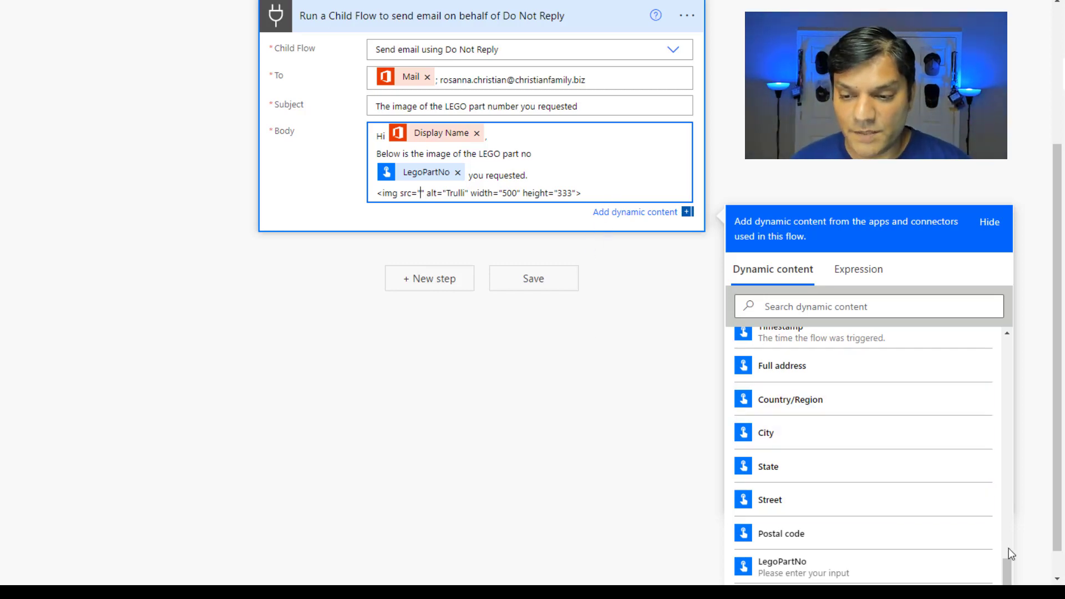
drag(1009, 571, 1019, 381)
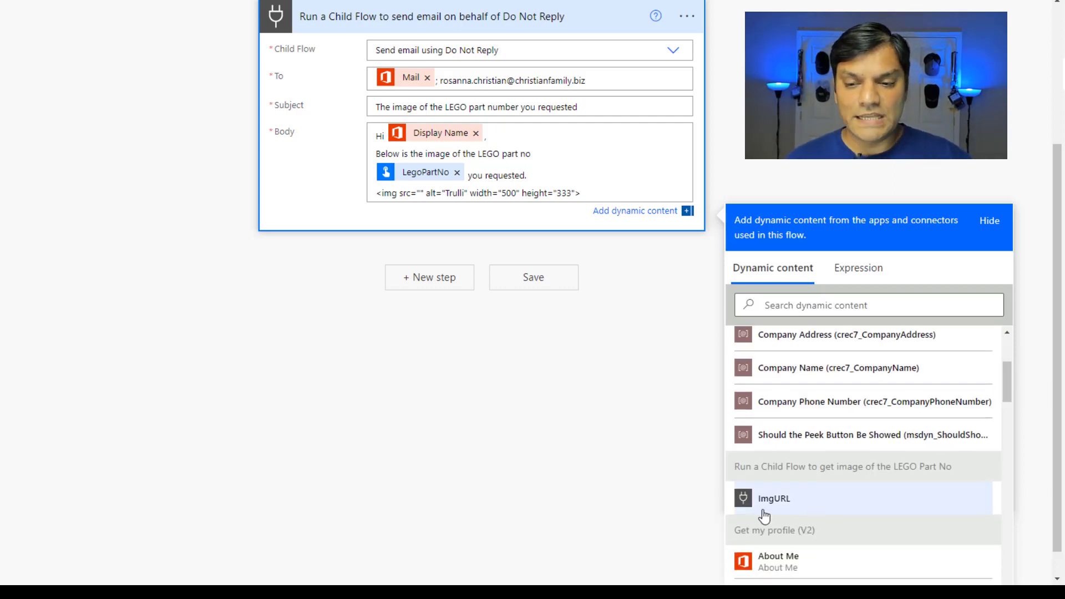
click(421, 193)
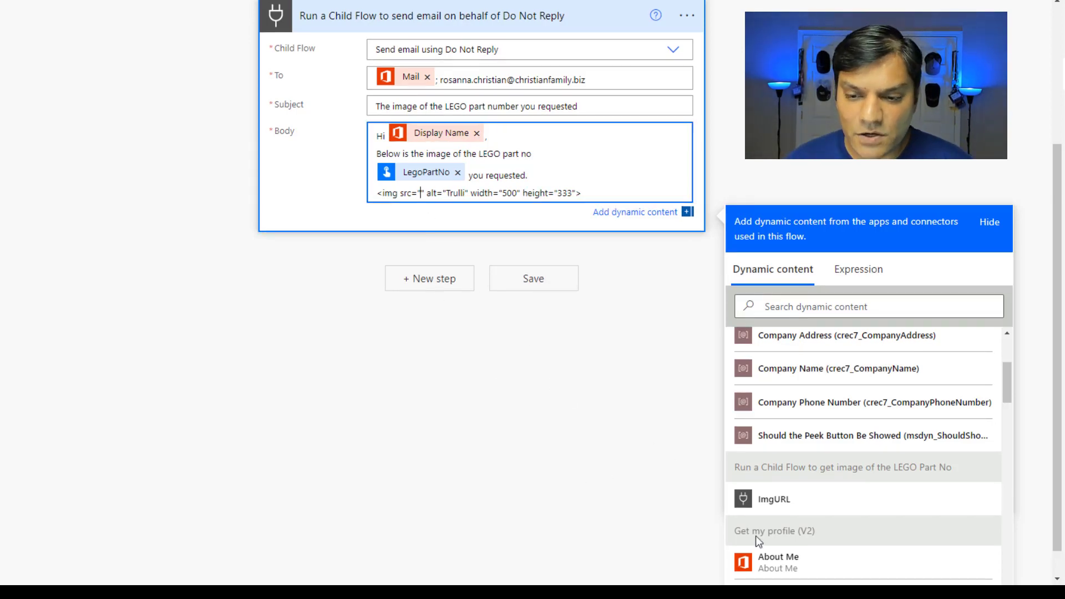
click(774, 499)
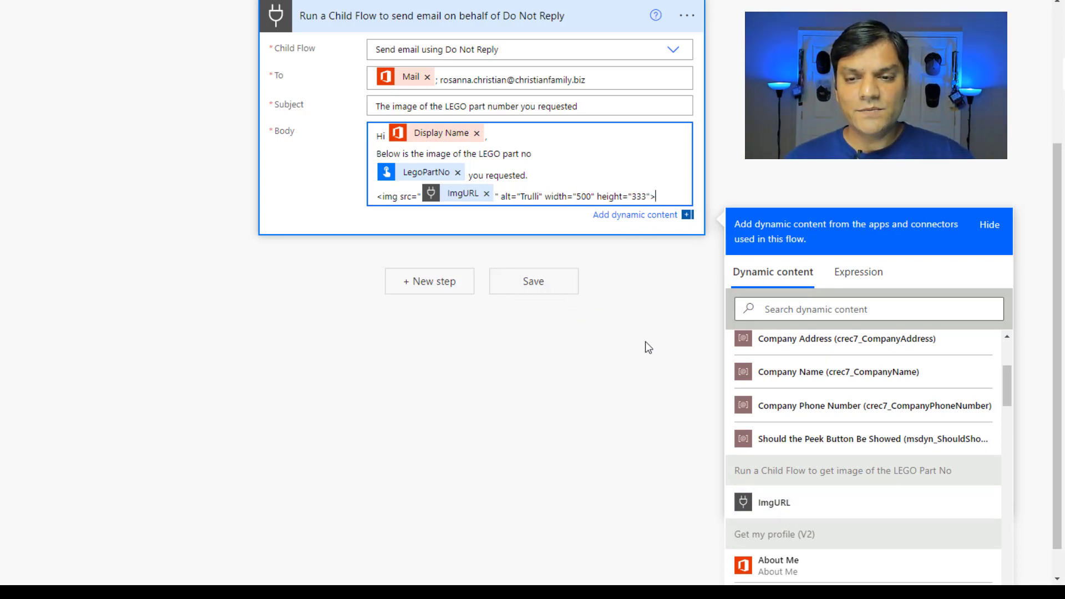
click(662, 198)
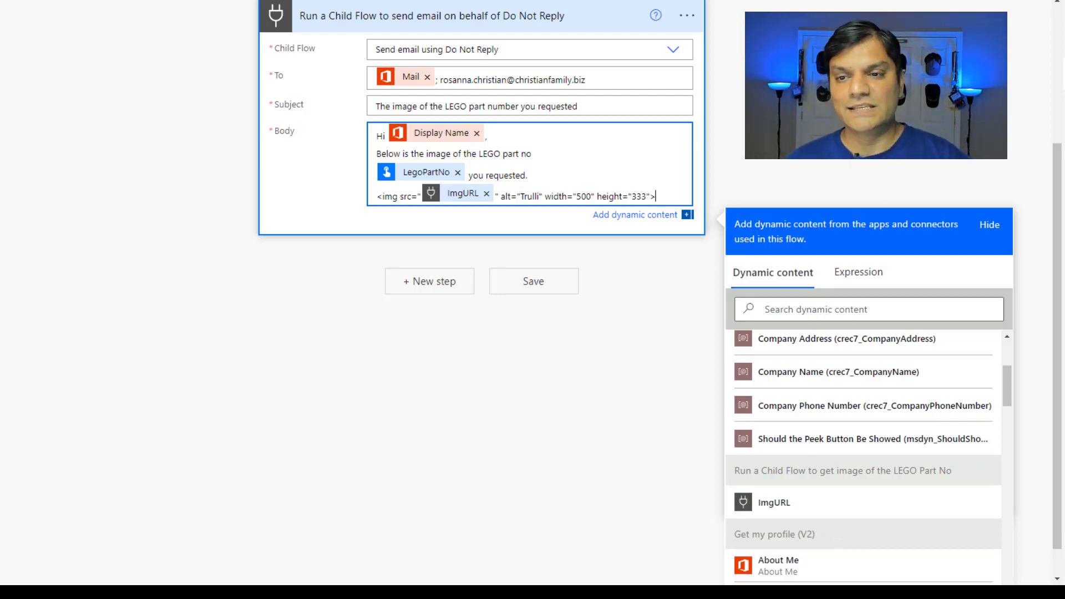
click(925, 92)
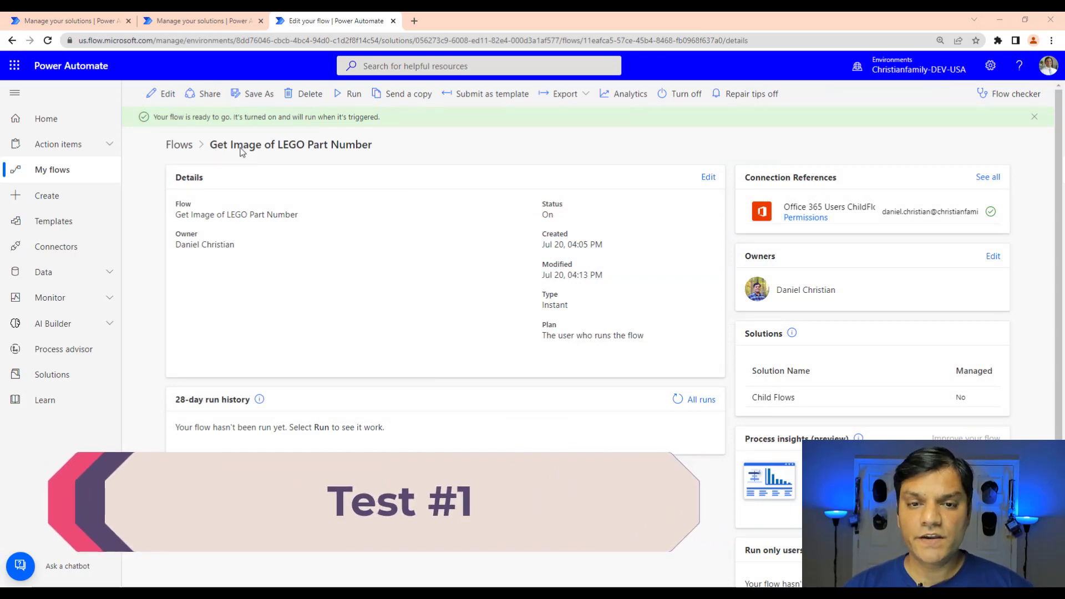
Run the "Get Image of LEGO Part Number" flow with LegoPartNo 303 and open the started run's details
click(354, 97)
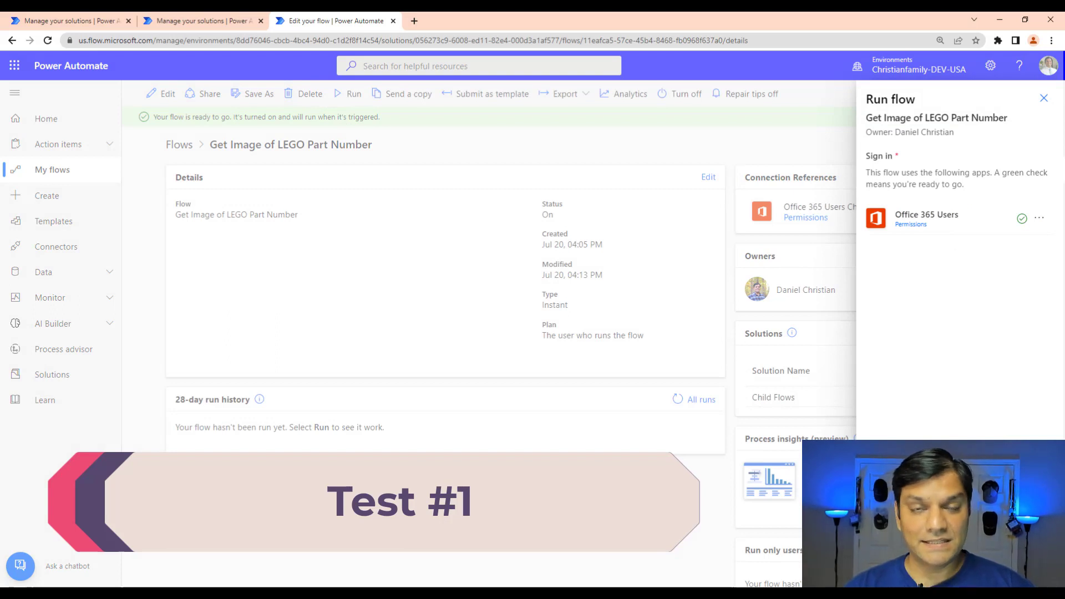
click(896, 567)
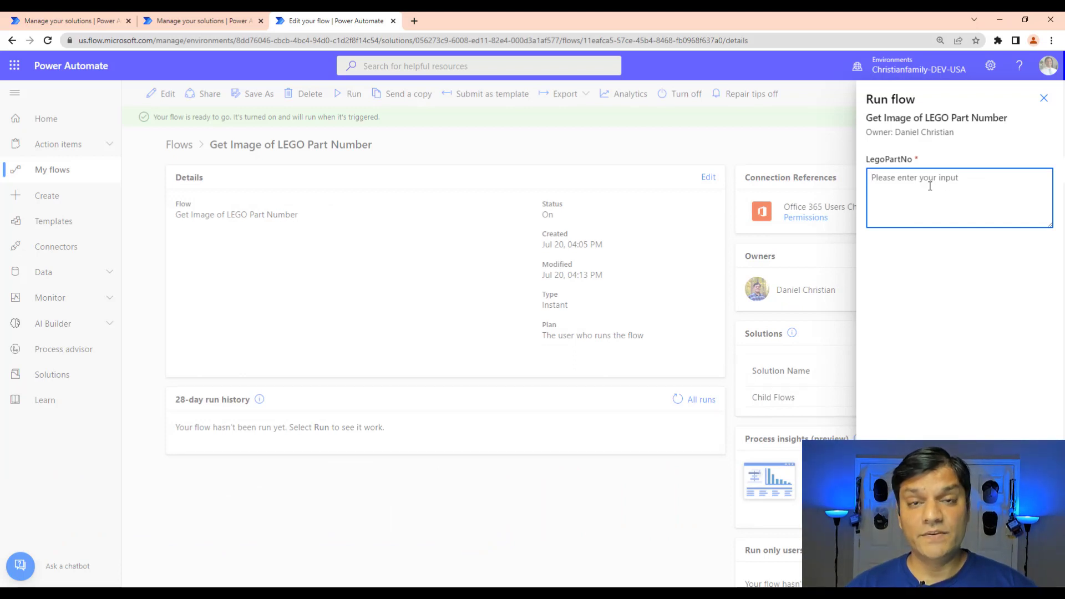
text(3031)
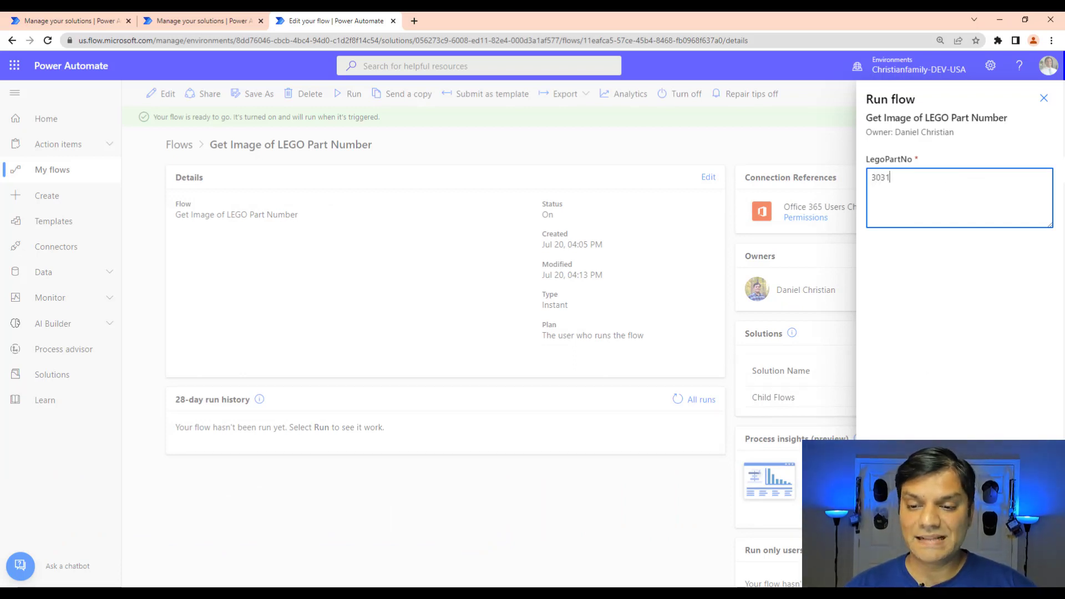
click(895, 571)
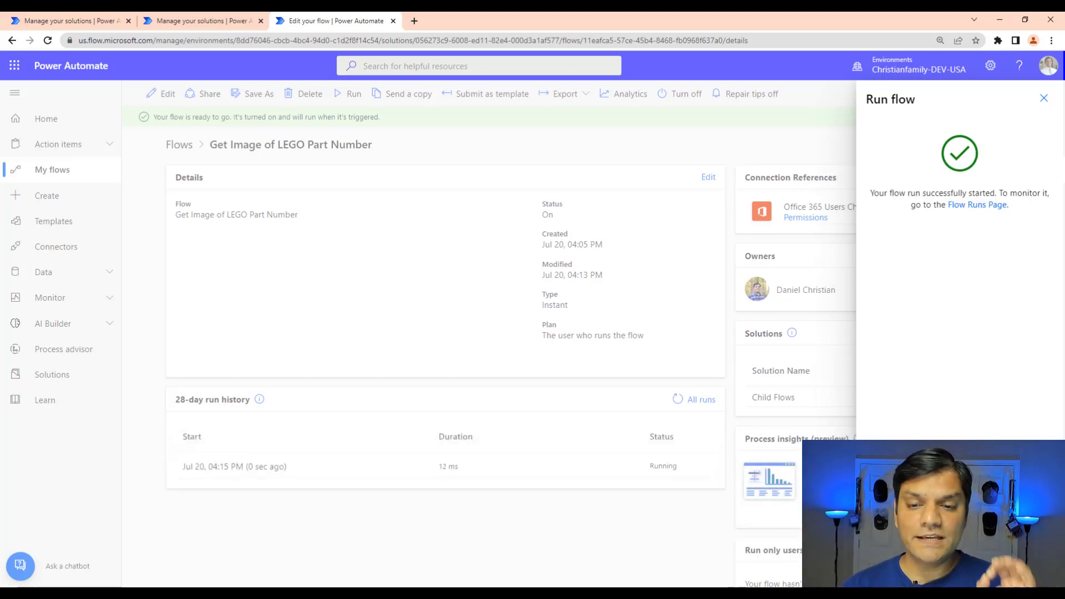
click(894, 570)
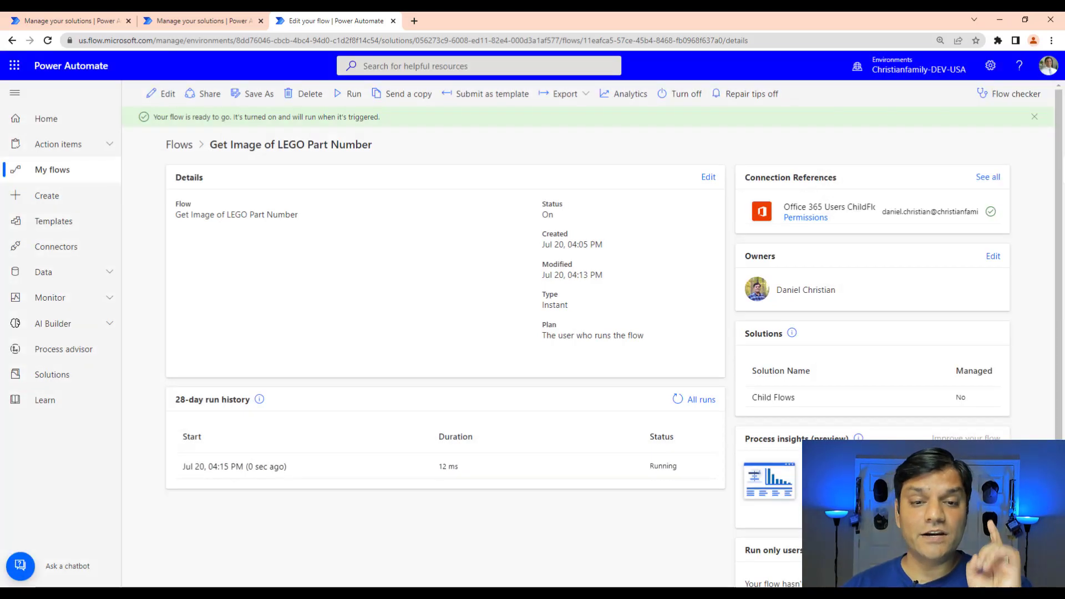
click(252, 469)
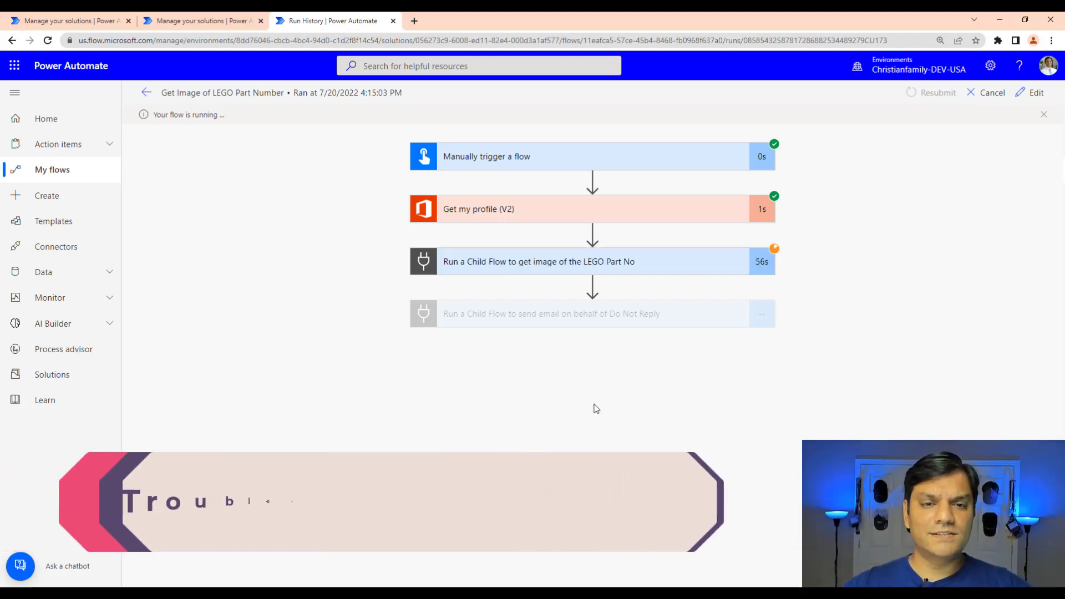
Return to the Child Flows solution, finish the flow-editing notice, and open the "HTTP call for LEGO Part Information" flow's details
click(164, 21)
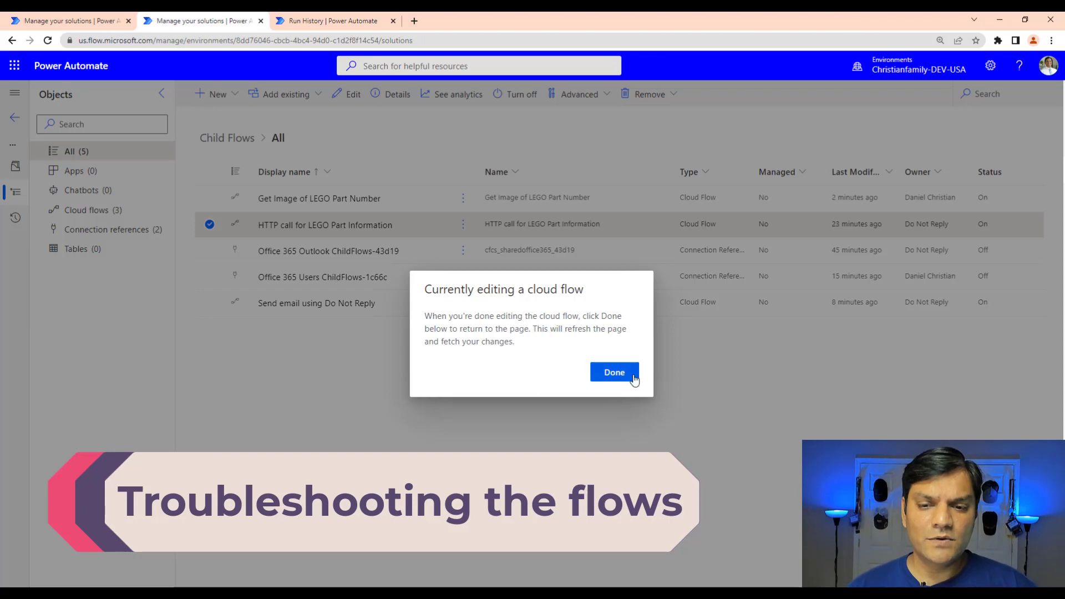
click(634, 379)
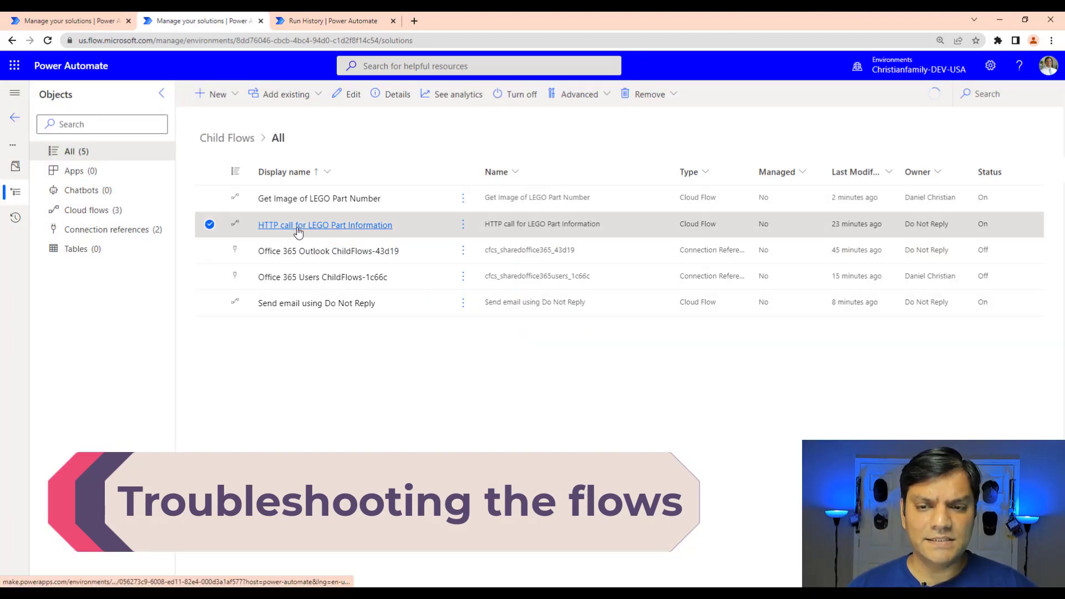
click(298, 226)
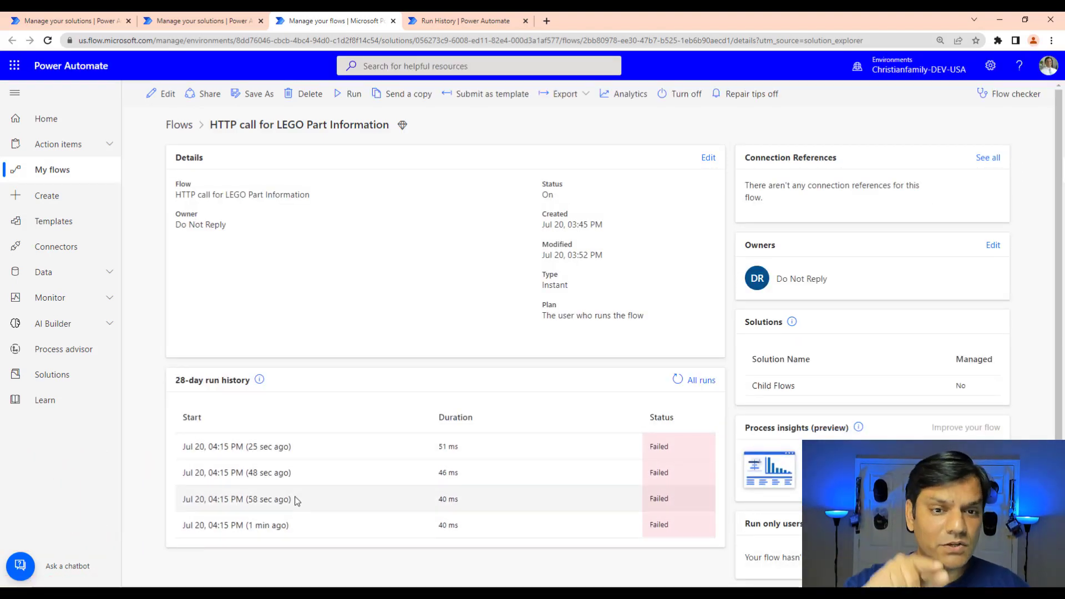
Cancel the running execution of the "Get Image of LEGO Part Number" flow and confirm the cancellation
click(461, 21)
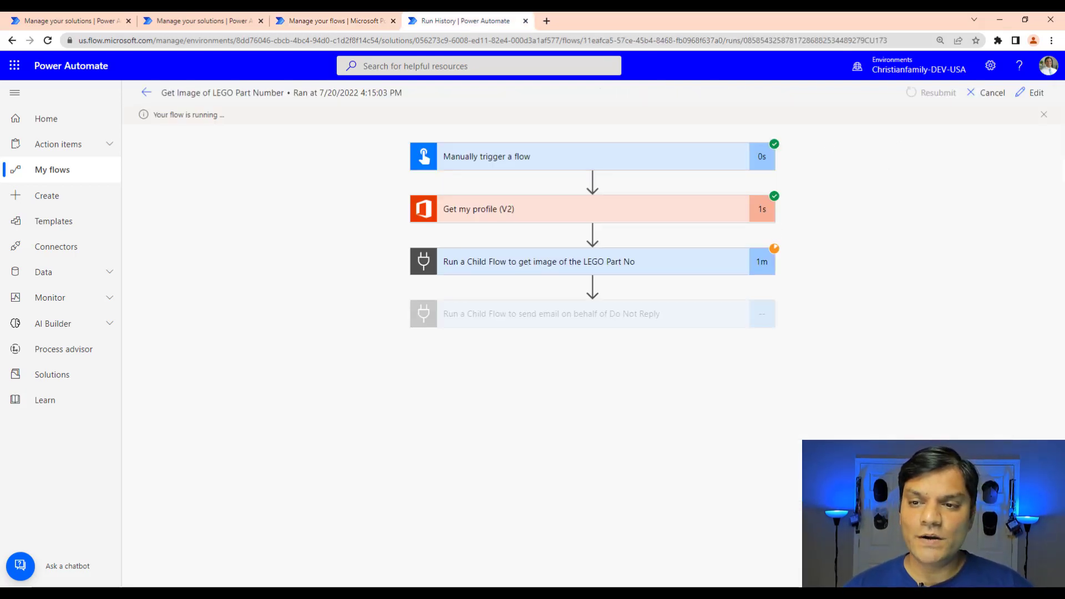
click(983, 95)
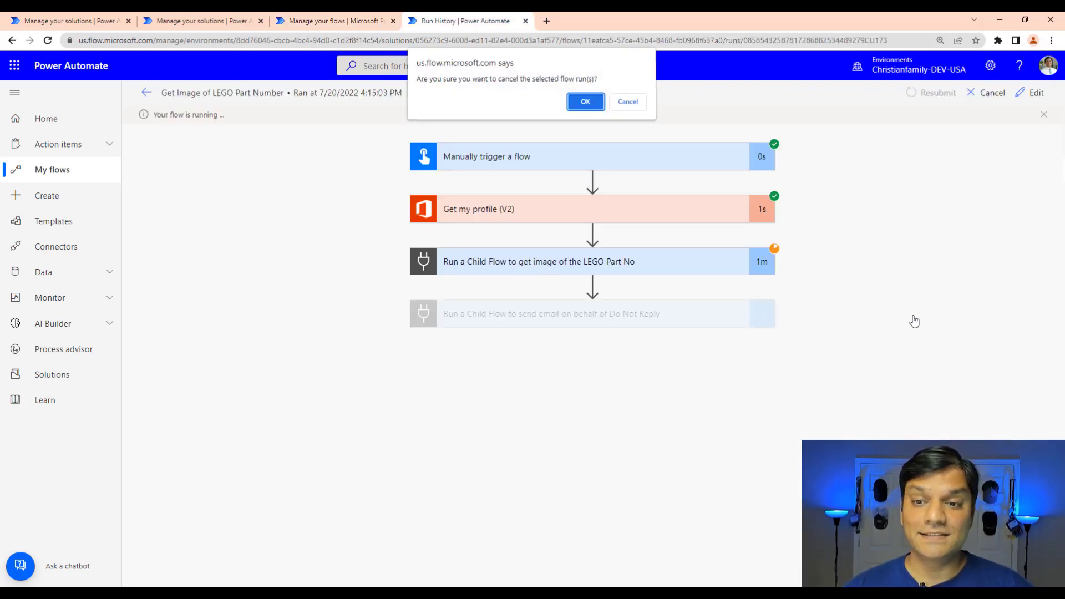
click(582, 100)
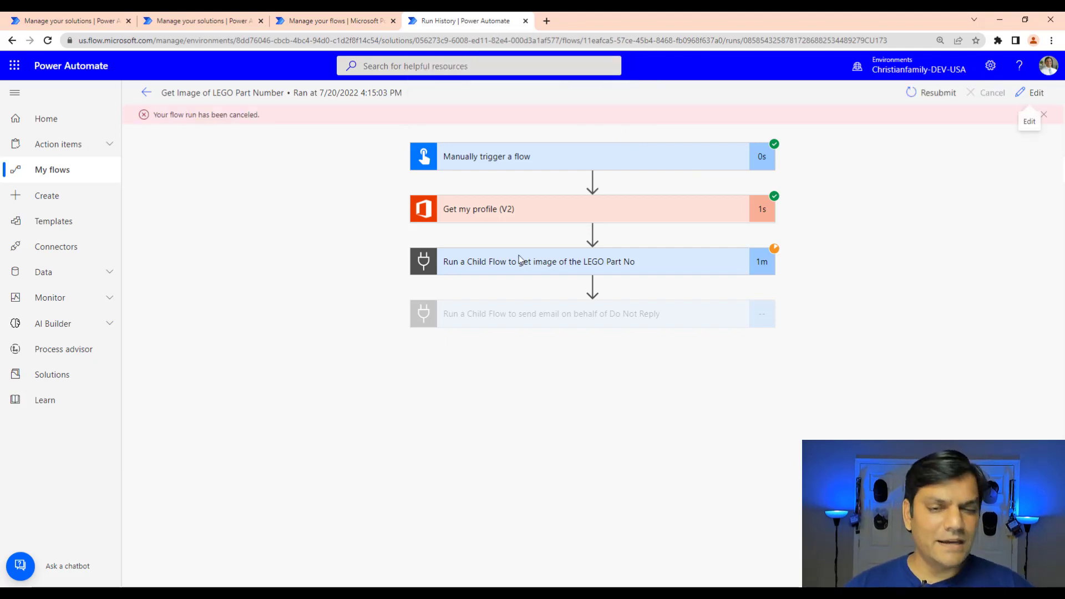
Open the latest failed run of the "HTTP call for LEGO Part Information" flow and examine the HTTP action's URI input
click(332, 20)
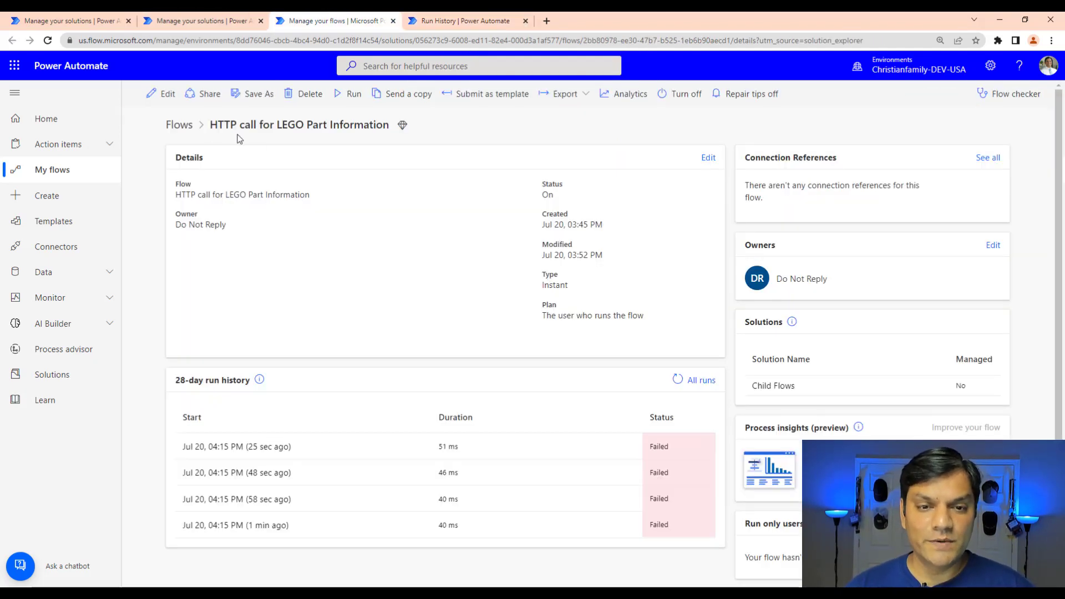
click(162, 93)
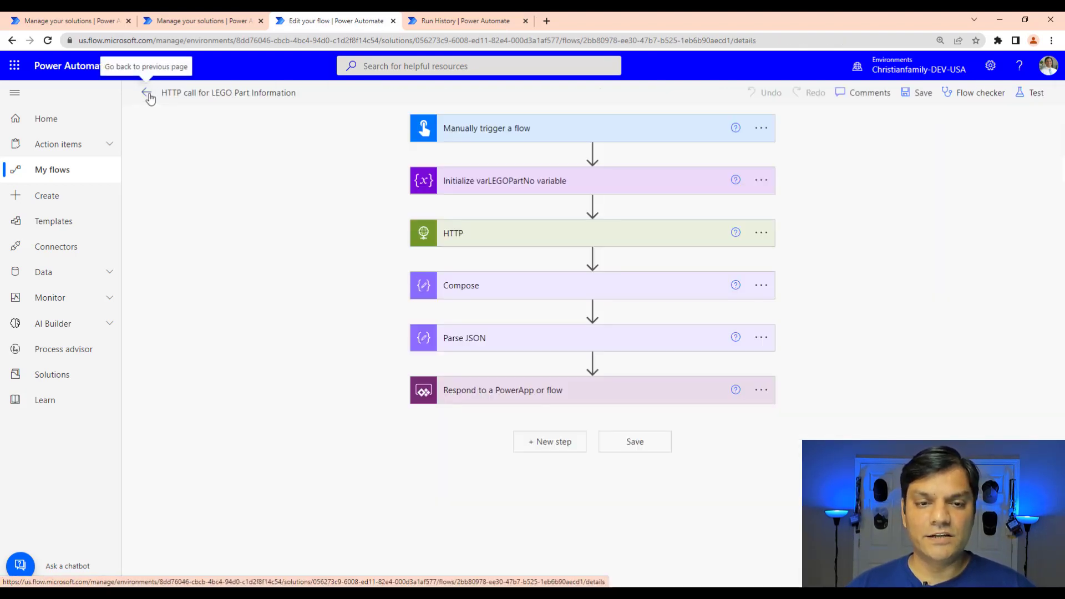
click(147, 93)
click(268, 446)
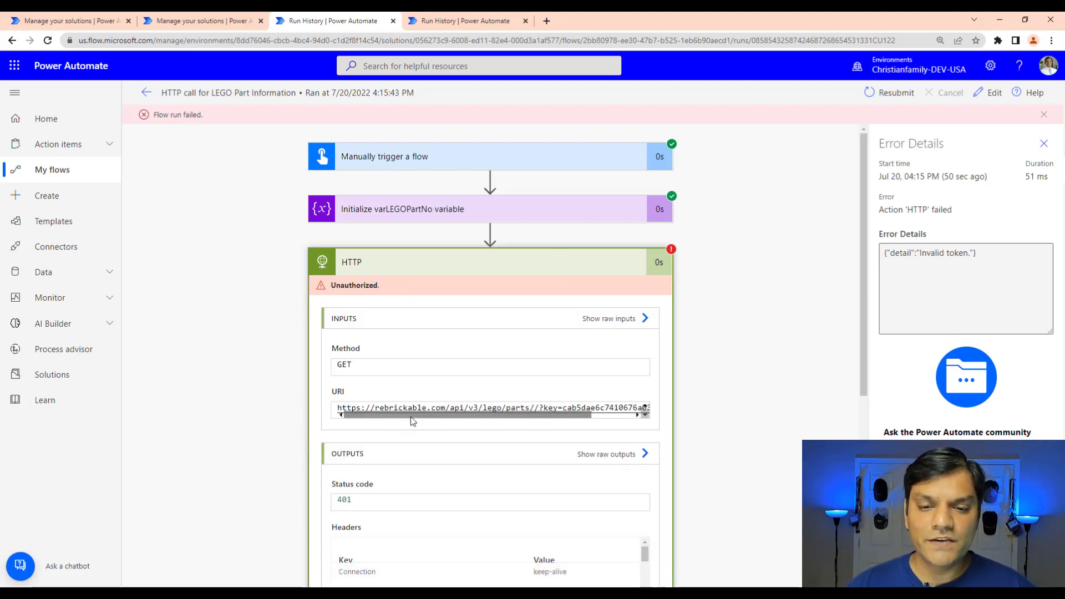
drag(411, 417, 461, 415)
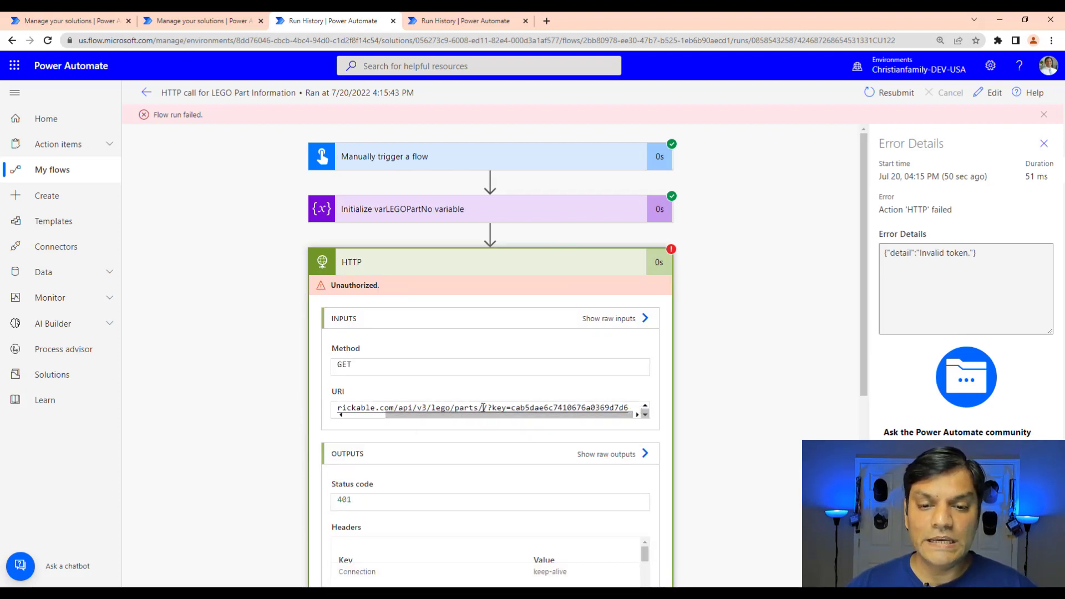
Edit the "HTTP call for LEGO Part Information" flow and set the varLEGOPartNo variable's initial value to the trigger's LEGOPartNo input
click(993, 98)
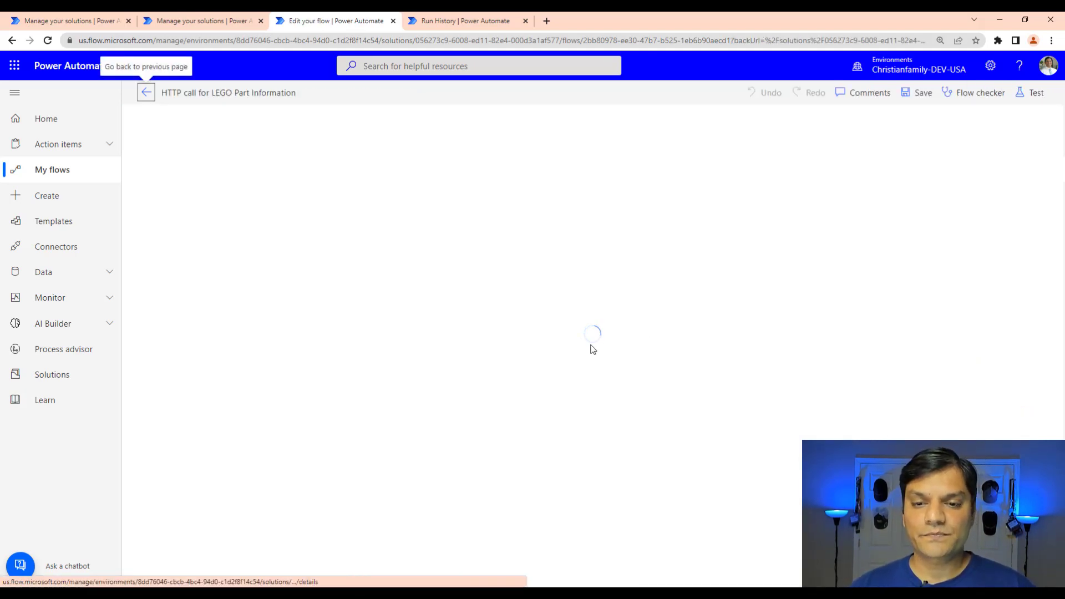
click(532, 192)
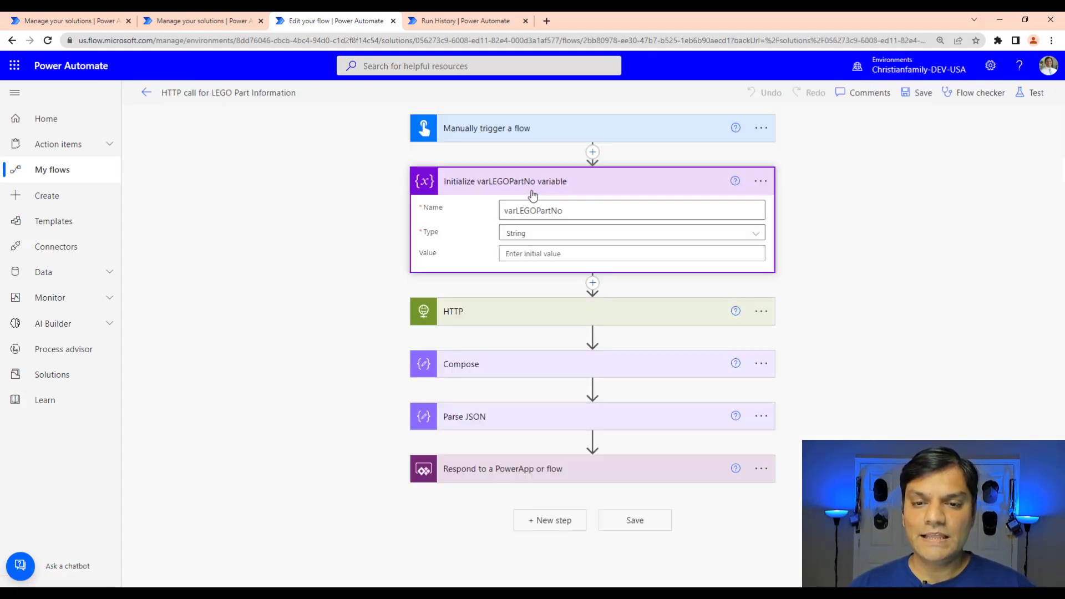
click(518, 254)
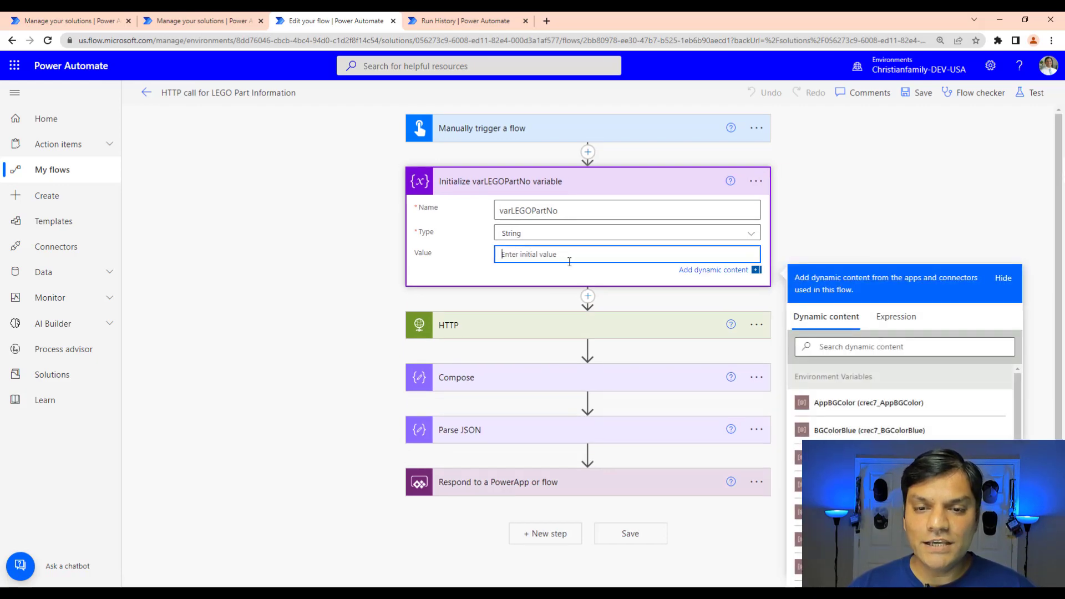
drag(1019, 418, 1006, 551)
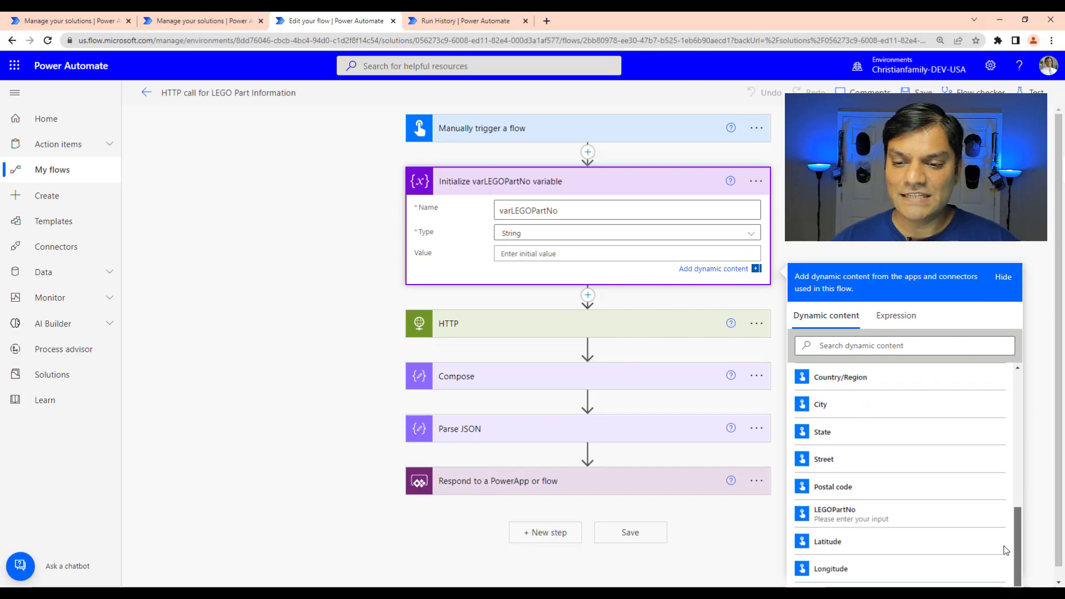
click(831, 511)
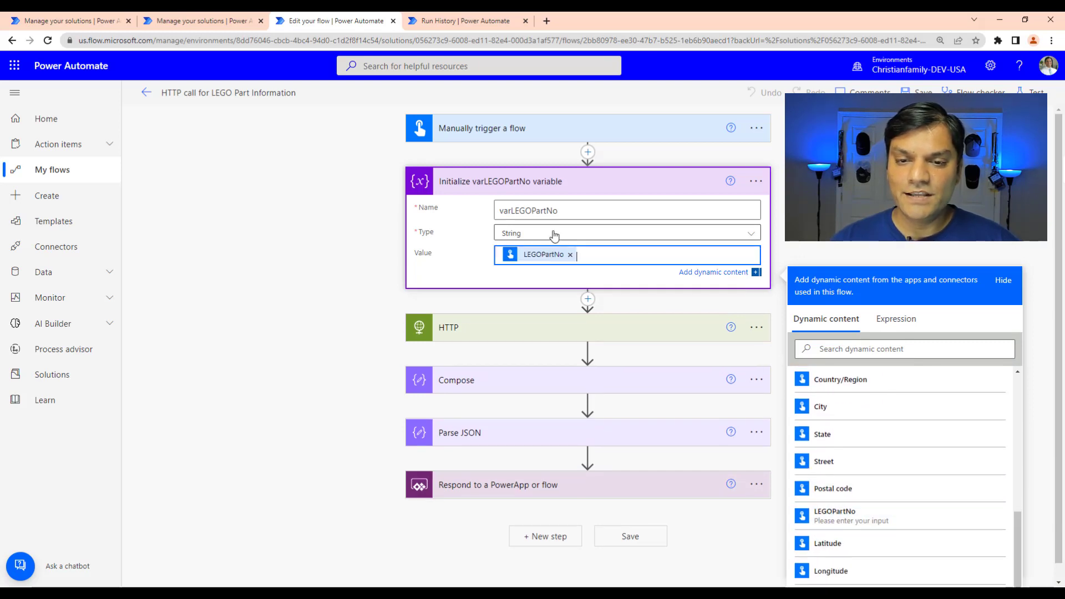
Check the varLEGOPartNo reference in the HTTP action's concat URI expression and save the flow
click(542, 329)
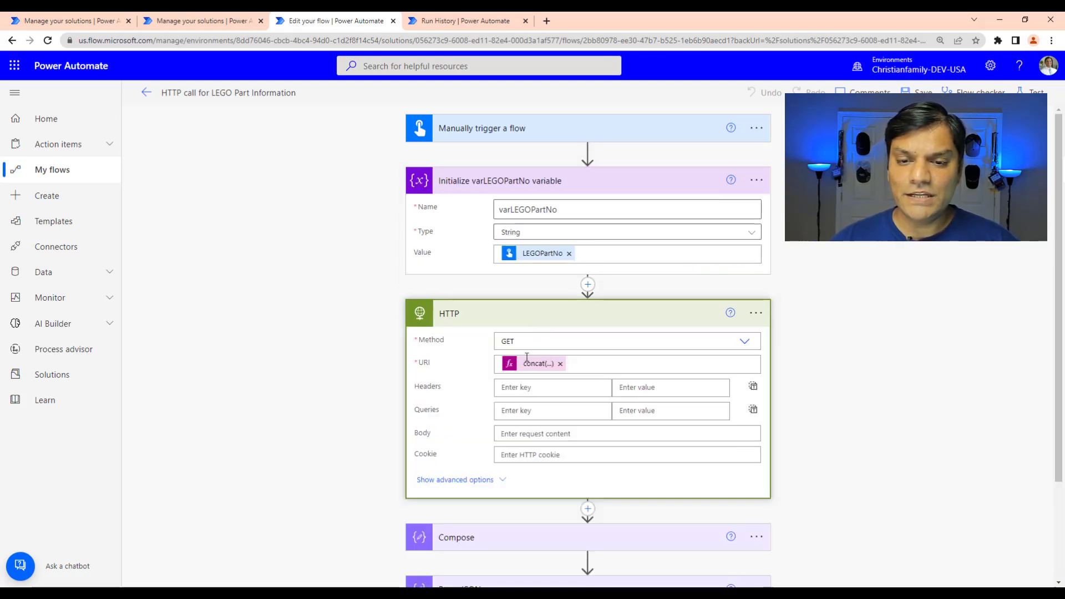
click(527, 365)
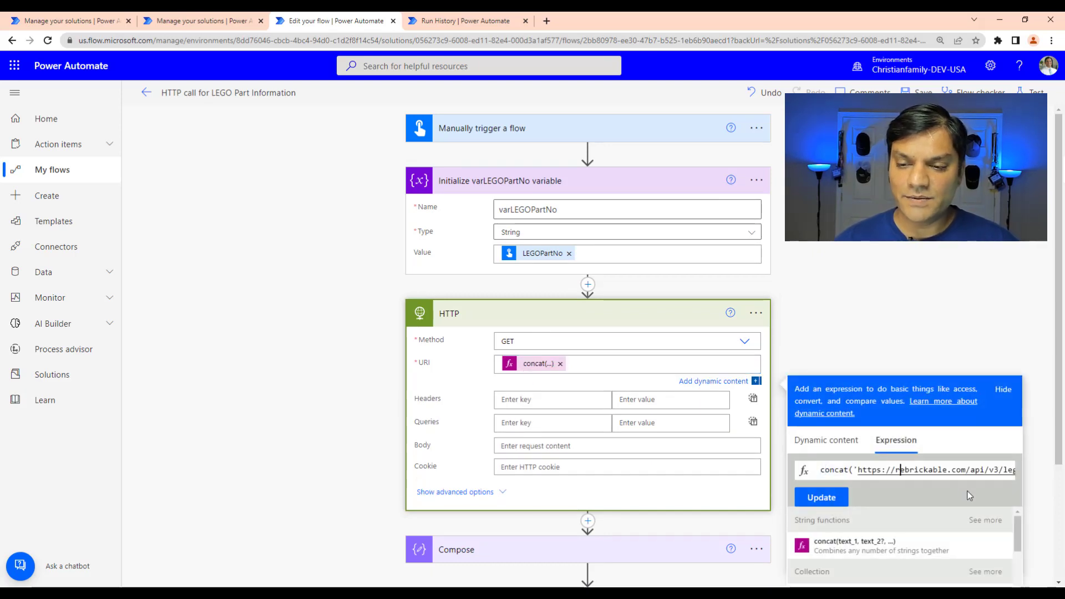
key(Right)
key(Right)
key(Right)
key(Right)
key(Right)
key(Right)
key(Right)
key(Right)
key(Right)
key(Right)
key(Right)
key(Right)
key(Right)
key(Right)
key(Right)
key(Right)
key(Right)
key(Right)
key(Right)
key(Right)
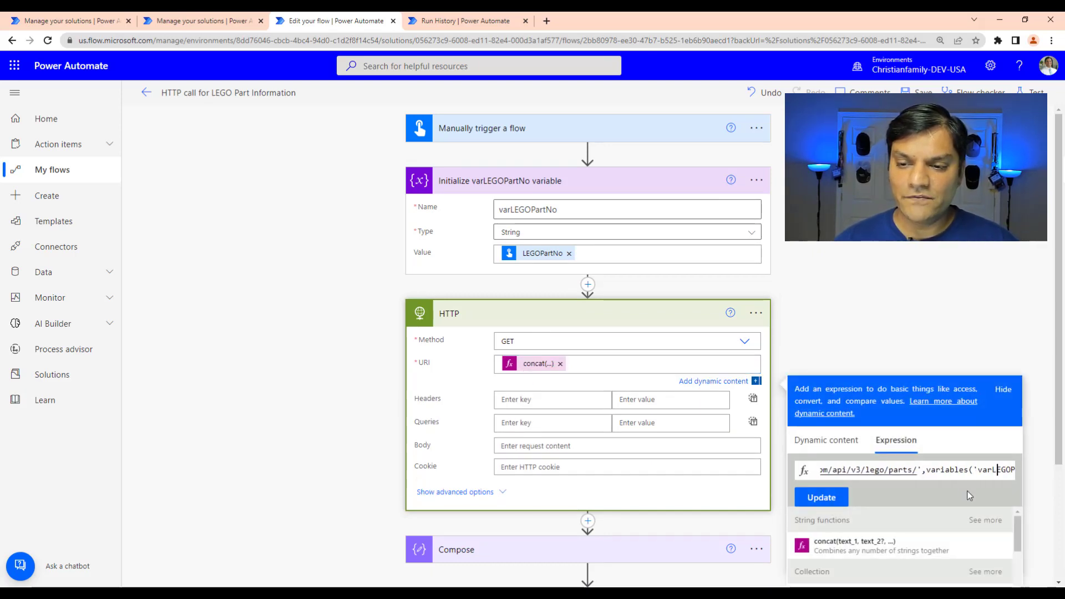
key(Right)
key(Right)
key(Right)
key(Right)
key(Right)
key(Right)
key(Right)
key(Right)
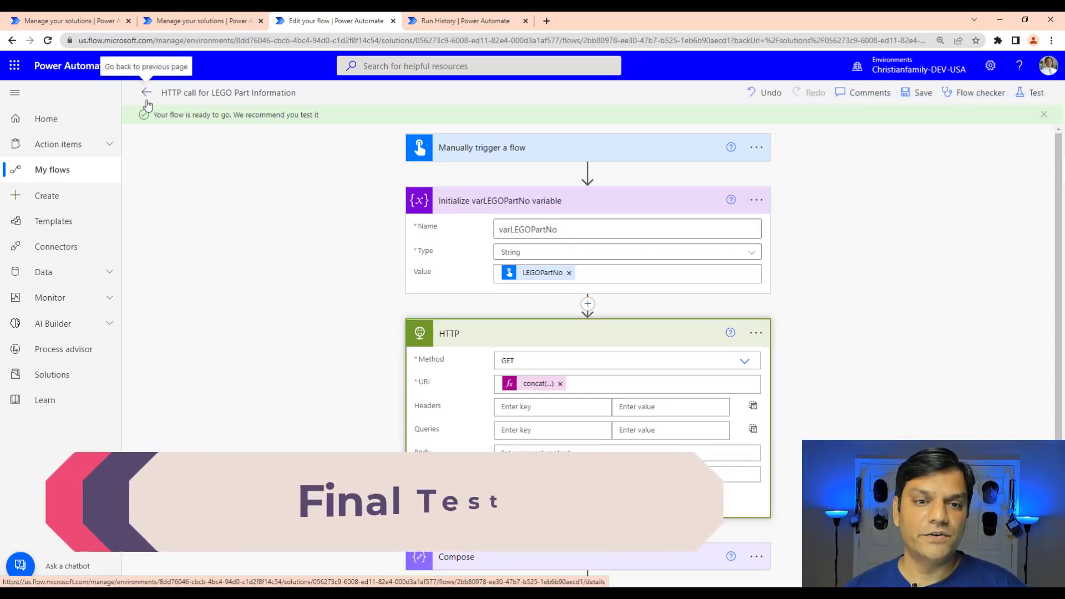
Leave the flow editor and go back to the details page of the "Get Image of LEGO Part Number" flow
click(146, 99)
click(504, 18)
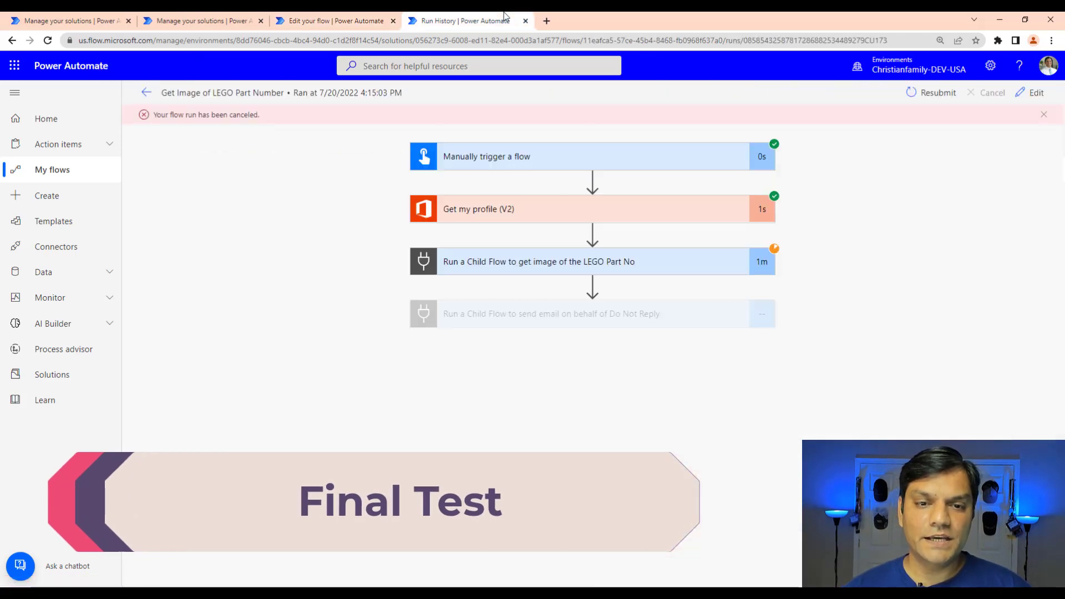
click(147, 93)
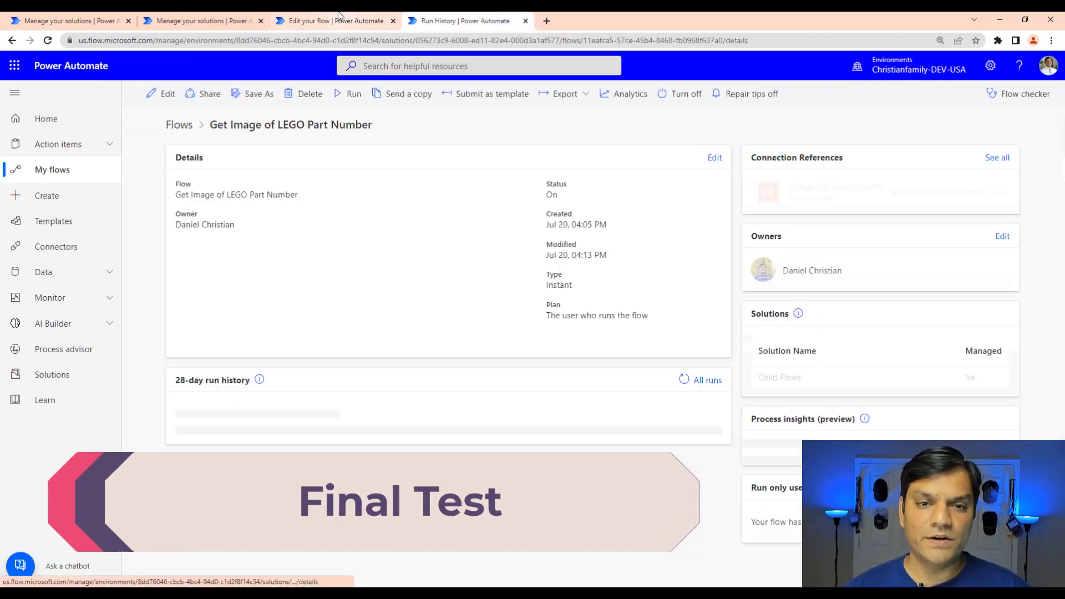
click(382, 21)
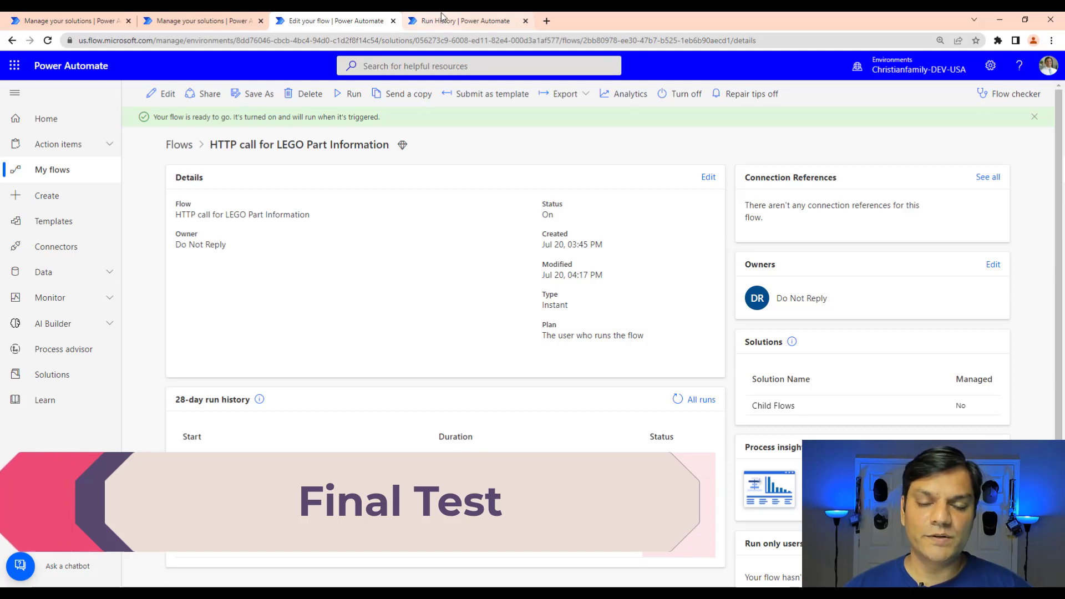
click(441, 21)
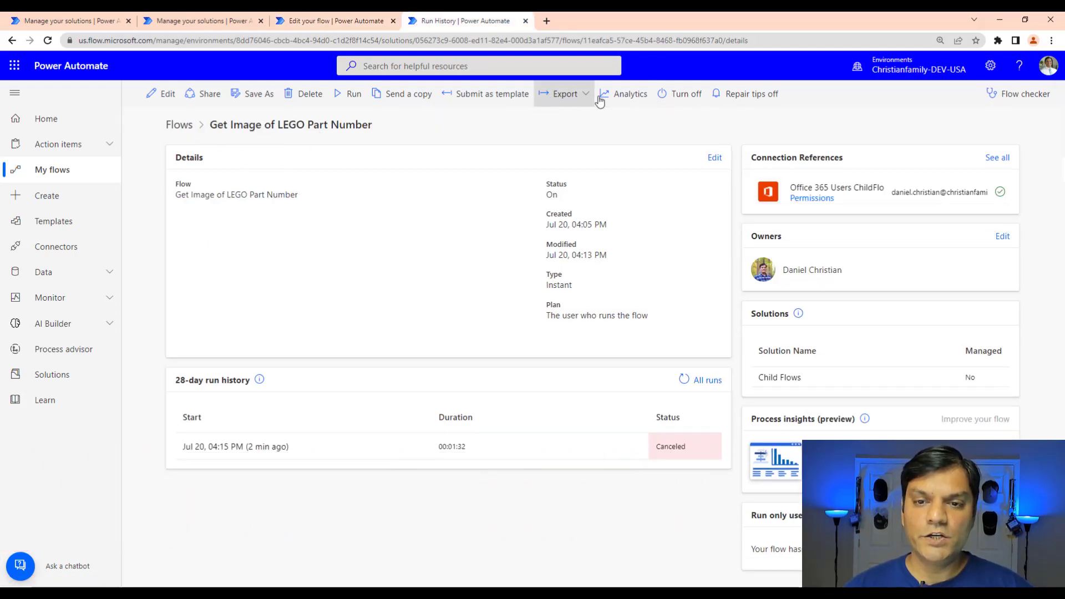
Run the "Get Image of LEGO Part Number" flow with LegoPartNo 3031 and open the started run's details
click(354, 94)
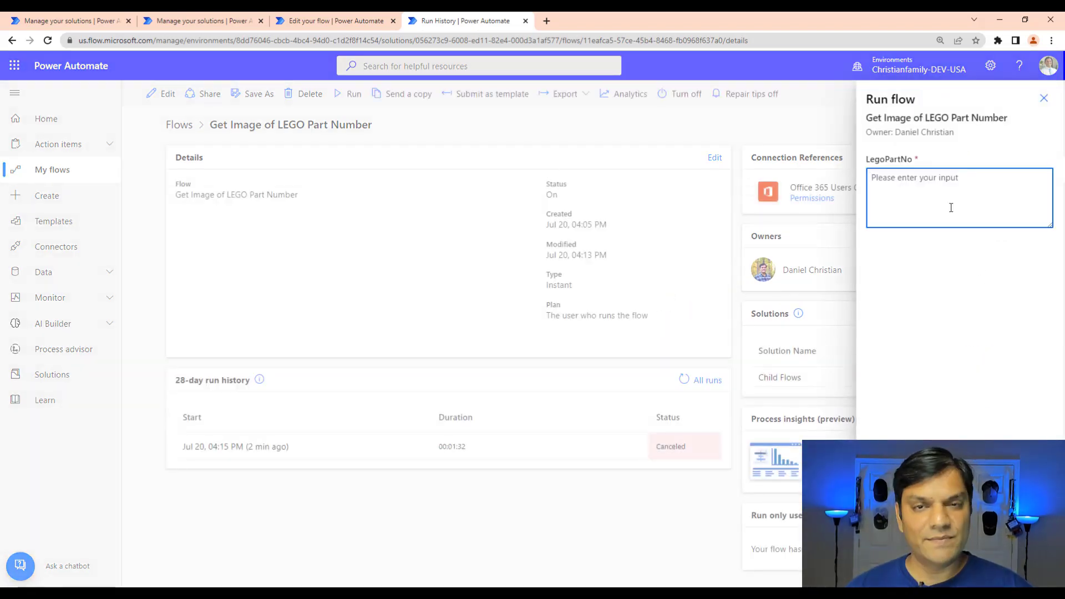
text(30)
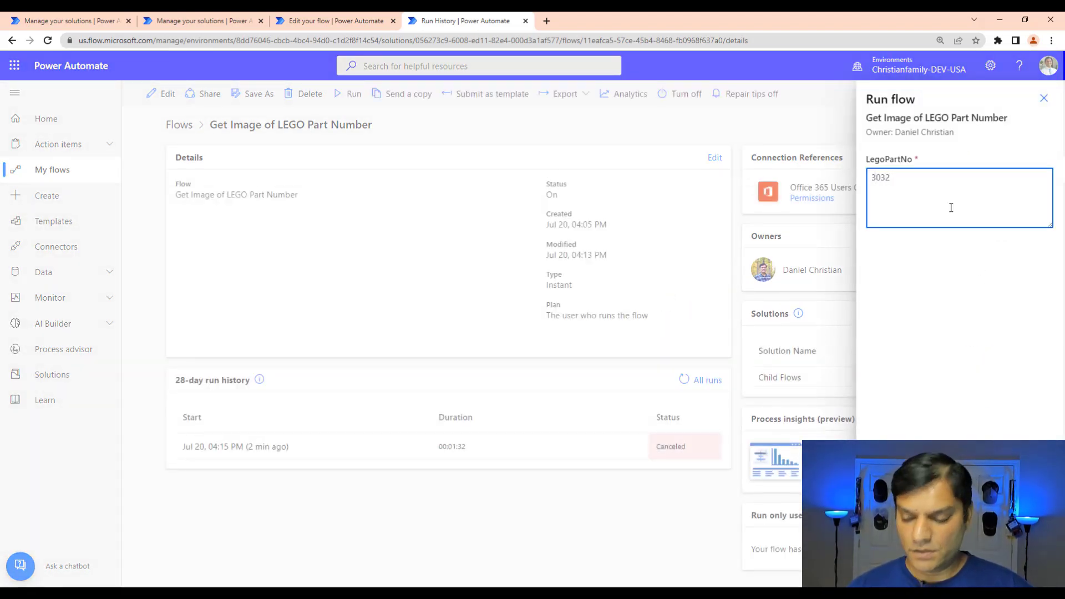
text(31)
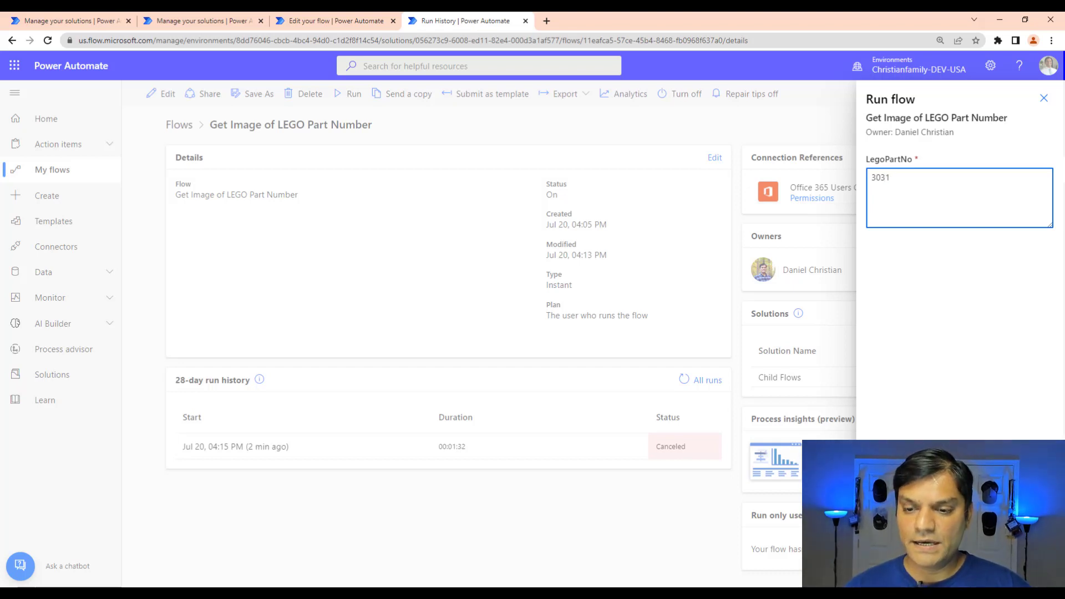
key(Tab)
key(Return)
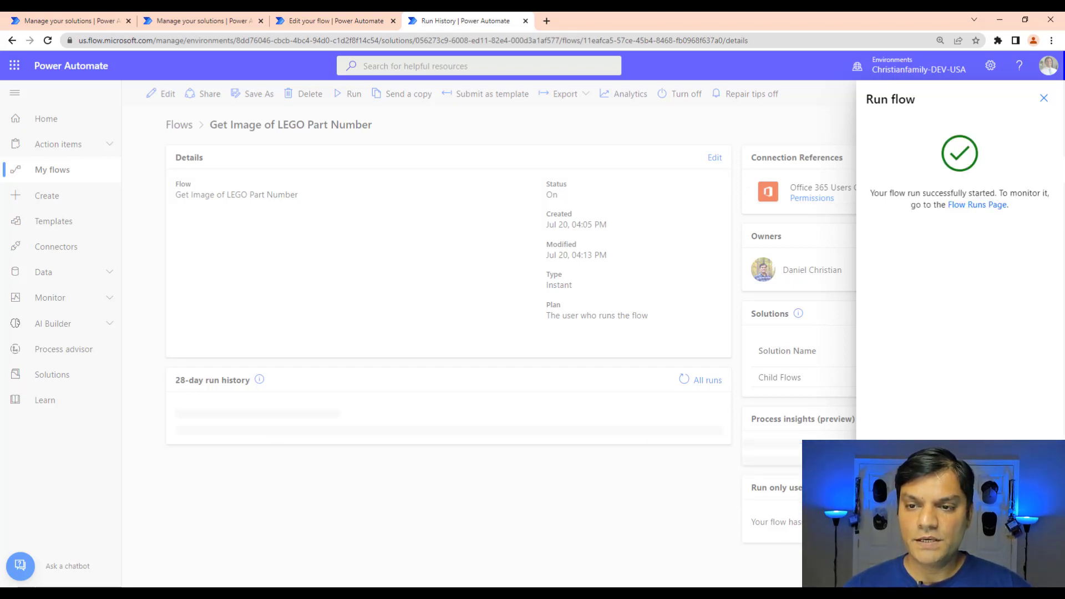
click(321, 424)
click(266, 447)
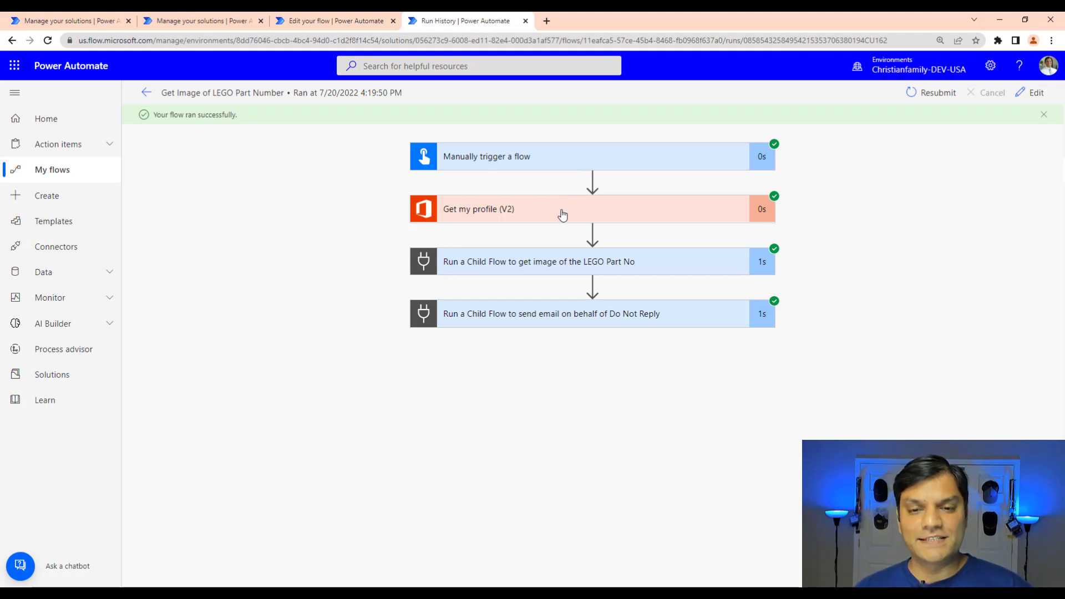
Examine the inputs and outputs of the LEGO image child flow action and the recipients and body of the Do Not Reply email action
click(559, 272)
scroll(533, 452, down, 3)
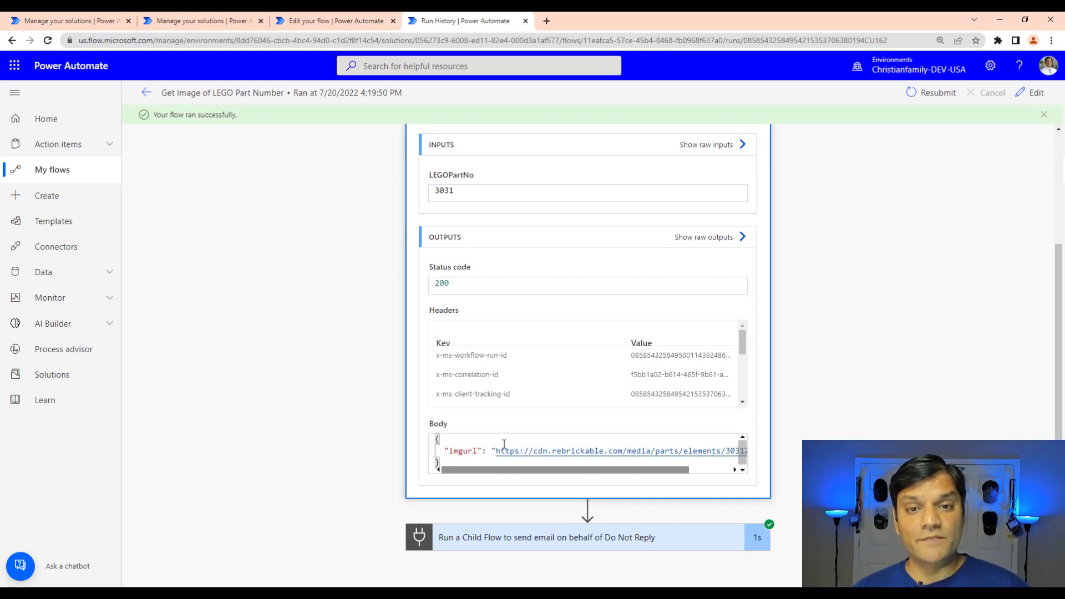
scroll(521, 273, up, 3)
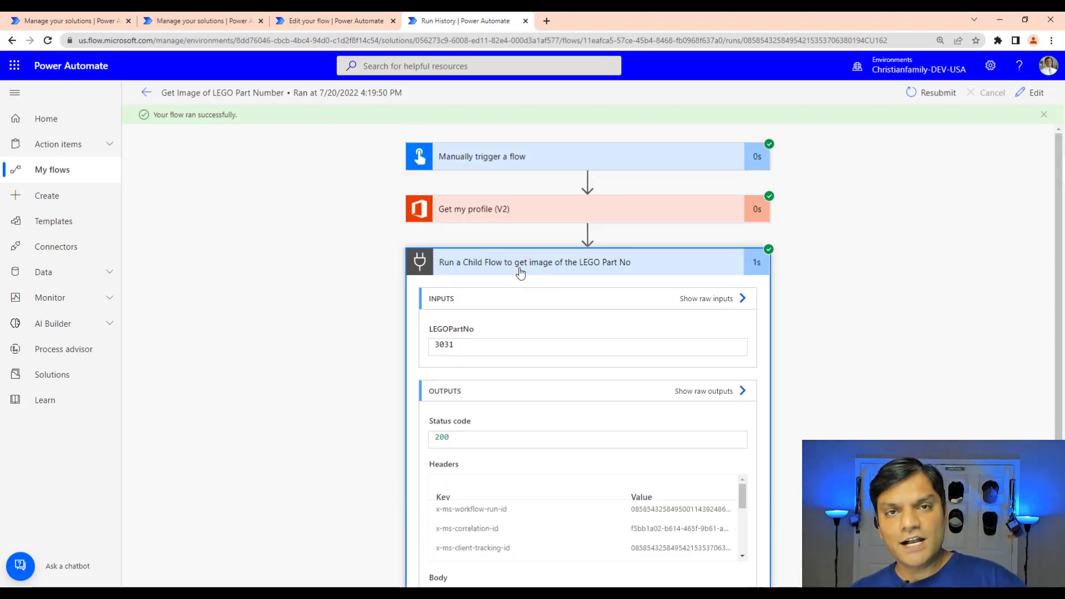
scroll(520, 272, down, 3)
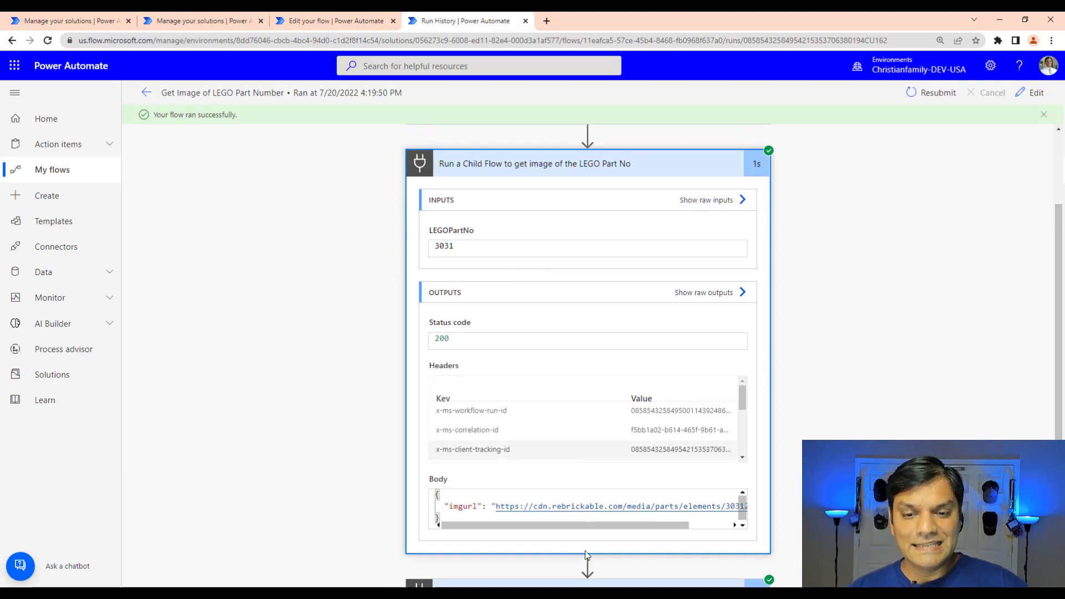
click(614, 547)
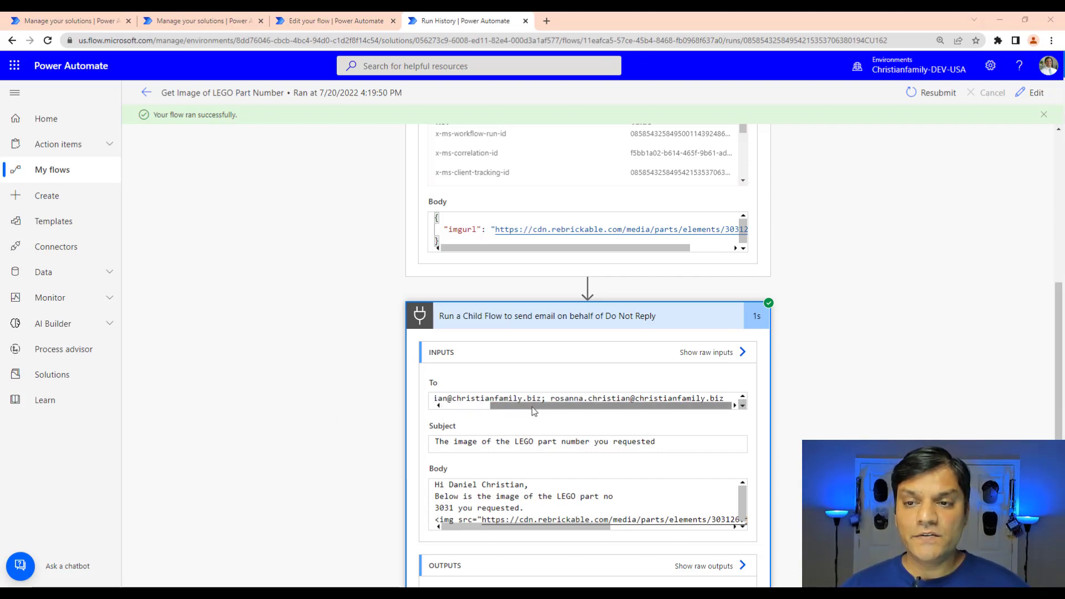
drag(532, 411, 460, 410)
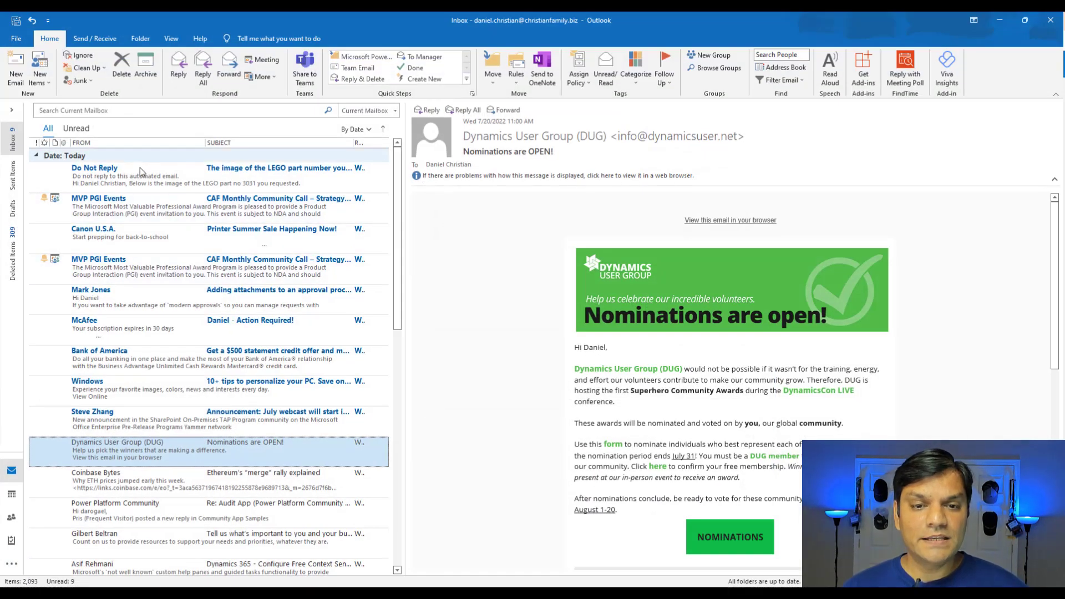
Switch to Outlook and view the "The image of the LEGO part number you requested" email in both recipients' mailboxes
click(140, 173)
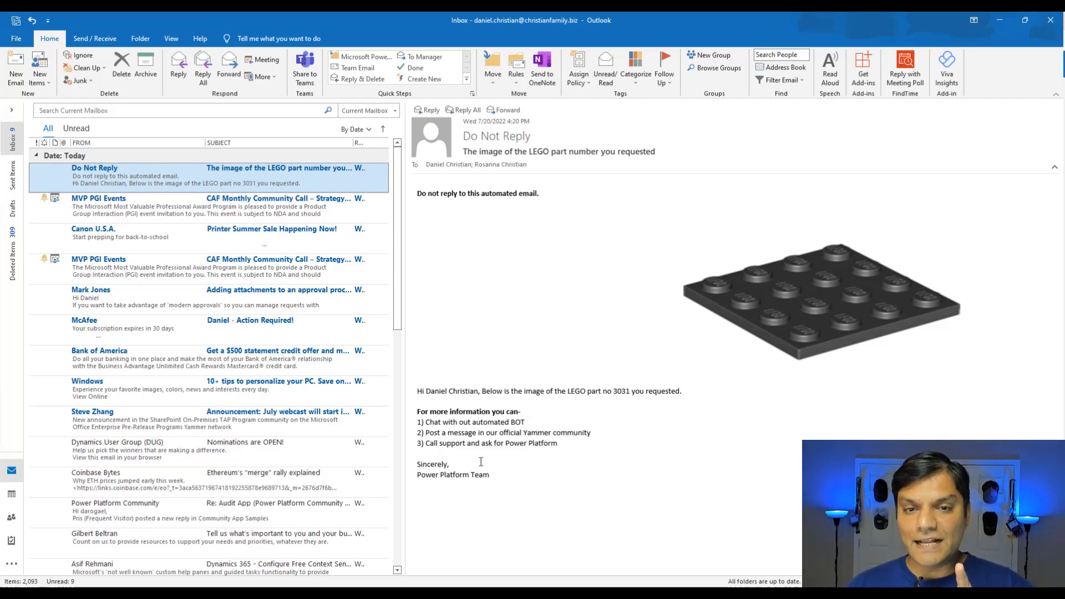
click(999, 20)
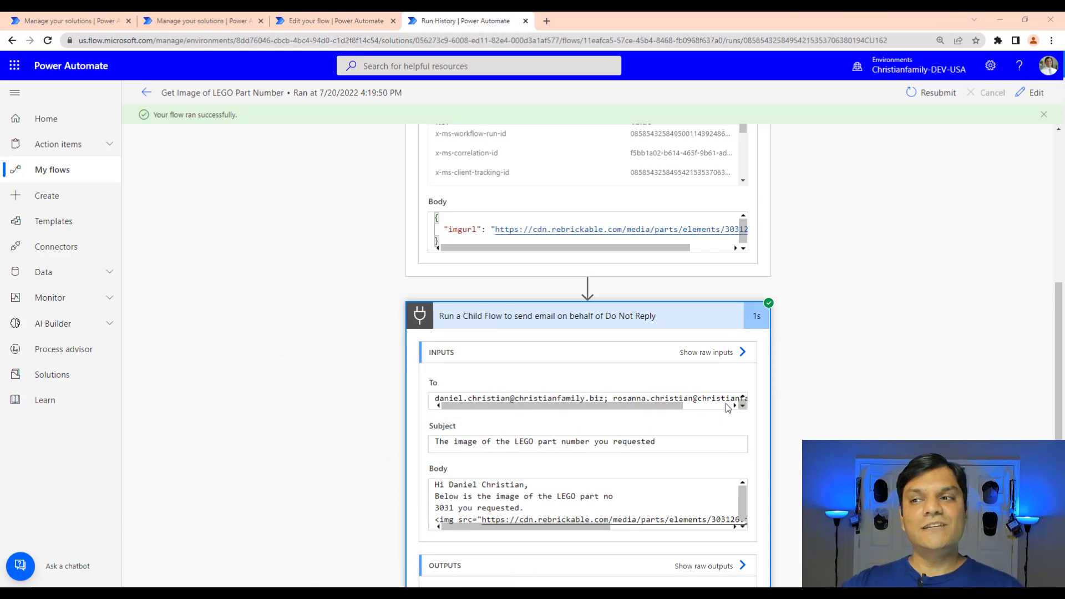
drag(1064, 161, 561, 17)
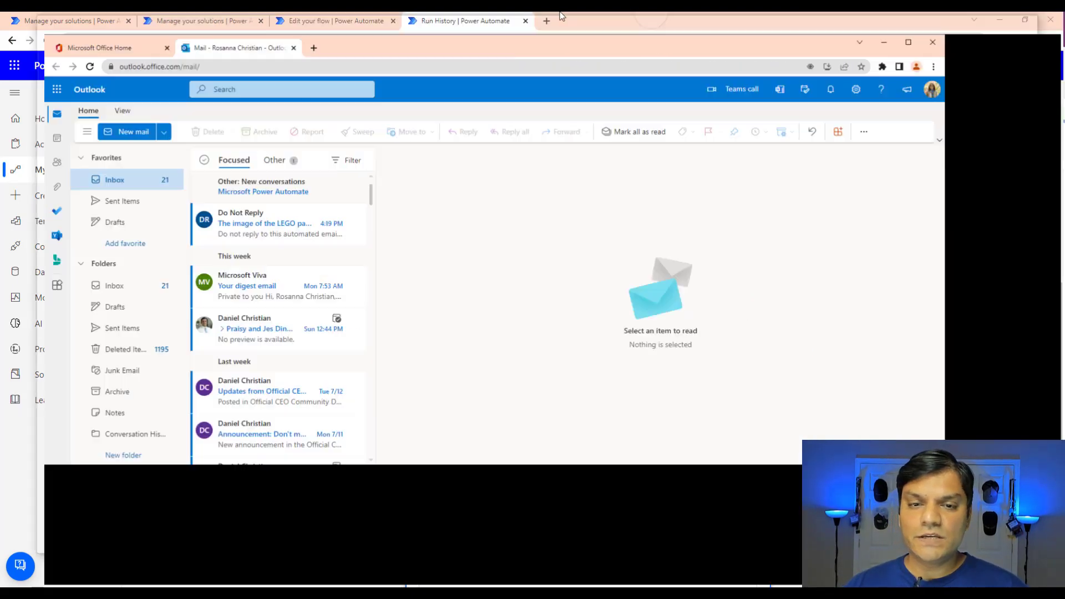
click(253, 214)
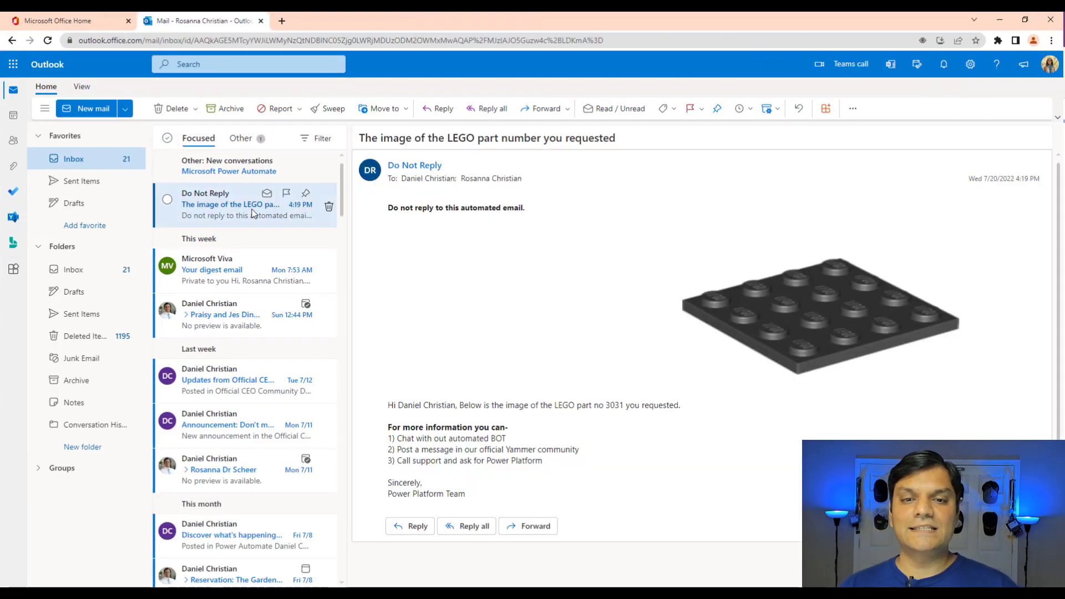